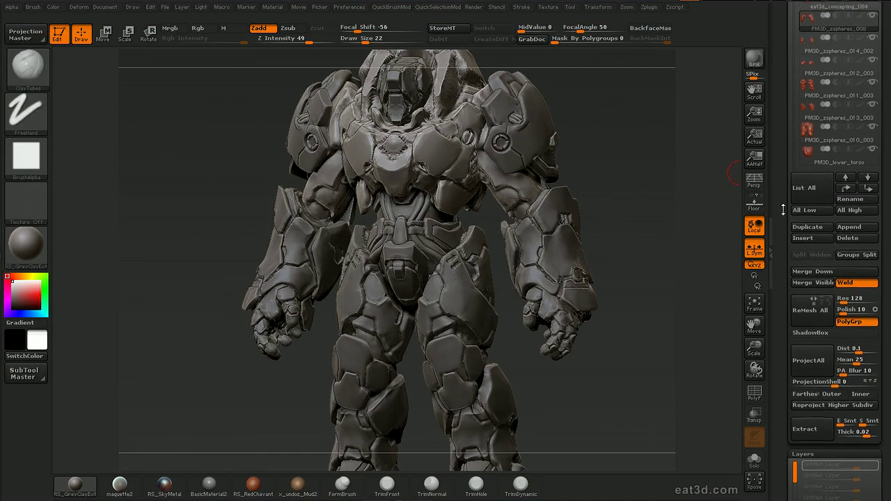
Make the ZSphere subtool active and display the robot's other subtools as ghosted transparent meshes
key(n)
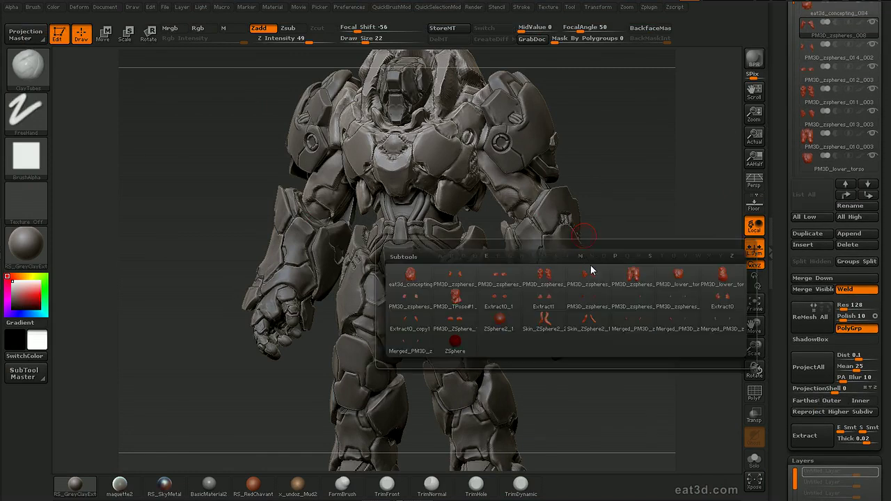
click(455, 342)
drag(647, 217, 631, 214)
key(shift+t)
Move the root ZSphere into the robot's torso and draw a child ZSphere from it to start the spine
key(w)
mouse_move(468, 114)
mouse_down()
mouse_move(482, 348)
mouse_move(473, 188)
mouse_up()
mouse_move(605, 202)
mouse_down()
mouse_move(677, 185)
mouse_move(668, 165)
mouse_move(617, 183)
mouse_move(686, 187)
mouse_up()
key(q)
drag(435, 231, 449, 225)
drag(622, 165, 561, 171)
key(w)
alt+drag(639, 207, 667, 232)
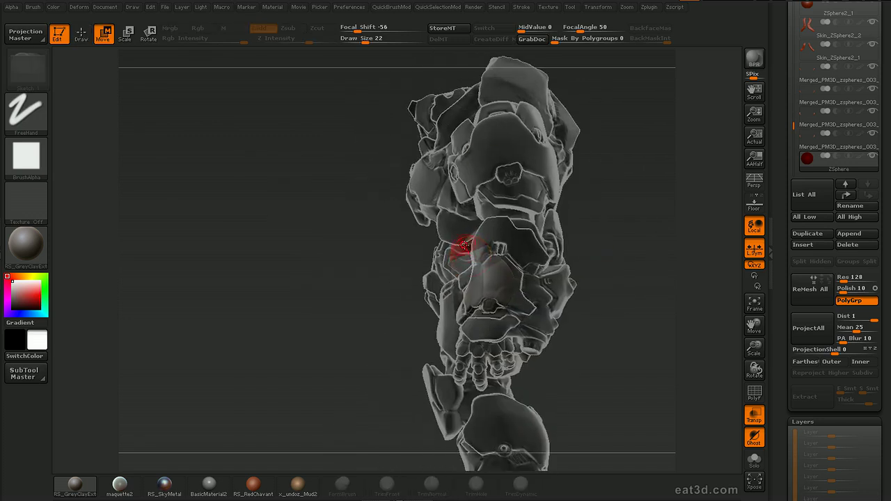
Position and scale the chest and pelvis ZSpheres to fill the robot's torso volume
key(e)
drag(617, 276, 683, 195)
click(502, 330)
key(w)
drag(498, 313, 490, 295)
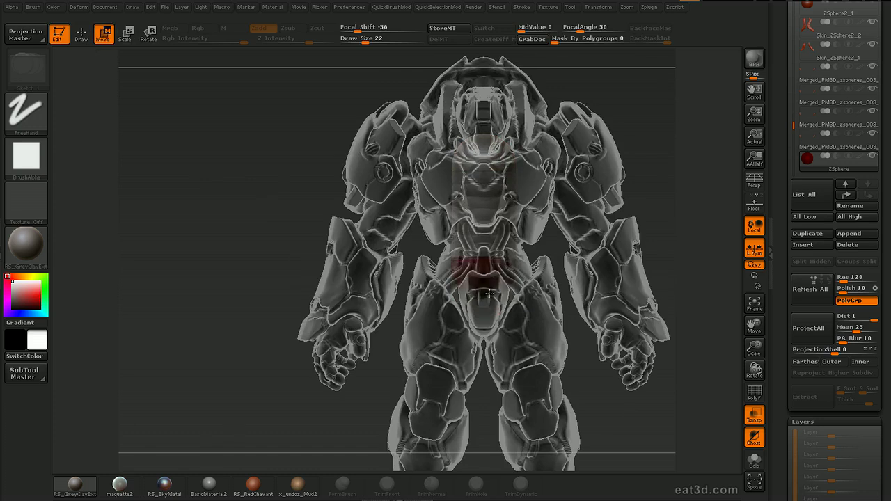
key(e)
click(483, 150)
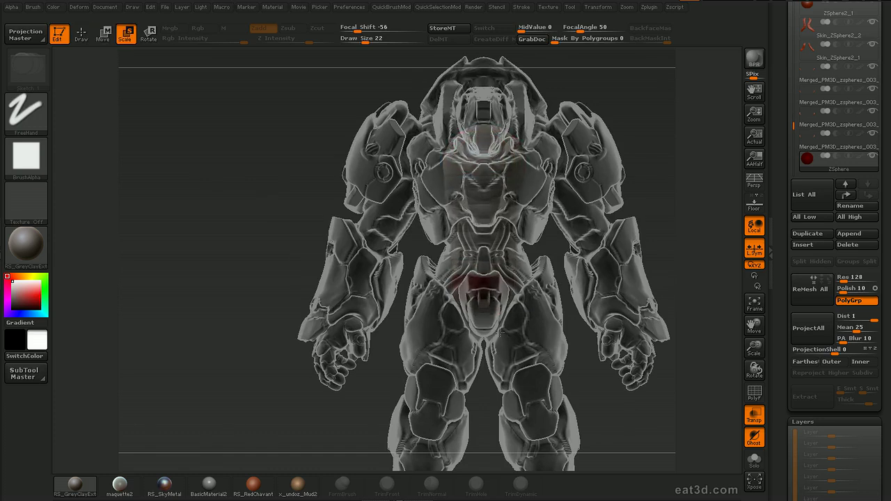
drag(484, 278, 496, 247)
Insert a waist ZSphere between the chest and pelvis, and fit the spine ZSpheres to the torso from front and side
key(q)
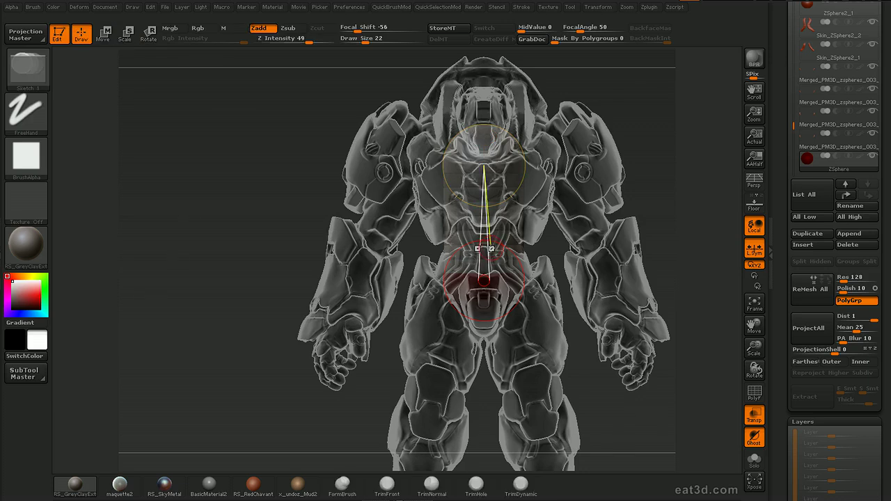
key(w)
click(493, 244)
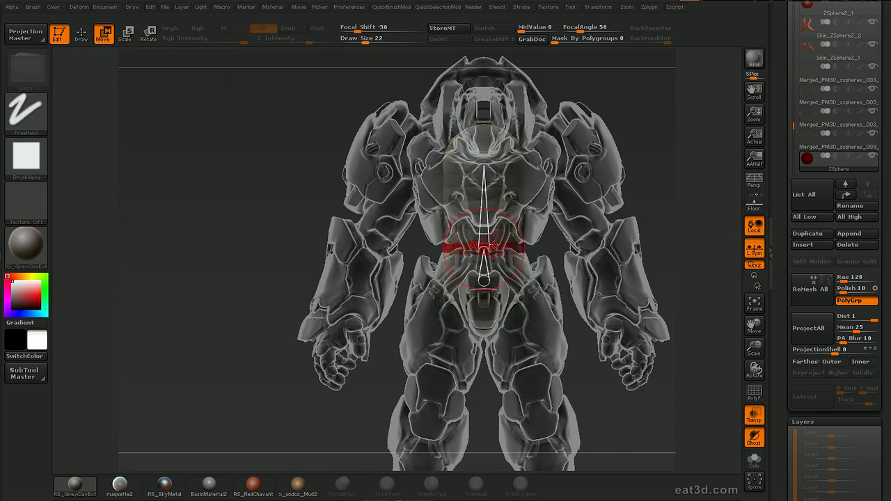
drag(494, 247, 493, 221)
drag(695, 138, 608, 251)
key(w)
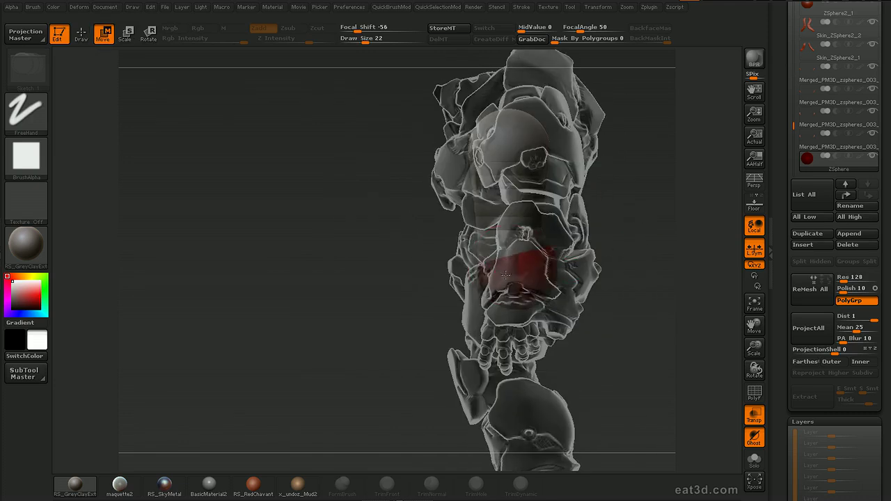
mouse_move(638, 157)
mouse_down()
mouse_move(694, 135)
mouse_move(666, 129)
mouse_move(672, 170)
mouse_move(665, 149)
mouse_move(640, 151)
mouse_move(679, 124)
mouse_move(548, 146)
mouse_up()
key(e)
Draw mirrored shoulder ZSpheres from the upper chest and place them inside the robot's shoulders
key(q)
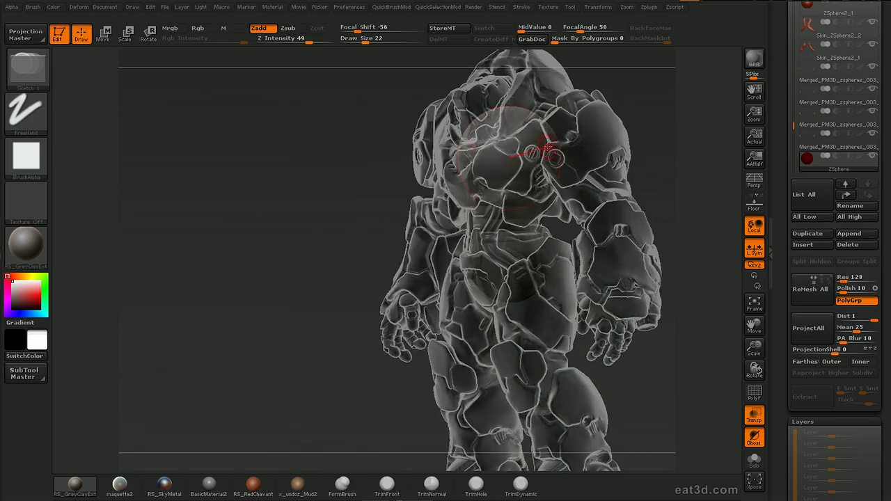
mouse_move(674, 108)
shift+mouse_down()
mouse_move(658, 113)
mouse_move(666, 113)
mouse_move(665, 167)
shift+mouse_up()
key(w)
mouse_move(655, 132)
mouse_down()
mouse_move(655, 94)
mouse_move(616, 87)
mouse_up()
Extend ZSpheres from the shoulders down to the elbows and fit them to the upper arms
key(q)
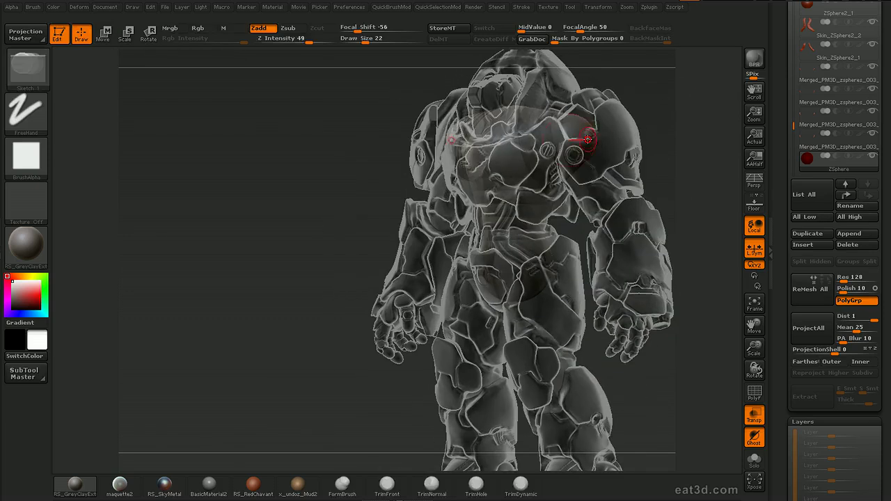
key(w)
shift+drag(665, 167, 690, 161)
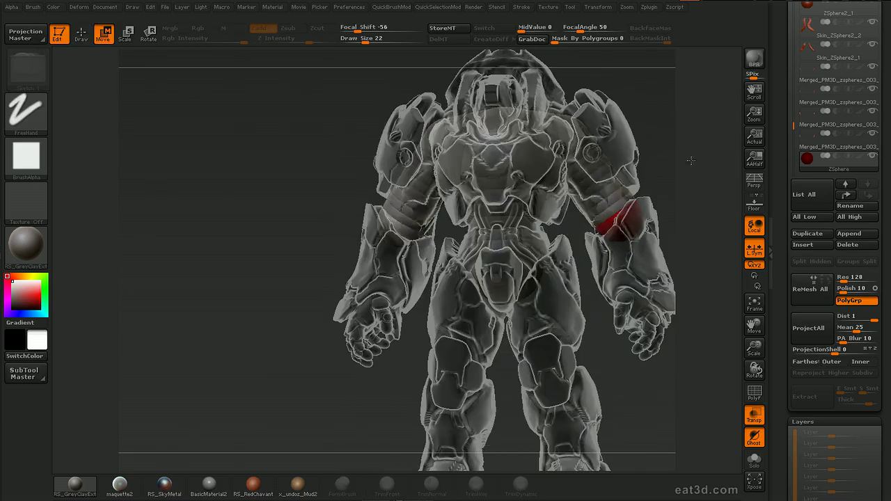
key(e)
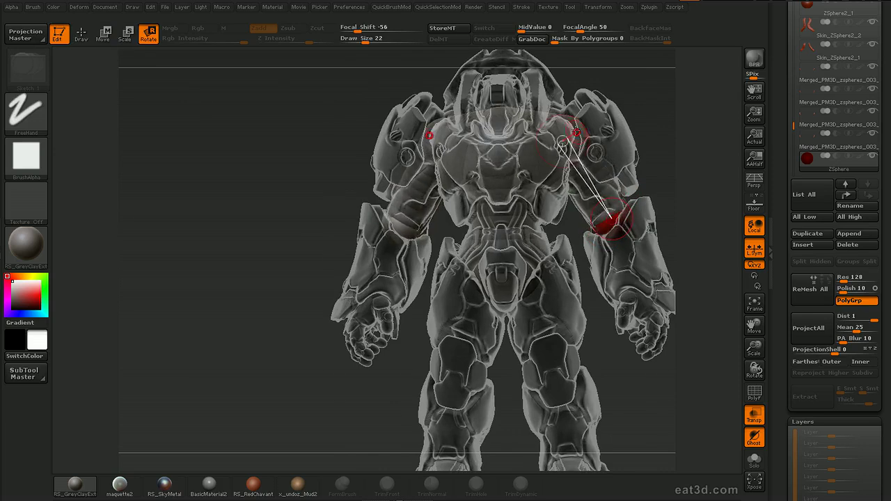
key(w)
Insert a ZSphere in the upper arm below the shoulder, then move and scale it to fit the arm
key(q)
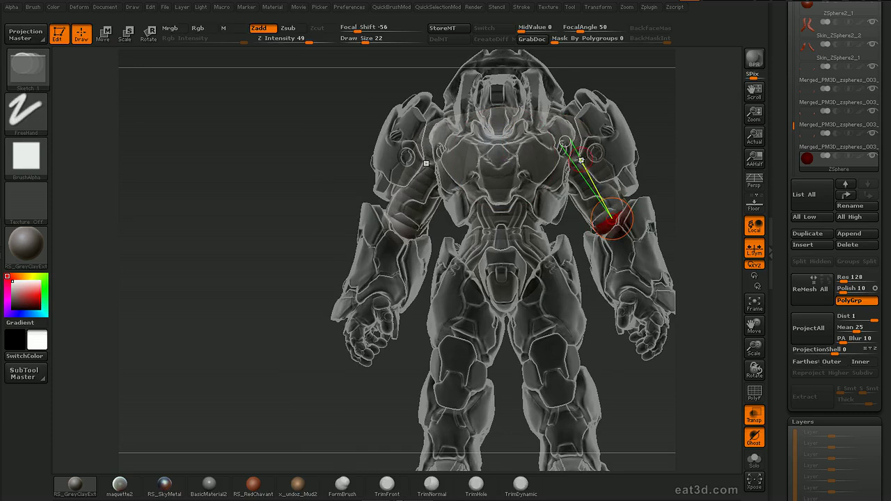
key(e)
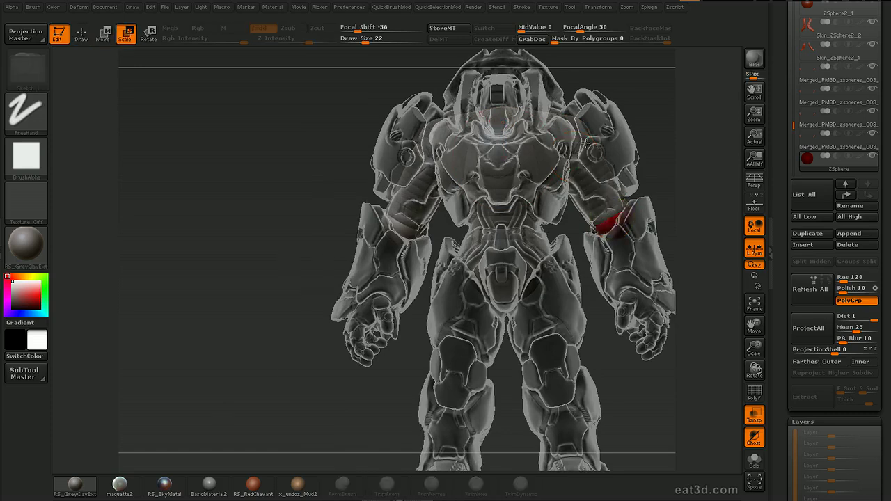
right_drag(594, 142, 596, 152)
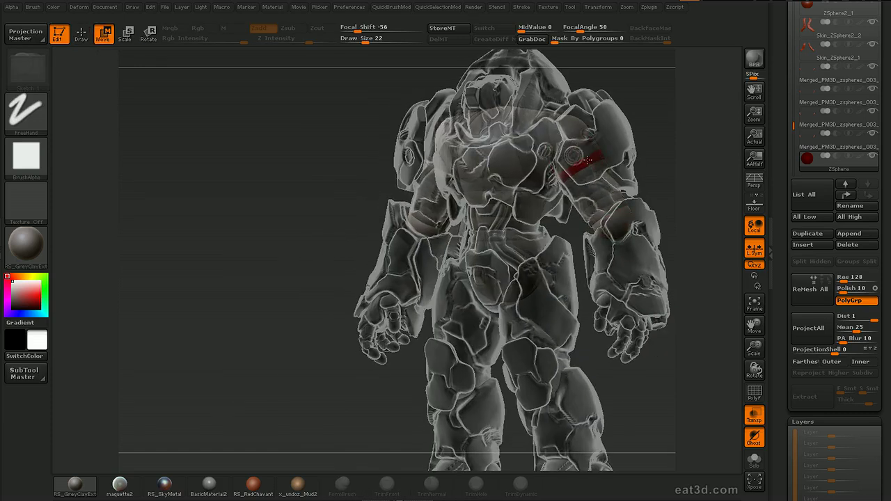
key(e)
shift+right_drag(634, 125, 677, 122)
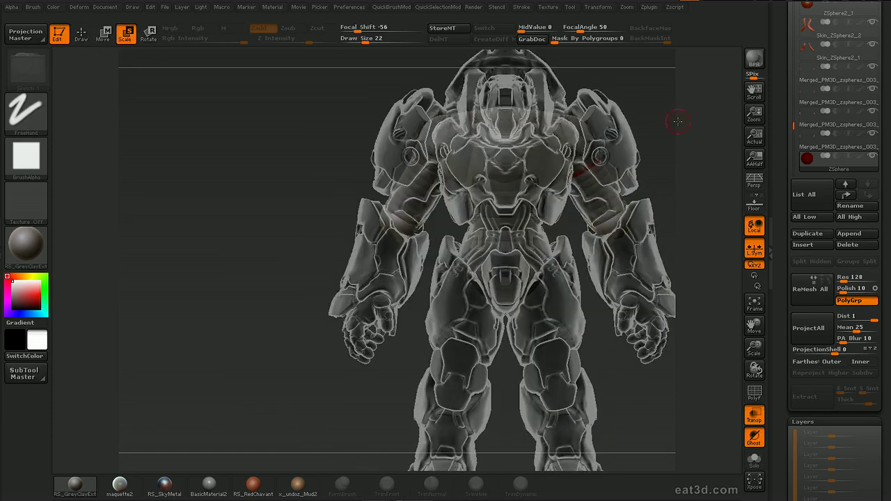
Draw ZSpheres from the elbows and move them down to the robot's wrists to form the forearms
right_drag(607, 225, 705, 186)
right_drag(615, 246, 597, 203)
key(w)
key(q)
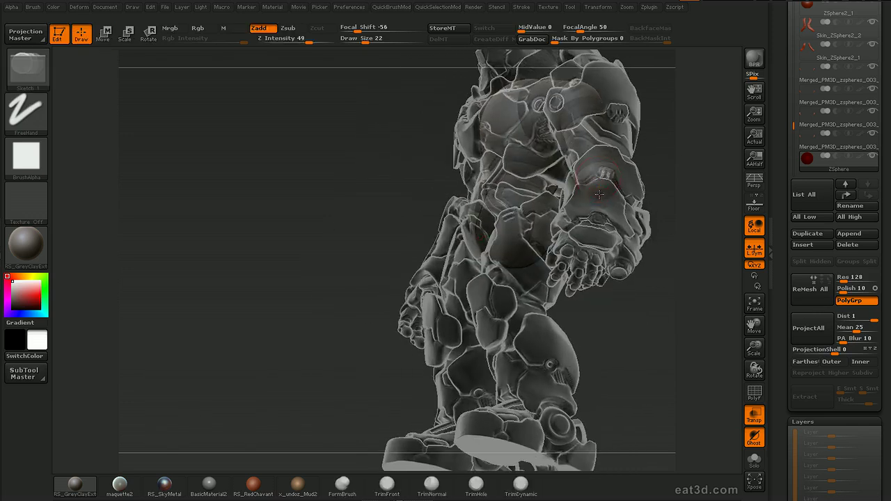
shift+right_drag(640, 184, 603, 193)
key(w)
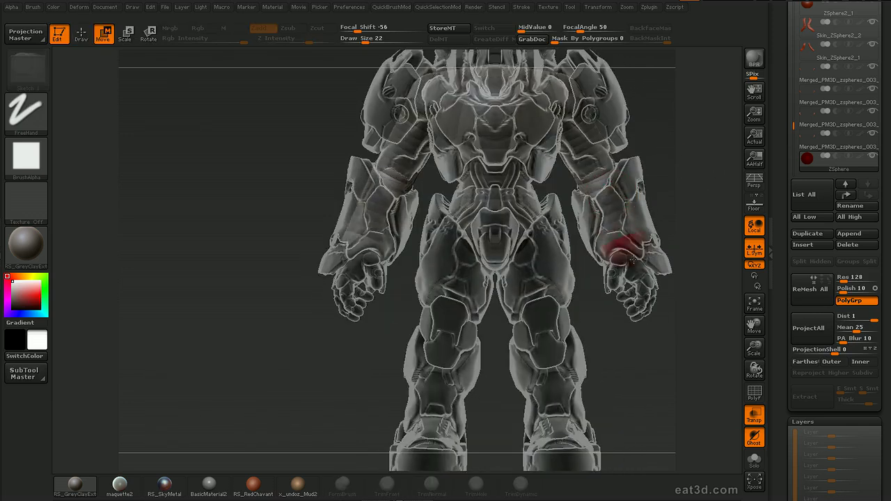
key(w)
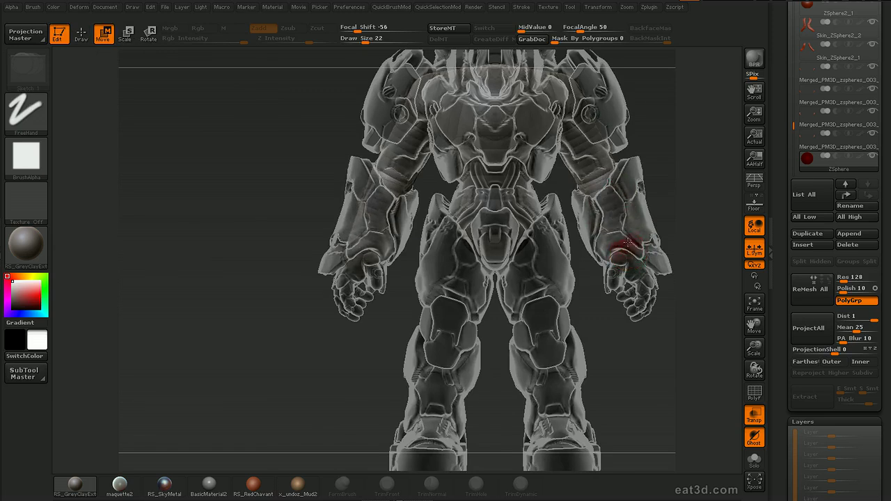
Align the wrist ZSphere with the robot's forearm and hand in side view
right_drag(621, 186, 646, 165)
drag(717, 128, 721, 168)
key(r)
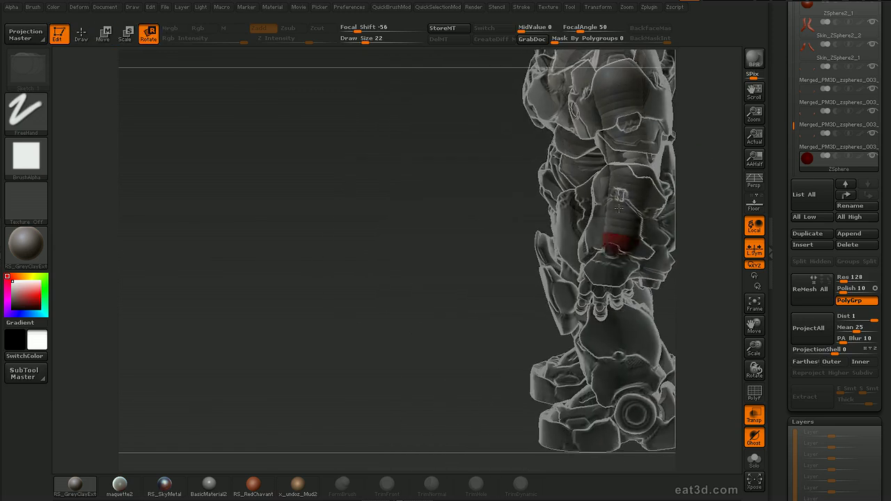
key(w)
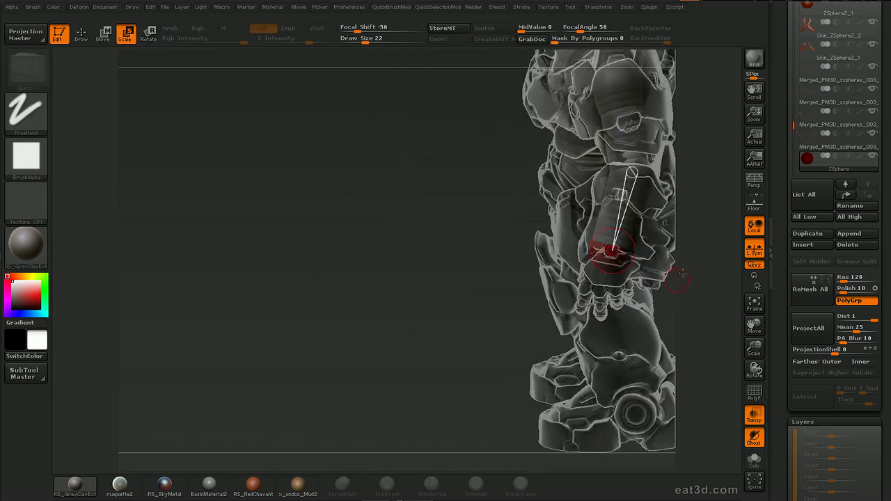
Insert ZSpheres along the forearm between elbow and wrist and move them to match the forearm's shape
key(e)
key(q)
click(621, 233)
key(w)
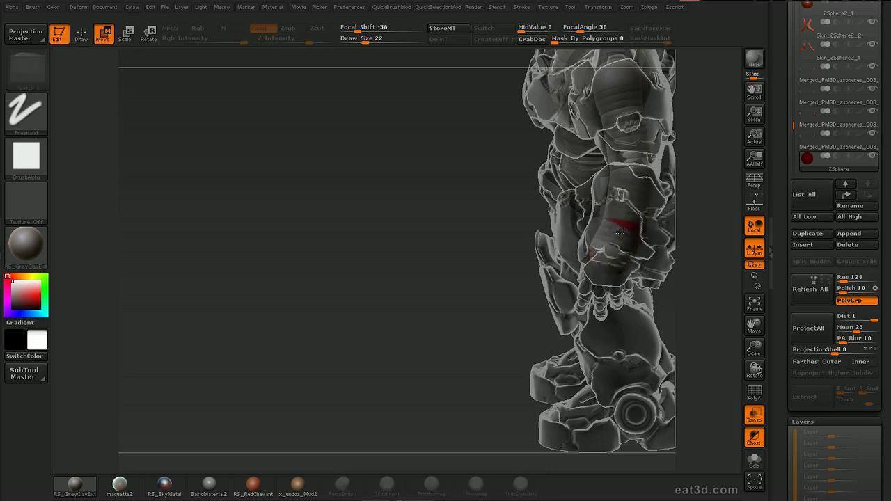
drag(635, 292, 734, 191)
key(w)
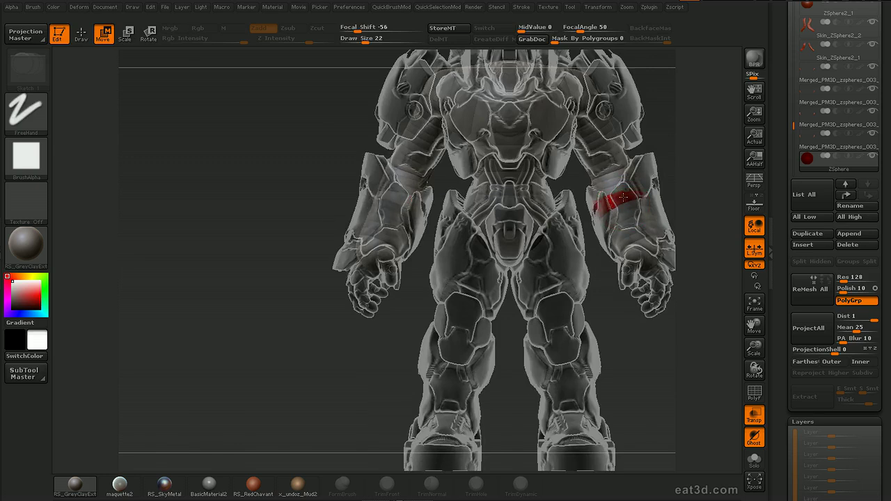
Scale the forearm and elbow ZSpheres in side view and place an extra ZSphere just above the elbow
alt+drag(689, 157, 697, 111)
drag(724, 139, 679, 146)
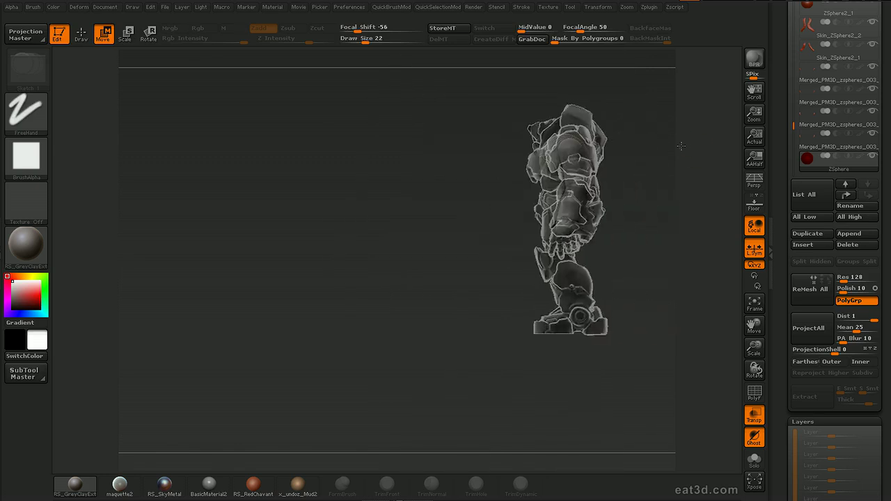
alt+drag(679, 188, 654, 239)
key(e)
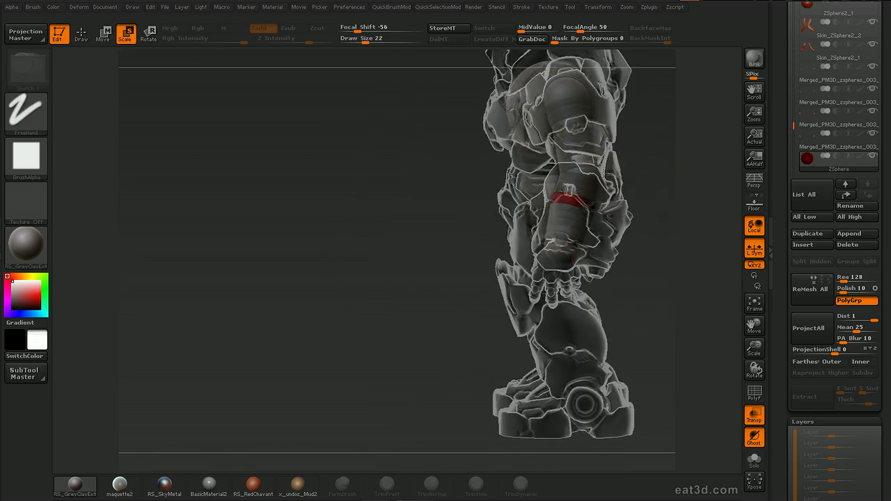
drag(605, 174, 581, 154)
key(e)
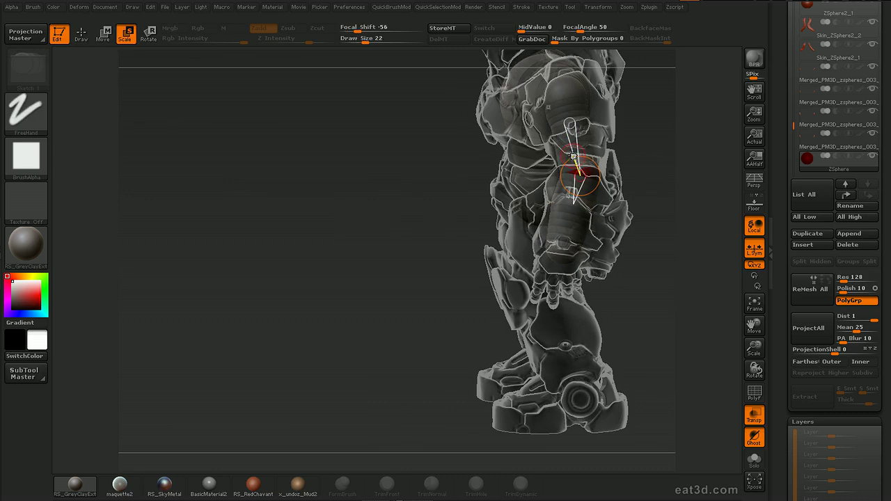
key(w)
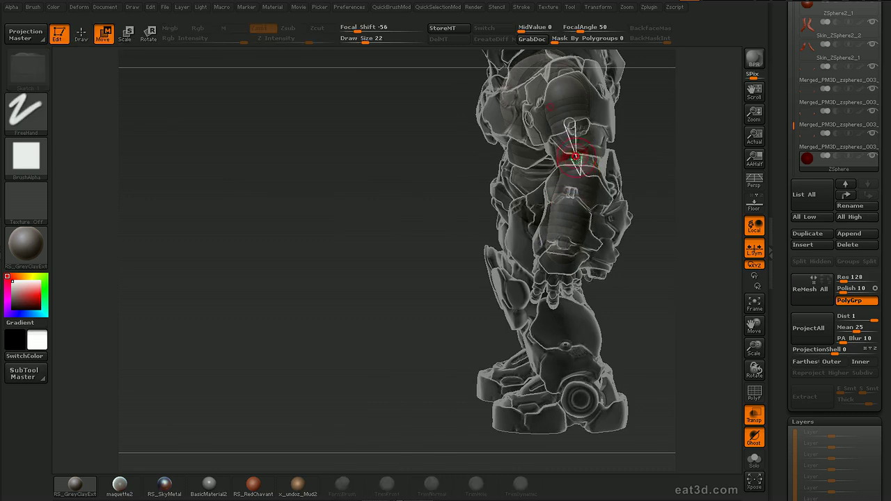
Draw mirrored hip ZSpheres from the pelvis and position them at the tops of the robot's thighs
shift+drag(689, 132, 626, 145)
key(q)
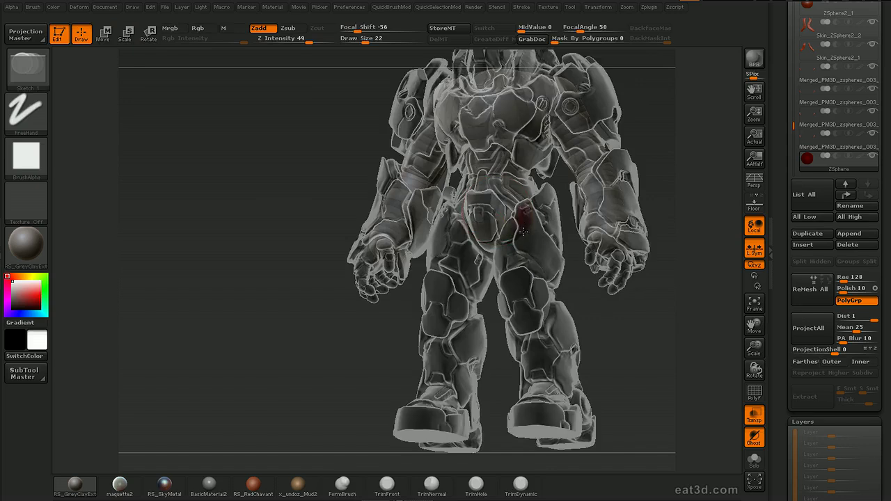
shift+drag(618, 337, 573, 306)
key(w)
mouse_move(593, 349)
mouse_down()
mouse_move(629, 367)
mouse_move(616, 352)
mouse_up()
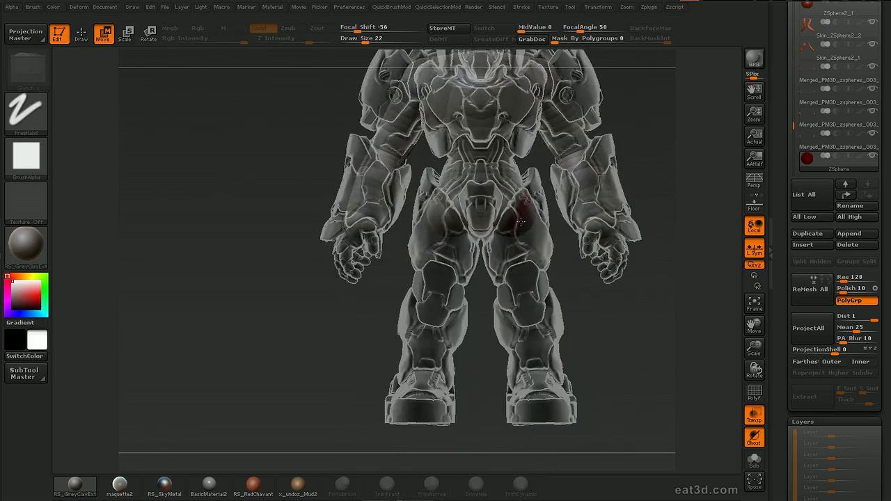
Draw ZSpheres from the hips and move them down to the robot's knees
key(q)
drag(519, 229, 527, 307)
key(w)
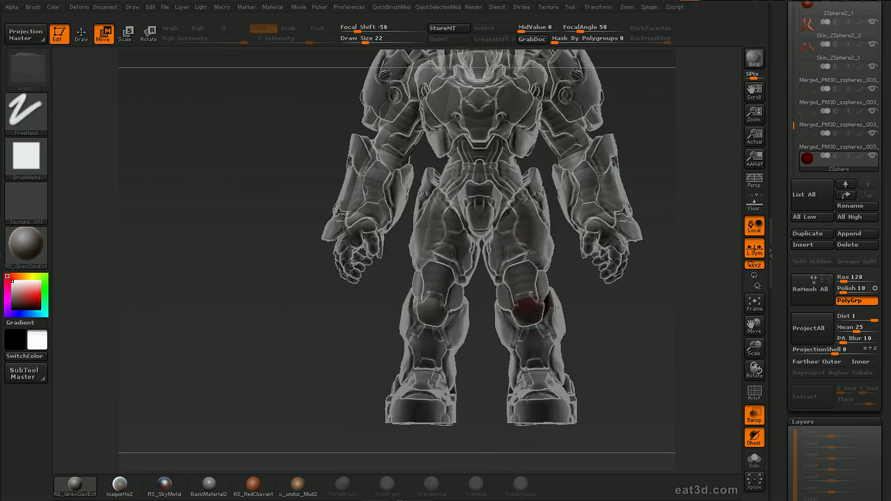
Insert a ZSphere in the upper thigh between hip and knee and fit it inside the leg
shift+drag(623, 320, 568, 316)
shift+drag(611, 288, 592, 287)
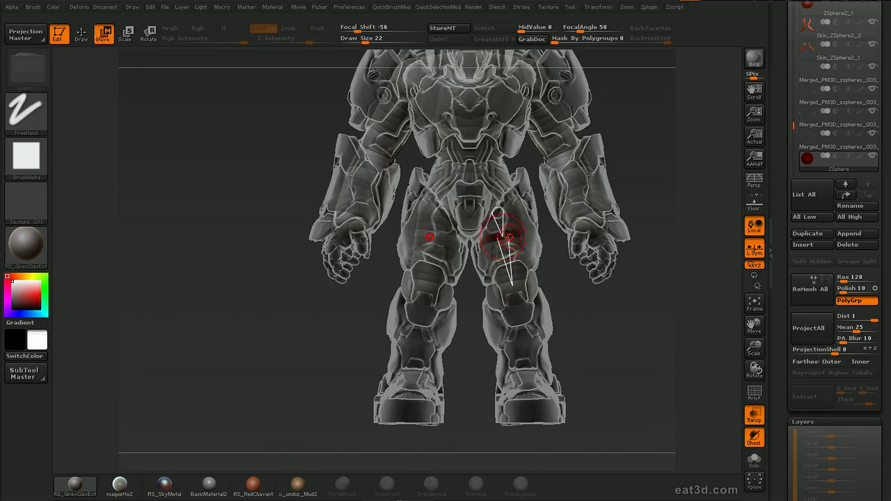
key(e)
shift+drag(584, 291, 581, 237)
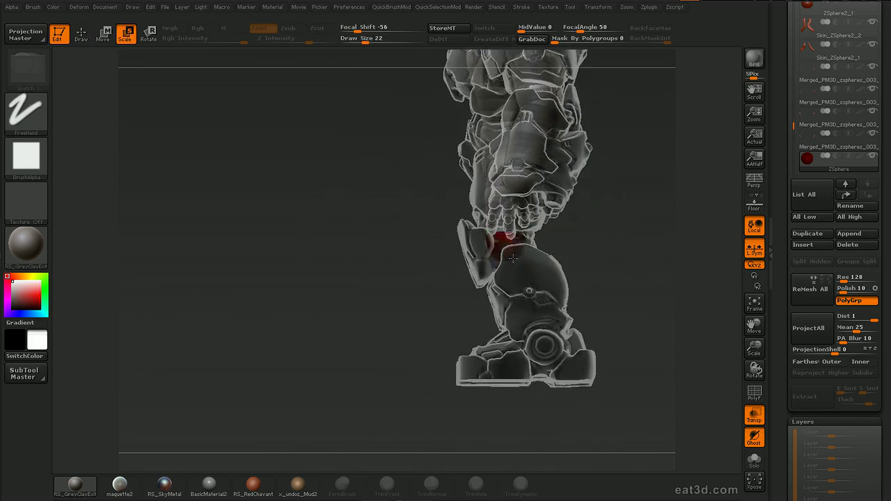
Scale and move the mid-thigh ZSphere to match the thigh's width in front view
shift+drag(621, 239, 648, 237)
alt+drag(658, 240, 650, 301)
key(w)
key(e)
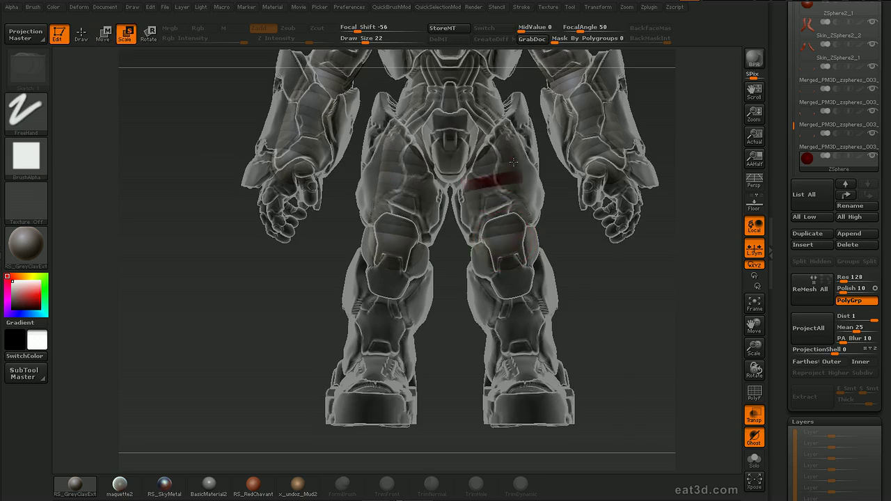
key(w)
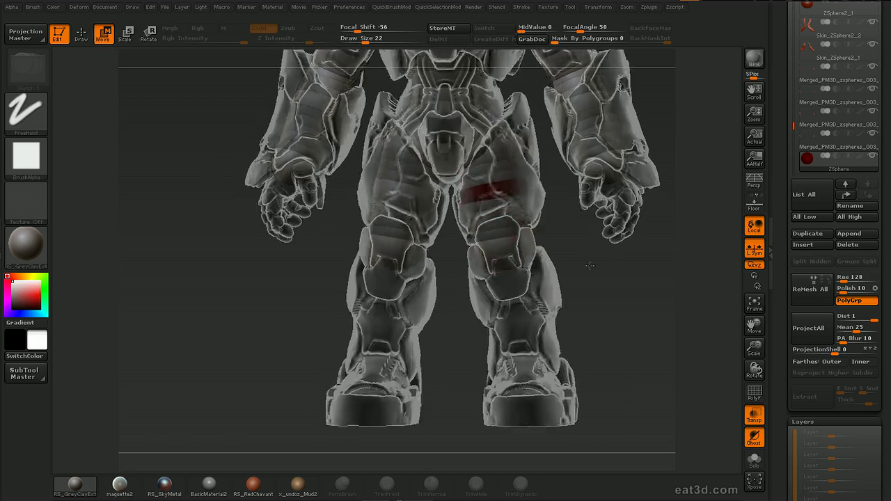
Refine the size and position of the thigh ZSpheres against the leg from the side and back
shift+drag(591, 265, 543, 265)
drag(630, 261, 589, 263)
key(e)
drag(514, 191, 540, 193)
drag(620, 259, 514, 186)
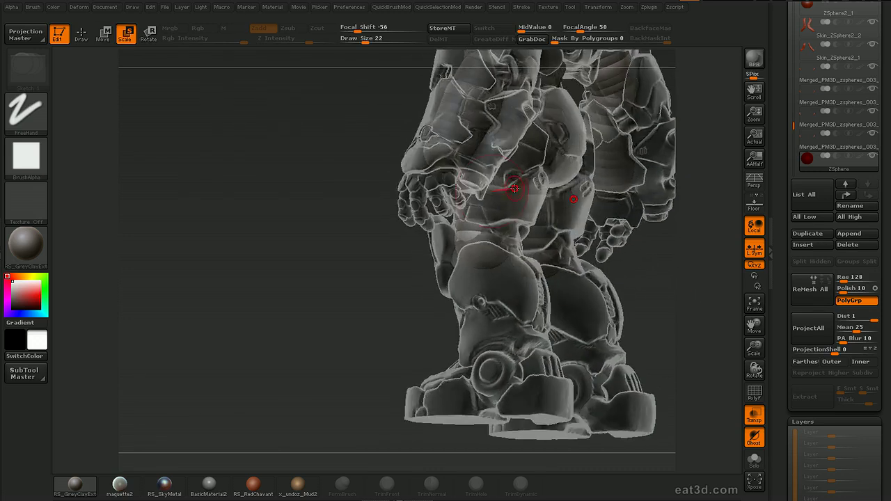
mouse_move(637, 258)
mouse_down()
mouse_move(672, 261)
mouse_move(662, 243)
mouse_move(669, 261)
mouse_move(536, 262)
mouse_up()
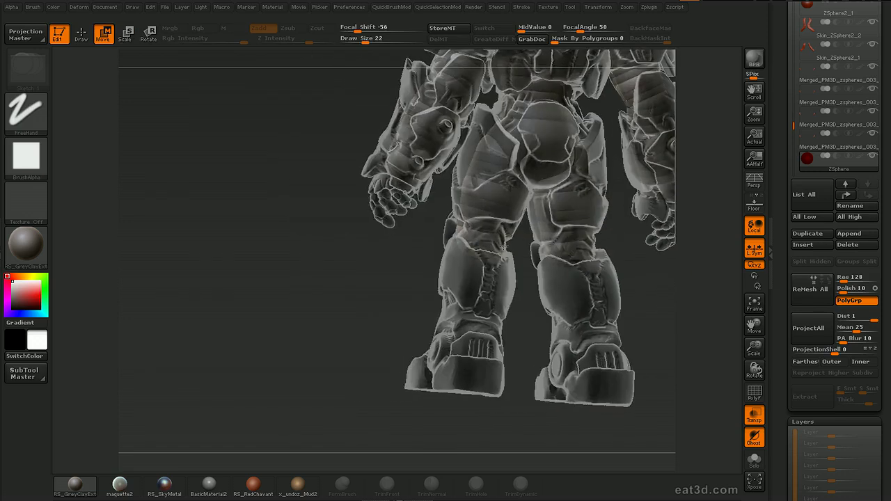
Extend the ZSphere legs from the knees to the ankles and fit the calf ZSpheres inside the robot's lower legs
key(q)
drag(384, 285, 460, 289)
key(w)
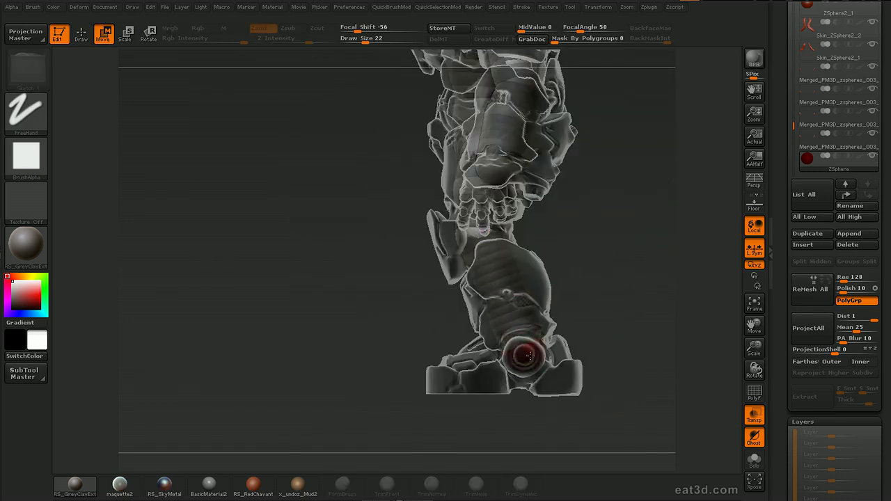
key(q)
key(e)
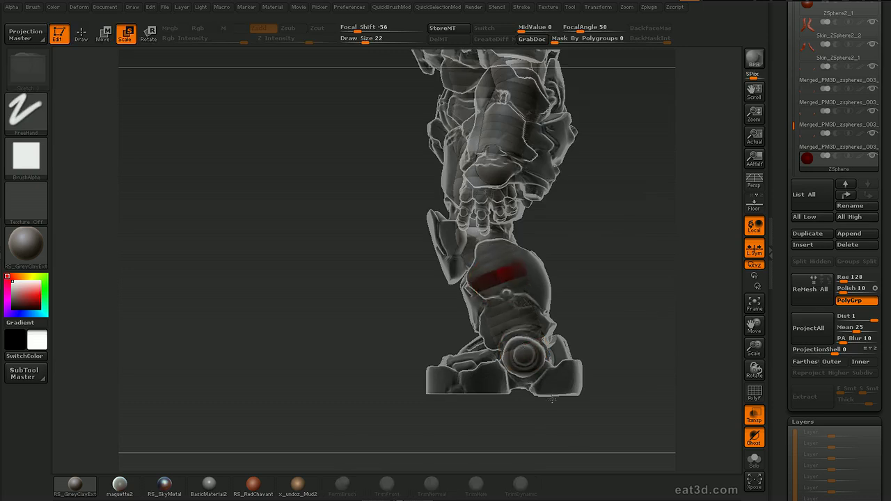
mouse_move(593, 251)
mouse_down()
mouse_move(613, 253)
mouse_move(591, 250)
mouse_up()
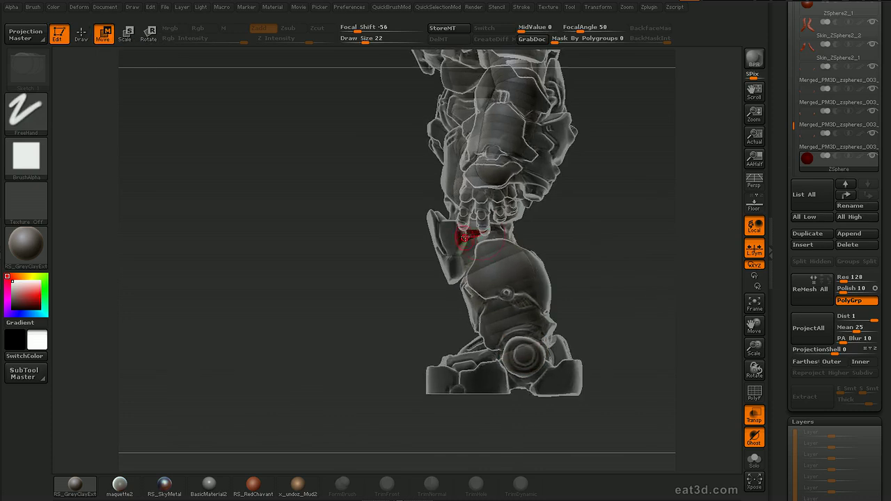
drag(605, 233, 665, 213)
Preview the ZSphere skeleton's skin inside the robot and square the model up to the front view
mouse_move(648, 167)
alt+mouse_down()
mouse_move(670, 215)
mouse_move(646, 160)
mouse_move(661, 189)
mouse_move(647, 183)
mouse_move(667, 175)
mouse_move(659, 173)
alt+mouse_up()
key(a)
key(shift+f)
key(shift+f)
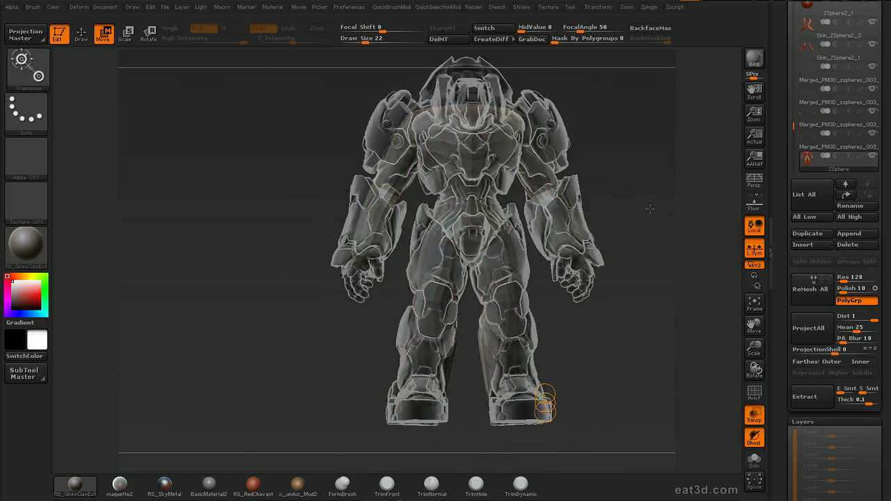
shift+drag(648, 209, 655, 207)
Convert the ZSphere body into a PolyMesh3D and append it as a new subtool
drag(788, 188, 792, 271)
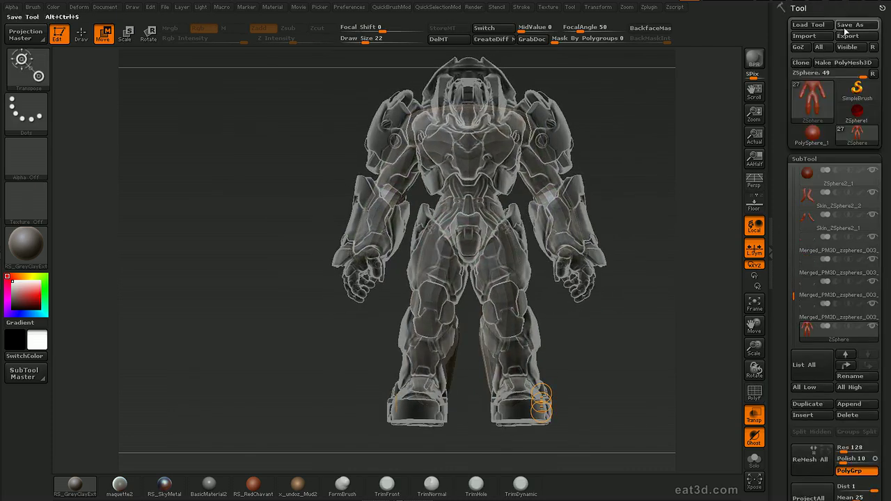
click(839, 63)
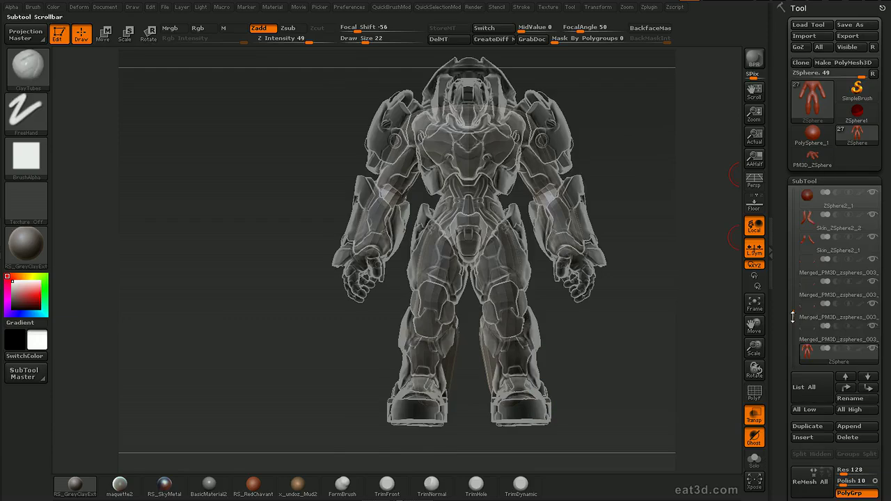
click(833, 307)
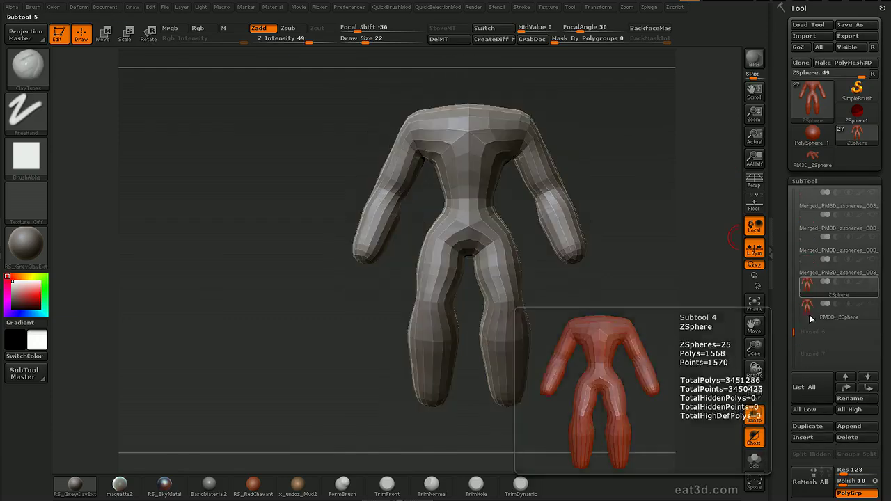
drag(629, 316, 647, 342)
Activate the PM3D_ZSphere subtool with the Move brush, ghost the robot over it and hide the original ZSphere subtool
key(b)
key(m)
key(v)
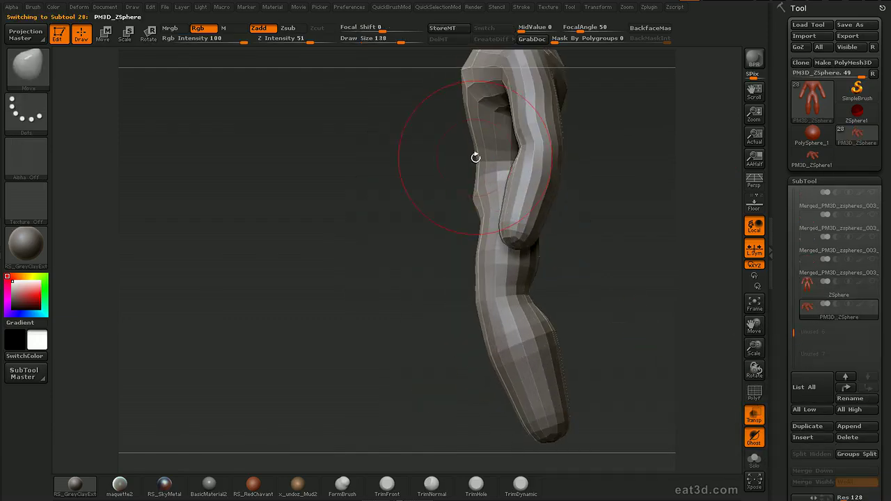
key(shift+t)
click(872, 303)
click(872, 282)
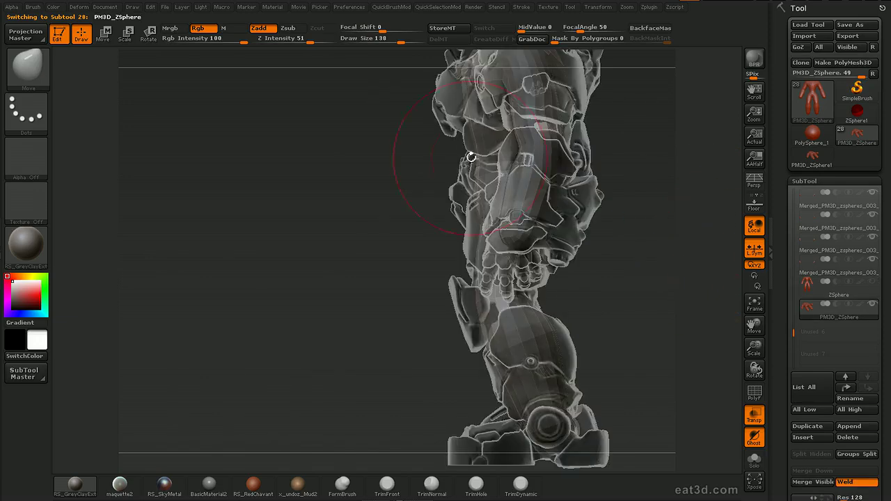
Reshape the body mesh's torso and arms with the Move brush to fit inside the armour from the side
alt+drag(608, 170, 607, 195)
mouse_move(613, 183)
mouse_down()
mouse_move(643, 157)
mouse_move(617, 159)
mouse_up()
key(bracketright)
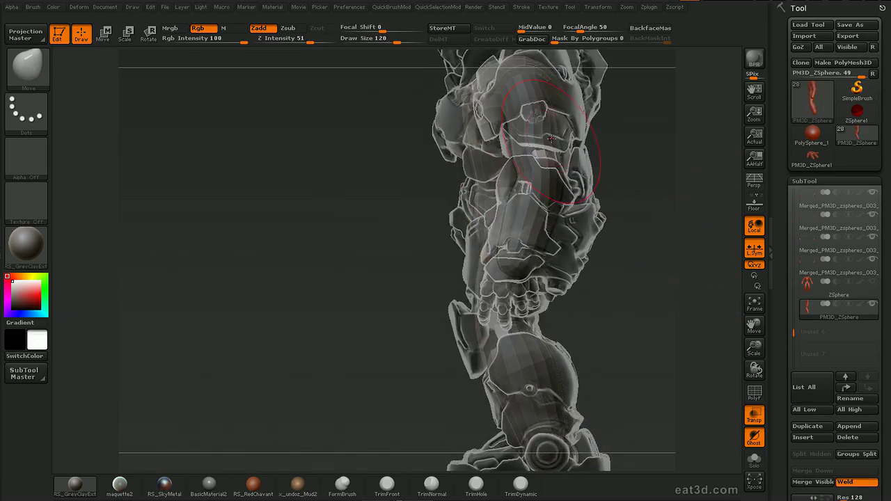
drag(625, 115, 541, 152)
key(bracketleft)
mouse_move(456, 181)
mouse_down()
mouse_move(523, 147)
mouse_move(611, 151)
mouse_move(636, 139)
mouse_move(593, 241)
mouse_up()
key(bracketright)
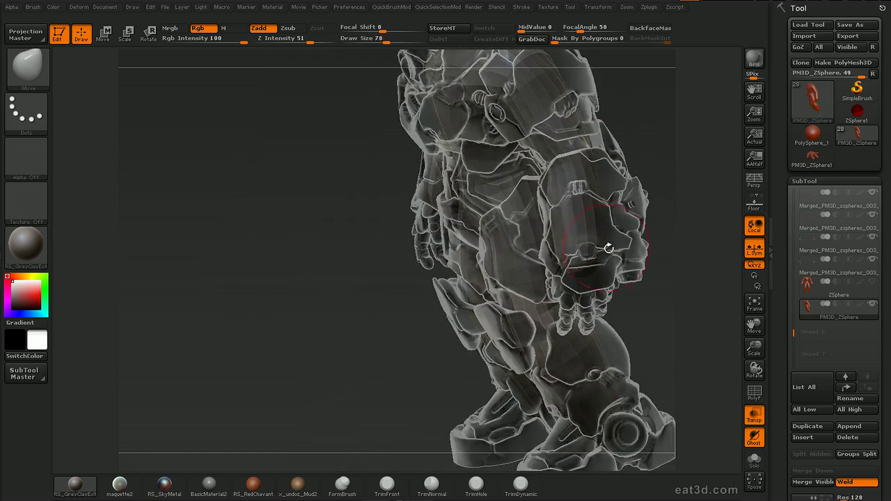
Adjust the body mesh's lower legs with the Move brush to follow the leg armour from the front
drag(651, 244, 599, 256)
key(s)
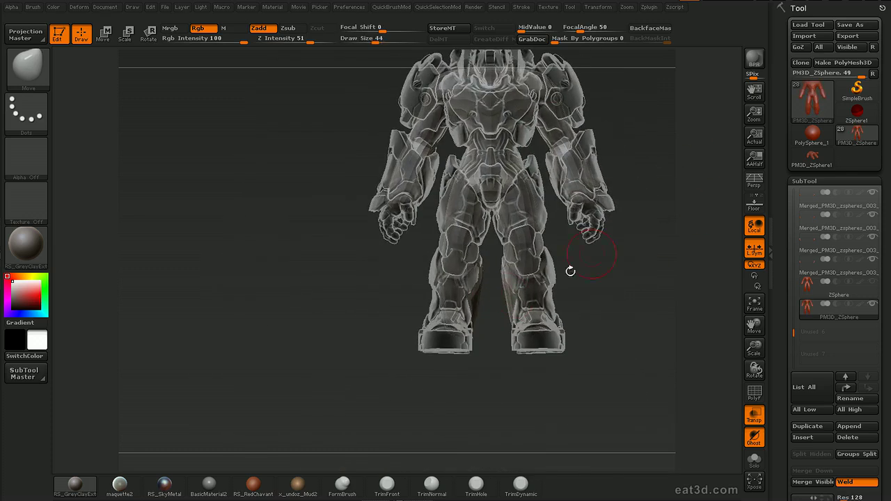
key(s)
mouse_move(514, 299)
mouse_down()
mouse_move(532, 302)
mouse_move(527, 293)
mouse_up()
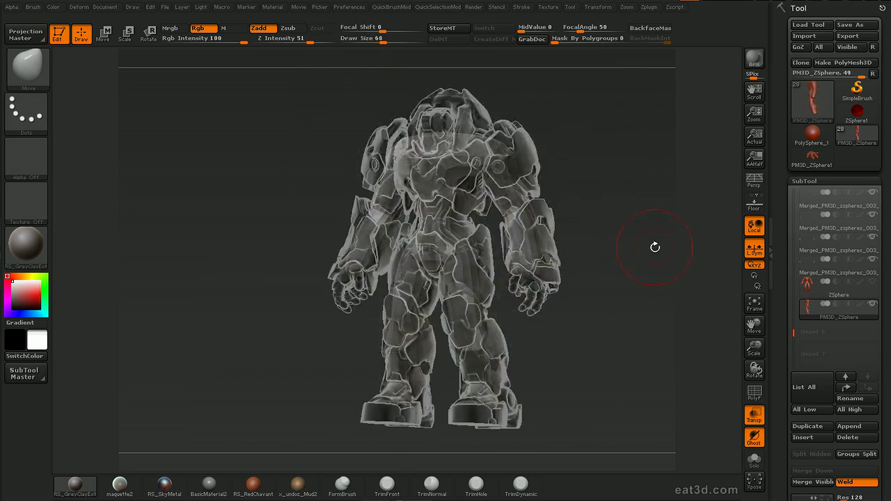
mouse_move(657, 249)
mouse_down()
mouse_move(672, 255)
mouse_move(663, 257)
mouse_up()
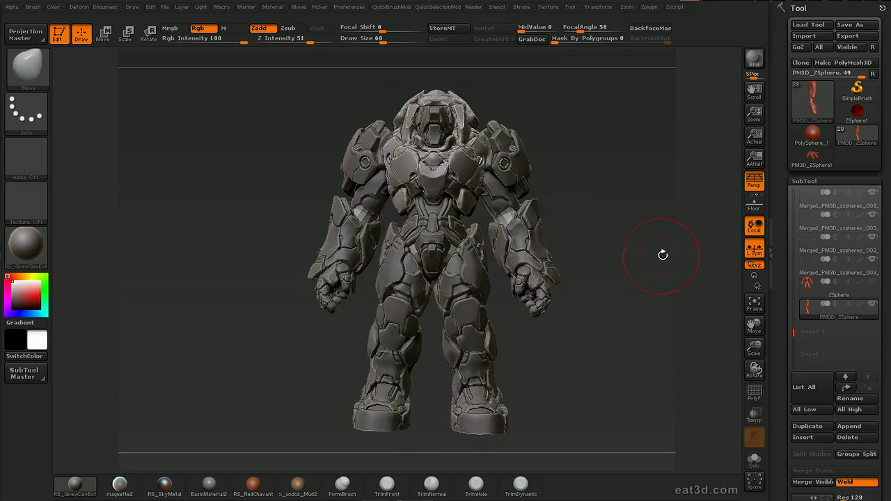
Reduce the torso subtool to subdivision level 4, deleting its higher level, and lower the forearm subtool PM3D_zspheres_014_002 to level 5
mouse_move(662, 255)
mouse_down()
mouse_move(553, 215)
mouse_move(580, 216)
mouse_move(545, 203)
mouse_up()
drag(782, 281, 768, 171)
drag(862, 402, 865, 403)
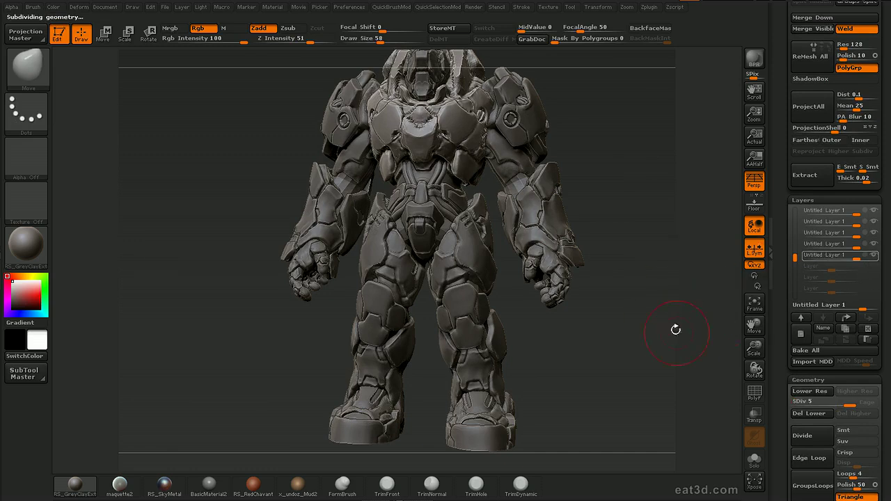
drag(850, 407, 837, 405)
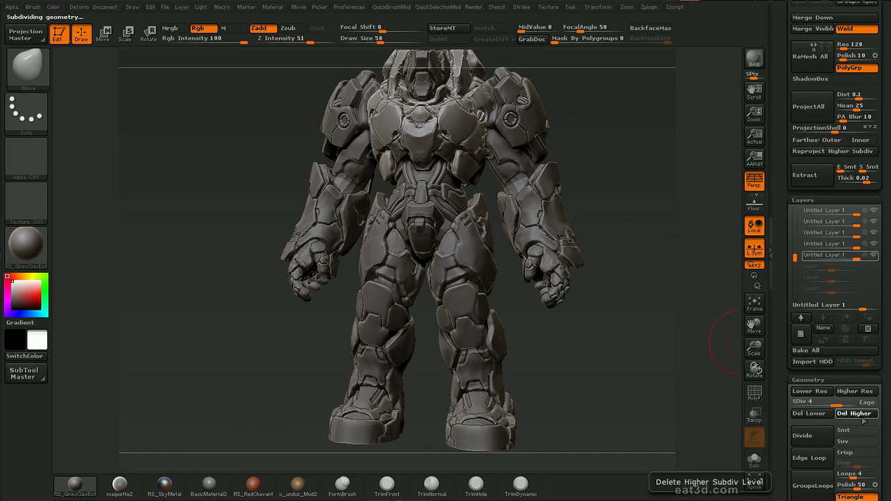
click(622, 321)
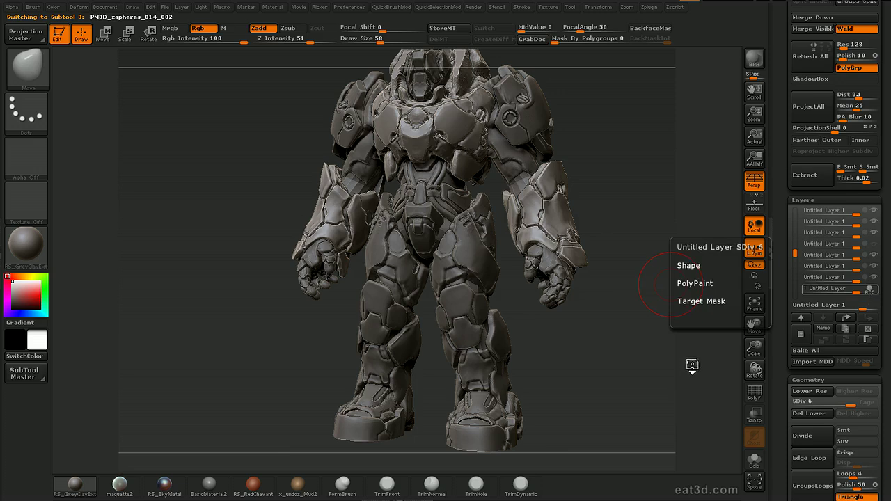
click(838, 404)
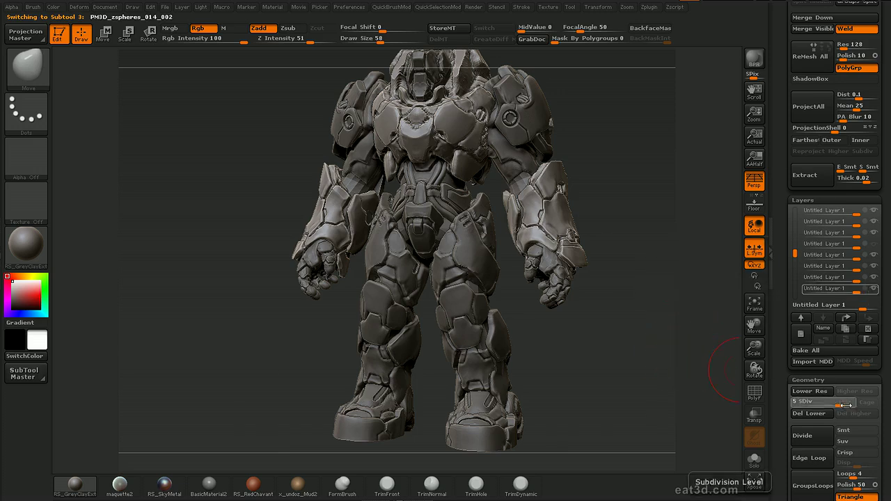
Duplicate the robot's torso subtool refine-001
mouse_move(677, 374)
mouse_down()
mouse_move(644, 374)
mouse_move(703, 390)
mouse_move(699, 338)
mouse_move(704, 390)
mouse_up()
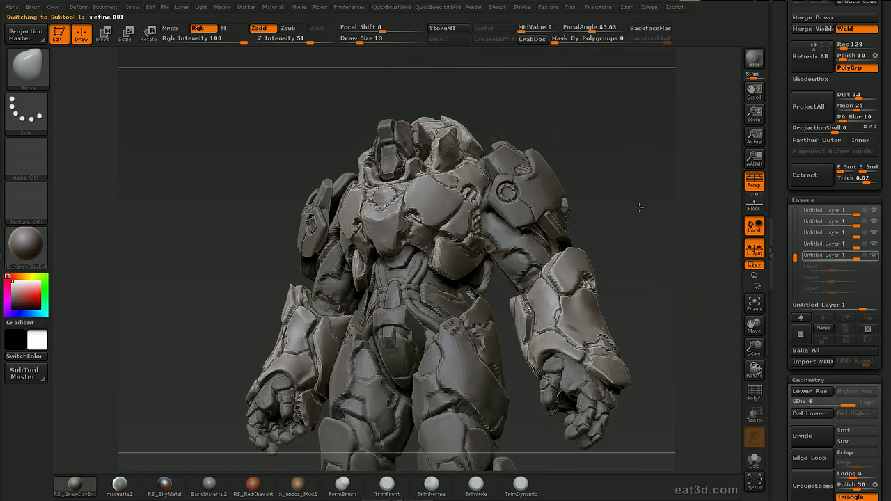
drag(613, 209, 644, 202)
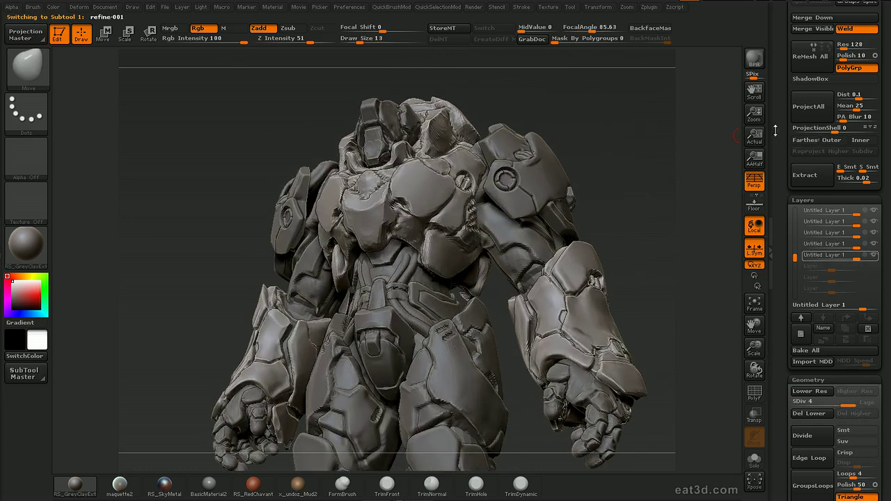
scroll(775, 131, up, 5)
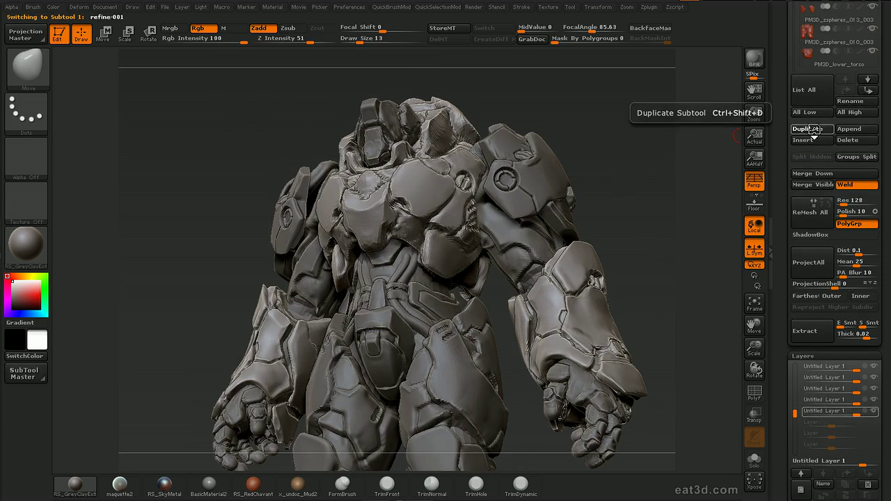
drag(788, 86, 805, 157)
click(808, 154)
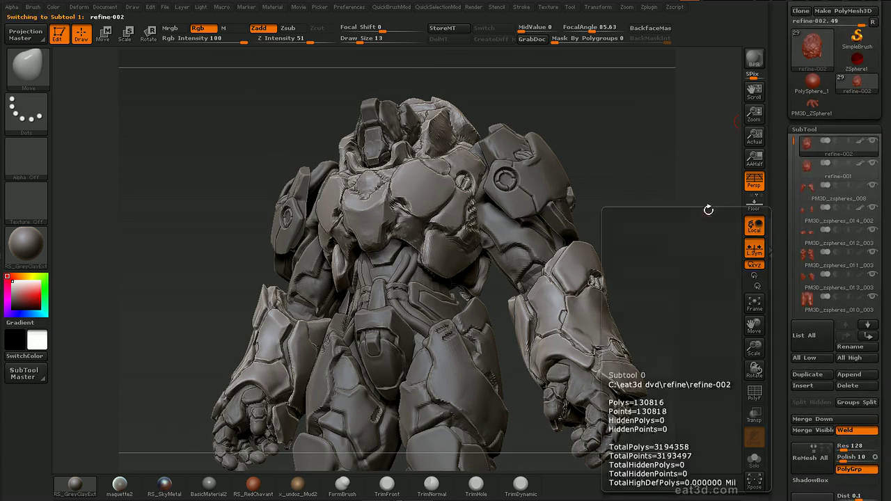
Isolate the refine-001 torso and cut along its protruding outer edge with a curved ClipCurve stroke
click(800, 176)
mouse_move(686, 198)
mouse_down()
mouse_move(666, 205)
mouse_move(665, 216)
mouse_move(674, 204)
mouse_move(654, 210)
mouse_move(665, 179)
mouse_move(650, 183)
mouse_up()
key(ctrl+shift+s)
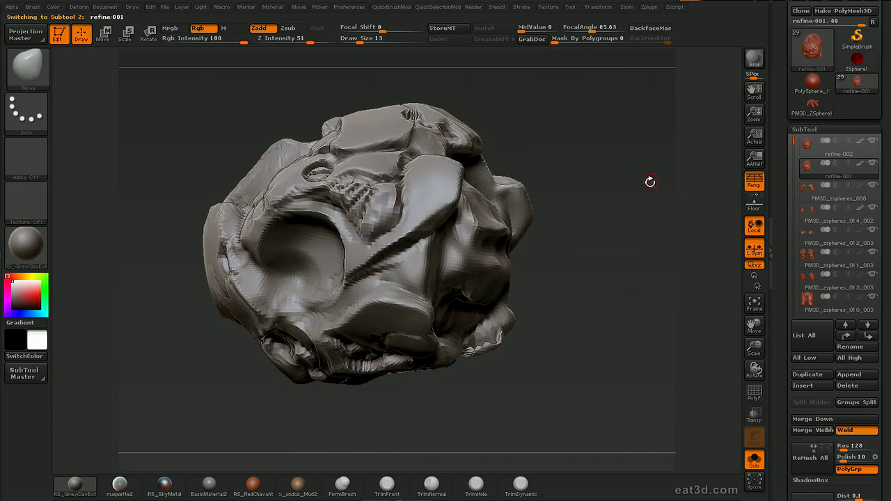
ctrl+shift+drag(514, 268, 514, 222)
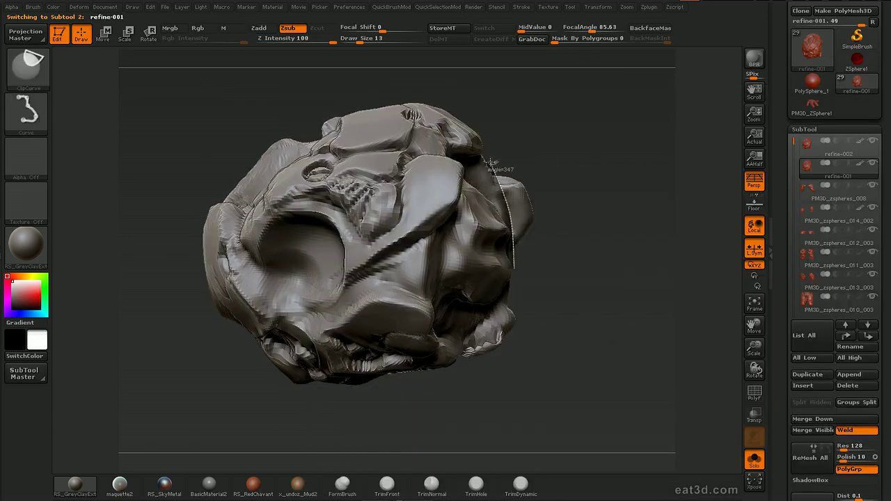
ctrl+shift+drag(491, 162, 495, 163)
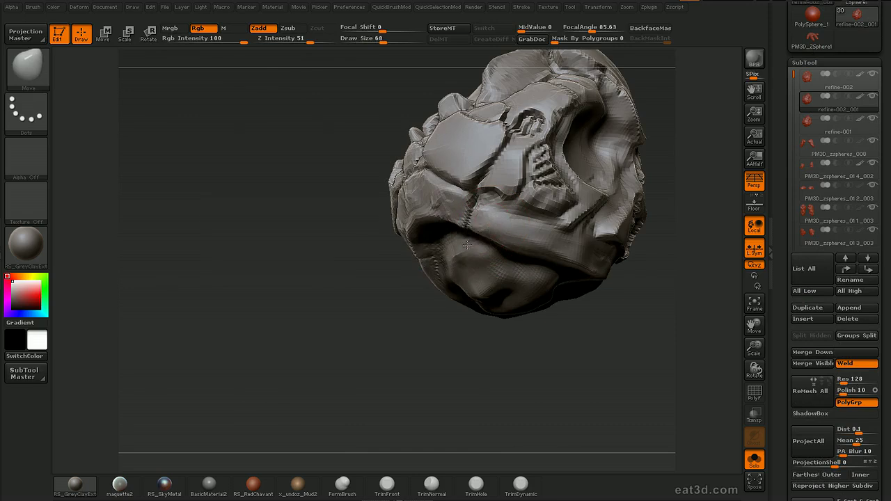
Pull the lower torso plates of refine-002_001 into a broader, simpler form with the Move brush from several angles
drag(465, 254, 475, 278)
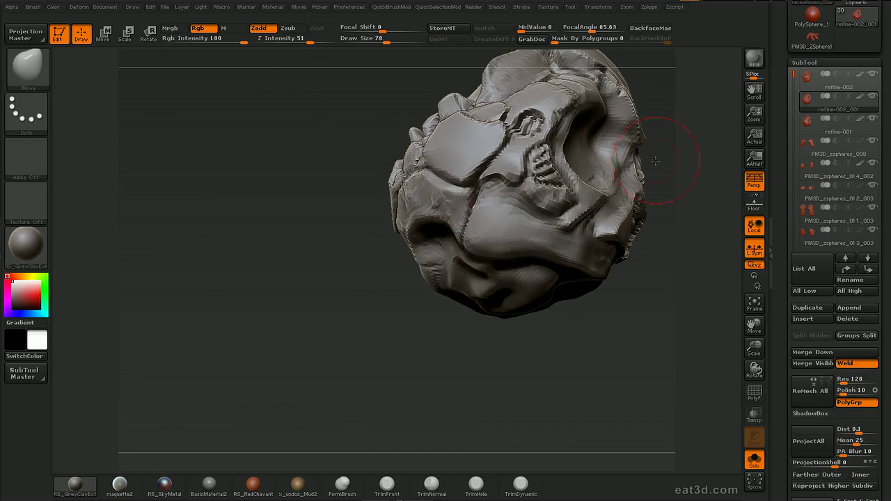
drag(656, 161, 546, 201)
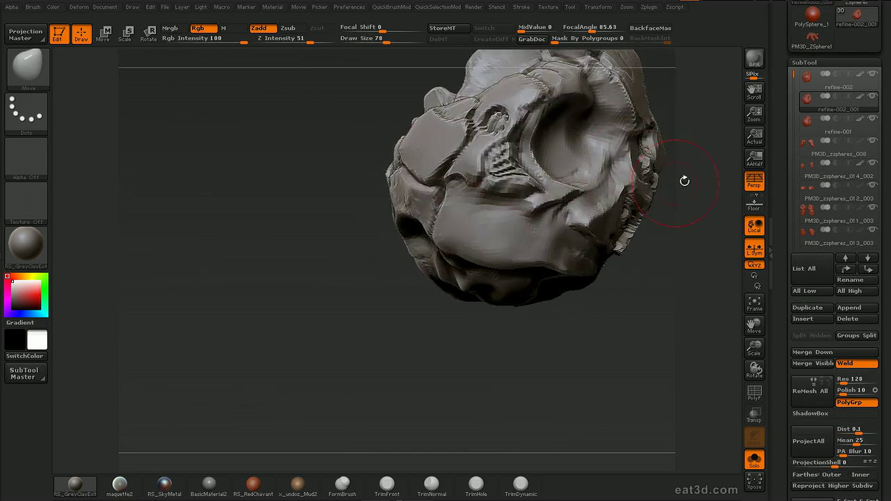
drag(682, 179, 525, 238)
mouse_move(652, 230)
mouse_down()
mouse_move(635, 191)
mouse_move(691, 169)
mouse_move(662, 171)
mouse_up()
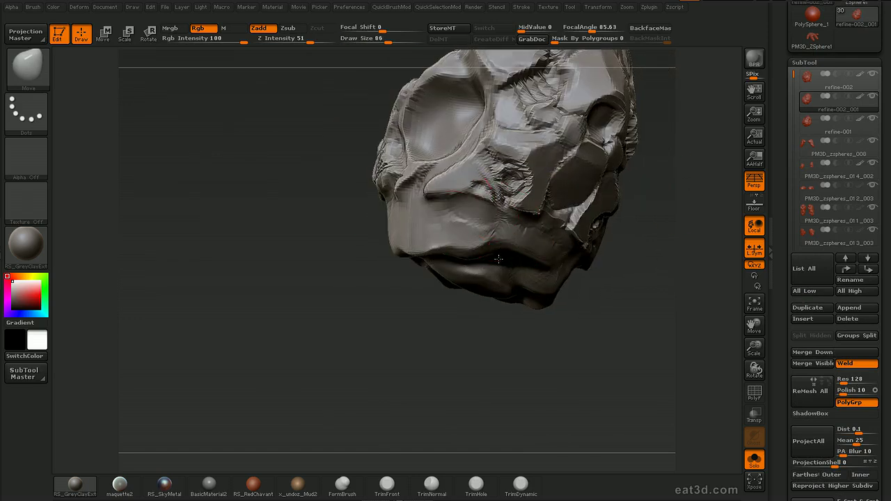
mouse_move(611, 202)
mouse_down()
mouse_move(587, 241)
mouse_move(642, 204)
mouse_move(638, 195)
mouse_move(605, 237)
mouse_up()
Build up the lower torso surface with ClayTubes, raise the mesh's subdivision level and flatten it with hPolish
key(b)
key(c)
key(t)
key(b)
key(h)
key(p)
key(d)
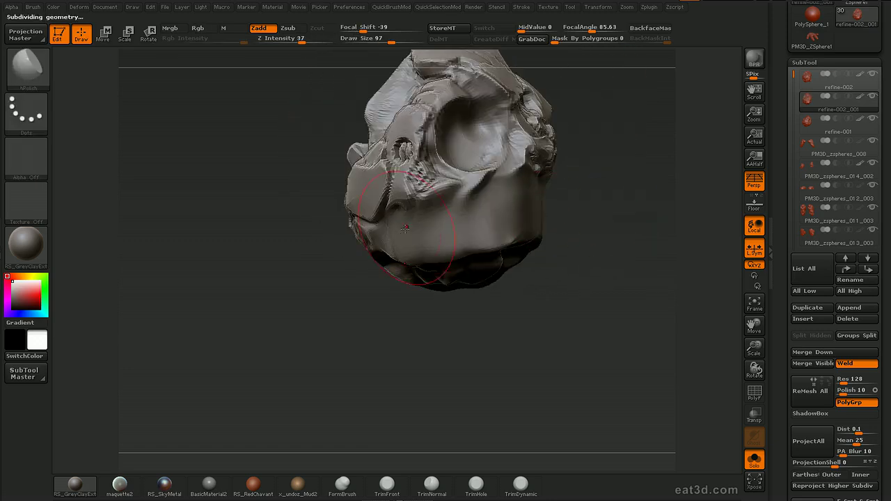
Polish the wide band around the lower torso with hPolish from the front and sides
drag(537, 213, 453, 189)
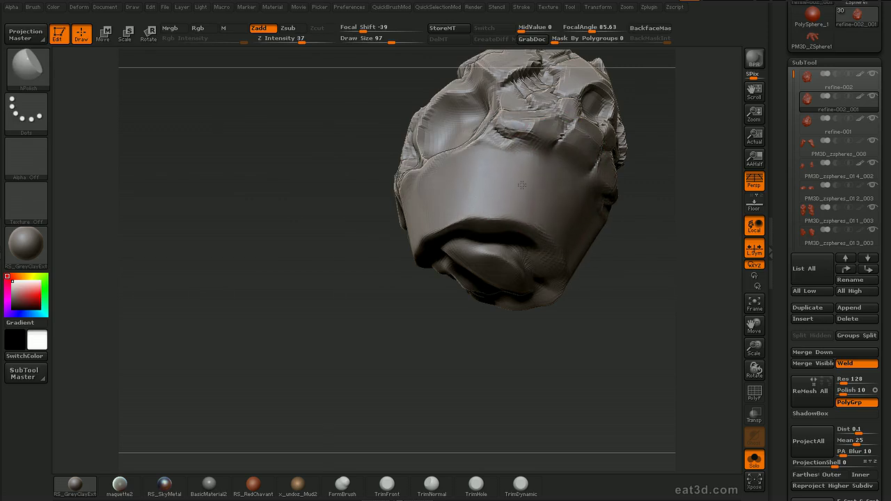
drag(383, 202, 518, 176)
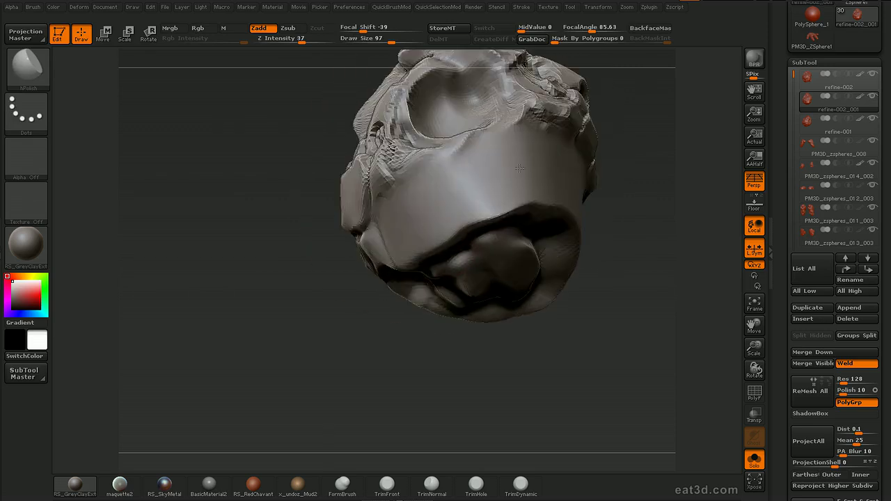
drag(603, 180, 640, 186)
drag(564, 147, 633, 139)
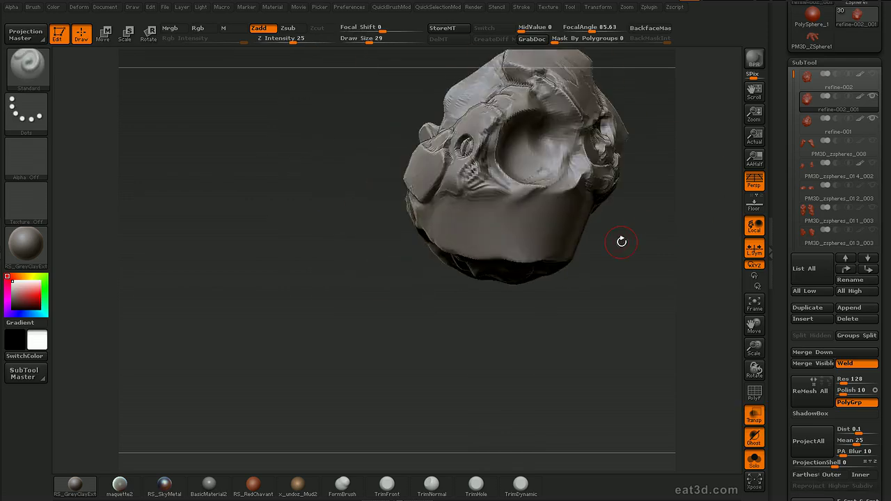
Start masking an even horizontal band around the front of the lower torso with the MaskPen at draw size 19
key(s)
mouse_move(632, 244)
mouse_down()
mouse_move(648, 254)
mouse_move(655, 248)
mouse_move(457, 233)
mouse_up()
key(bracketleft)
key(ctrl)
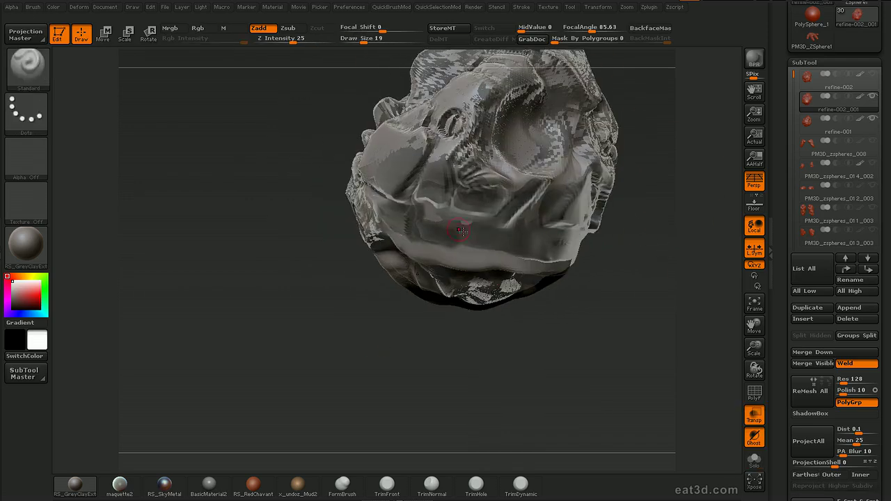
key(ctrl)
drag(635, 272, 644, 288)
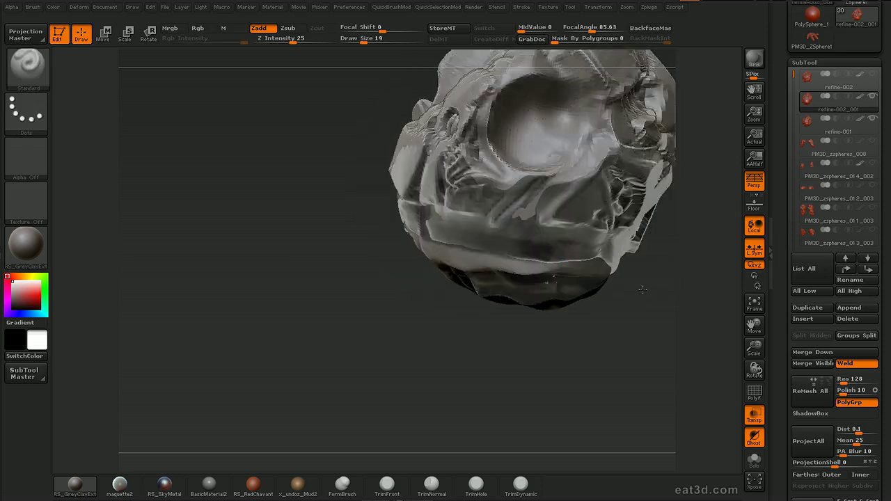
key(ctrl)
drag(743, 259, 518, 252)
key(ctrl)
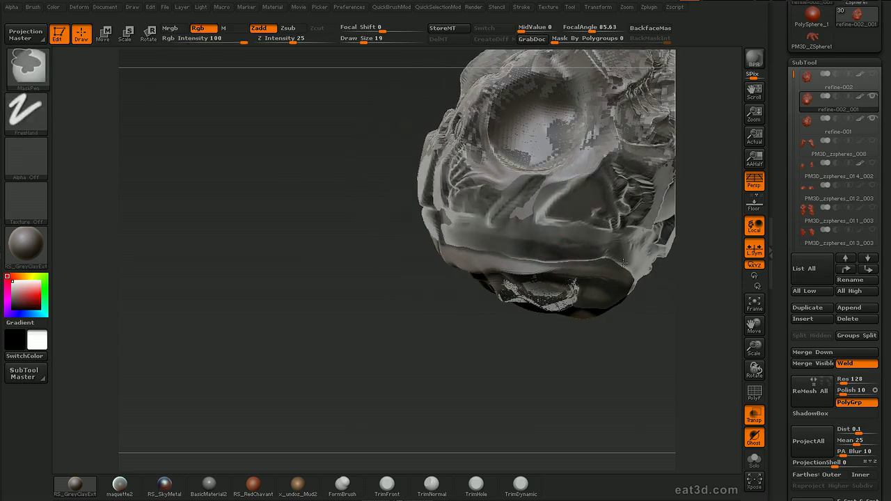
mouse_move(636, 272)
mouse_down()
mouse_move(697, 284)
mouse_move(701, 248)
mouse_move(640, 255)
mouse_up()
key(ctrl)
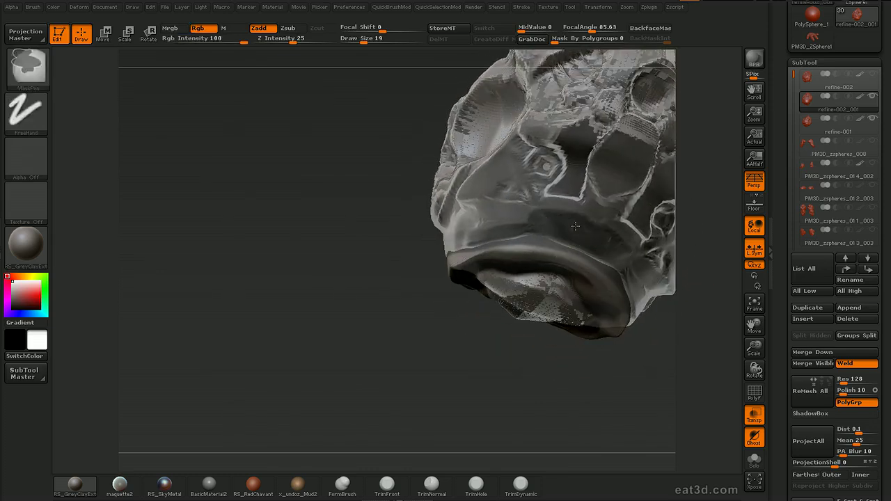
mouse_move(575, 226)
mouse_down()
mouse_move(599, 198)
mouse_move(605, 207)
mouse_move(438, 270)
mouse_up()
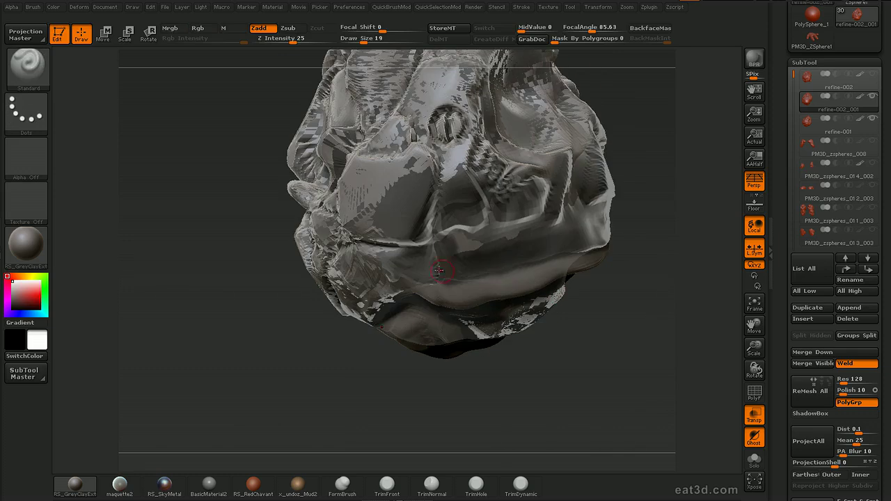
key(ctrl)
ctrl+drag(533, 228, 514, 237)
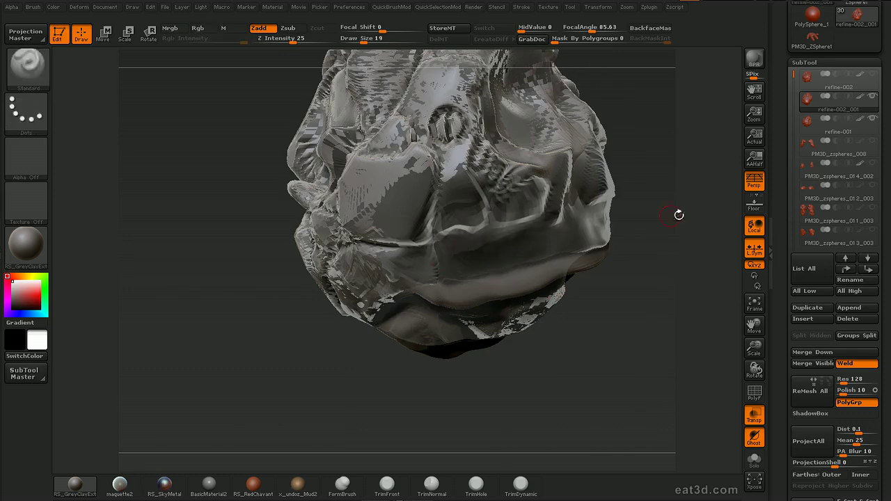
Extend the masked band around the sides of the lower torso and even out its borders
drag(678, 216, 605, 217)
key(ctrl)
mouse_move(710, 191)
mouse_down()
mouse_move(678, 173)
mouse_move(708, 193)
mouse_move(521, 181)
mouse_up()
key(ctrl)
drag(592, 159, 541, 135)
key(ctrl)
mouse_move(670, 188)
mouse_down()
mouse_move(697, 177)
mouse_move(674, 150)
mouse_move(627, 167)
mouse_up()
key(ctrl)
key(ctrl)
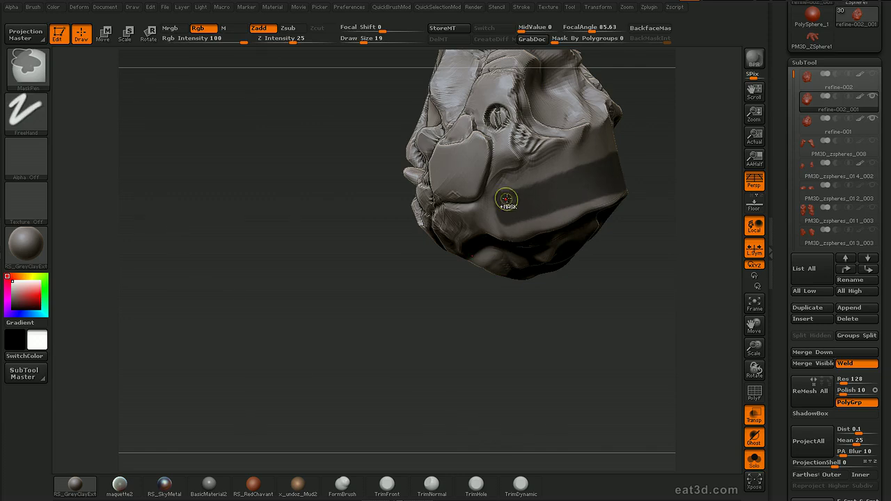
drag(694, 163, 637, 178)
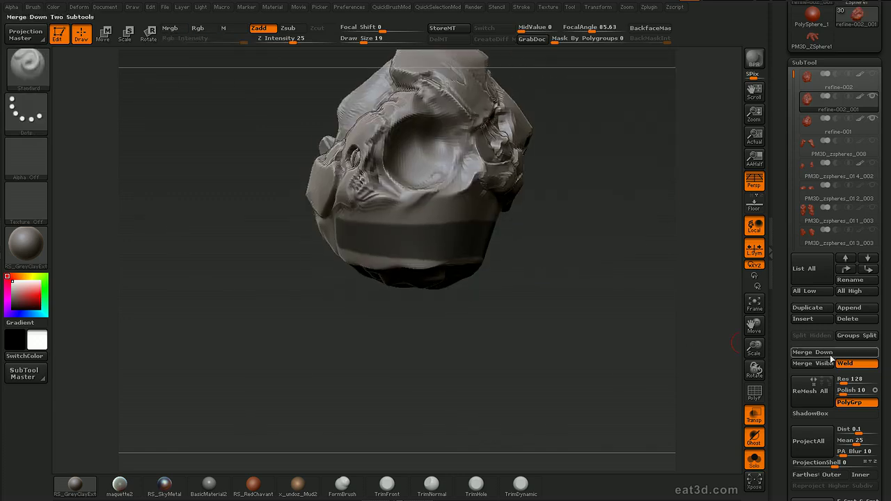
Extract the masked band as a new subtool, select it and place it directly below refine-002_001 in the subtool order
scroll(783, 355, down, 3)
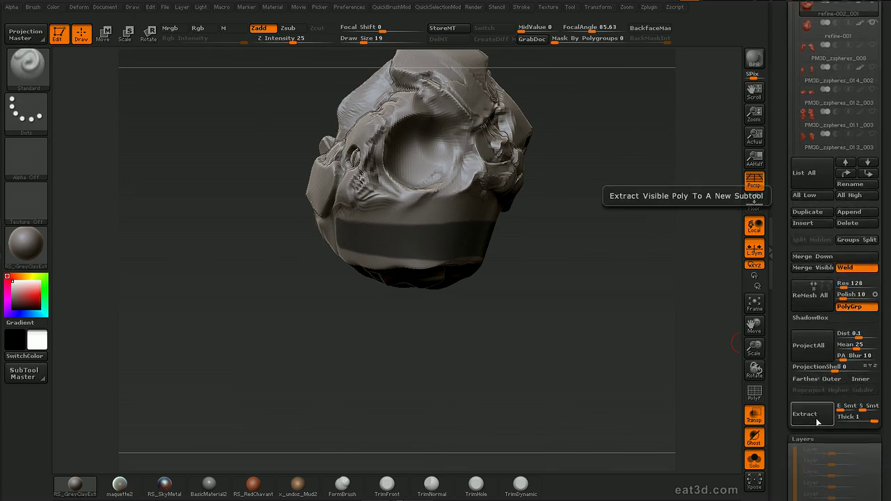
drag(611, 342, 583, 336)
drag(796, 139, 794, 135)
click(808, 50)
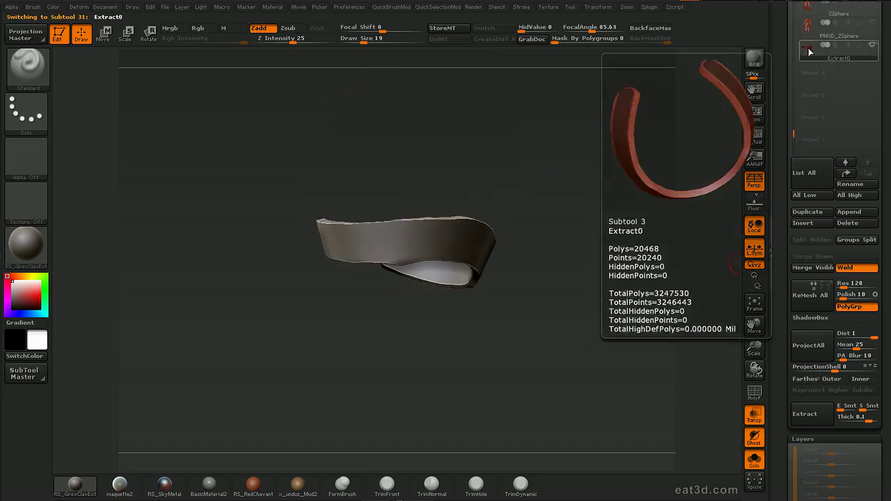
drag(786, 193, 781, 148)
key(ctrl+Down)
key(ctrl+Down)
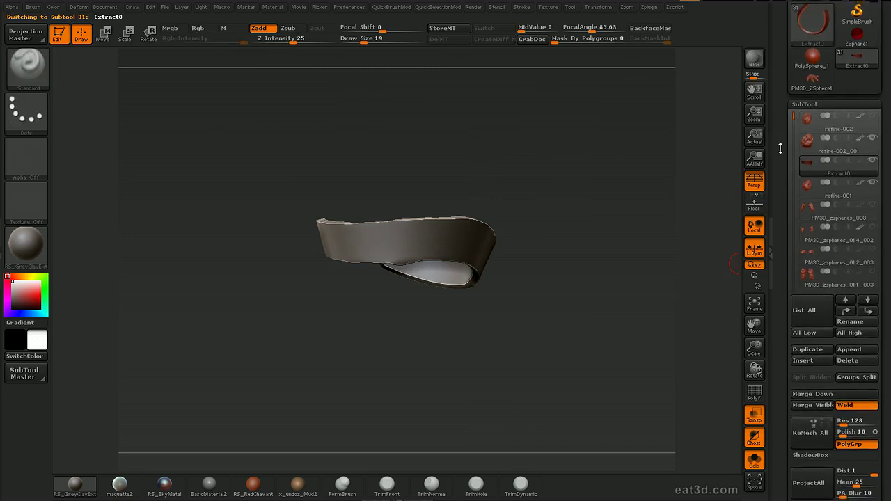
Isolate the extracted strip's surfaces from its rim polygroup and split them into separate polygroups with Auto Groups
mouse_move(504, 305)
mouse_down()
mouse_move(615, 342)
mouse_move(643, 340)
mouse_move(690, 275)
mouse_move(657, 286)
mouse_up()
key(alt+s)
key(alt+s)
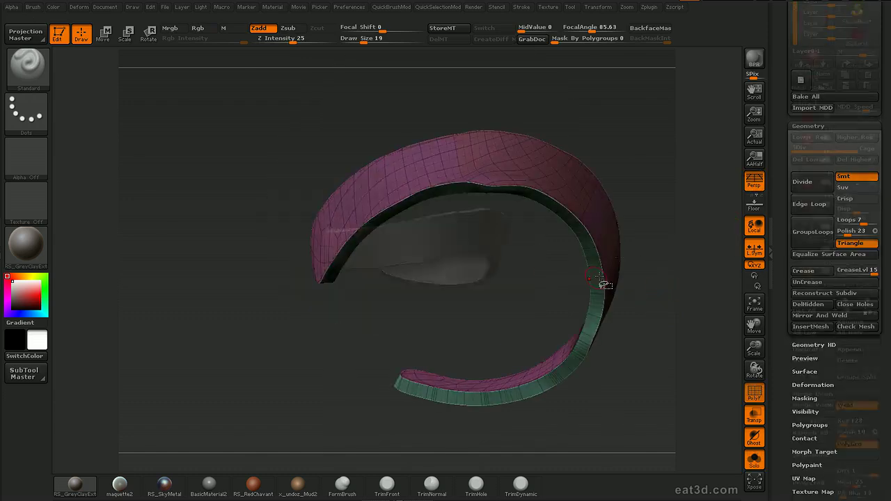
ctrl+shift+click(596, 279)
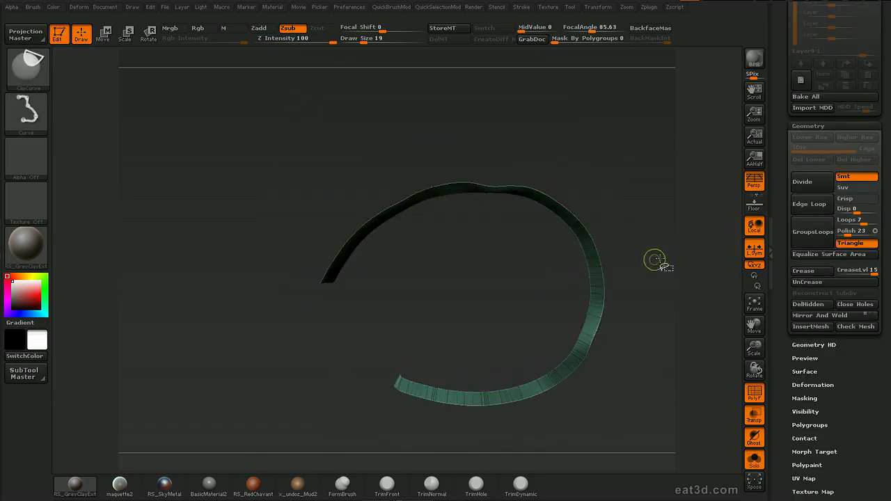
drag(667, 242, 676, 326)
ctrl+shift+click(676, 326)
key(d)
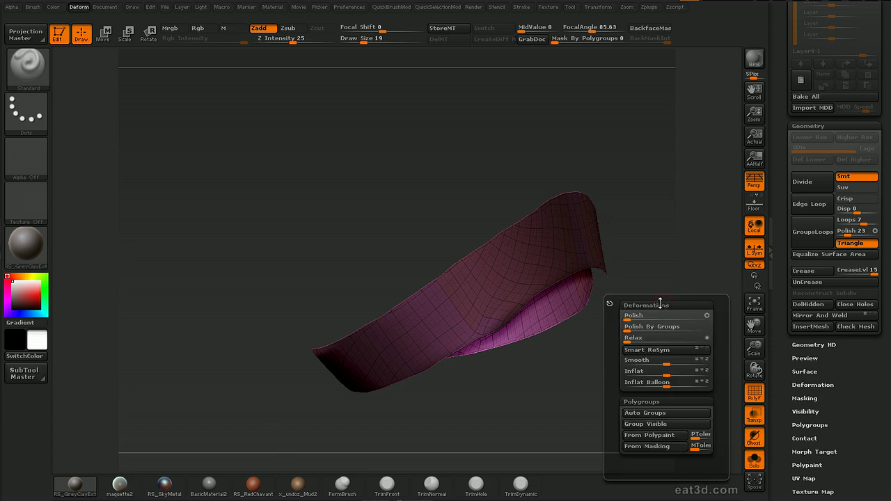
click(653, 413)
Polish the extracted strip's faces, rim and rounded ends with hPolish from several angles
drag(684, 245, 731, 200)
drag(676, 314, 691, 287)
key(shift+f)
key(shift+f)
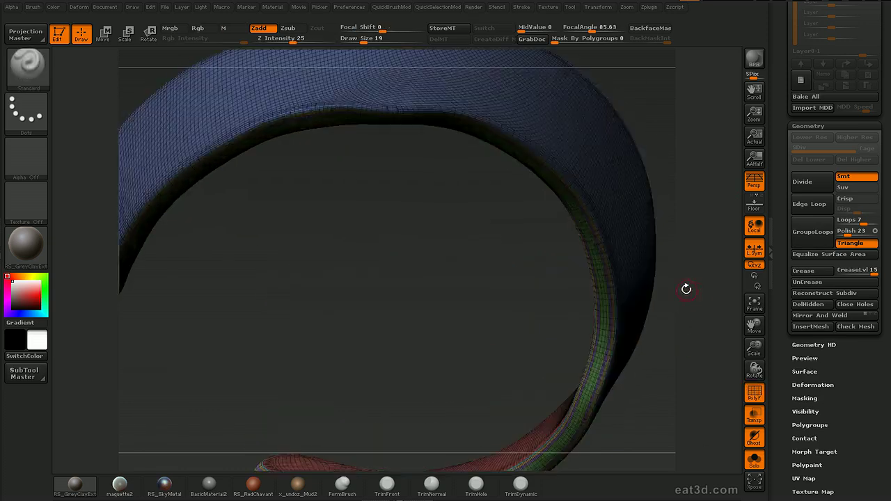
key(f)
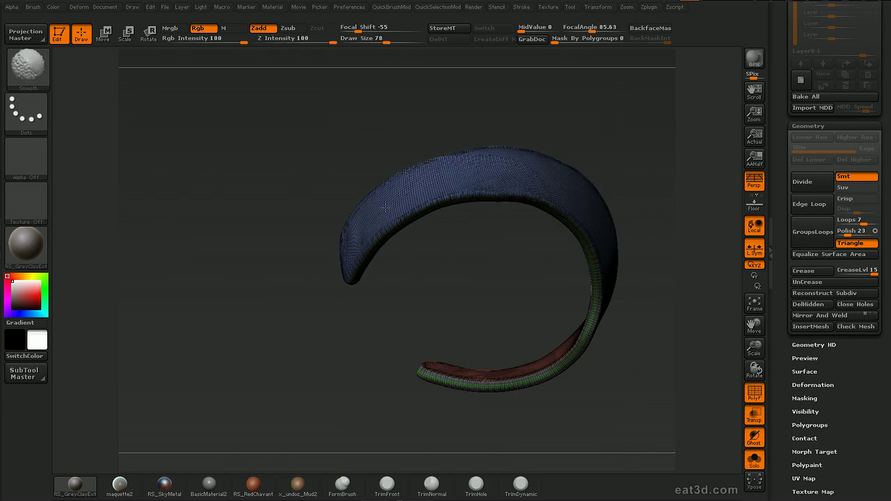
mouse_move(518, 305)
mouse_down()
mouse_move(523, 348)
mouse_move(490, 244)
mouse_move(515, 229)
mouse_up()
key(shift+f)
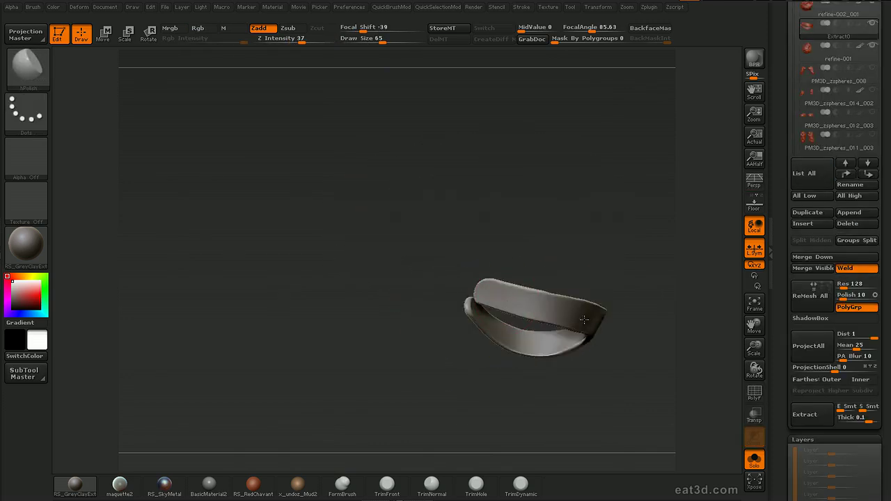
drag(615, 233, 573, 197)
mouse_move(591, 227)
mouse_down()
mouse_move(587, 170)
mouse_move(561, 183)
mouse_move(557, 198)
mouse_up()
key(bracketright)
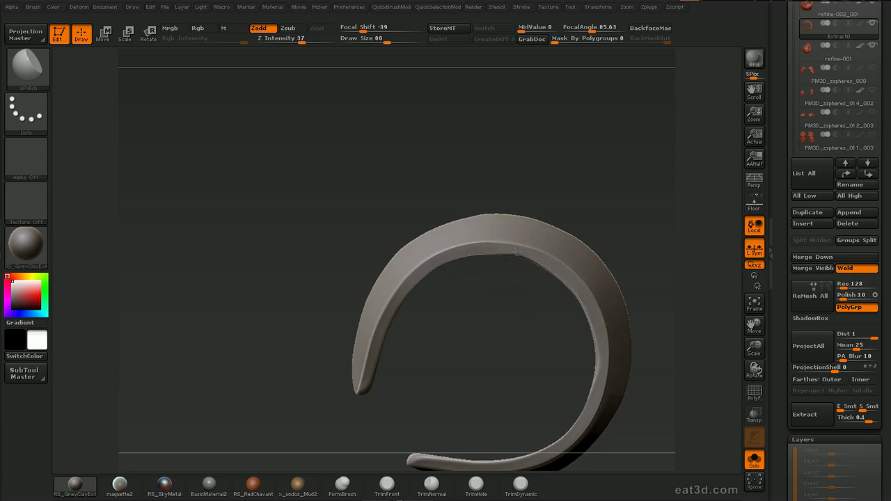
drag(428, 331, 376, 348)
alt+drag(376, 349, 480, 280)
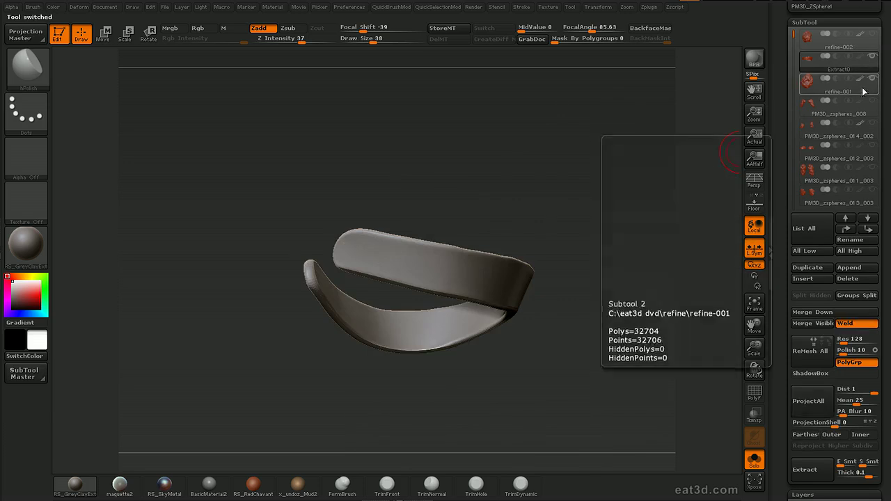
Leave Solo mode, show refine-002 in place of refine-001 and make the extracted strip the active subtool
click(843, 85)
click(754, 460)
shift+drag(679, 314, 718, 184)
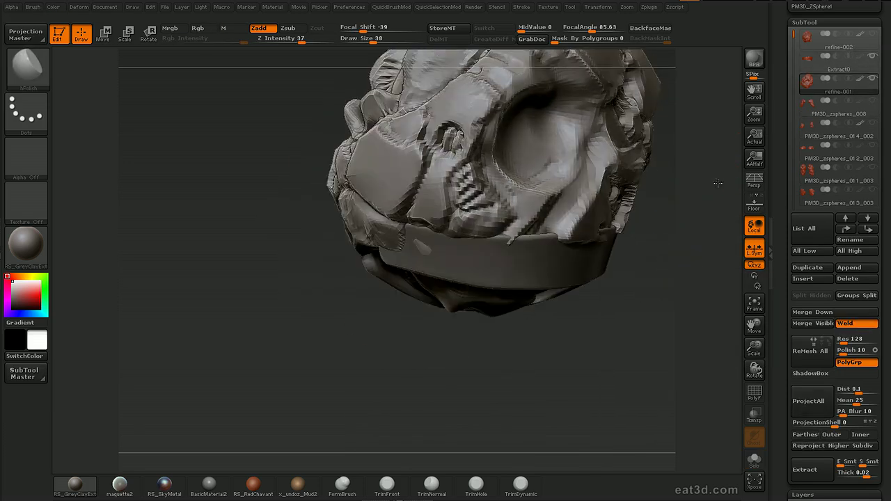
click(873, 35)
drag(661, 331, 589, 216)
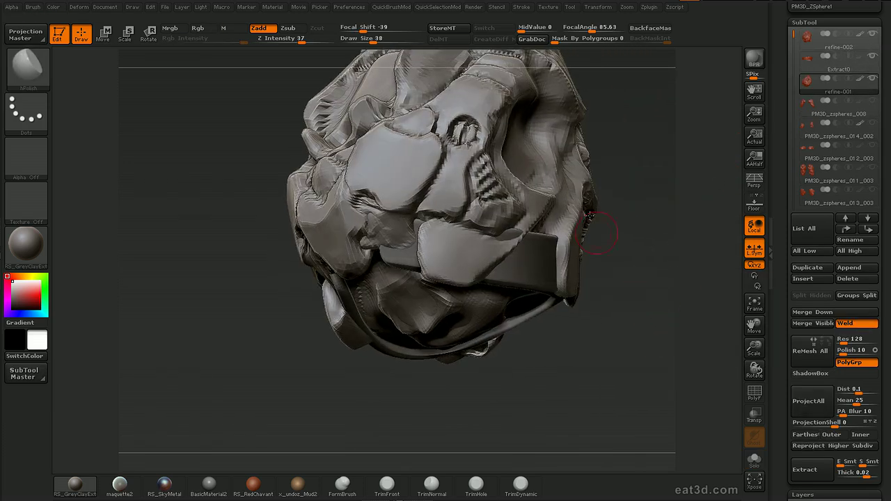
click(826, 65)
click(872, 80)
mouse_move(714, 156)
mouse_down()
mouse_move(659, 223)
mouse_move(659, 164)
mouse_move(642, 171)
mouse_up()
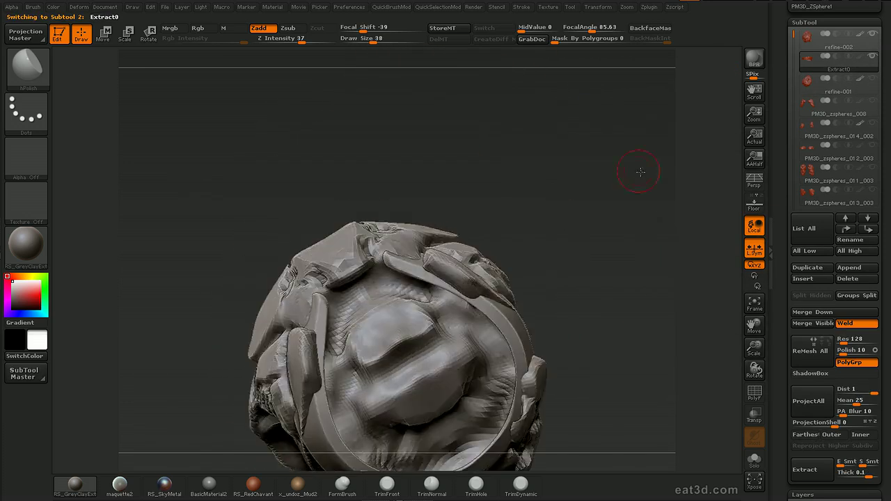
Fit the extracted strip around refine-002's lower torso with the Move brush, starting large and reducing the draw size to 106
key(b)
key(m)
key(v)
alt+drag(597, 205, 684, 199)
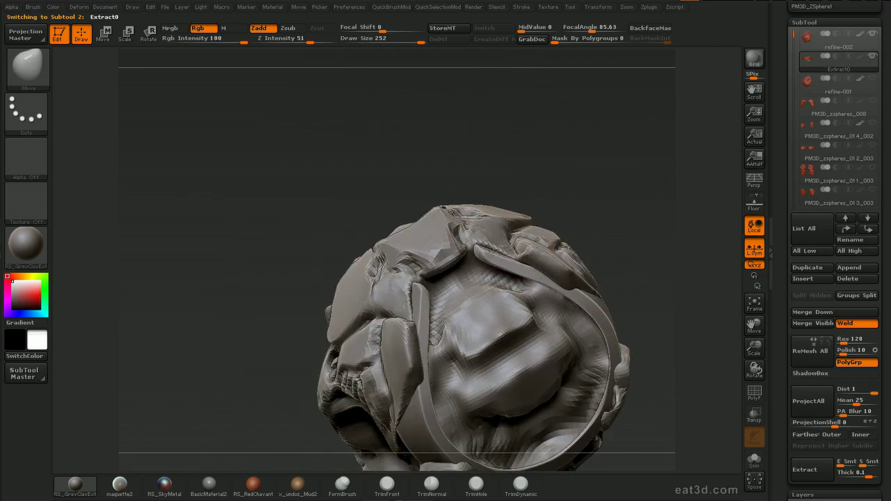
drag(579, 209, 633, 201)
key(])
drag(599, 305, 582, 321)
mouse_move(672, 257)
alt+mouse_down()
mouse_move(641, 201)
mouse_move(653, 187)
mouse_move(586, 331)
mouse_move(519, 242)
mouse_move(599, 175)
mouse_move(650, 171)
mouse_move(583, 208)
mouse_move(708, 156)
mouse_move(548, 215)
mouse_move(551, 230)
mouse_move(681, 162)
alt+mouse_up()
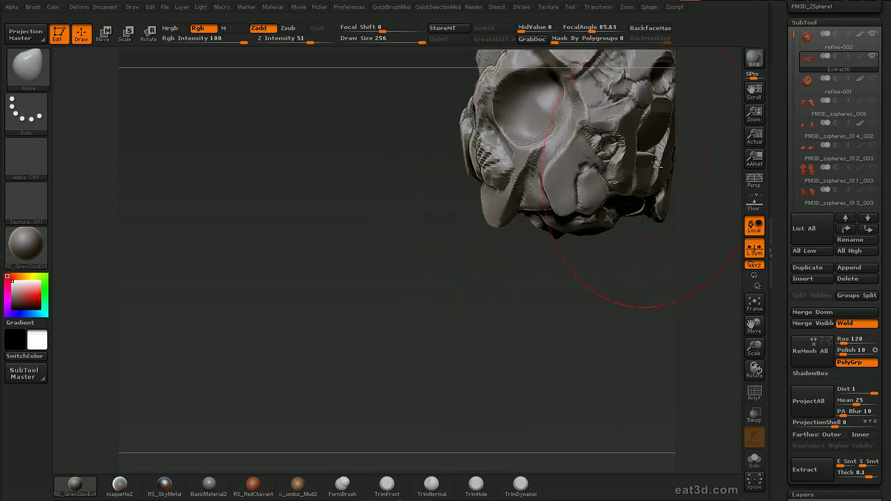
ctrl+right_drag(683, 159, 672, 170)
drag(671, 169, 613, 182)
key(s)
drag(683, 152, 721, 125)
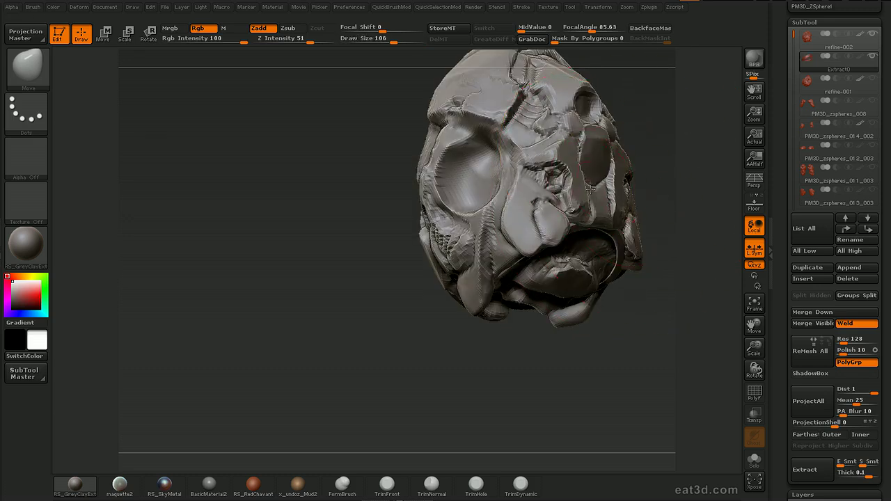
drag(656, 193, 724, 126)
Activate refine-001, hide the extracted strip and refine-002, and subdivide the refine-001 mesh
click(811, 81)
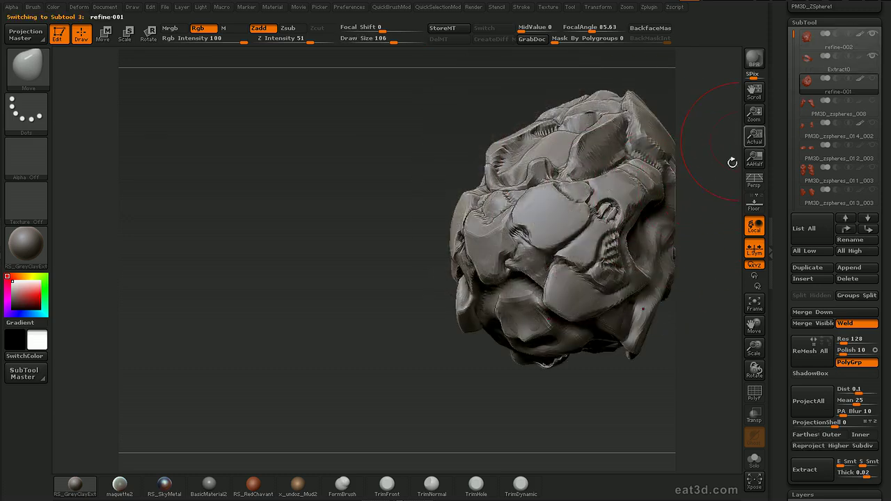
click(871, 57)
click(873, 35)
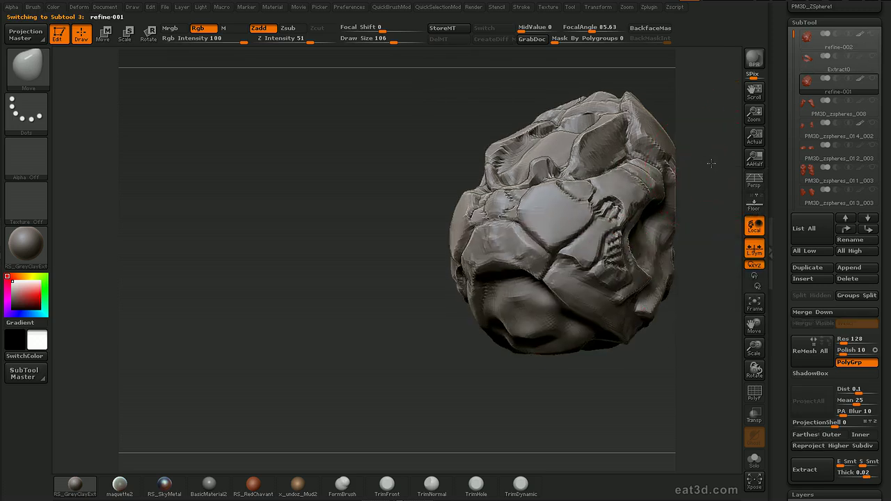
ctrl+right_drag(710, 163, 695, 200)
key(ctrl+d)
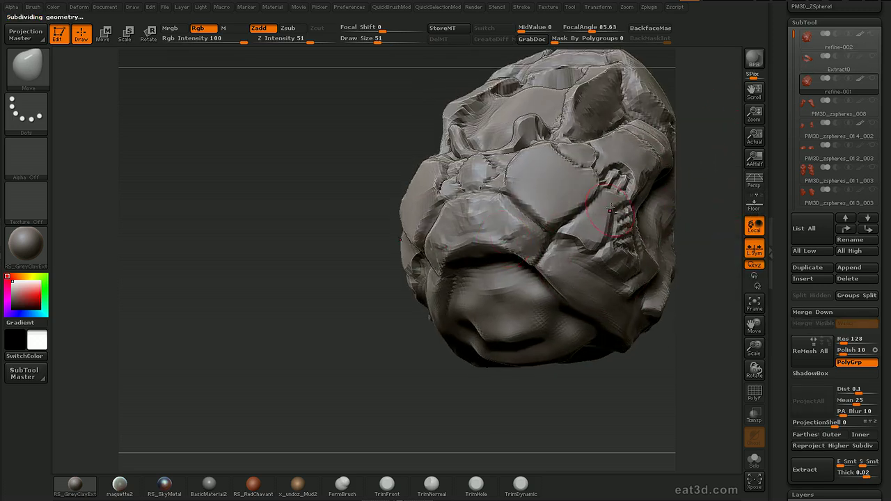
Flatten the arched lower front plate of refine-001 and the underside of its arch with hPolish
mouse_move(713, 147)
mouse_down()
mouse_move(510, 207)
mouse_move(528, 215)
mouse_up()
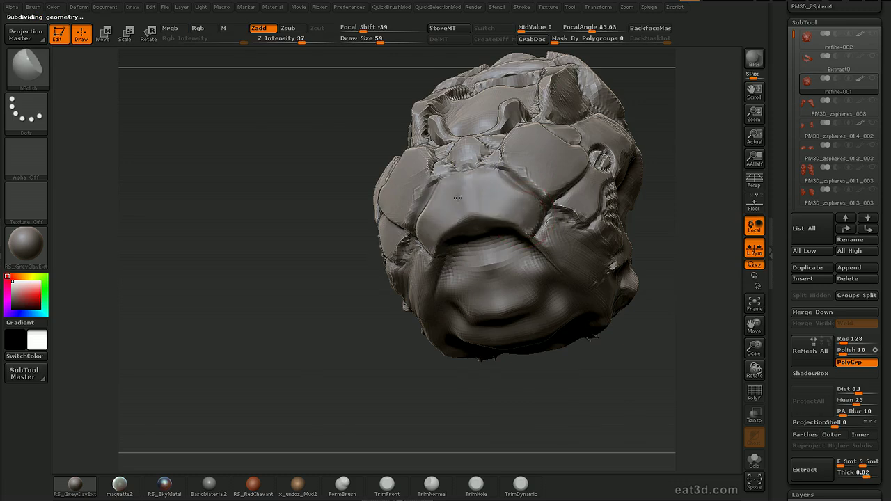
drag(699, 149, 642, 119)
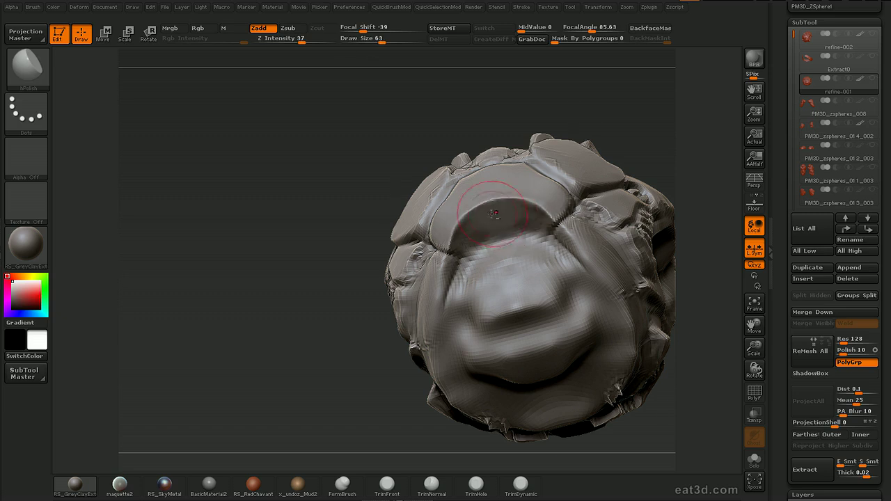
right_drag(563, 190, 530, 192)
key(bracketright)
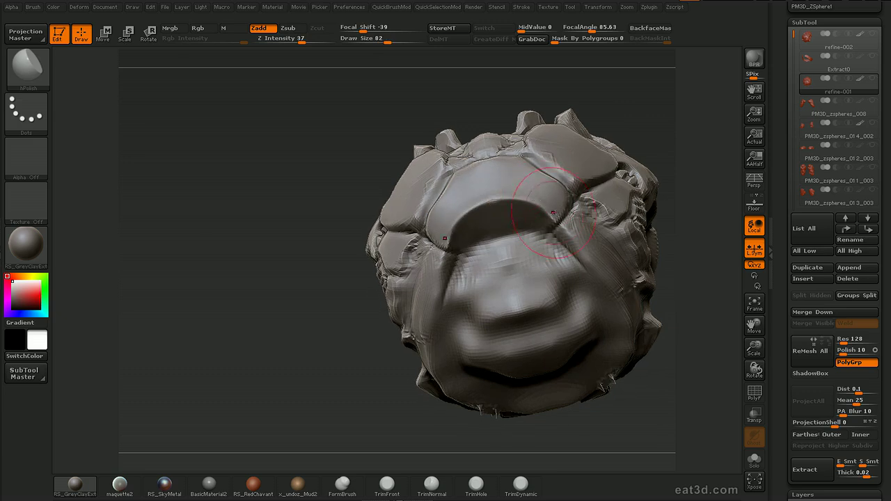
mouse_move(663, 103)
mouse_down()
mouse_move(705, 179)
mouse_move(714, 130)
mouse_move(726, 176)
mouse_move(535, 190)
mouse_up()
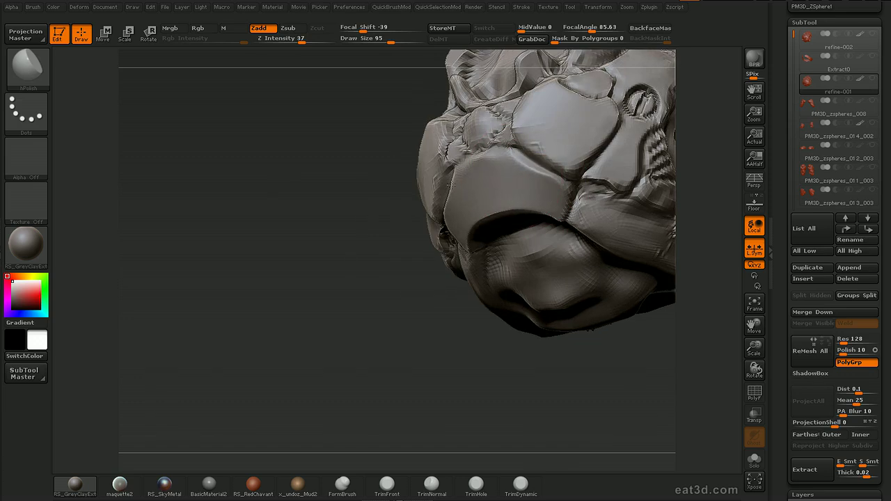
mouse_move(677, 195)
mouse_down()
mouse_move(685, 155)
mouse_move(674, 165)
mouse_up()
Reshape the arched front plate's upper and side edges with the Move brush at draw size 74
key(b)
key(m)
key(v)
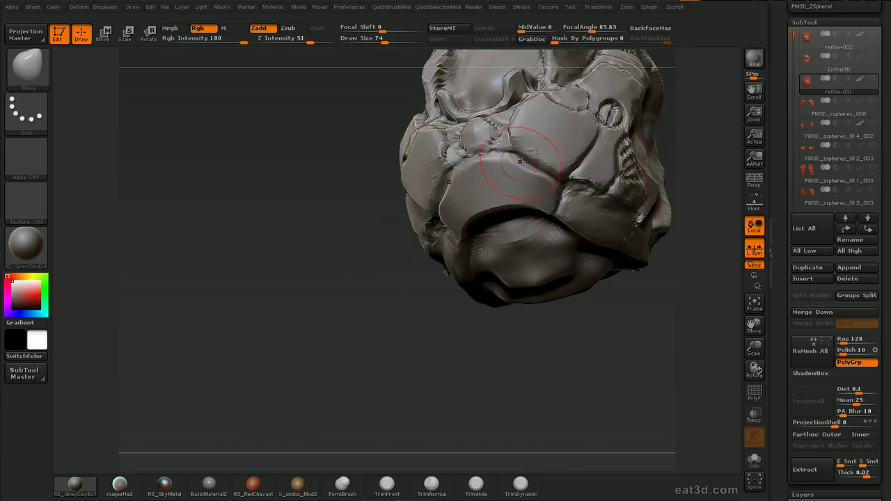
drag(520, 151, 550, 161)
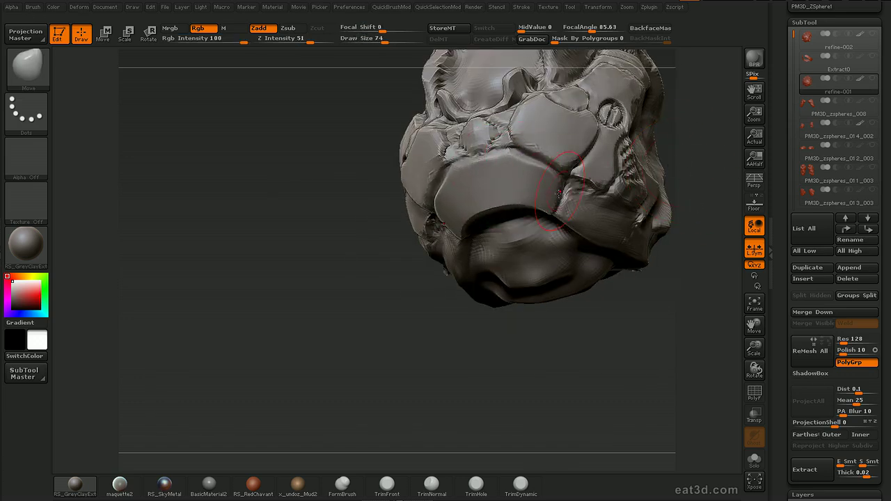
Mask the whole arched lower front plate of refine-001 with the MaskPen brush, filling from its edges inward
right_drag(531, 163, 472, 205)
ctrl+drag(471, 205, 462, 205)
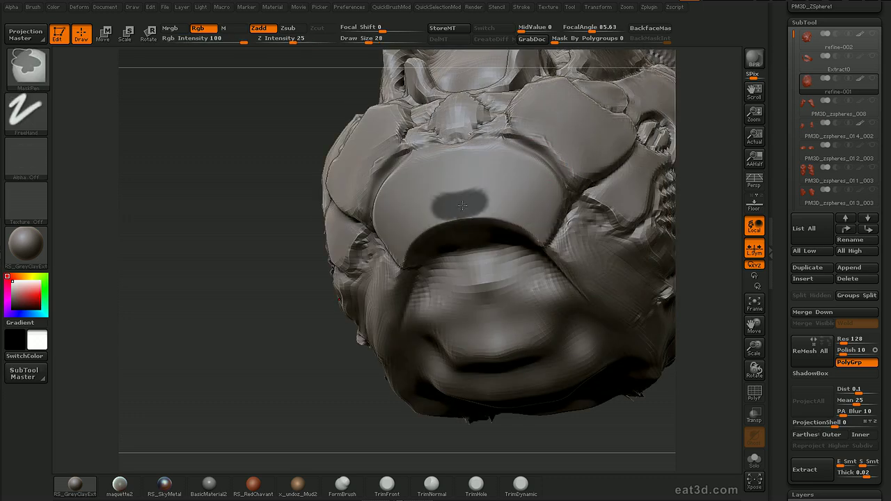
key([)
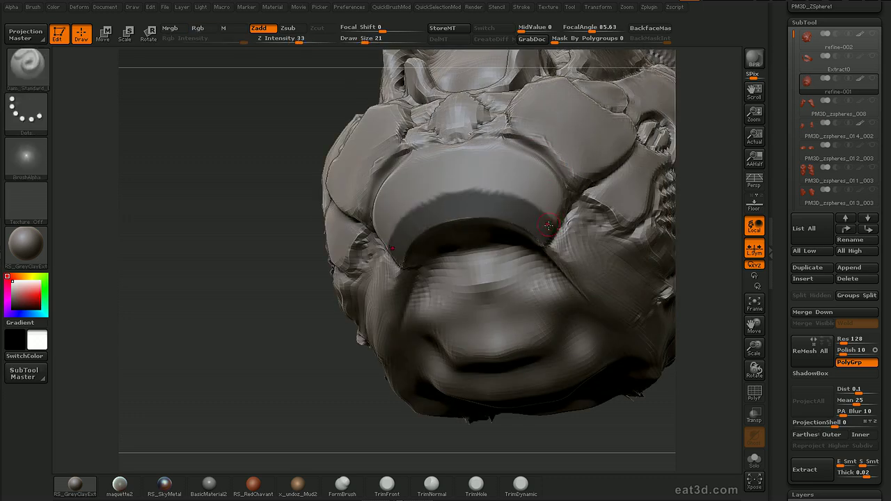
ctrl+drag(551, 221, 559, 192)
key(])
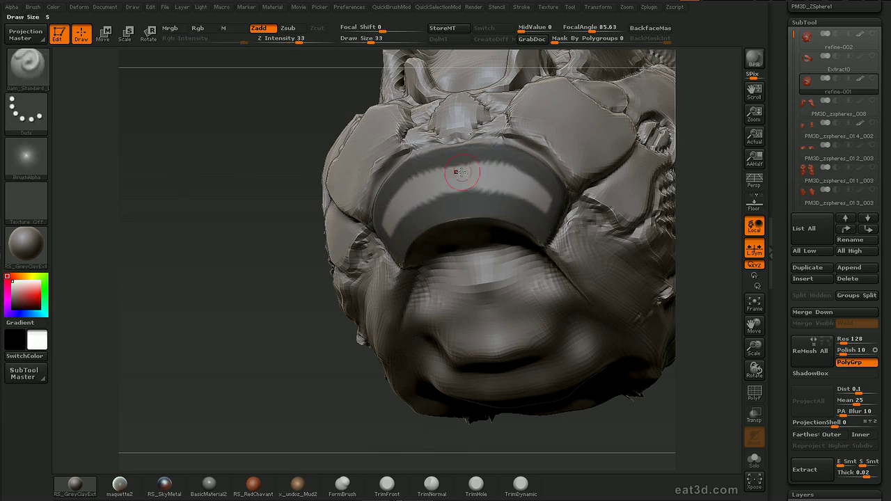
ctrl+drag(460, 170, 482, 168)
mouse_move(690, 276)
right_down()
mouse_move(708, 202)
mouse_move(696, 225)
mouse_move(679, 150)
mouse_move(727, 333)
right_up()
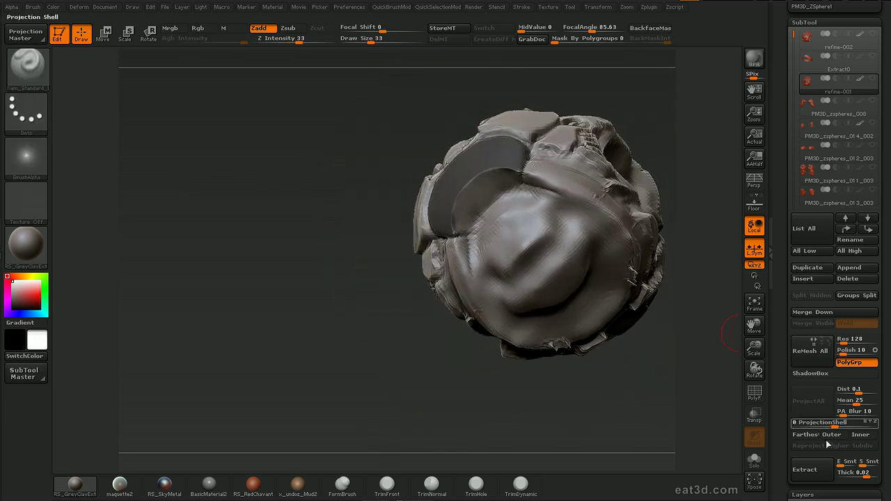
Extract the masked arched plate as a new mesh and make that mesh active
click(812, 469)
right_drag(702, 302, 628, 172)
alt+click(505, 131)
Show the extracted plate's polyframe, isolate its faces by polygroup, and regroup them with Auto Groups
drag(628, 171, 637, 104)
key(shift+f)
drag(639, 141, 522, 200)
ctrl+shift+click(493, 174)
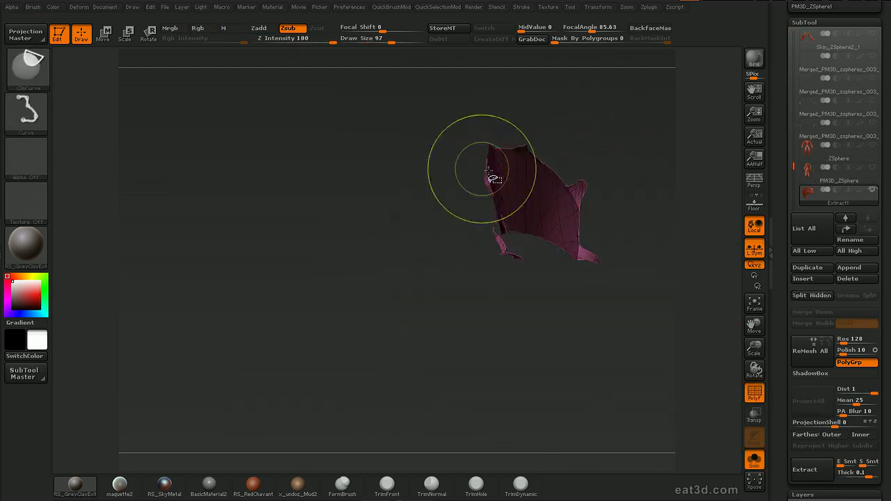
ctrl+shift+click(629, 135)
ctrl+shift+click(491, 145)
ctrl+shift+drag(631, 142, 649, 119)
key(space)
click(621, 229)
key(space)
click(596, 317)
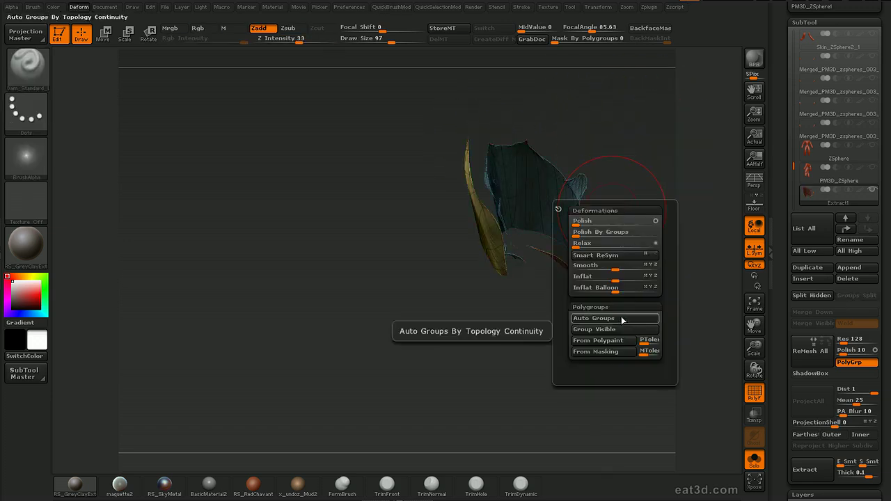
Apply GroupsLoops to the extracted plate with 6 loops and Polish 21
drag(637, 132, 683, 153)
scroll(811, 282, down, 10)
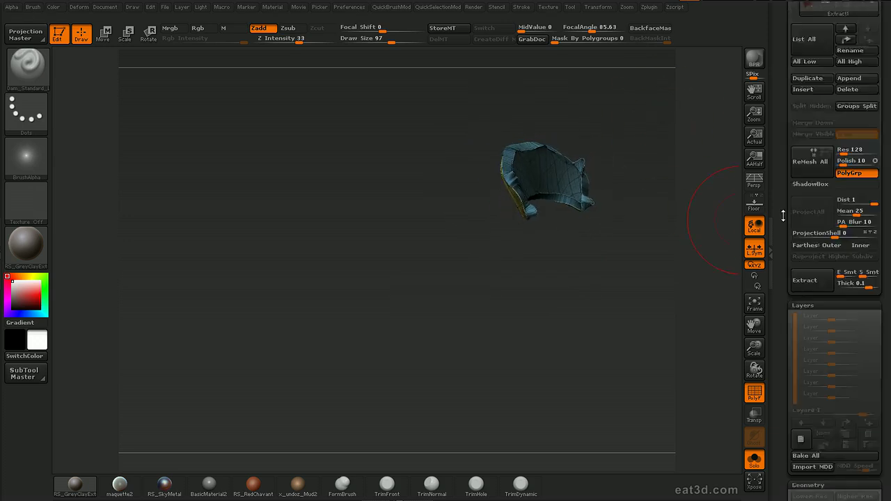
drag(858, 278, 848, 279)
click(827, 286)
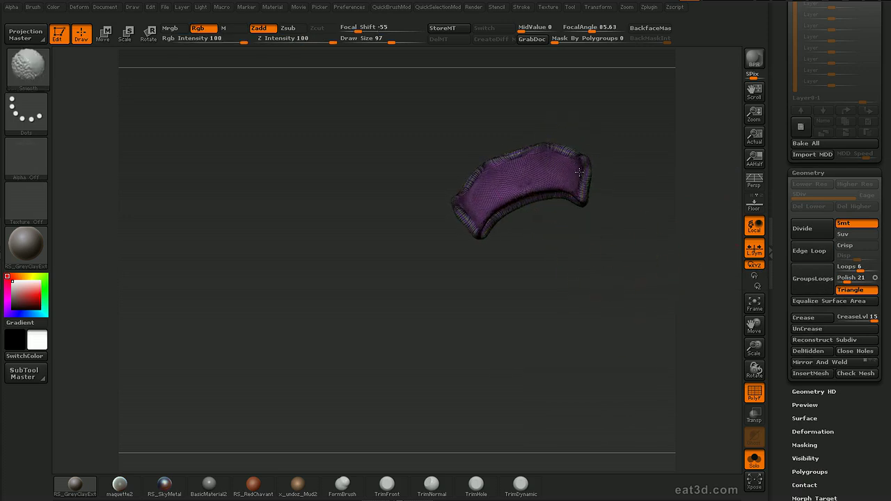
Smooth the extracted plate's surface, rim and ends with the Smooth brush at draw size 97
shift+drag(579, 172, 545, 169)
drag(609, 160, 622, 142)
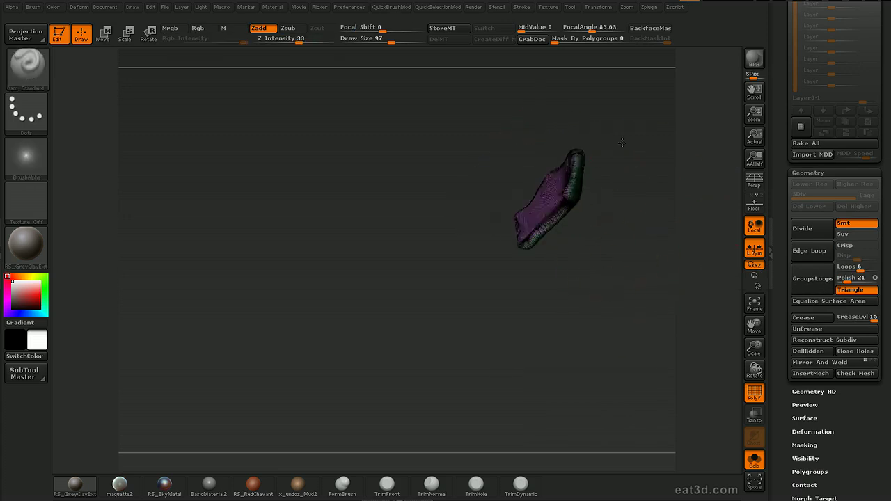
drag(665, 90, 668, 190)
shift+drag(612, 211, 609, 196)
shift+drag(631, 163, 625, 172)
mouse_move(662, 176)
mouse_down()
mouse_move(670, 185)
mouse_move(619, 127)
mouse_move(619, 105)
mouse_move(614, 243)
mouse_up()
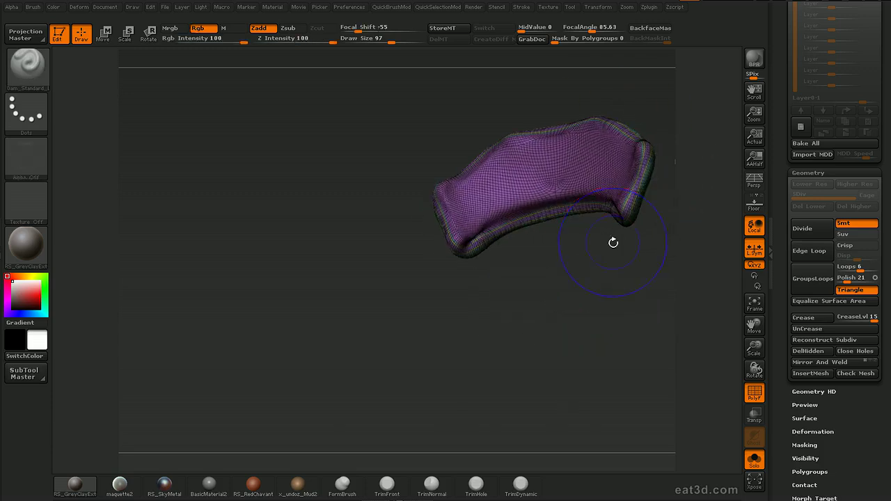
shift+drag(620, 158, 624, 192)
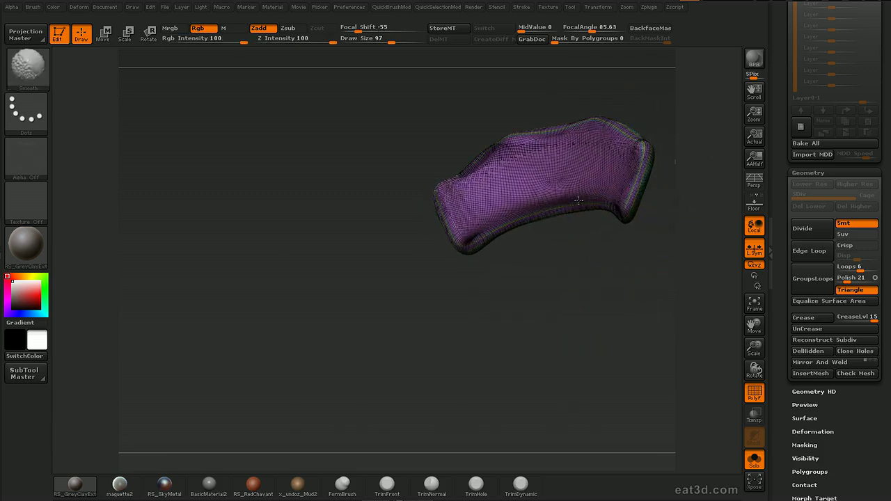
drag(597, 137, 555, 342)
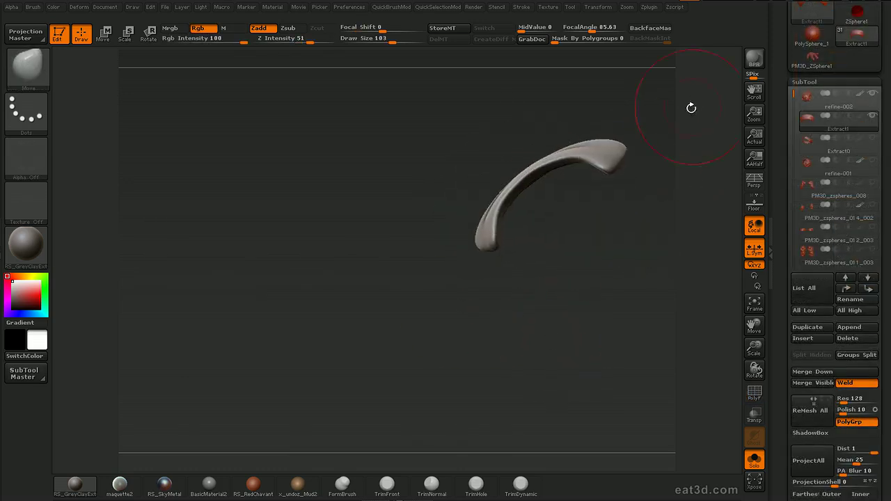
Reshape the isolated plate into an even curved arch with the Move brush at draw size 103
key(d)
drag(694, 237, 671, 238)
drag(593, 382, 575, 284)
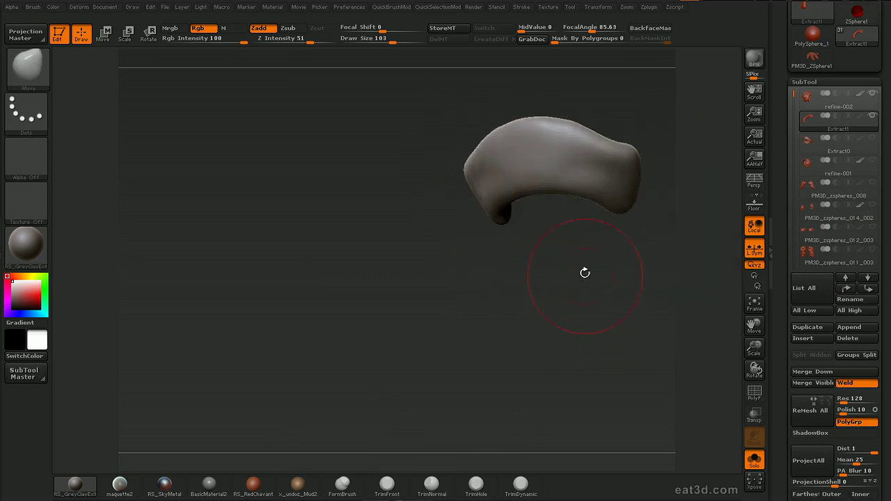
Flatten the arched plate's front surface with hPolish at draw size 99
key(b)
key(h)
key(p)
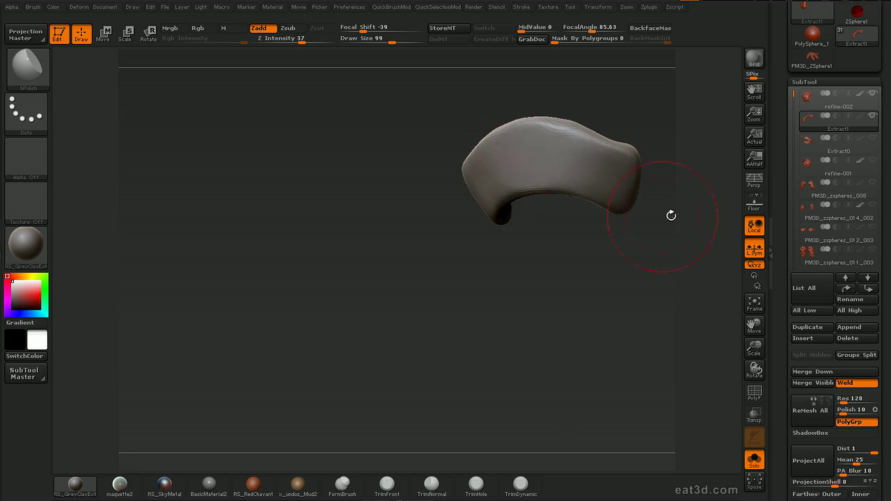
drag(678, 158, 669, 116)
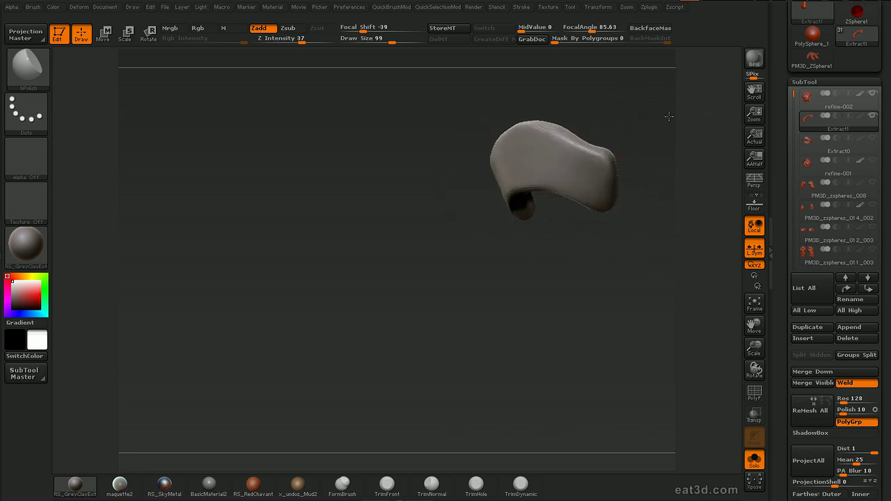
Show the plate with the waist band, hide refine-002, and fit the plate over the band with the Move brush at draw size 92
click(828, 130)
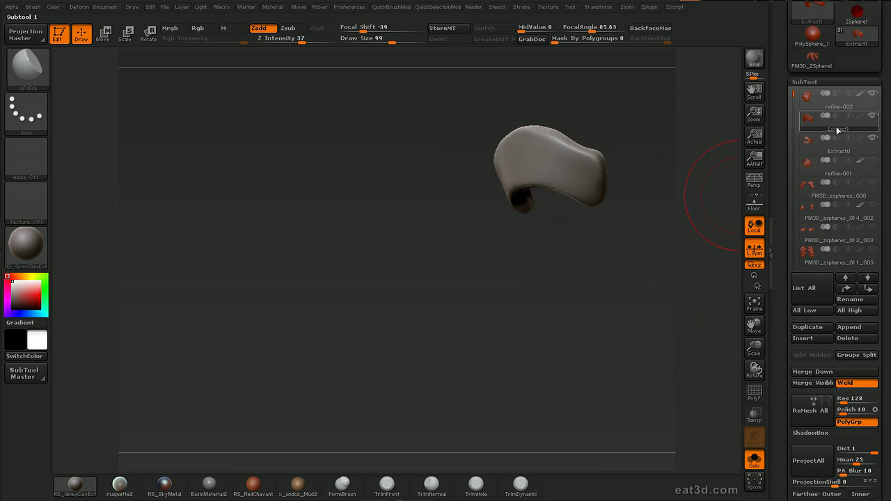
key(shift+s)
click(872, 94)
drag(638, 325, 654, 222)
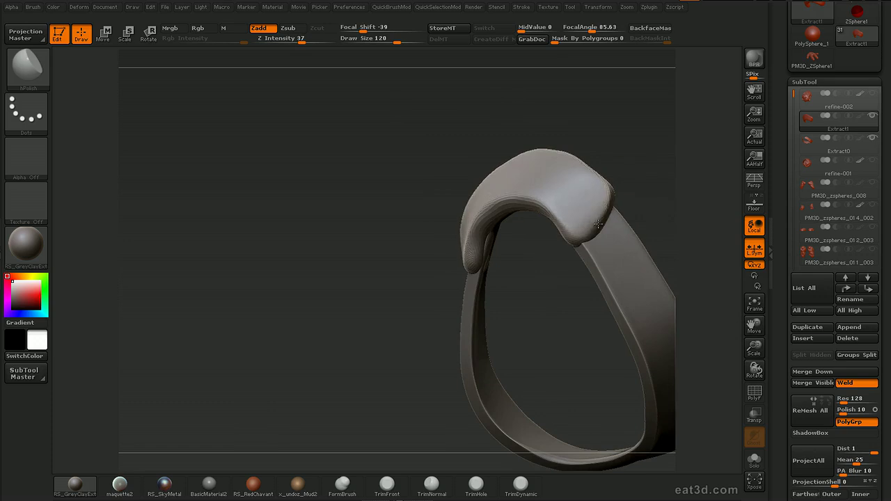
drag(557, 215, 548, 228)
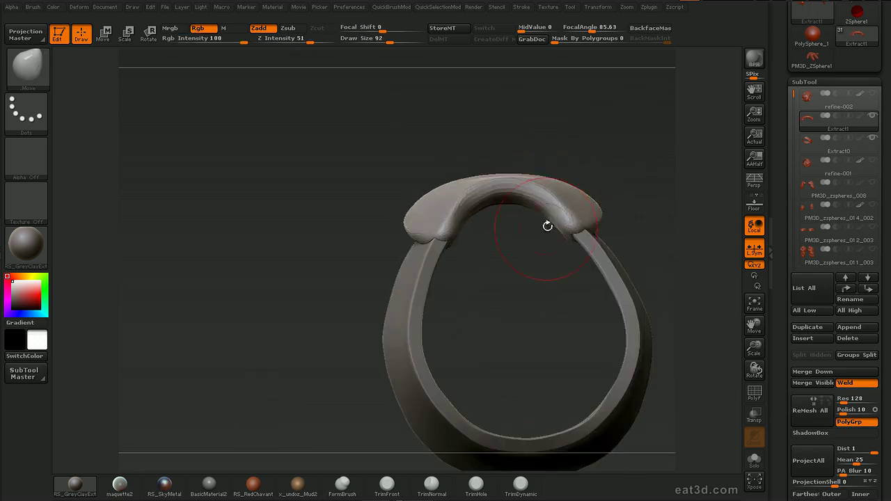
mouse_move(640, 141)
mouse_down()
mouse_move(642, 240)
mouse_move(668, 114)
mouse_move(651, 163)
mouse_up()
Flatten the arched plate with hPolish at draw size 154 and subdivide its mesh
key(b)
key(h)
key(p)
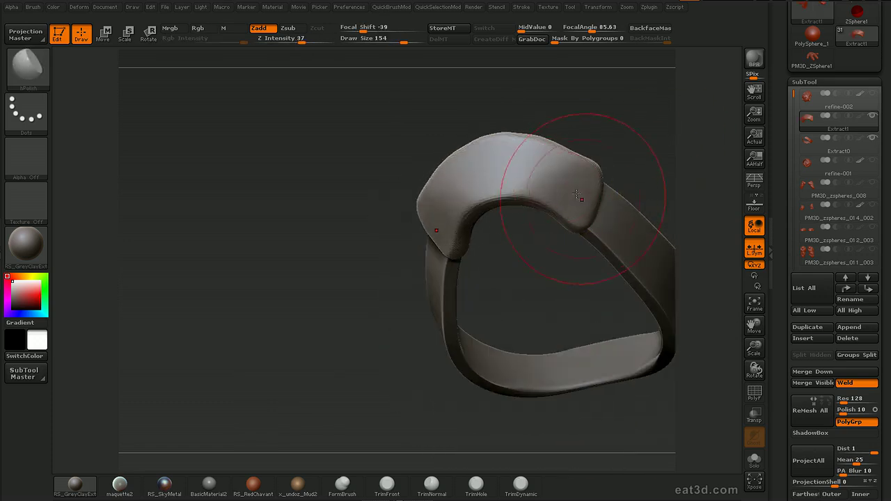
key(ctrl+d)
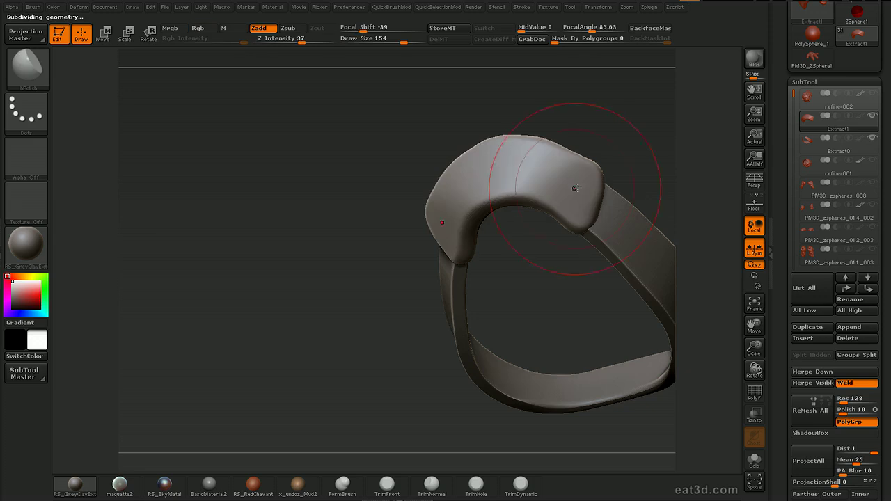
Refine the plate's side ends and upper edge with the Move brush and hPolish at draw size 95, smoothing the surface
mouse_move(642, 161)
mouse_down()
mouse_move(647, 95)
mouse_move(666, 119)
mouse_move(631, 105)
mouse_move(662, 114)
mouse_up()
key(b)
key(m)
key(v)
key(b)
key(h)
key(p)
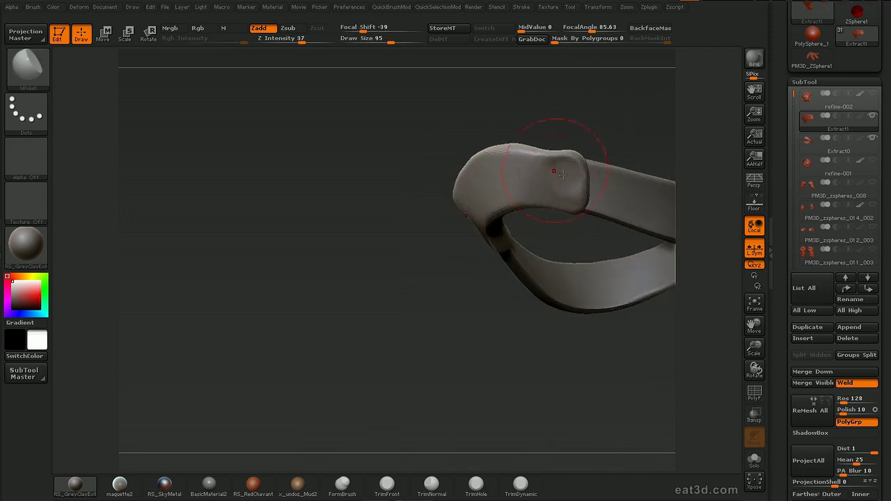
shift+drag(555, 179, 575, 181)
mouse_move(611, 125)
mouse_down()
mouse_move(601, 60)
mouse_move(610, 90)
mouse_move(602, 143)
mouse_up()
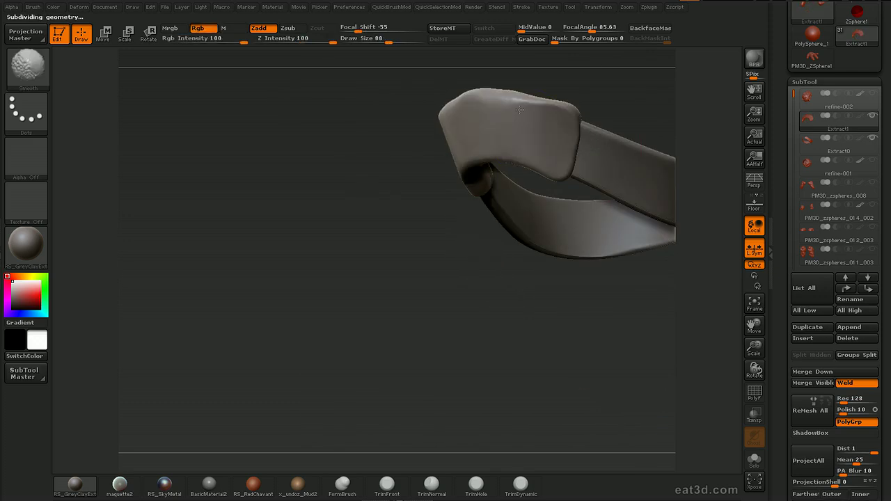
shift+drag(499, 101, 519, 99)
Drop a canvas snapshot of refine-002 beside the model as a reference, and reactivate the extracted arched plate
drag(618, 110, 672, 140)
click(873, 95)
click(836, 99)
alt+drag(686, 190, 698, 226)
key(shift+s)
click(813, 124)
Trim the plate's inner arch edge with ClipCurve and flatten the cut underside with hPolish at draw size 70
mouse_move(648, 247)
mouse_down()
mouse_move(650, 313)
mouse_move(637, 246)
mouse_up()
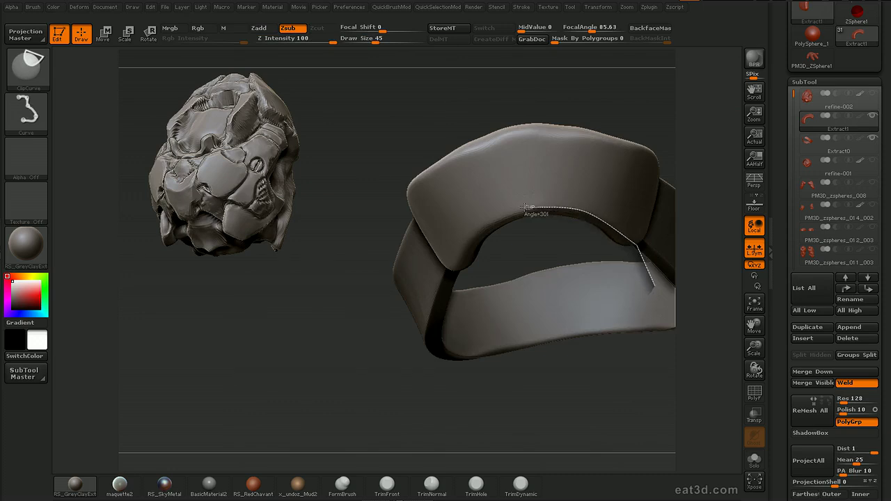
ctrl+shift+drag(527, 207, 523, 207)
drag(571, 253, 577, 189)
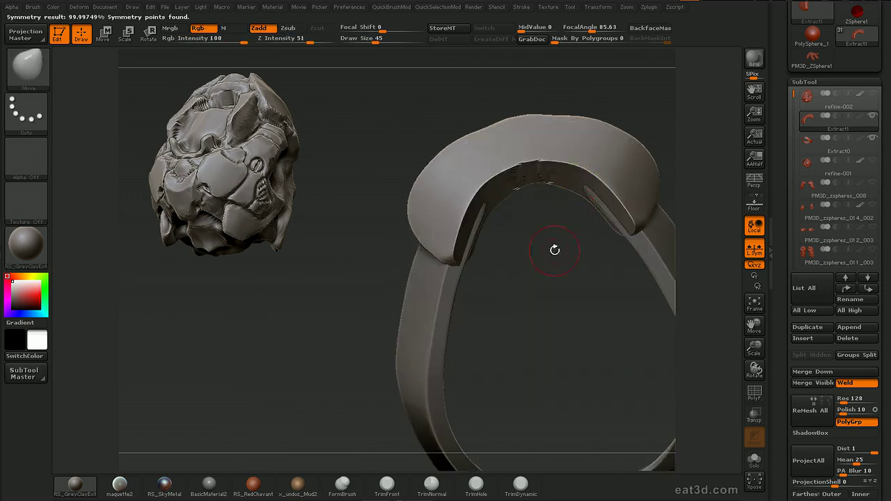
key(shift)
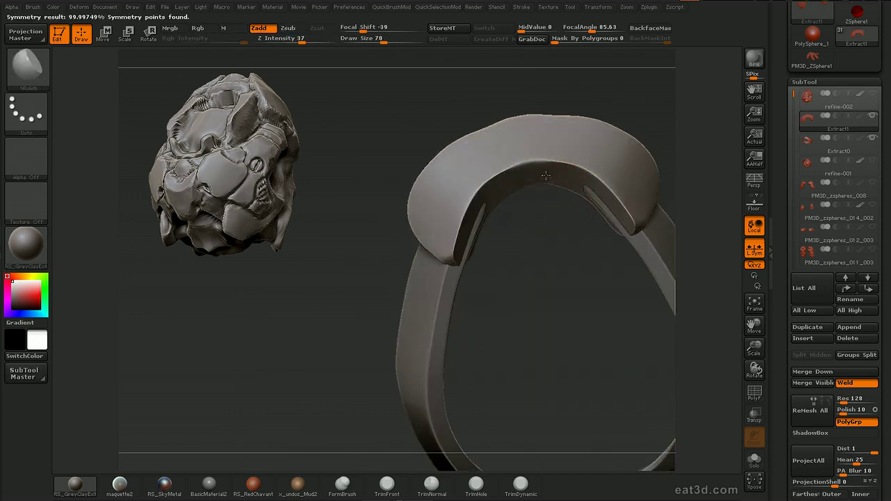
right_drag(544, 168, 533, 195)
Reshape the plate's inner arch and side ends with the Move brush, starting at draw size 154
key(b)
key(m)
key(v)
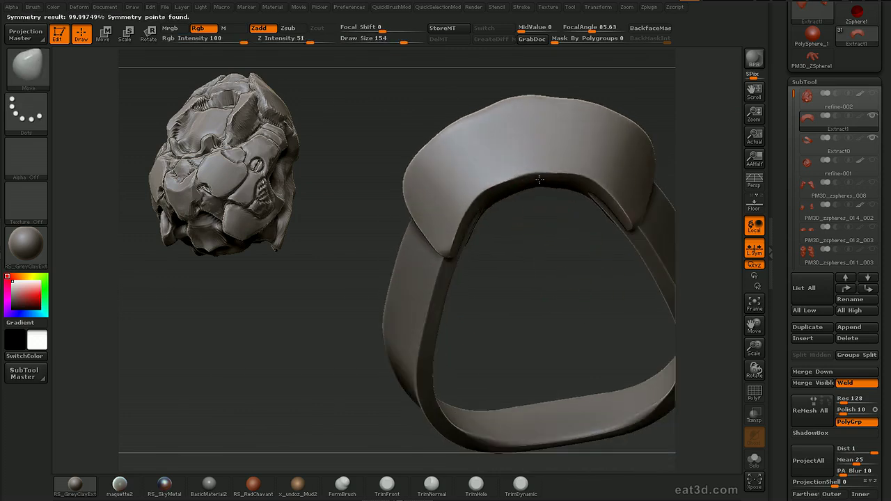
key(s)
drag(535, 180, 507, 175)
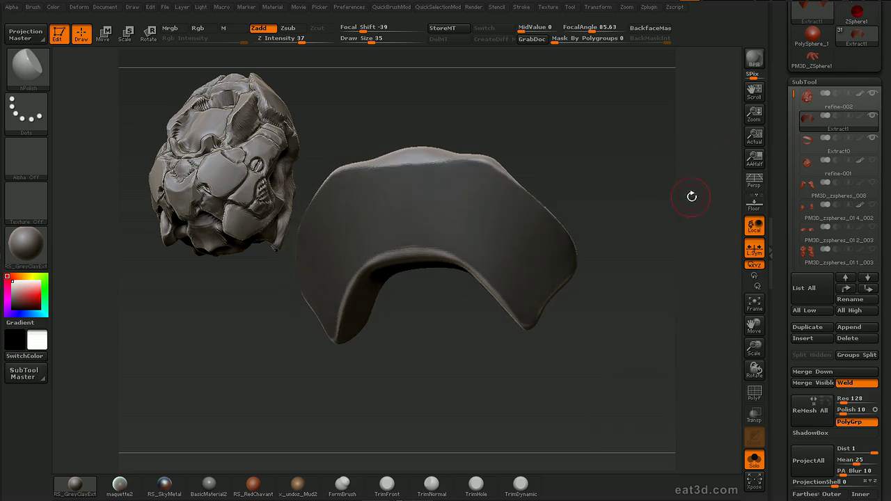
Bring refine-002 back into view with ghost transparency so it overlays the extracted plate
key(ctrl+shift+s)
drag(716, 190, 709, 193)
key(shift+t)
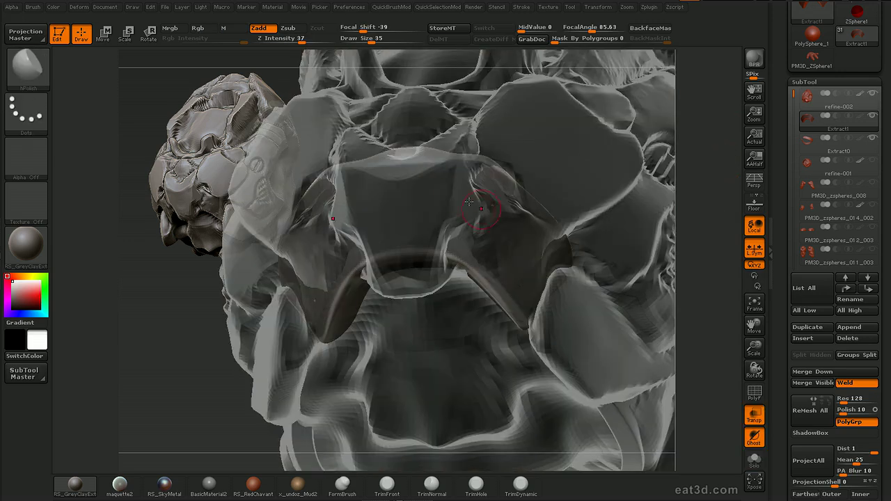
Mask the centre of the extracted plate along refine-002's central panel outline, starting at draw size 30 and reducing to 16
key(ctrl)
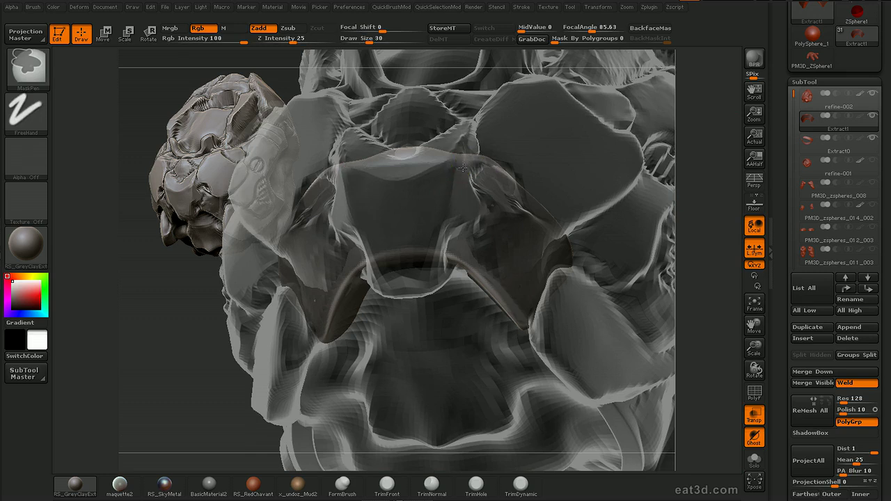
mouse_move(461, 217)
ctrl+mouse_down()
mouse_move(438, 226)
mouse_move(412, 201)
mouse_move(445, 169)
mouse_move(434, 180)
ctrl+mouse_up()
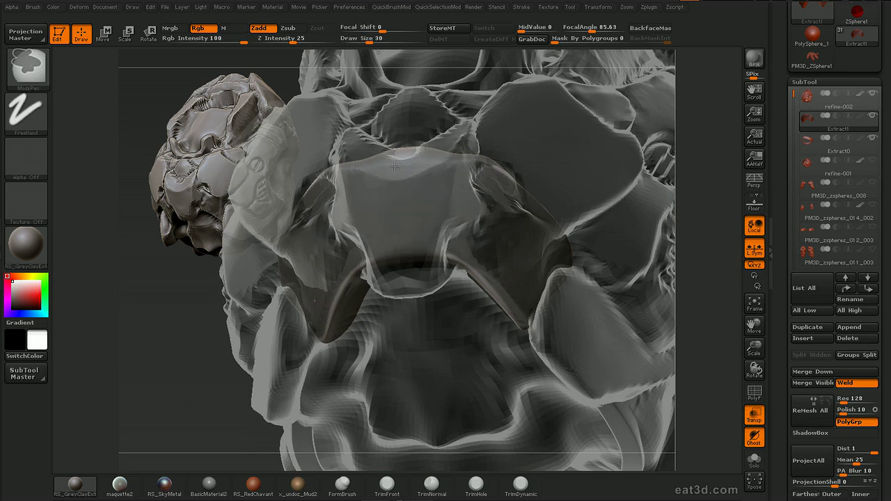
mouse_move(708, 199)
mouse_down()
mouse_move(539, 323)
mouse_move(627, 230)
mouse_up()
key(s)
click(476, 174)
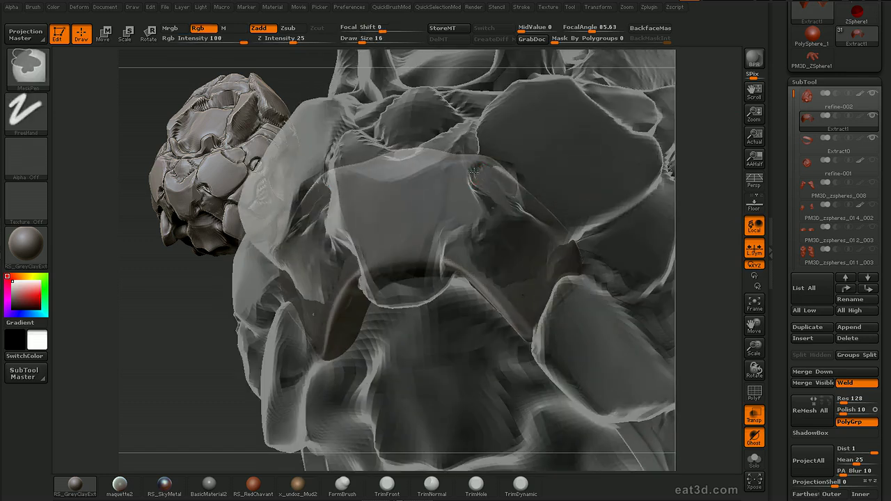
Extend the mask over the arched plate's side arms along refine-002's panel outlines with MaskPen at draw size 24
drag(704, 193, 672, 213)
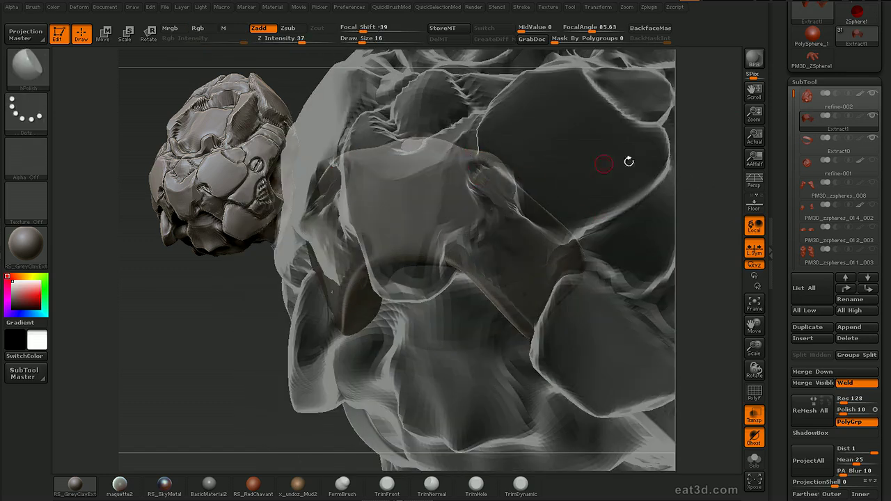
drag(628, 162, 503, 344)
mouse_move(702, 189)
mouse_down()
mouse_move(719, 162)
mouse_move(470, 247)
mouse_up()
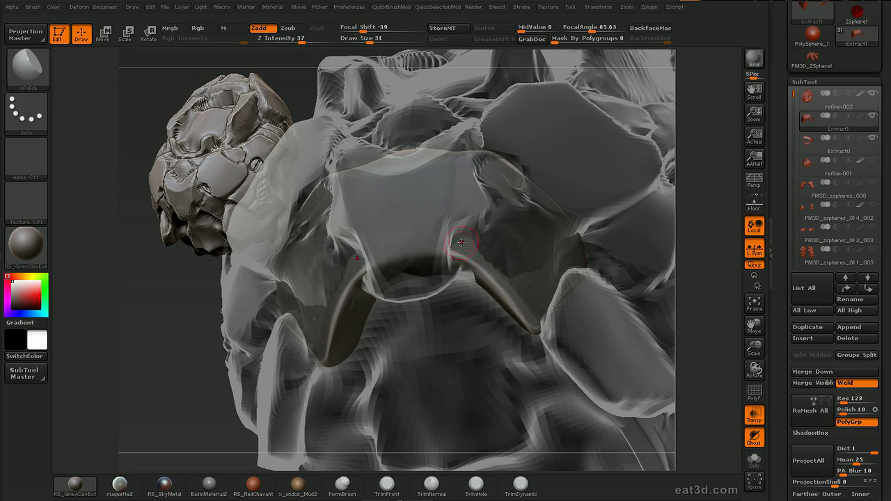
key(ctrl)
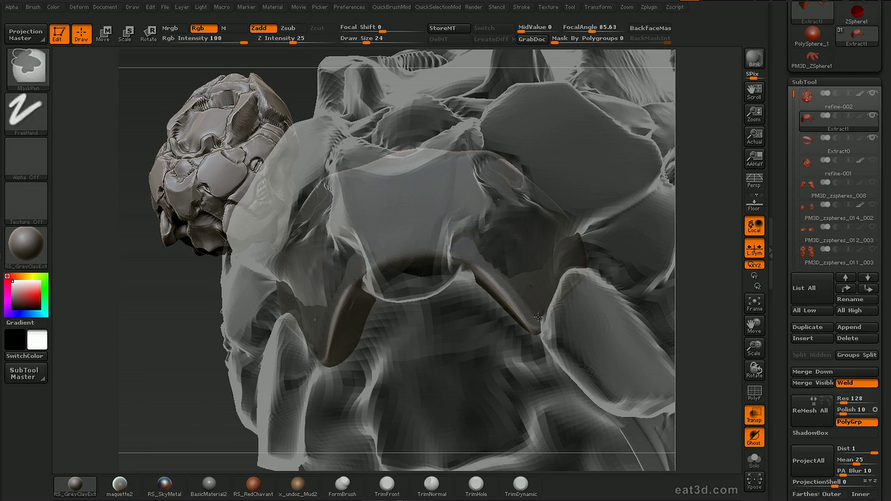
key(ctrl)
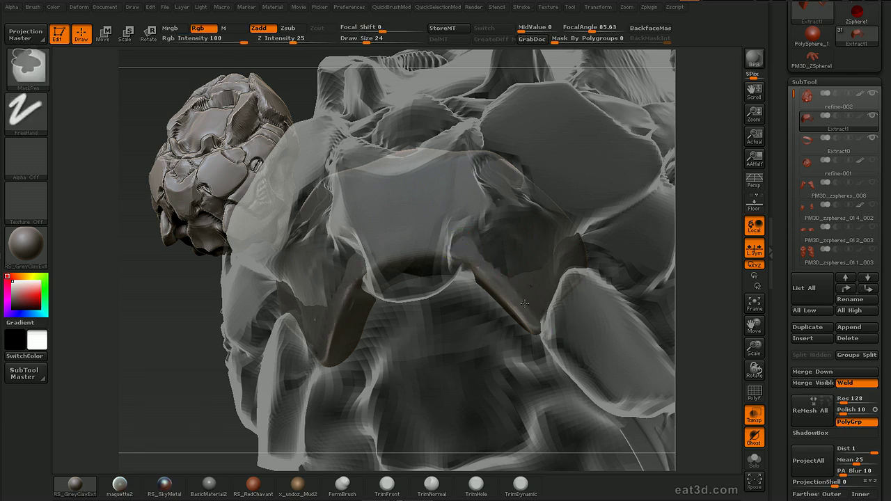
Extract the plate's masked side areas as a new subtool
key(f)
scroll(781, 301, down, 5)
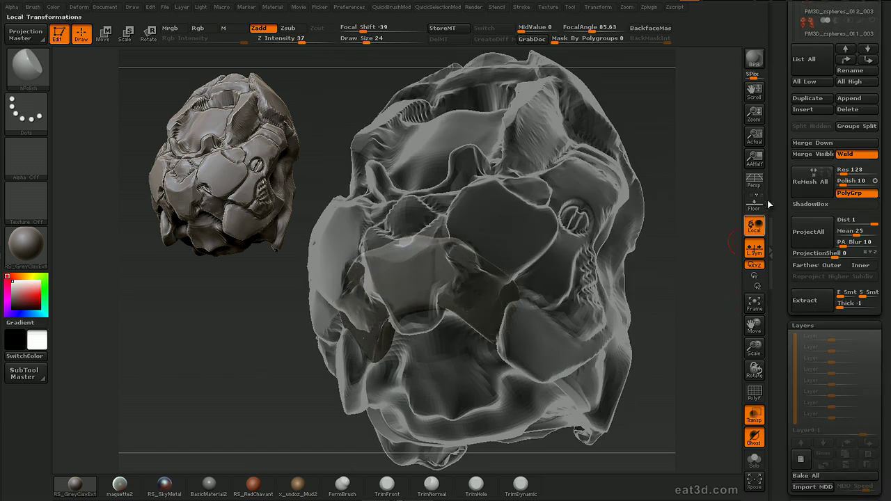
scroll(787, 181, up, 2)
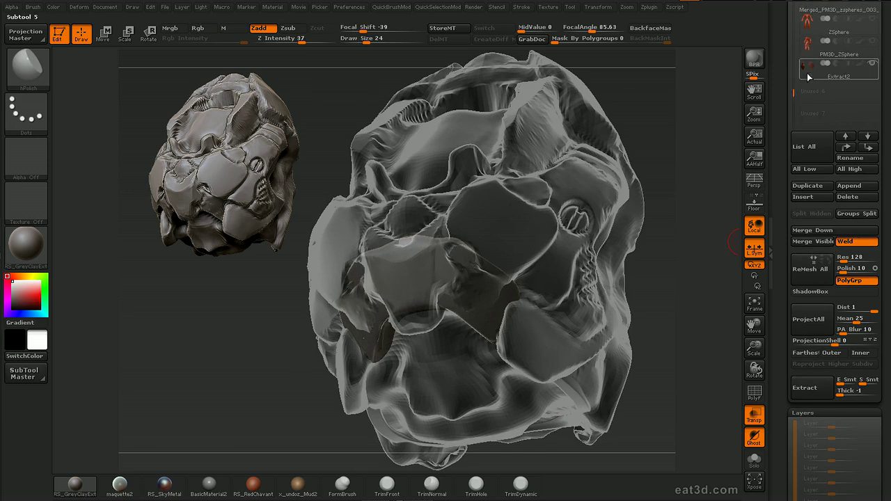
Place the newly extracted Extract2 subtool directly below refine-002 in the subtool order and hide Extract1
click(809, 76)
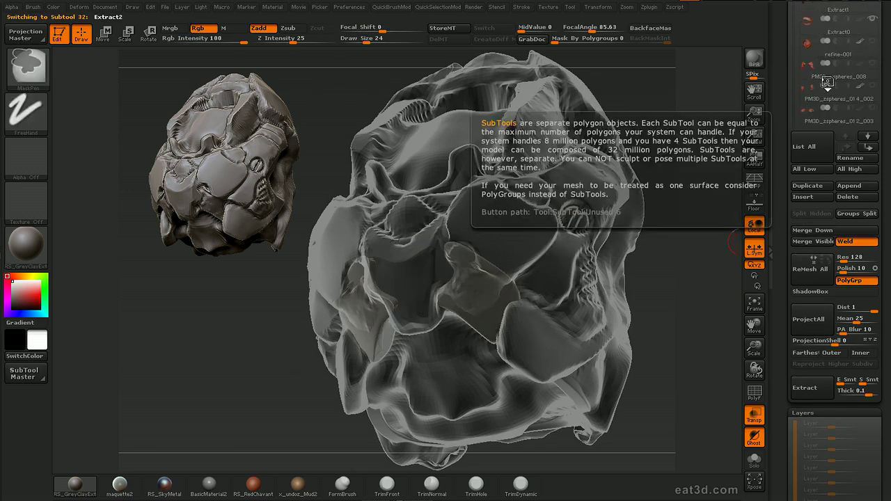
scroll(829, 111, up, 3)
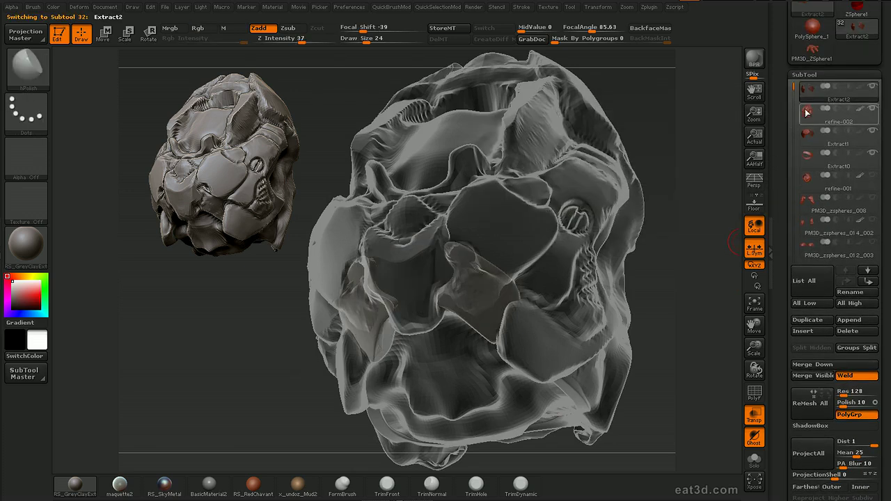
key(ctrl+Down)
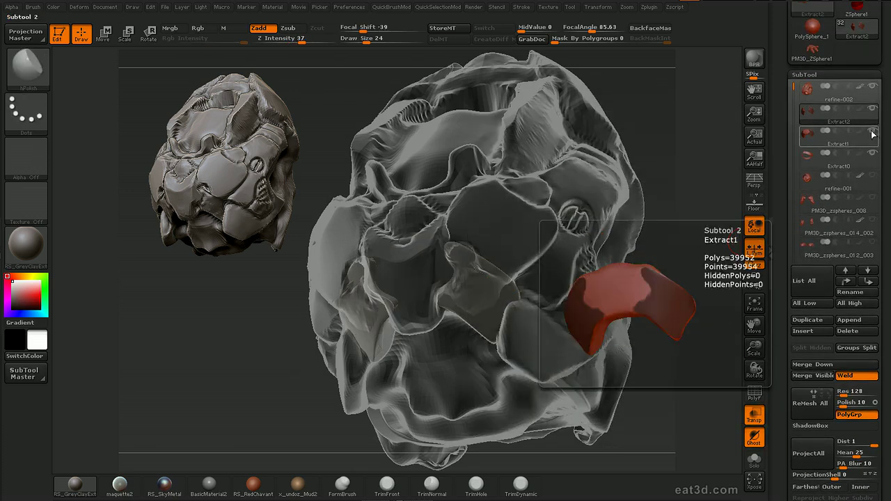
click(873, 132)
mouse_move(690, 279)
mouse_down()
mouse_move(704, 242)
mouse_move(689, 294)
mouse_up()
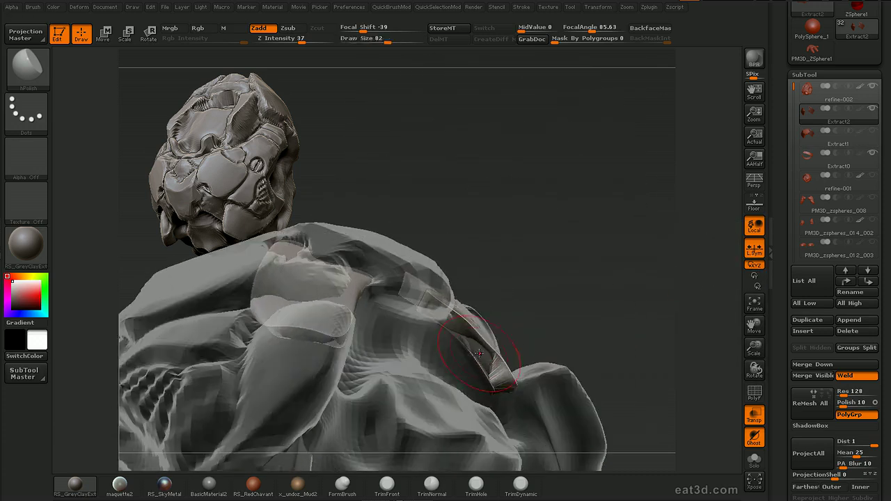
shift+drag(472, 339, 496, 371)
key(ctrl+z)
Isolate Extract2's side pieces with their wireframe shown and smooth the rough strip along the outer edge
drag(548, 236, 584, 254)
key(s)
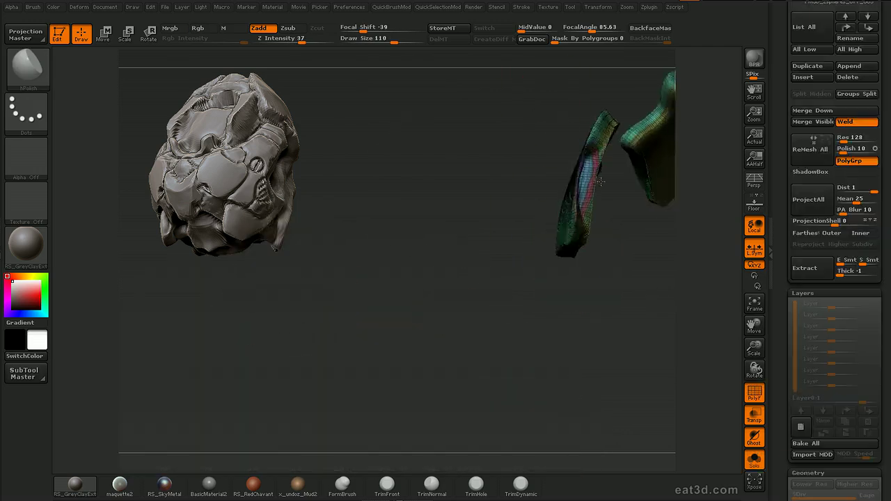
mouse_move(566, 167)
shift+mouse_down()
mouse_move(571, 154)
mouse_move(567, 171)
shift+mouse_up()
drag(655, 161, 623, 166)
shift+drag(563, 154, 565, 170)
mouse_move(523, 318)
mouse_down()
mouse_move(551, 161)
mouse_move(566, 182)
mouse_up()
Smooth the side piece's rough edge from the back at draw size 51, raising it to 72
key([)
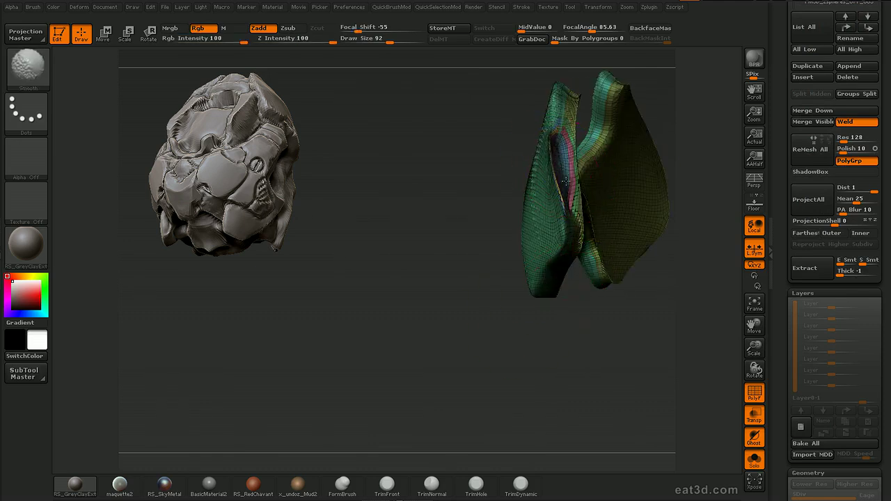
drag(684, 151, 534, 337)
mouse_move(445, 305)
shift+mouse_down()
mouse_move(449, 259)
mouse_move(444, 281)
shift+mouse_up()
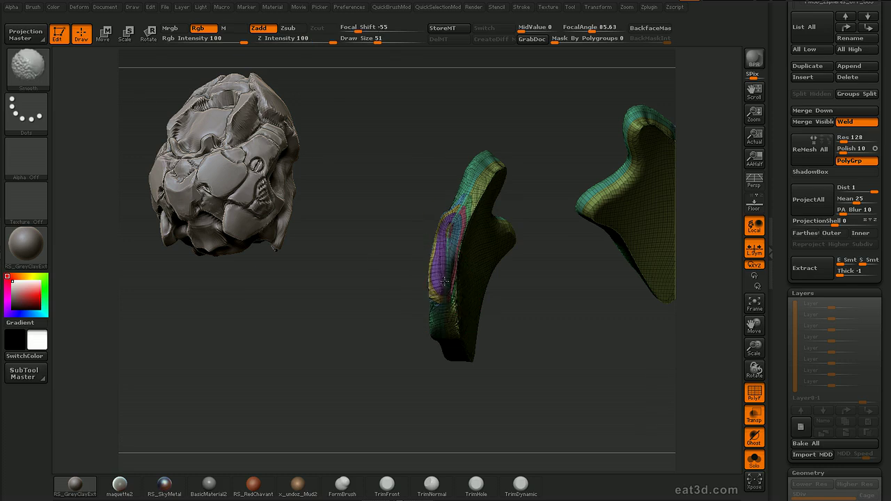
drag(592, 278, 536, 286)
shift+drag(433, 299, 440, 255)
key(s)
click(608, 291)
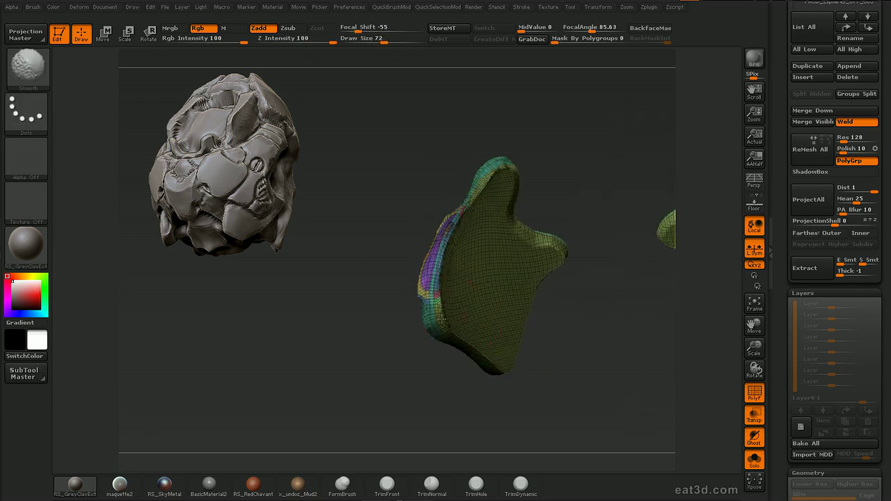
Mask one of the two side pieces at draw size 162 and apply Smart ReSym to match the pair
mouse_move(467, 187)
mouse_down()
mouse_move(493, 244)
mouse_move(533, 247)
mouse_up()
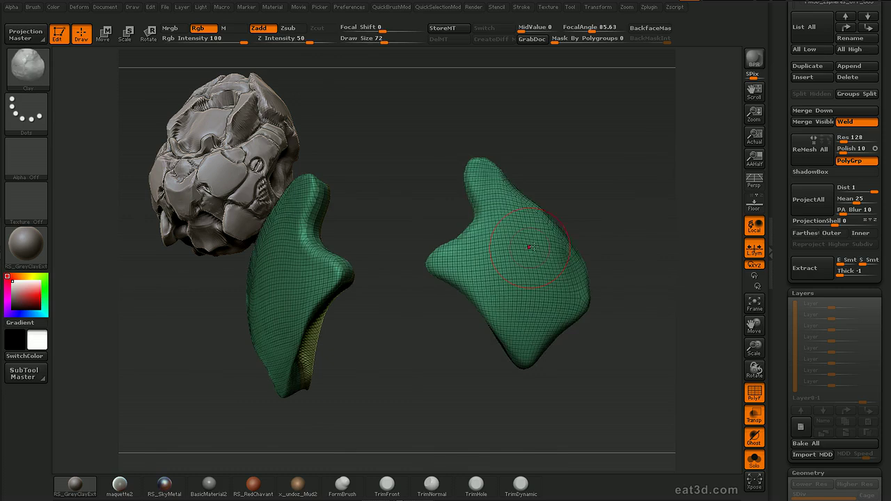
drag(561, 200, 677, 172)
ctrl+drag(645, 132, 525, 357)
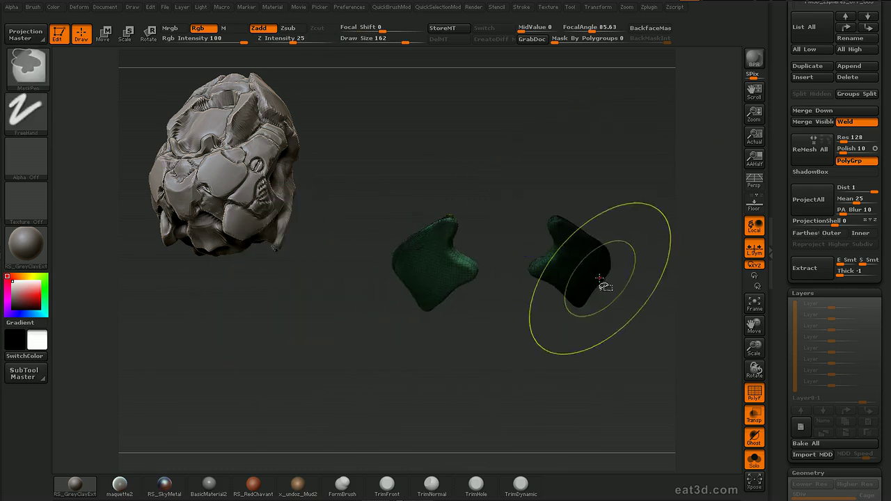
key(ctrl+r)
drag(641, 202, 618, 169)
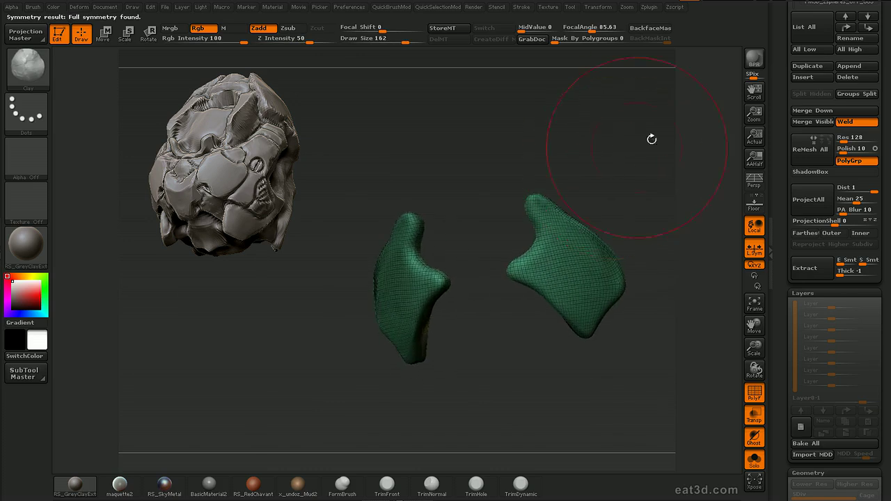
Redisplay the ghosted torso around the side pieces and fit them between its panels with the Move brush, up to draw size 120
key(alt+s)
drag(786, 85, 793, 173)
mouse_move(708, 217)
mouse_down()
mouse_move(695, 202)
mouse_move(681, 114)
mouse_move(689, 113)
mouse_up()
key(b)
key(m)
key(v)
key(bracketleft)
key(bracketleft)
key(s)
click(522, 216)
key(bracketright)
mouse_move(546, 195)
mouse_down()
mouse_move(557, 195)
mouse_move(545, 208)
mouse_up()
key(bracketright)
key(bracketright)
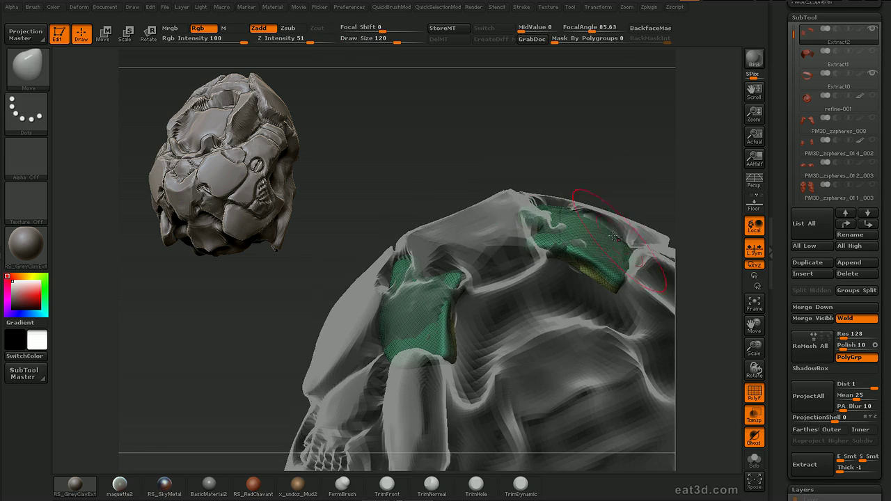
Mask one reshaped side piece from the front view and apply Smart ReSym again to mirror its shape
drag(670, 164, 611, 218)
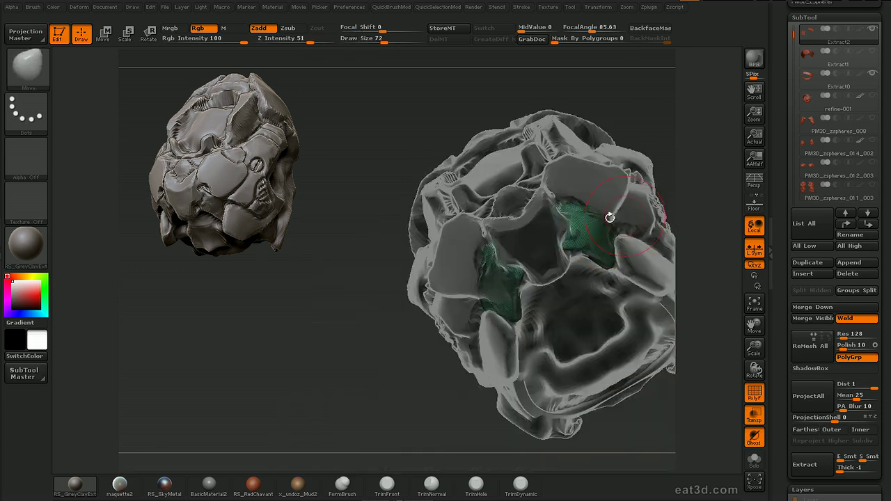
mouse_move(632, 183)
mouse_down()
mouse_move(680, 141)
mouse_move(704, 136)
mouse_move(533, 311)
mouse_up()
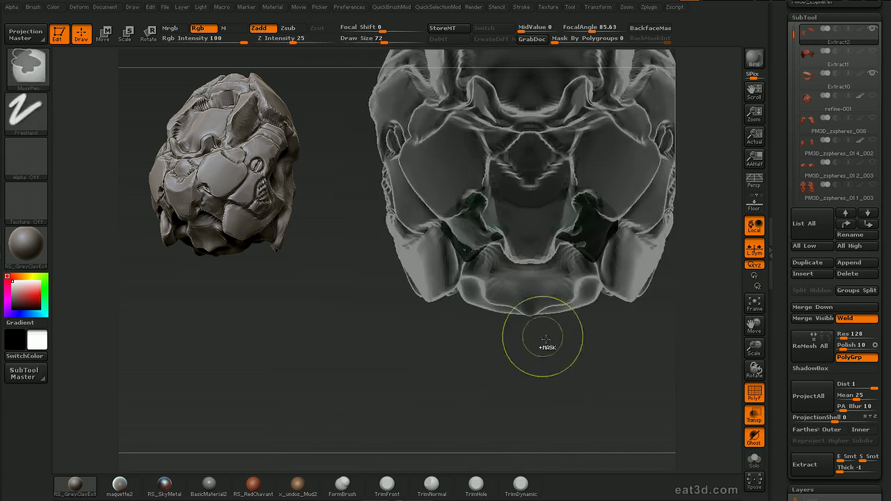
ctrl+drag(699, 154, 545, 313)
drag(652, 151, 530, 319)
key(ctrl+r)
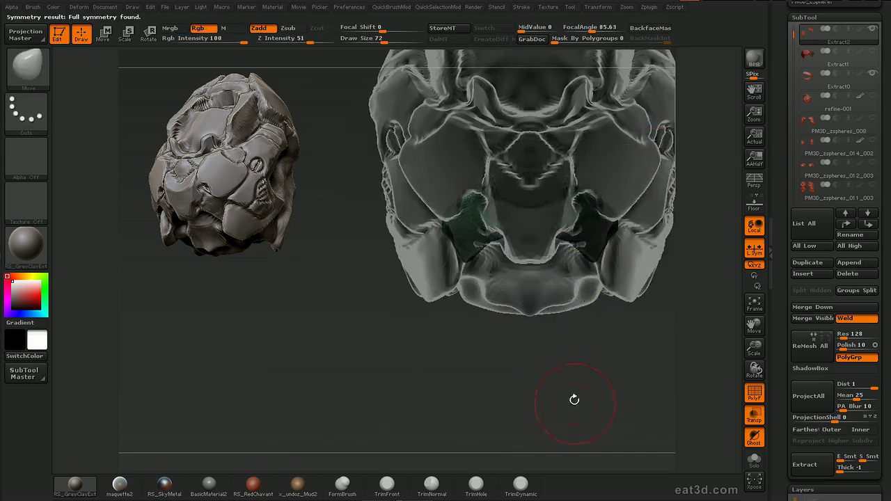
Turn off transparency and wireframe, and check the side pieces against the waist band and then against the visible refine-002
drag(575, 399, 597, 324)
drag(647, 199, 700, 145)
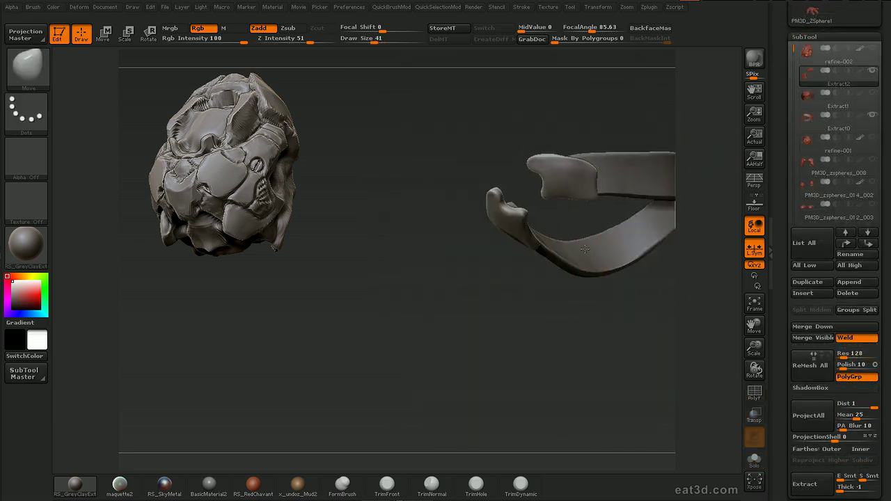
drag(585, 249, 643, 194)
click(872, 49)
drag(589, 359, 613, 366)
mouse_move(700, 257)
mouse_down()
mouse_move(669, 203)
mouse_move(708, 179)
mouse_move(700, 216)
mouse_up()
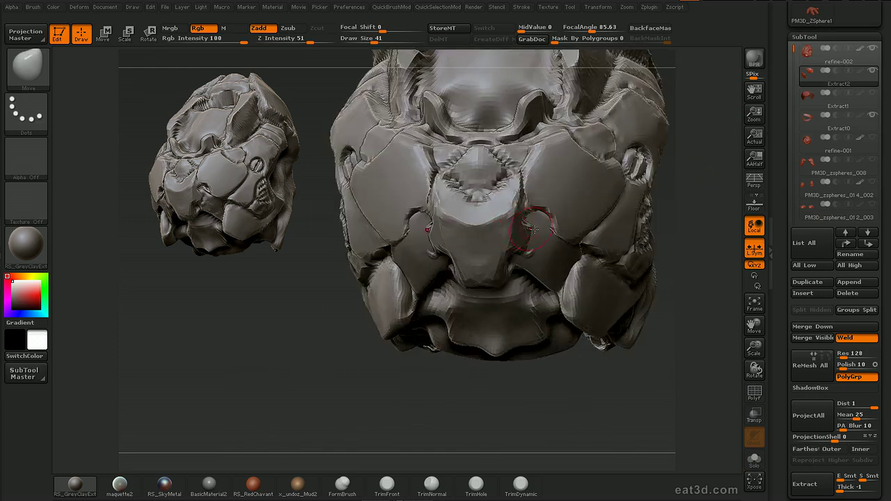
Duplicate refine-002 as refine-003, then bake and delete all of the copy's deformation layers
click(451, 287)
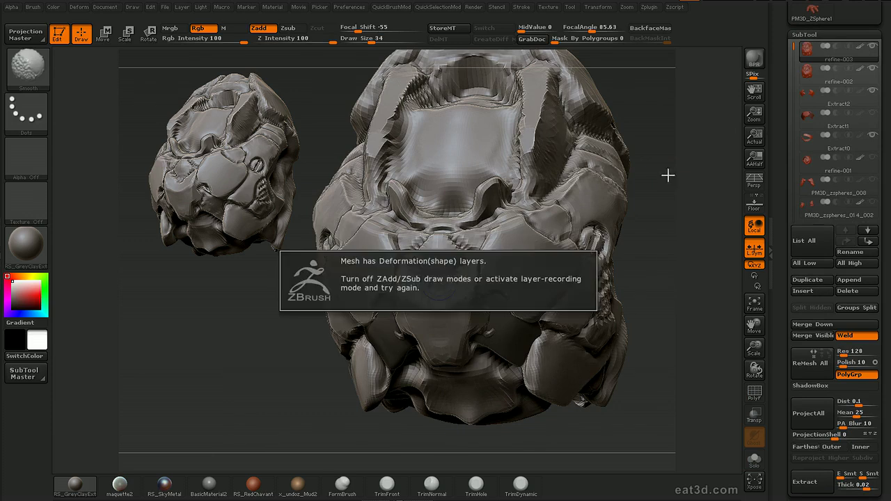
key(b)
key(m)
key(v)
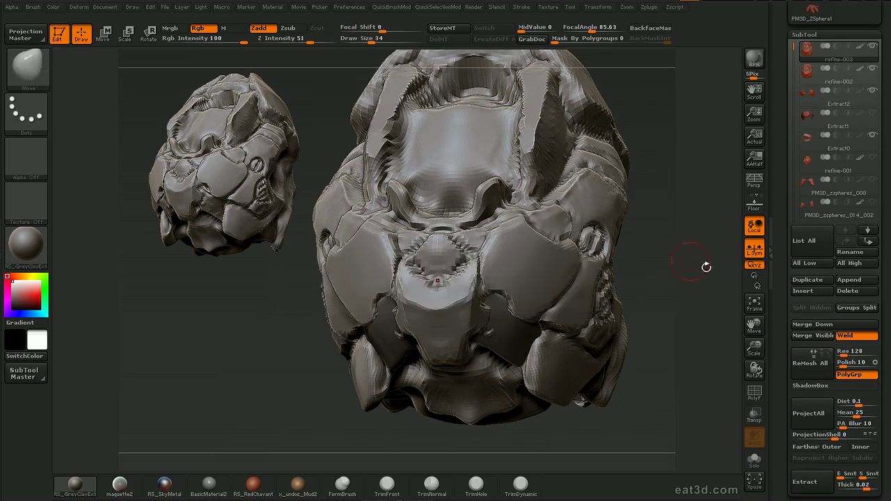
scroll(785, 263, down, 6)
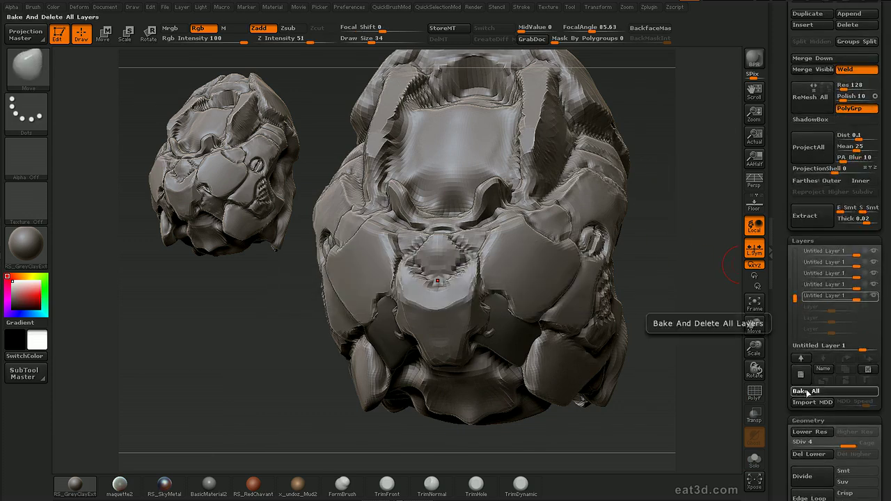
click(807, 392)
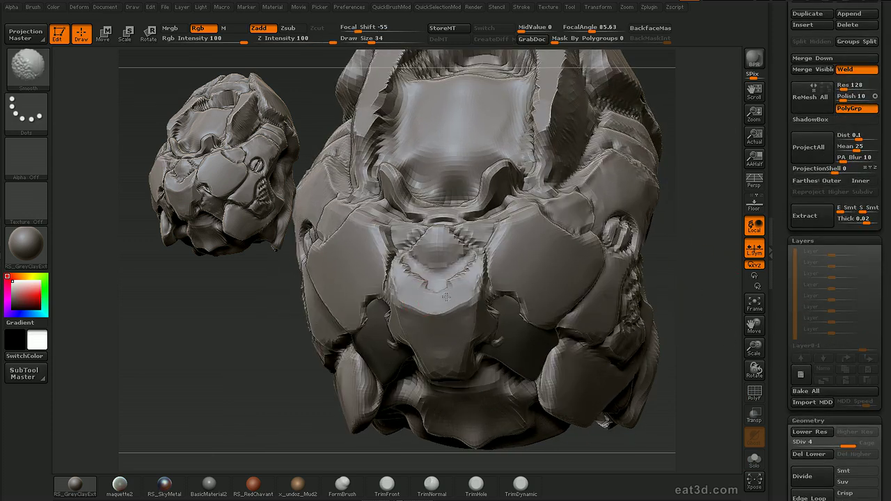
Isolate refine-003 and fill the stepped recess above its central panel with ClayTubes at draw size 56
key(shift+s)
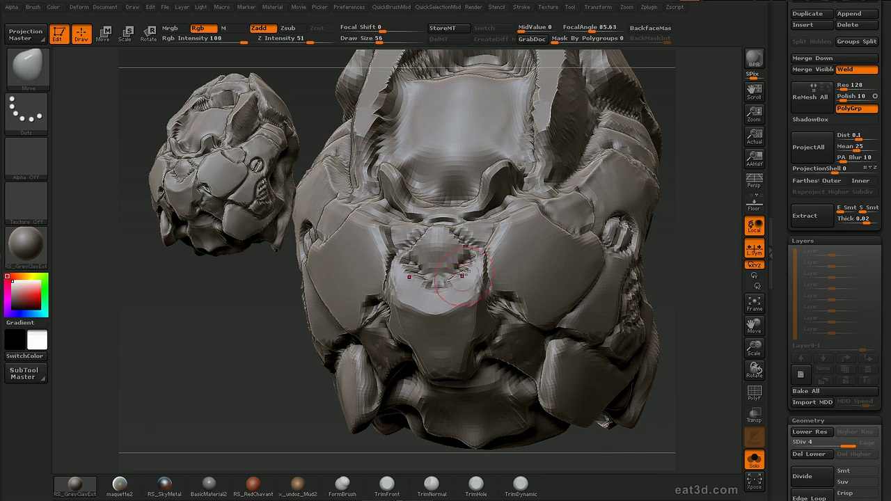
key(b)
key(c)
key(t)
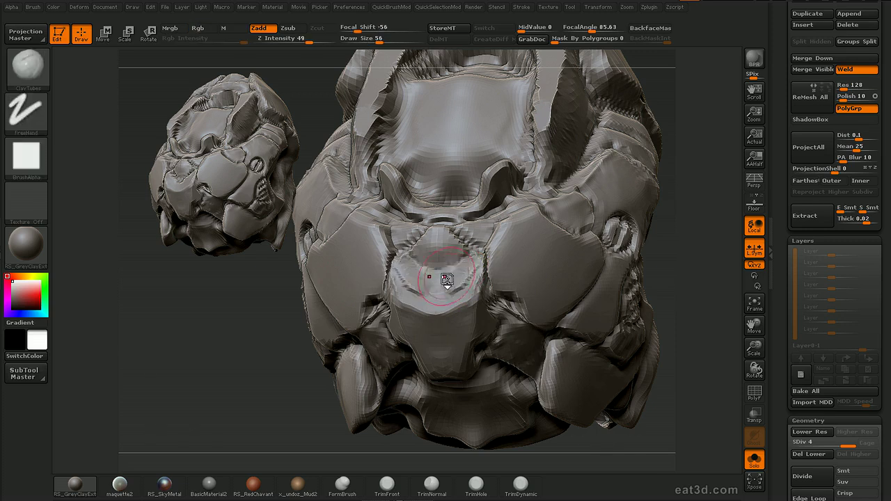
mouse_move(447, 280)
mouse_down()
mouse_move(546, 279)
mouse_move(477, 329)
mouse_move(636, 291)
mouse_move(615, 207)
mouse_up()
mouse_move(494, 337)
mouse_down()
mouse_move(672, 219)
mouse_move(528, 318)
mouse_up()
Paint a mask over the lower and side areas of refine-003's central panel with MaskPen at draw size 25
key(s)
click(455, 330)
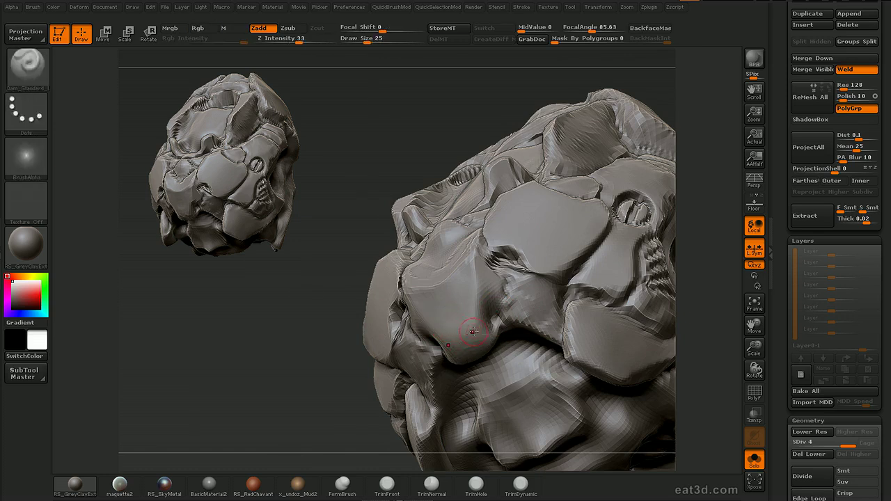
ctrl+drag(449, 310, 472, 342)
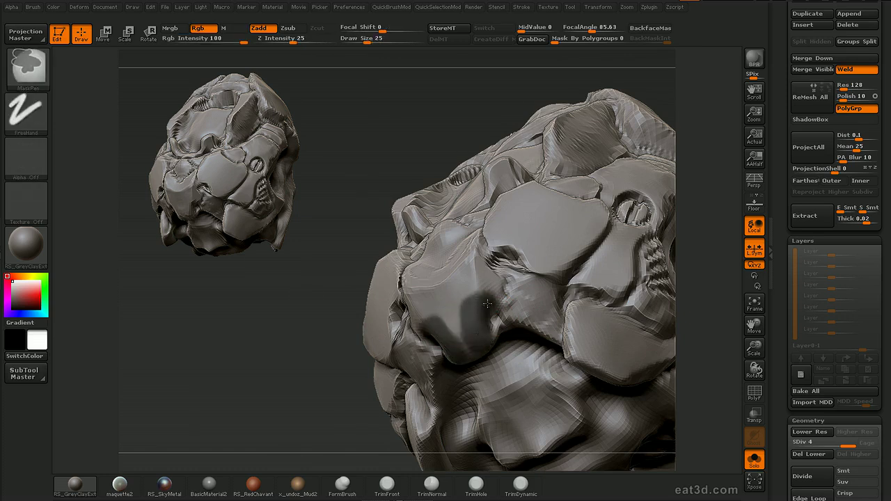
ctrl+drag(490, 288, 466, 332)
mouse_move(677, 205)
mouse_down()
mouse_move(710, 204)
mouse_move(698, 240)
mouse_up()
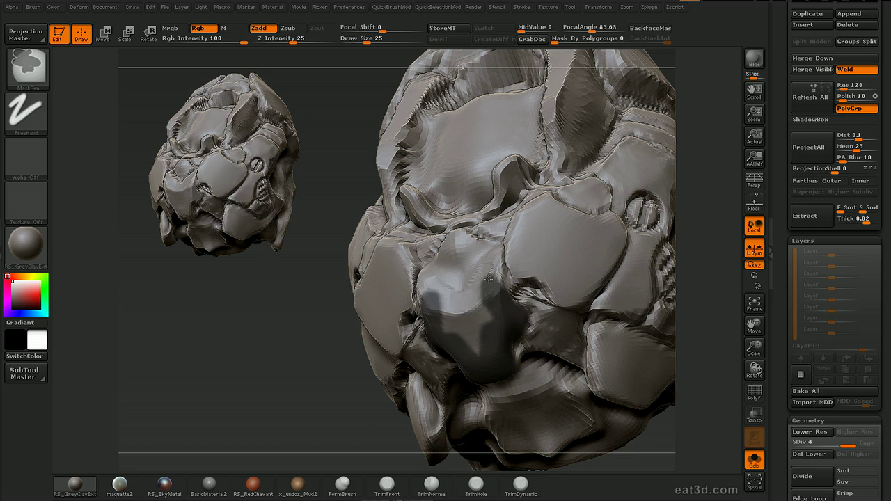
ctrl+drag(489, 277, 493, 261)
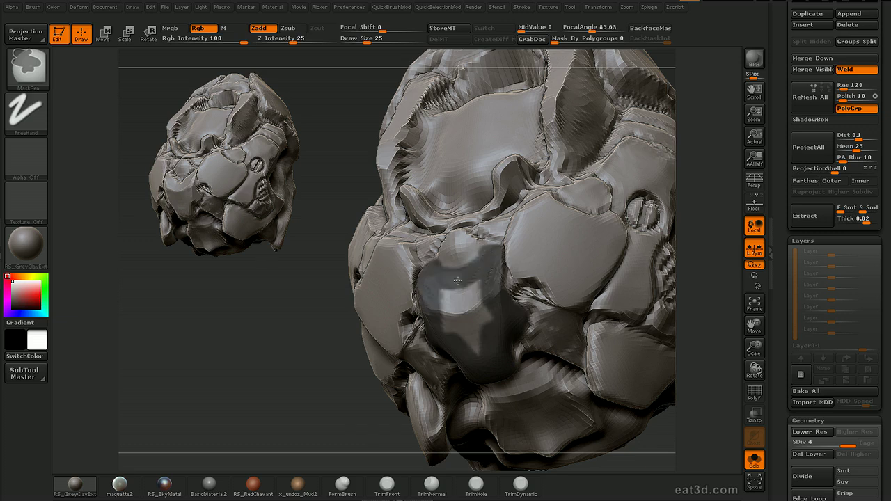
Extend the central panel's mask upward to its upper edge
mouse_move(686, 268)
mouse_down()
mouse_move(694, 279)
mouse_move(673, 321)
mouse_move(672, 349)
mouse_up()
key(s)
ctrl+drag(486, 225, 465, 252)
key(f)
drag(649, 223, 728, 248)
mouse_move(676, 220)
mouse_down()
mouse_move(689, 221)
mouse_move(703, 306)
mouse_up()
Fill the central panel's mask up to a V-notched upper edge with MaskPen at draw size 18
key(s)
click(480, 218)
drag(513, 233, 485, 211)
drag(718, 314, 711, 259)
key(ctrl)
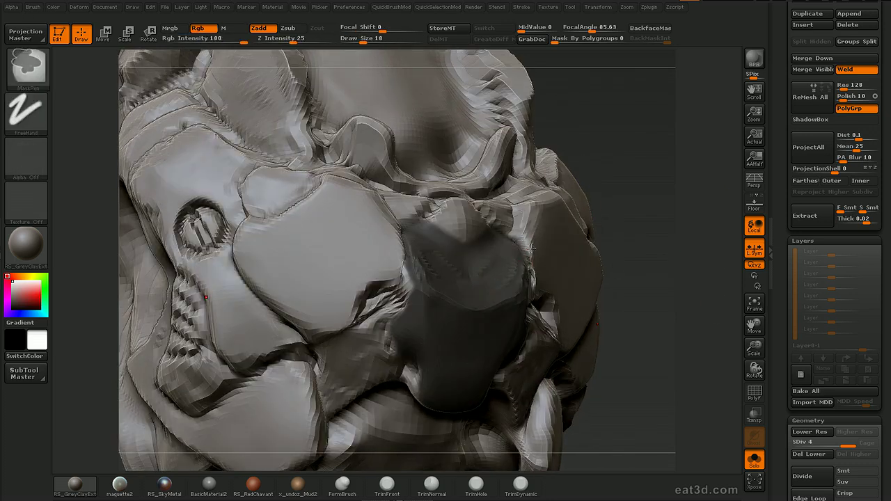
Refine the upper corners and side edges of the central panel's mask with MaskPen at draw size 19
right_drag(537, 268, 527, 248)
key(shift)
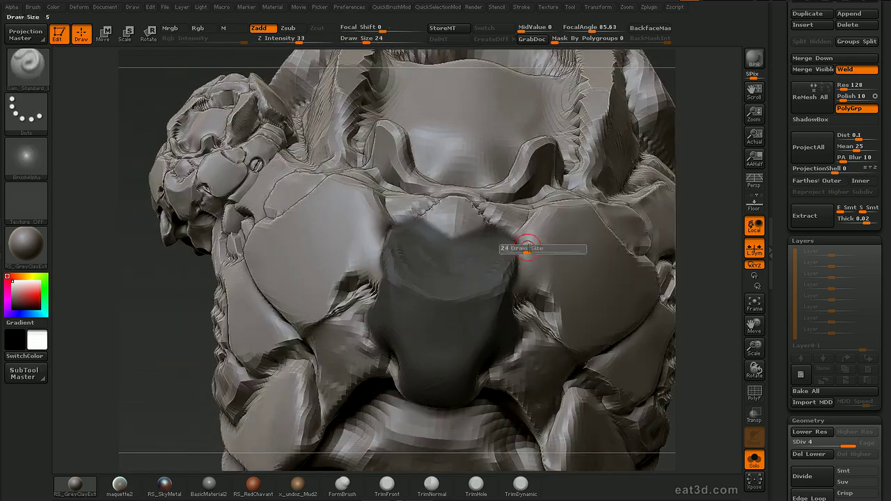
key(ctrl)
mouse_move(528, 252)
right_down()
mouse_move(526, 271)
mouse_move(523, 249)
right_up()
key(])
key(ctrl)
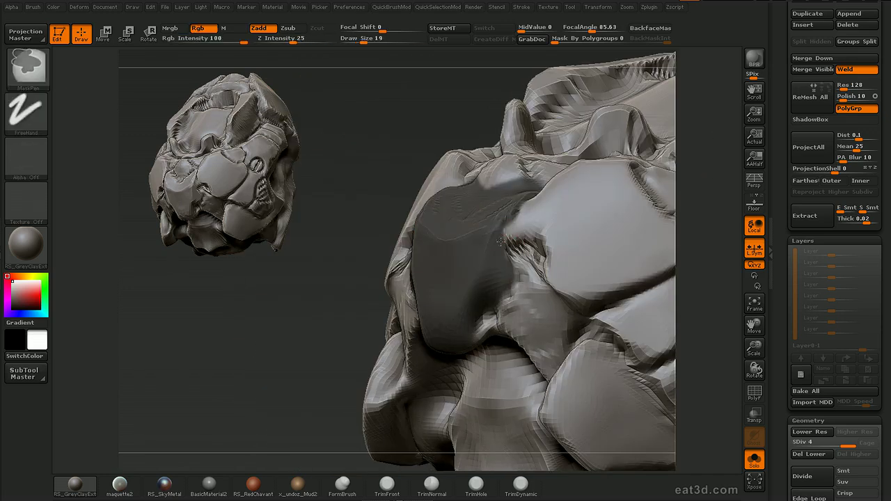
Extract the masked central panel as a separate mesh and select the new subtool
mouse_move(676, 265)
right_down()
mouse_move(695, 204)
mouse_move(698, 148)
right_up()
drag(789, 165, 791, 205)
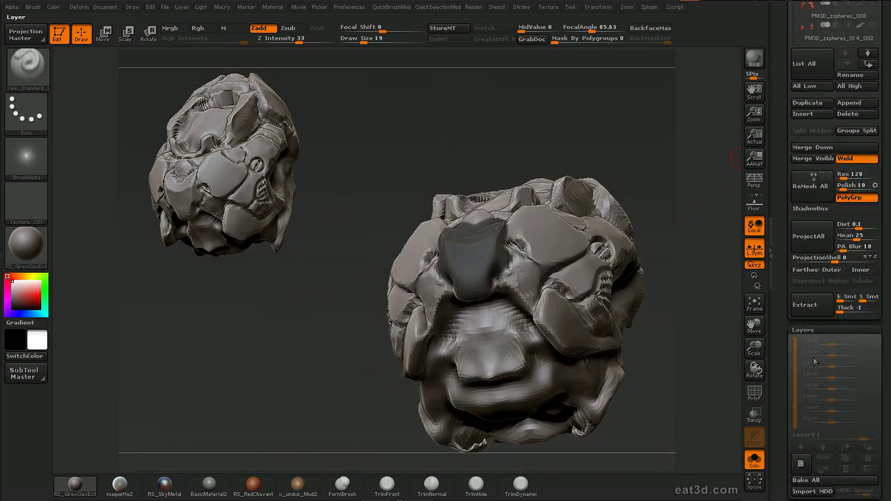
drag(670, 299, 698, 261)
drag(785, 46, 788, 286)
click(795, 302)
click(805, 146)
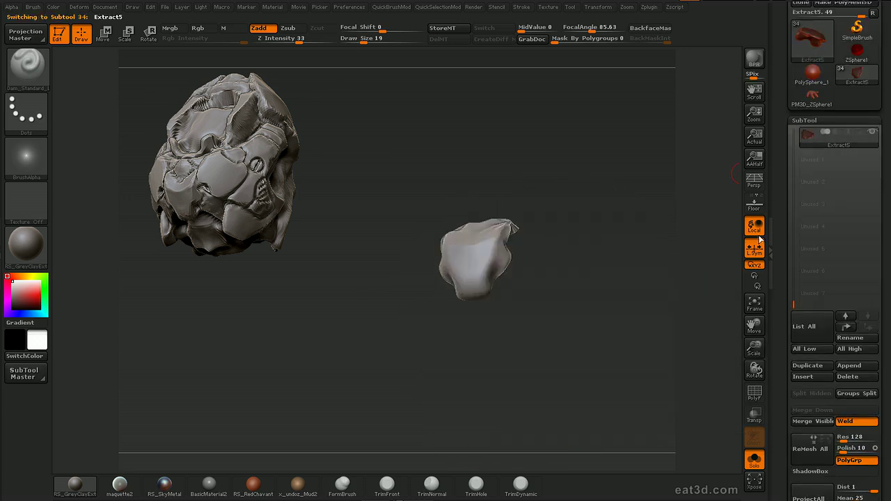
Isolate the extracted panel's front polygroups and group the visible surface as a single polygroup
drag(627, 251, 599, 307)
ctrl+shift+click(517, 290)
mouse_move(588, 277)
mouse_down()
mouse_move(551, 266)
mouse_move(645, 251)
mouse_move(564, 224)
mouse_move(626, 205)
mouse_up()
ctrl+shift+click(608, 255)
key(shift+f)
ctrl+shift+click(535, 195)
ctrl+shift+drag(626, 206, 644, 212)
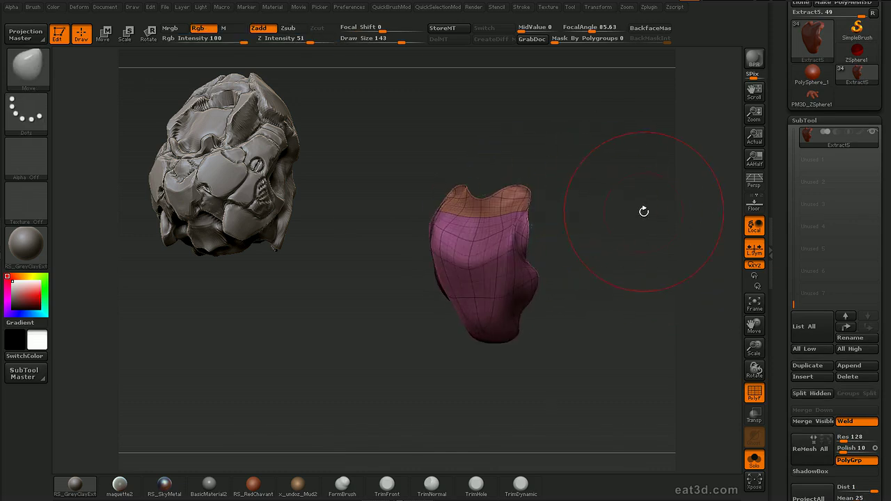
key(d)
click(622, 336)
drag(597, 235, 632, 225)
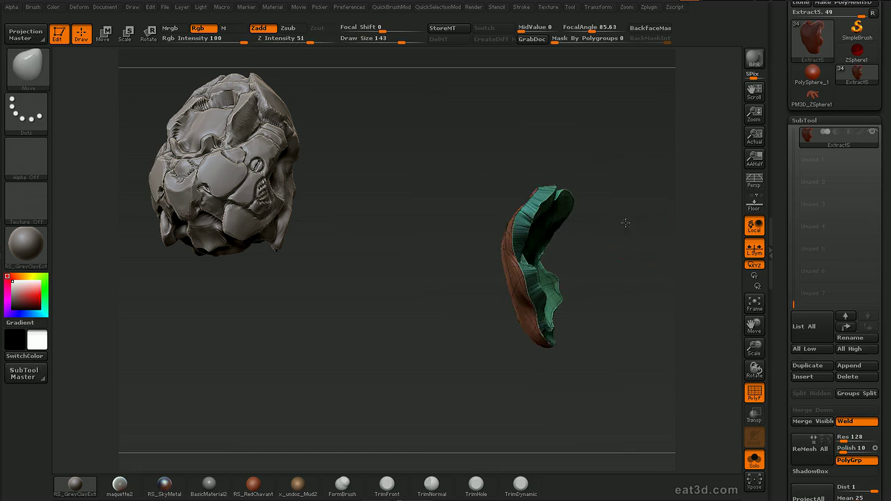
Add edge loops along the extracted panel's polygroup borders using GroupsLoops with 6 loops and polish 23
mouse_move(623, 219)
mouse_down()
mouse_move(656, 243)
mouse_move(652, 231)
mouse_move(610, 245)
mouse_up()
mouse_move(664, 191)
mouse_down()
mouse_move(699, 172)
mouse_move(690, 167)
mouse_move(732, 188)
mouse_up()
drag(778, 154, 773, 7)
drag(850, 337, 860, 327)
click(813, 336)
mouse_move(624, 299)
mouse_down()
mouse_move(673, 295)
mouse_move(587, 265)
mouse_move(537, 199)
mouse_up()
key(shift)
mouse_move(620, 195)
mouse_down()
mouse_move(637, 181)
mouse_move(663, 189)
mouse_move(665, 175)
mouse_move(661, 194)
mouse_move(635, 204)
mouse_up()
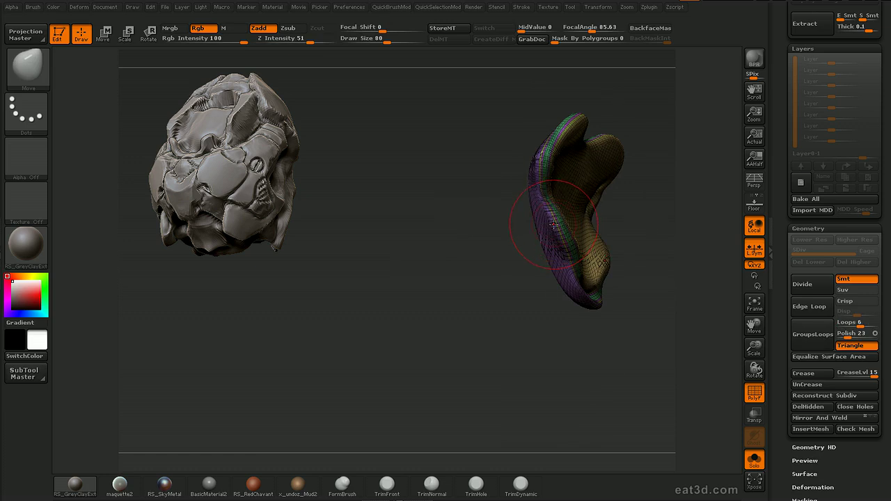
Flatten the extracted panel's front into angular facets with hPolish at draw size 63
mouse_move(557, 313)
mouse_down()
mouse_move(567, 341)
mouse_move(614, 355)
mouse_move(643, 255)
mouse_move(697, 175)
mouse_up()
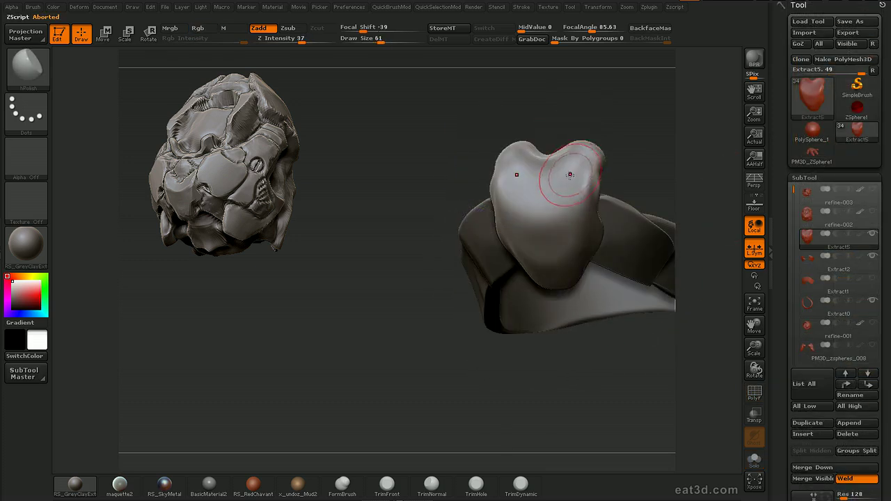
mouse_move(647, 141)
mouse_down()
mouse_move(631, 135)
mouse_move(637, 141)
mouse_move(547, 243)
mouse_move(563, 268)
mouse_up()
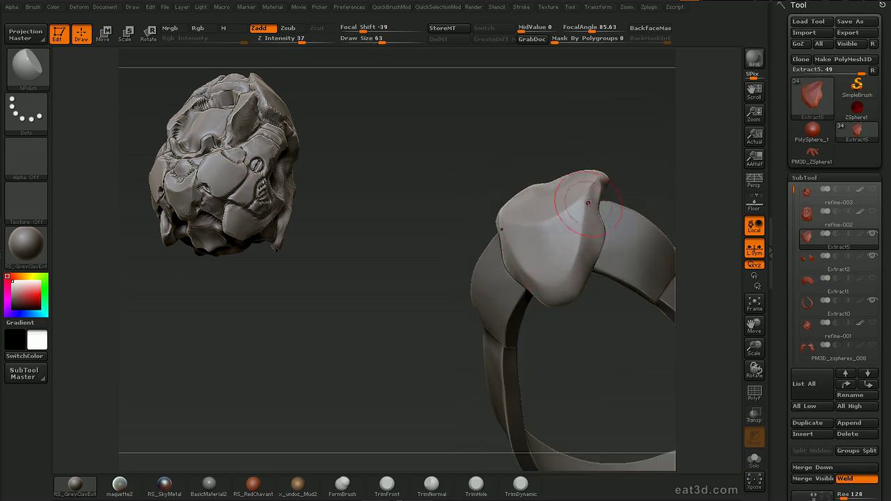
mouse_move(630, 164)
mouse_down()
mouse_move(666, 179)
mouse_move(651, 207)
mouse_up()
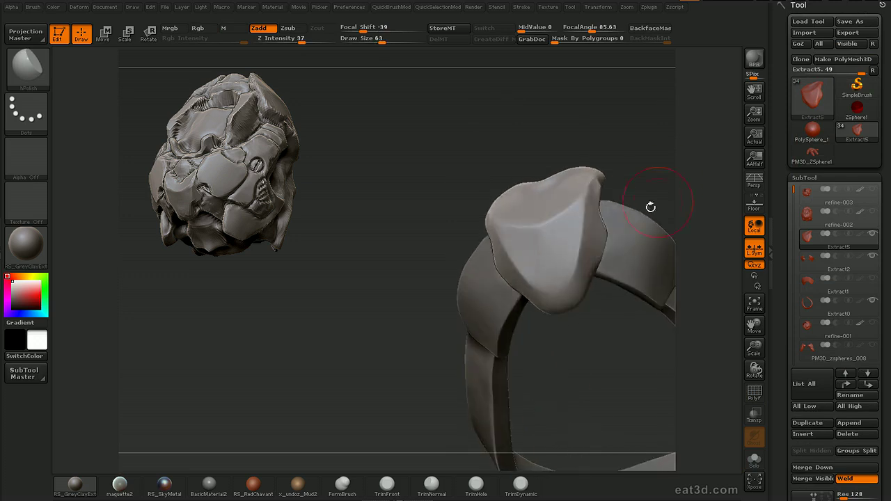
Adjust the extracted panel's shape with the Move brush at draw size 76 and inflate it to thicken it
key(2)
key(s)
drag(614, 241, 617, 241)
drag(519, 280, 531, 276)
mouse_move(589, 326)
mouse_down()
mouse_move(607, 334)
mouse_move(586, 339)
mouse_move(604, 316)
mouse_move(605, 295)
mouse_up()
key(d)
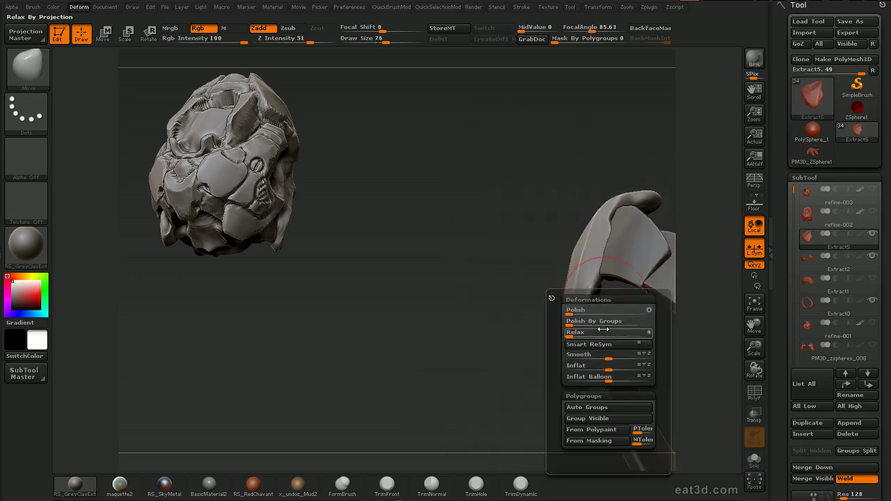
drag(608, 368, 632, 366)
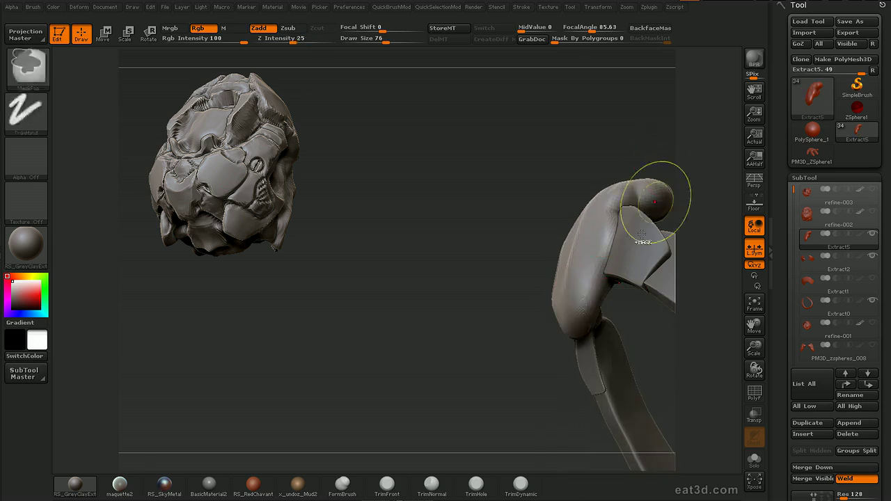
Smooth the inflated panel's back and rounded rim with the Smooth brush at draw size 41
drag(616, 330, 631, 320)
key(d)
drag(600, 404, 619, 398)
mouse_move(522, 370)
mouse_down()
mouse_move(488, 383)
mouse_move(485, 340)
mouse_move(469, 353)
mouse_move(578, 269)
mouse_up()
key(shift)
mouse_move(531, 290)
mouse_down()
mouse_move(655, 238)
mouse_move(586, 248)
mouse_up()
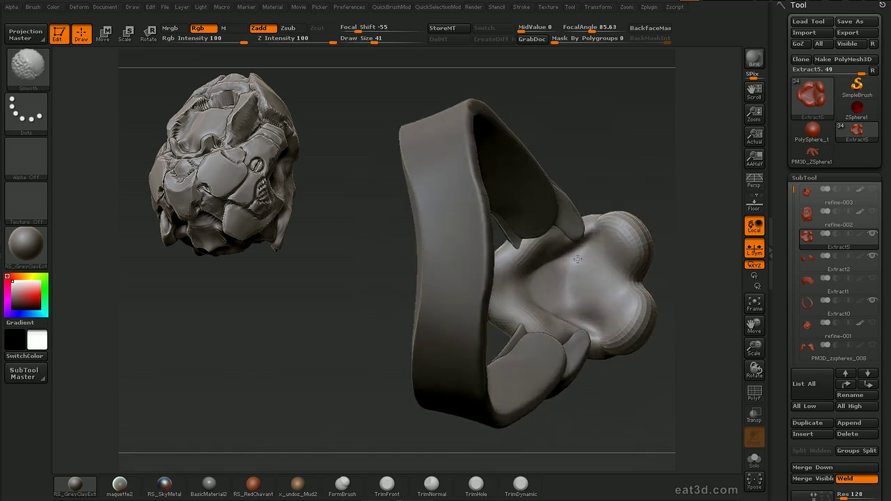
mouse_move(694, 214)
mouse_down()
mouse_move(648, 185)
mouse_move(615, 249)
mouse_up()
key(shift)
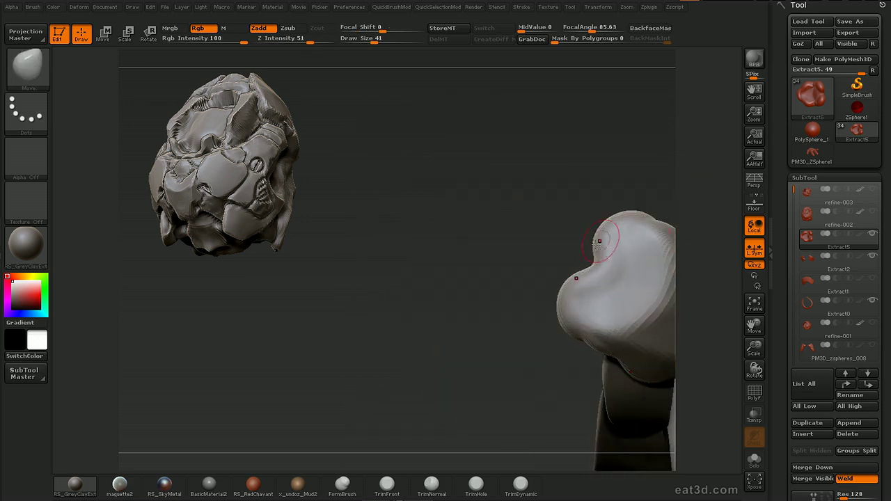
key(d)
mouse_move(450, 388)
mouse_down()
mouse_move(446, 314)
mouse_move(474, 361)
mouse_move(477, 399)
mouse_up()
shift+drag(543, 248, 546, 250)
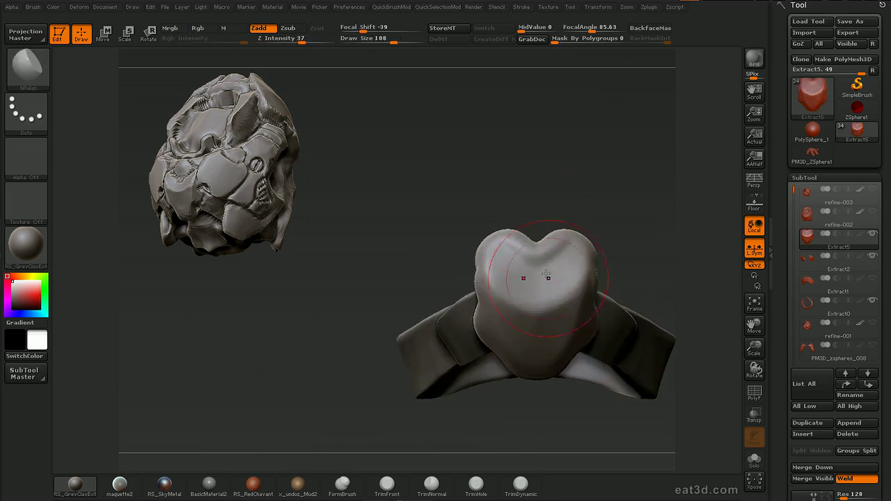
Show the refine-003 subtool around the extracted central panel
key(s)
mouse_move(620, 213)
mouse_down()
mouse_move(587, 226)
mouse_move(644, 173)
mouse_move(668, 169)
mouse_up()
click(872, 189)
mouse_move(702, 241)
mouse_down()
mouse_move(696, 247)
mouse_move(712, 235)
mouse_move(718, 147)
mouse_up()
drag(729, 222, 723, 124)
Flatten the extracted panel into distinct front and side planes with hPolish at draw size 86
key(s)
click(551, 330)
mouse_move(655, 186)
mouse_down()
mouse_move(662, 257)
mouse_move(686, 273)
mouse_up()
drag(696, 193, 640, 198)
key([)
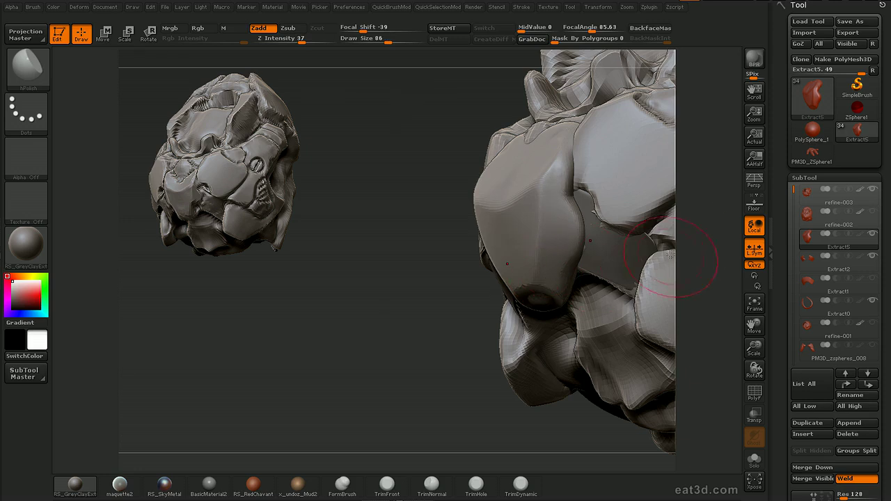
drag(692, 227, 582, 207)
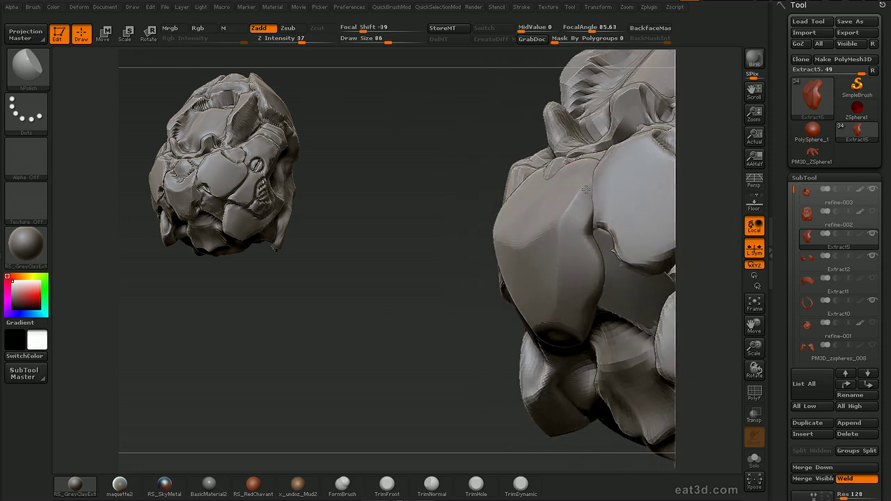
mouse_move(688, 218)
mouse_down()
mouse_move(711, 192)
mouse_move(612, 209)
mouse_move(514, 248)
mouse_up()
drag(697, 237, 703, 132)
Try to reshape the extracted panel's lower tip with the Move brush at draw size 63
key(b)
key(m)
key(v)
drag(526, 309, 527, 322)
drag(715, 177, 704, 140)
key(])
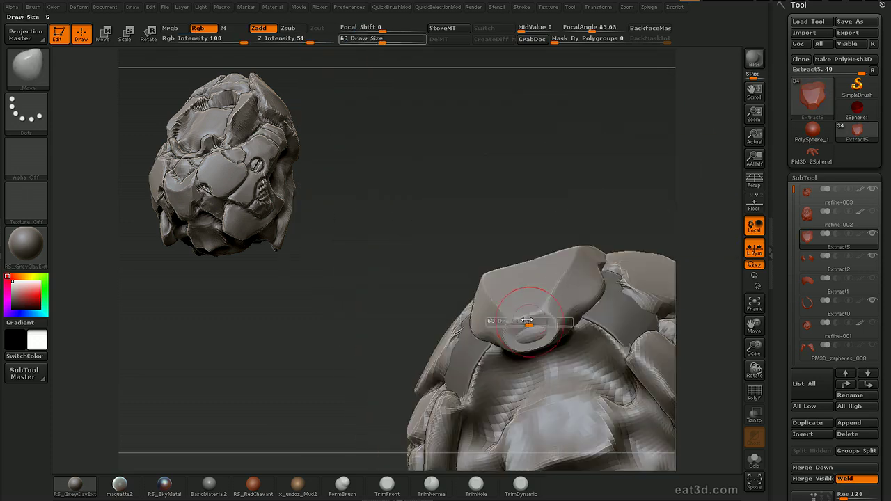
drag(534, 323, 543, 345)
key(ctrl+z)
Isolate the extracted panel and trim its lower tip with ClipCurve
key(alt+s)
drag(702, 245, 687, 170)
mouse_move(572, 357)
shift+mouse_down()
mouse_move(577, 365)
mouse_move(582, 350)
shift+mouse_up()
key(ctrl+z)
key(shift+d)
mouse_move(632, 182)
mouse_down()
mouse_move(676, 200)
mouse_move(669, 195)
mouse_up()
key(s)
drag(556, 212, 555, 214)
drag(596, 122, 679, 142)
key(b)
key(c)
key(c)
mouse_move(611, 206)
ctrl+shift+mouse_down()
mouse_move(508, 266)
mouse_move(498, 260)
ctrl+shift+mouse_up()
mouse_move(531, 314)
mouse_down()
mouse_move(575, 269)
mouse_move(567, 277)
mouse_move(564, 226)
mouse_move(599, 168)
mouse_up()
Smooth the trimmed area at the panel's lower tip with the Smooth brush
key(s)
drag(514, 253, 505, 254)
shift+drag(517, 256, 509, 246)
shift+drag(496, 319, 522, 323)
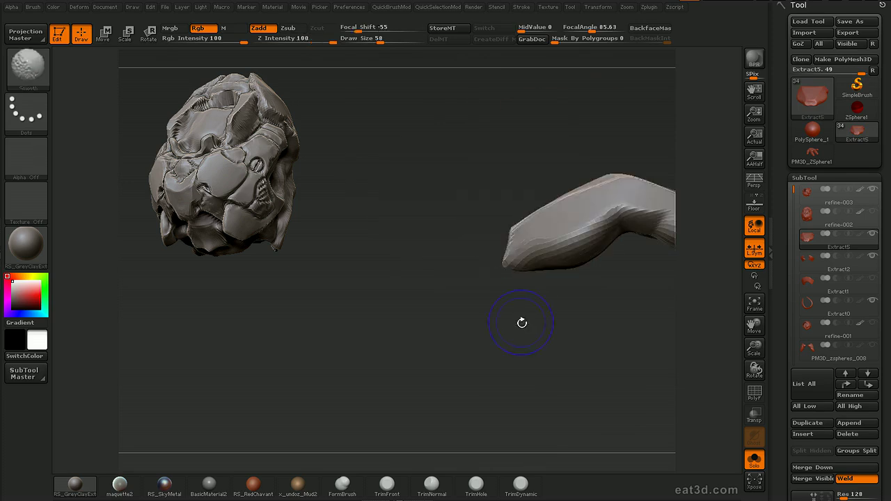
Clip the panel's lower tip flat along a steep straight line with ClipCurve
key(b)
key(c)
key(c)
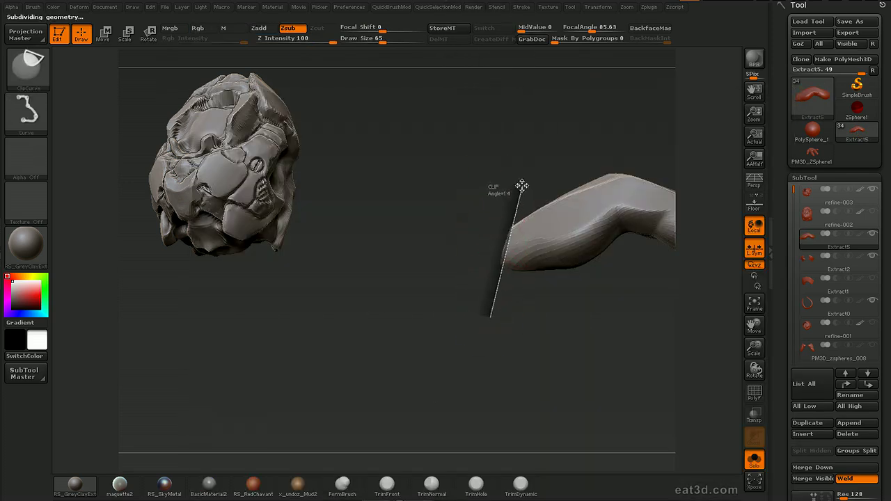
mouse_move(517, 183)
mouse_down()
mouse_move(506, 323)
mouse_move(513, 354)
mouse_up()
mouse_move(502, 255)
alt+mouse_down()
mouse_move(513, 272)
mouse_move(531, 258)
mouse_move(488, 264)
alt+mouse_up()
Apply BasicMaterial2 and flatten the isolated panel's front facets with hPolish at draw size 108
key(b)
key(h)
key(p)
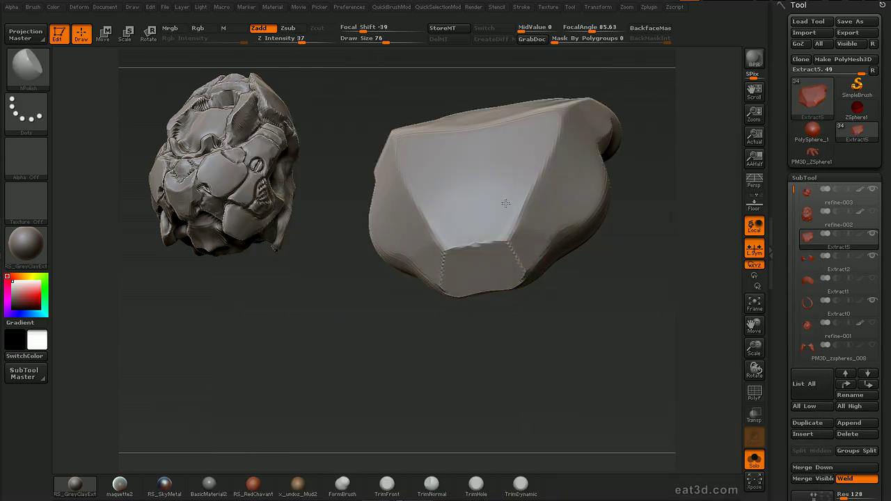
mouse_move(644, 171)
mouse_down()
mouse_move(673, 197)
mouse_move(666, 207)
mouse_up()
key(bracketleft)
key(f)
click(209, 486)
alt+drag(610, 286, 604, 213)
drag(644, 202, 641, 157)
key(bracketright)
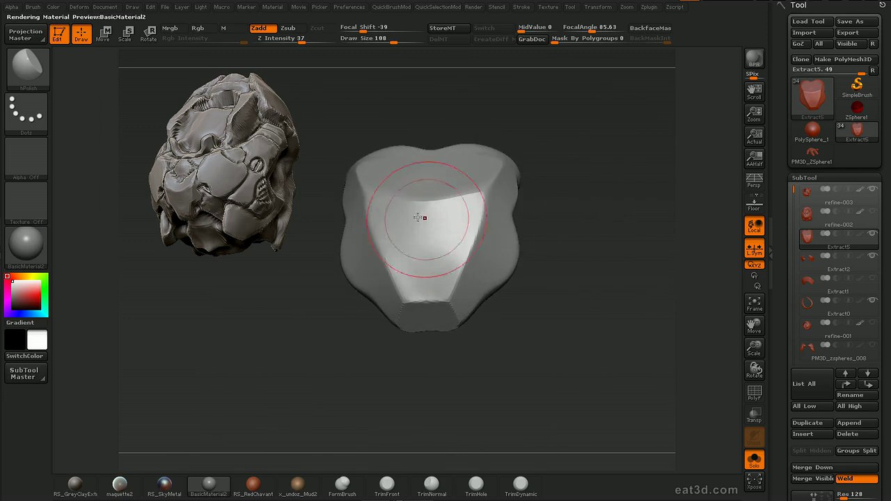
drag(398, 208, 463, 241)
mouse_move(601, 126)
shift+mouse_down()
mouse_move(607, 157)
mouse_move(662, 170)
shift+mouse_up()
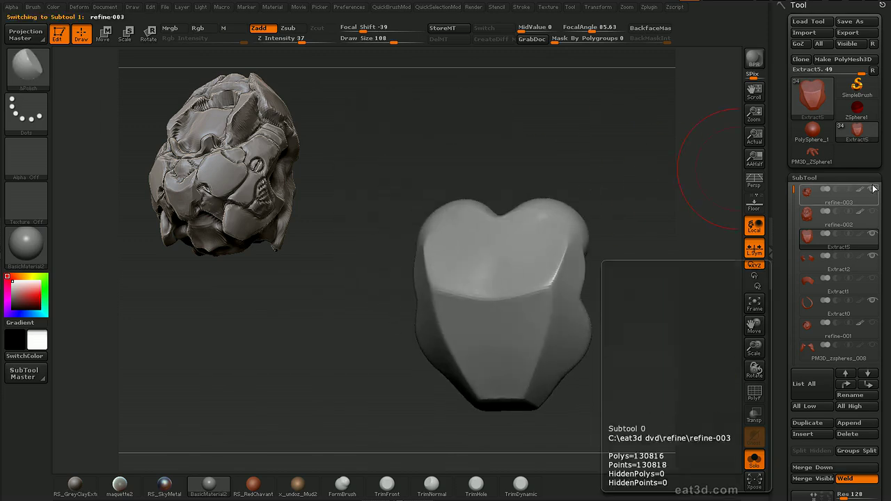
Compare the extracted central panel with refine-003 and refine-002, ending with the panel shown over refine-002
click(867, 191)
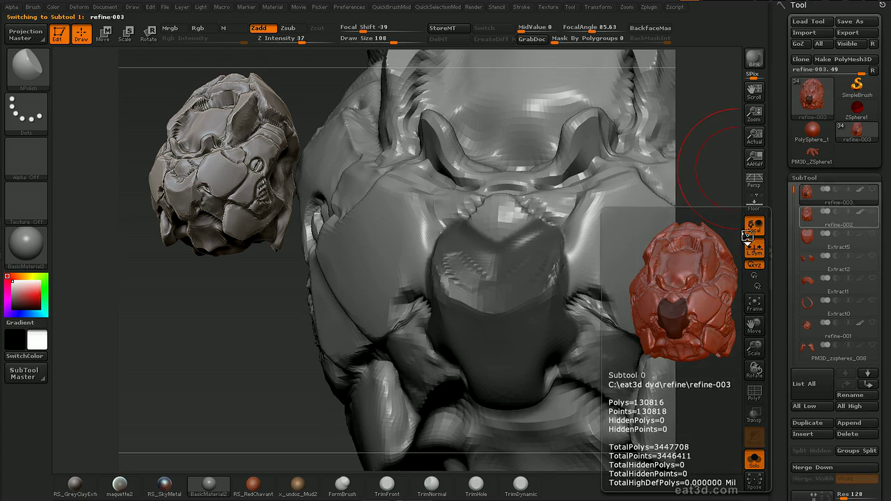
click(806, 221)
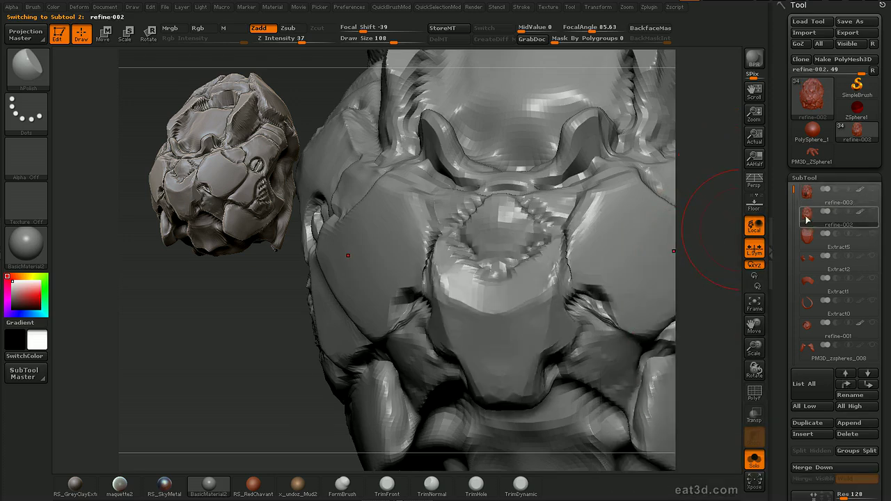
click(808, 239)
key(alt+s)
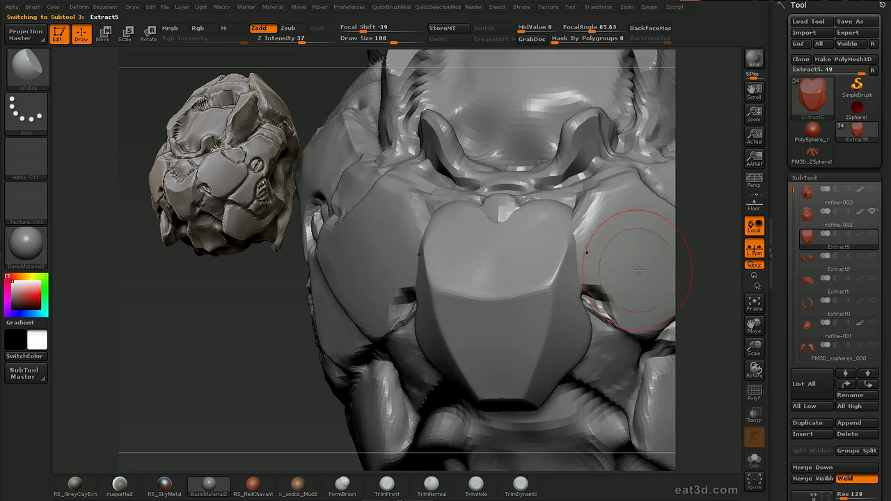
key(alt+t)
Select the first refine-002 subtool in the list and show the full body around it
mouse_move(691, 243)
mouse_down()
mouse_move(699, 250)
mouse_move(641, 229)
mouse_up()
mouse_move(612, 274)
ctrl+shift+mouse_down()
mouse_move(501, 182)
mouse_move(693, 325)
mouse_move(581, 237)
mouse_move(609, 270)
ctrl+shift+mouse_up()
key(space)
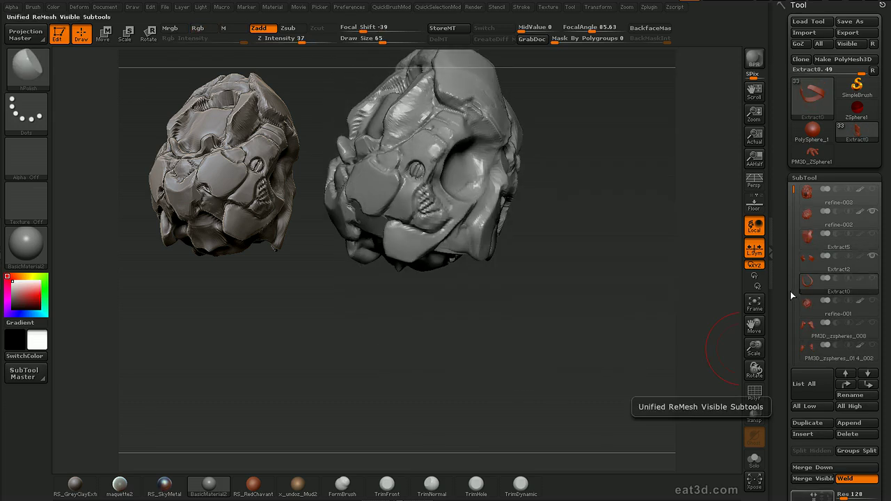
drag(791, 295, 794, 340)
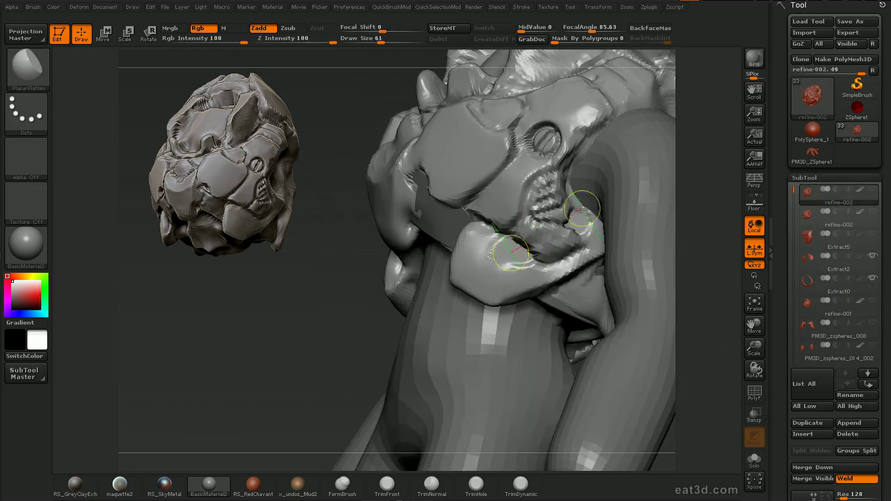
Flatten the vents and recesses around the torso's lower side plate with PlanarFlatten at draw size 61
drag(581, 209, 536, 226)
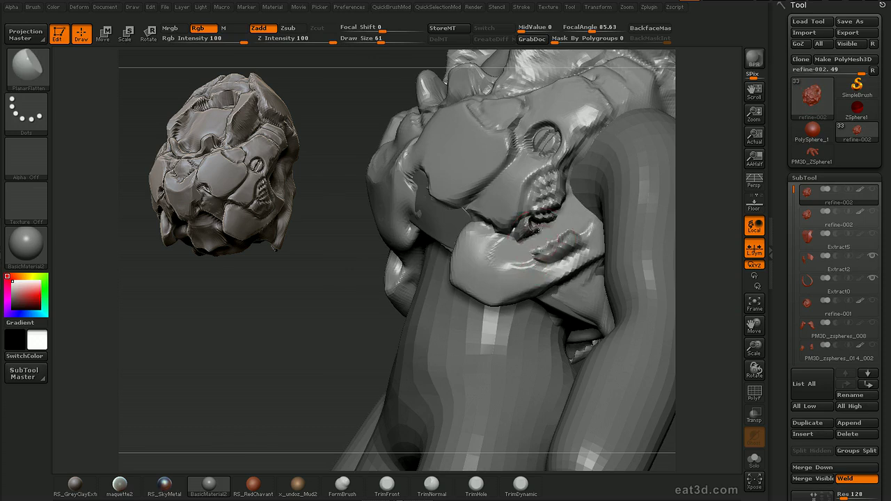
drag(592, 236, 512, 238)
mouse_move(558, 179)
shift+mouse_down()
mouse_move(502, 223)
mouse_move(507, 238)
mouse_move(529, 251)
mouse_move(557, 198)
mouse_move(537, 167)
mouse_move(550, 141)
mouse_move(588, 126)
mouse_move(547, 142)
shift+mouse_up()
key(ctrl+1)
drag(602, 230, 553, 168)
mouse_move(648, 82)
mouse_down()
mouse_move(569, 149)
mouse_move(550, 188)
mouse_up()
Build clay over the round socket and vent area on the torso's side with ClayTubes at draw size 72
key(b)
key(c)
key(t)
mouse_move(600, 94)
mouse_down()
mouse_move(540, 150)
mouse_move(543, 156)
mouse_up()
mouse_move(546, 167)
shift+mouse_down()
mouse_move(566, 125)
mouse_move(550, 209)
shift+mouse_up()
right_drag(550, 209, 567, 184)
drag(587, 206, 557, 226)
right_drag(557, 226, 587, 224)
drag(587, 225, 608, 207)
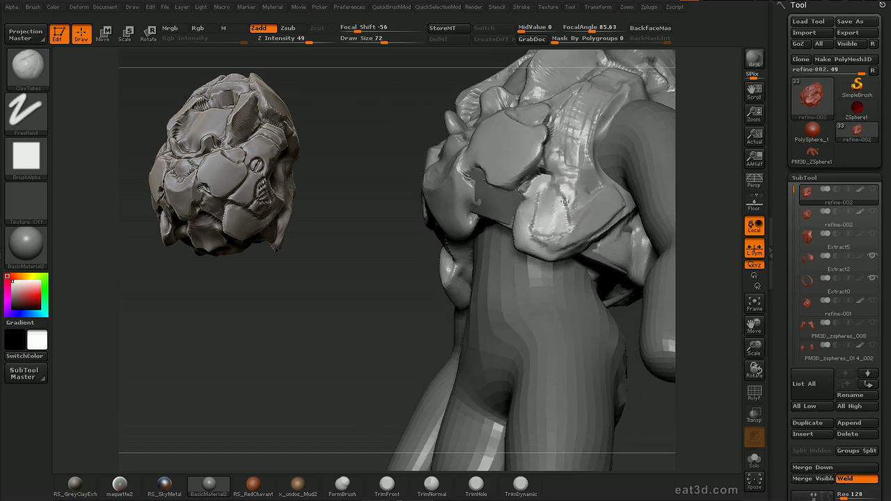
Smooth the built-up lower side plate and switch to hPolish at draw size 58 to even its surface
mouse_move(652, 195)
right_down()
mouse_move(717, 190)
mouse_move(706, 149)
mouse_move(578, 191)
right_up()
shift+drag(551, 202, 579, 198)
mouse_move(679, 156)
shift+right_down()
mouse_move(710, 142)
mouse_move(738, 157)
mouse_move(599, 177)
shift+right_up()
key(2)
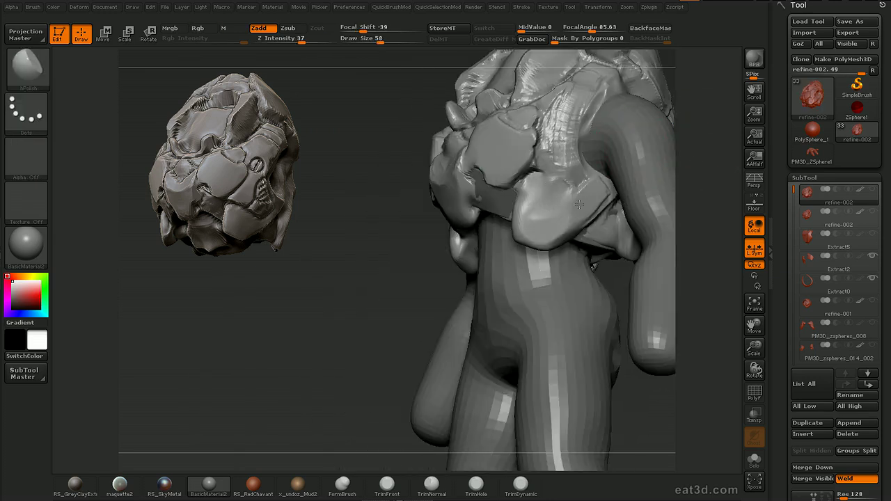
Fill the seams across the chest plate beside the central panel with ClayTubes at draw size 58
key(b)
key(c)
key(t)
right_drag(553, 175, 444, 246)
mouse_move(620, 216)
right_down()
mouse_move(684, 169)
mouse_move(701, 144)
mouse_move(723, 142)
mouse_move(566, 178)
right_up()
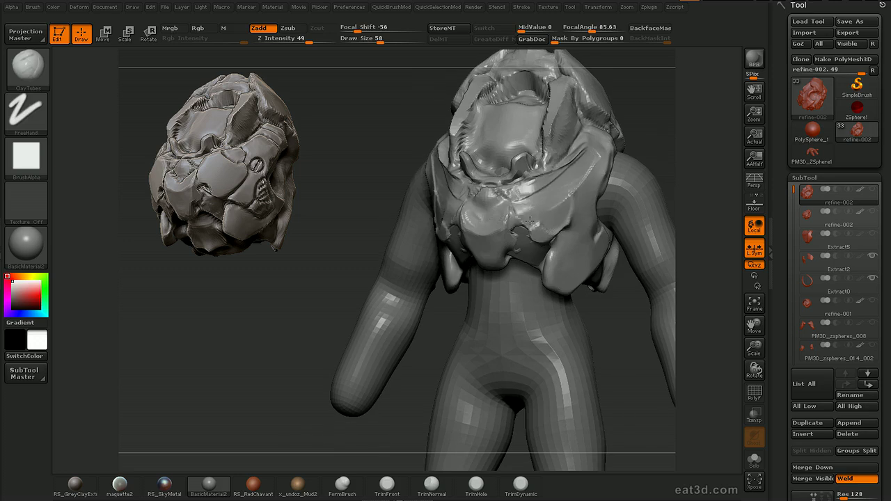
Smooth and fill the chest plate into one broad surface running from the collar to the lower side plate
key(shift)
shift+drag(594, 184, 589, 190)
right_drag(590, 189, 547, 213)
mouse_move(548, 214)
shift+mouse_down()
mouse_move(592, 176)
mouse_move(600, 185)
shift+mouse_up()
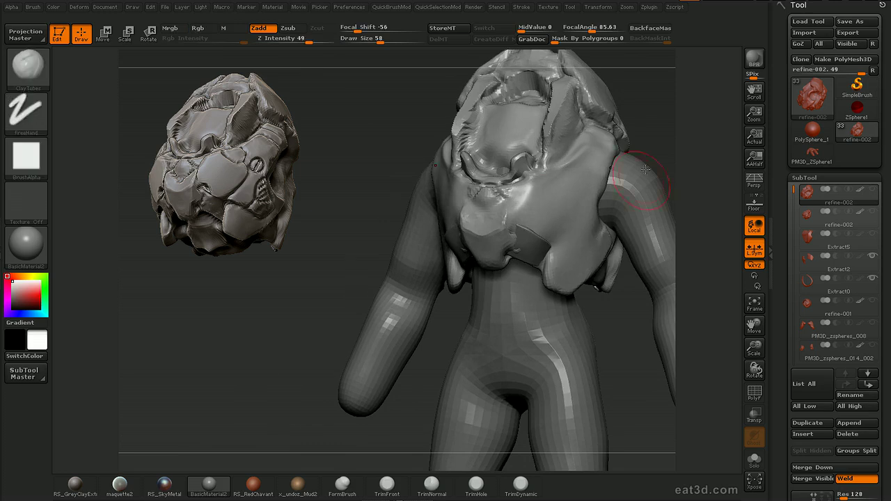
right_drag(645, 169, 537, 199)
key(shift)
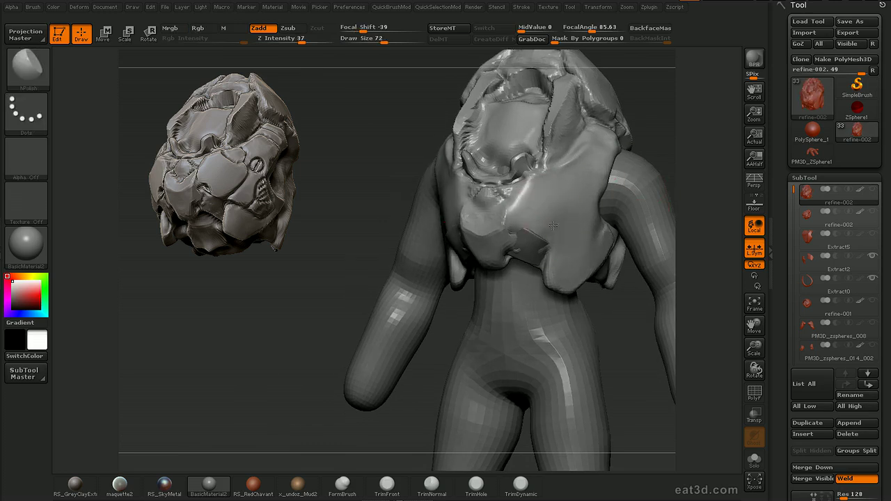
Reshape the chest plate's front and lower contours with Move at draw size 48, smoothing the reworked areas
mouse_move(545, 226)
right_down()
mouse_move(529, 234)
mouse_move(510, 216)
right_up()
drag(510, 215, 506, 232)
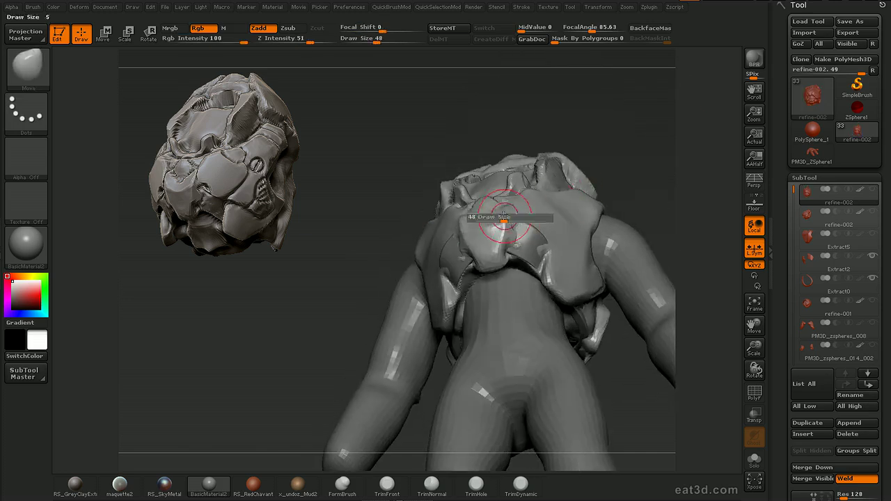
drag(623, 127, 615, 202)
mouse_move(517, 167)
shift+mouse_down()
mouse_move(502, 183)
mouse_move(523, 183)
mouse_move(596, 117)
shift+mouse_up()
key(2)
key(1)
mouse_move(492, 193)
mouse_down()
mouse_move(555, 169)
mouse_move(592, 132)
mouse_up()
mouse_move(503, 209)
mouse_down()
mouse_move(589, 145)
mouse_move(566, 222)
mouse_up()
mouse_move(559, 172)
mouse_down()
mouse_move(550, 212)
mouse_move(533, 213)
mouse_up()
shift+drag(539, 209, 547, 217)
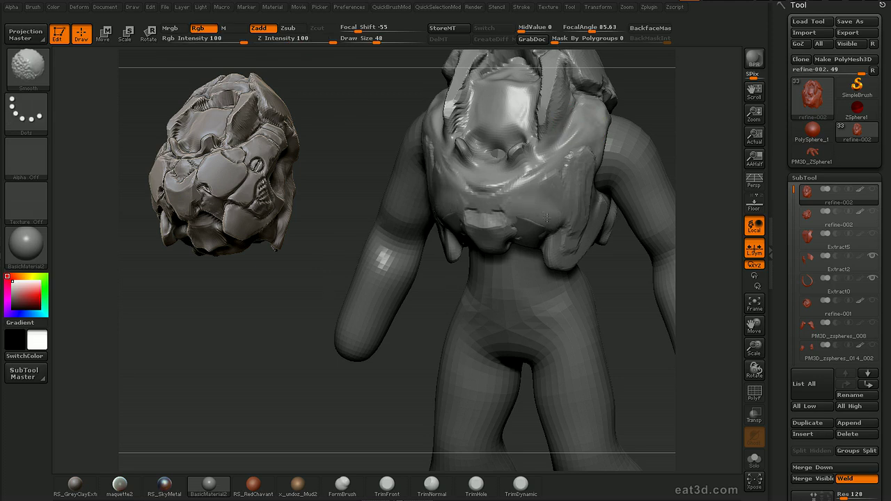
Smooth the chest plate's remaining bumps along its lower side and above the belly section at draw size 48
mouse_move(579, 158)
mouse_down()
mouse_move(662, 149)
mouse_move(626, 206)
mouse_move(582, 239)
mouse_up()
shift+drag(582, 239, 595, 238)
drag(675, 186, 510, 217)
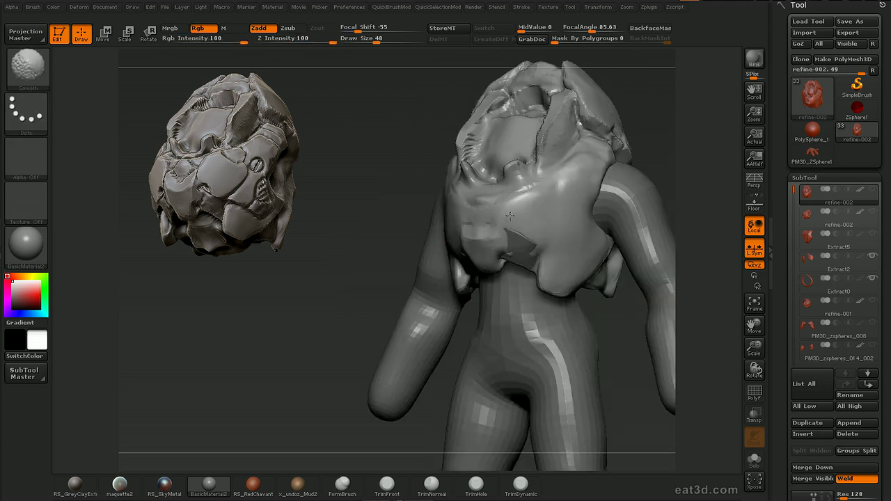
shift+drag(563, 262, 551, 279)
mouse_move(673, 203)
alt+mouse_down()
mouse_move(678, 152)
mouse_move(607, 154)
mouse_move(686, 149)
alt+mouse_up()
mouse_move(686, 149)
alt+mouse_down()
mouse_move(695, 186)
mouse_move(690, 174)
alt+mouse_up()
shift+drag(502, 199, 518, 225)
drag(676, 142, 586, 146)
drag(665, 143, 677, 208)
Outline a new chest plate with MaskPen at draw size 16, following the collar, belly arch, lower side and armhole
ctrl+drag(524, 233, 506, 236)
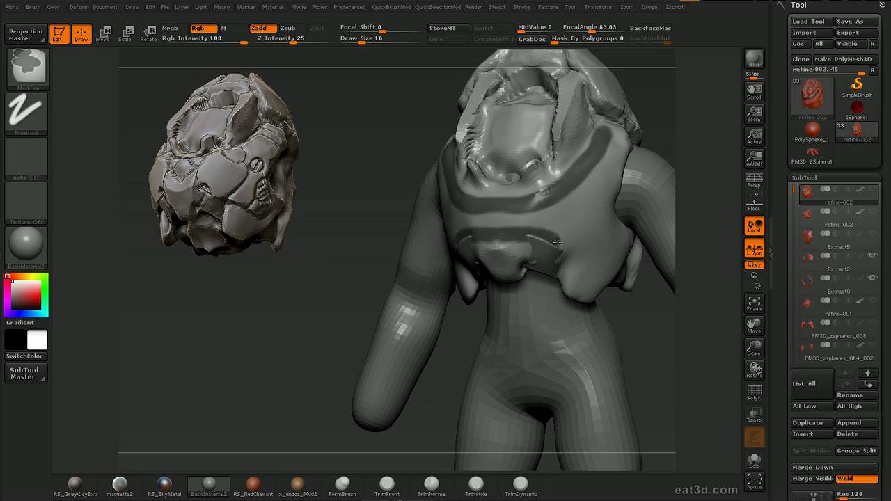
ctrl+drag(557, 243, 566, 248)
mouse_move(717, 315)
mouse_down()
mouse_move(710, 299)
mouse_move(687, 292)
mouse_up()
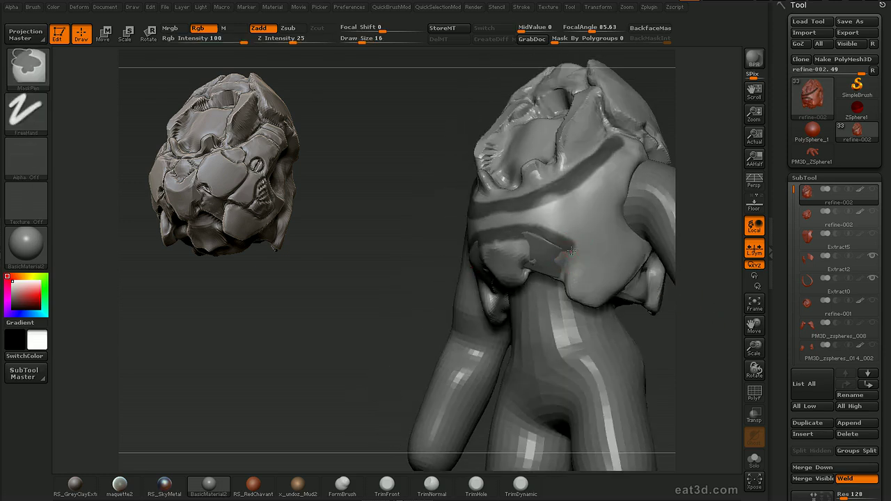
drag(645, 324, 665, 326)
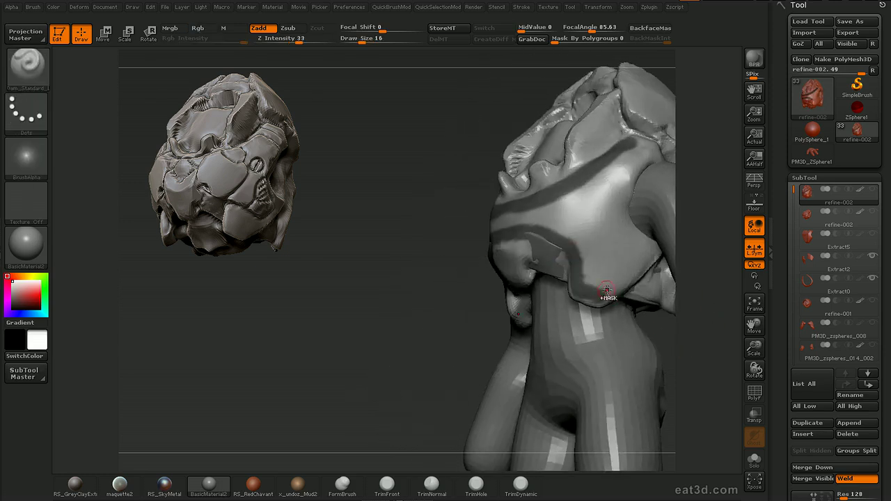
ctrl+drag(608, 294, 640, 272)
drag(739, 240, 706, 242)
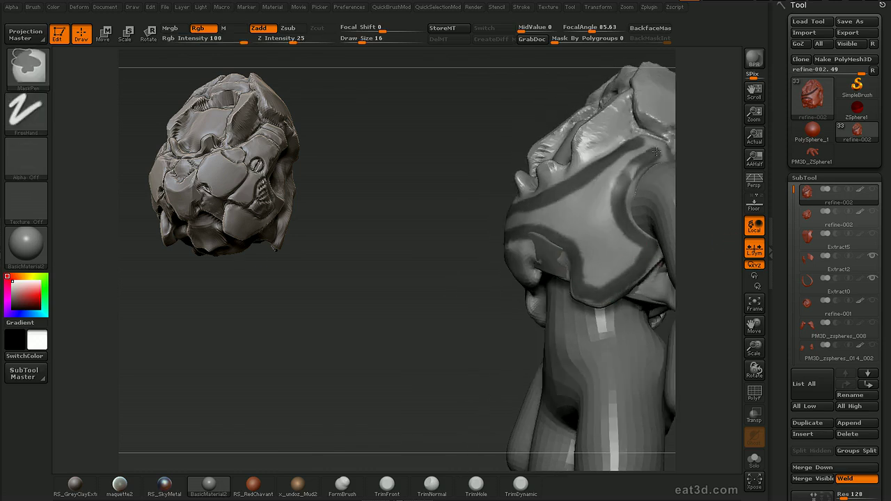
Fill the outlined chest area with a solid mask at draw size 28 and refine its armhole edge at size 18
drag(658, 148, 513, 220)
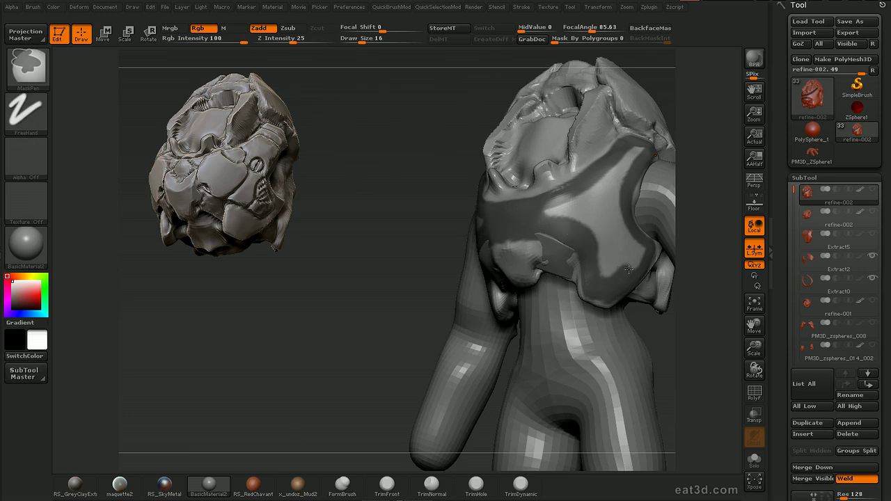
key(])
mouse_move(620, 236)
ctrl+mouse_down()
mouse_move(623, 249)
mouse_move(602, 226)
mouse_move(544, 217)
ctrl+mouse_up()
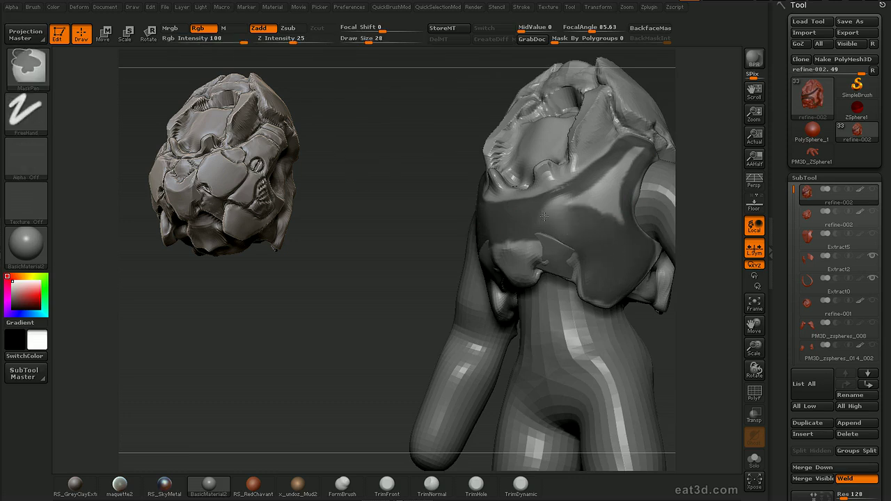
key(s)
mouse_move(686, 221)
mouse_down()
mouse_move(682, 175)
mouse_move(645, 184)
mouse_move(599, 167)
mouse_up()
click(628, 157)
key([)
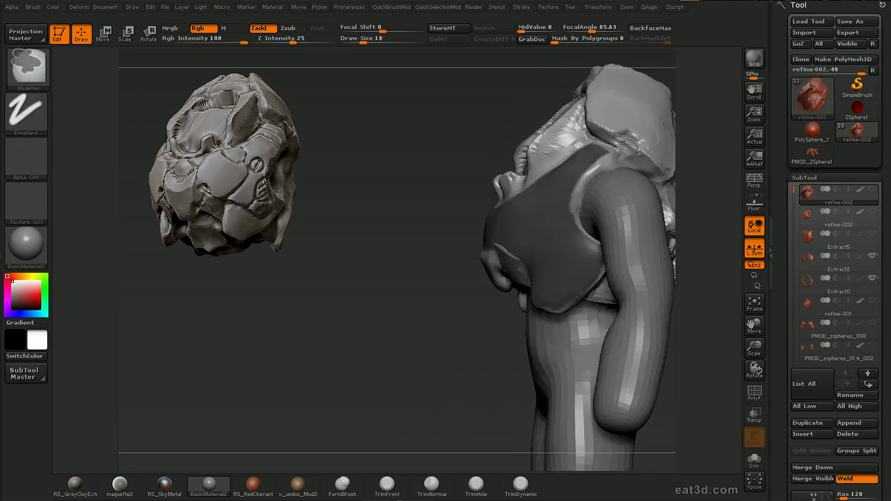
drag(717, 171, 732, 177)
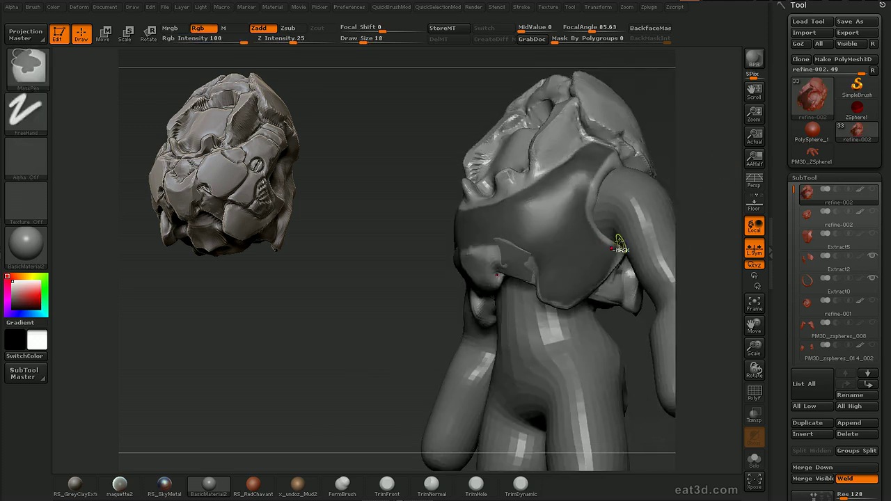
Extract the masked area as a separate chest plate, hide the original torso armour and switch to the Move brush
key(b)
key(m)
key(v)
drag(686, 279, 704, 209)
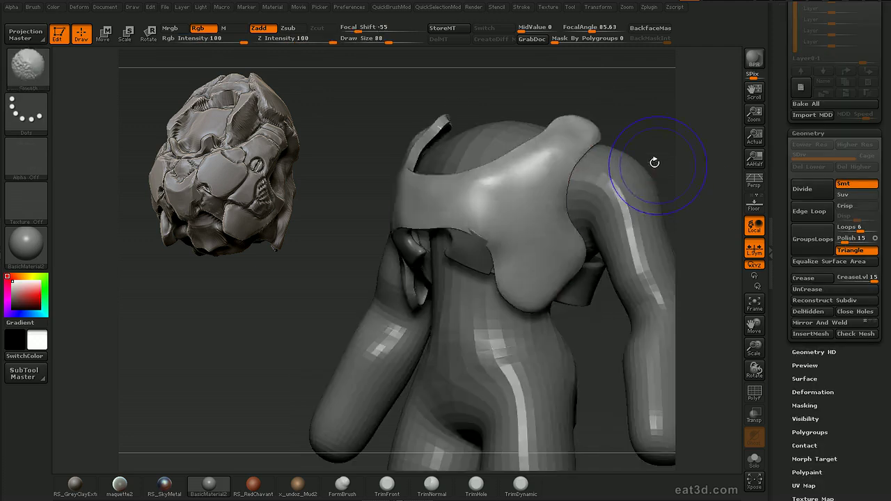
Show the chest plate's polygroups and apply GroupsLoops with 6 loops and polish 15
mouse_move(656, 159)
mouse_down()
mouse_move(676, 165)
mouse_move(666, 119)
mouse_move(650, 118)
mouse_move(645, 129)
mouse_move(687, 106)
mouse_move(717, 127)
mouse_move(663, 125)
mouse_move(645, 145)
mouse_move(676, 132)
mouse_move(625, 151)
mouse_move(589, 131)
mouse_move(703, 118)
mouse_up()
key(shift+f)
ctrl+shift+click(625, 151)
key(space)
click(686, 227)
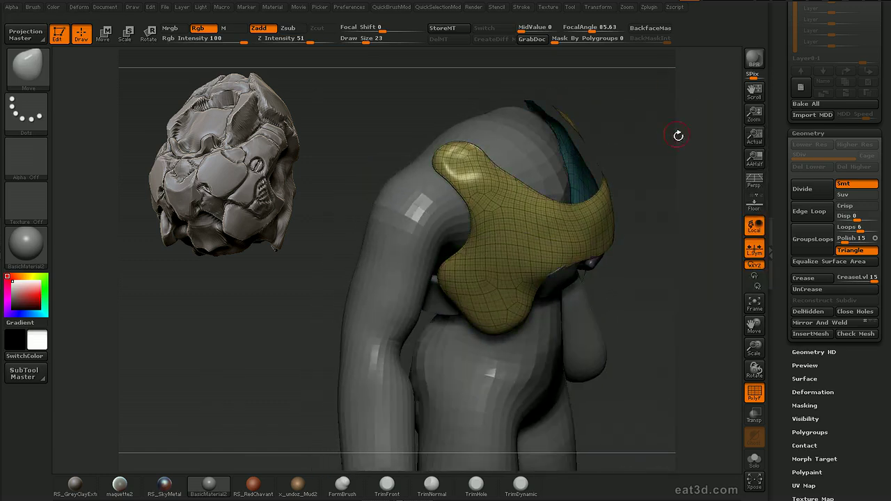
mouse_move(704, 156)
mouse_down()
mouse_move(693, 159)
mouse_move(700, 139)
mouse_move(678, 134)
mouse_move(702, 135)
mouse_move(680, 126)
mouse_move(703, 209)
mouse_move(689, 147)
mouse_move(710, 144)
mouse_move(697, 141)
mouse_up()
click(820, 247)
key(shift+f)
Switch to hPolish and work over the extracted chest plate's outer face, reducing the draw size to 103
key(2)
key(s)
key(shift)
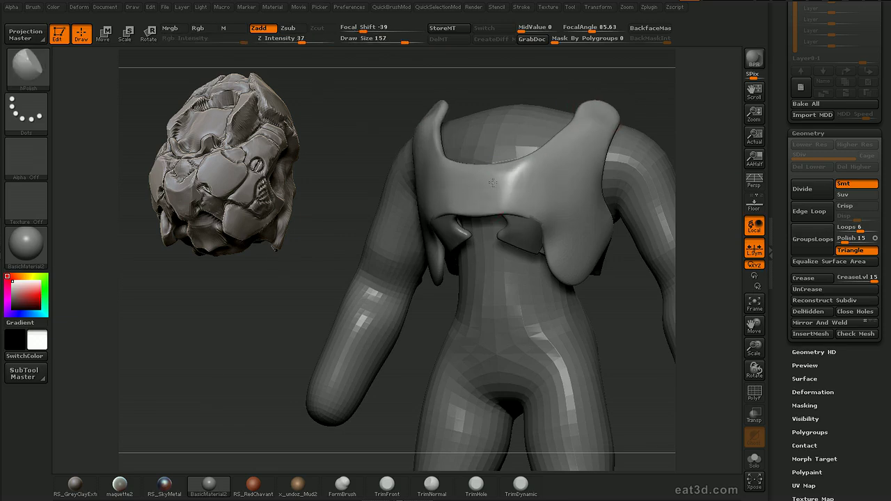
right_drag(565, 221, 573, 255)
key(bracketleft)
key(bracketleft)
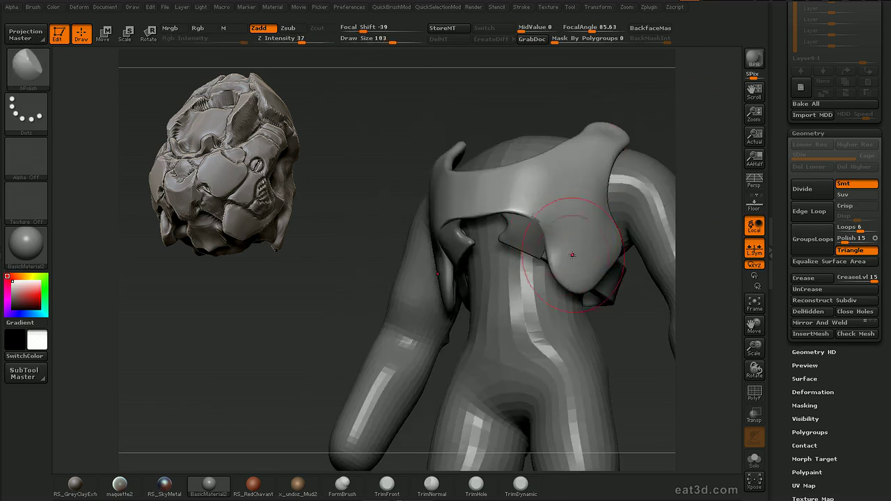
Isolate the chest plate and even out its inner face and rims with Move and Smooth at draw size 82
key(b)
key(m)
key(v)
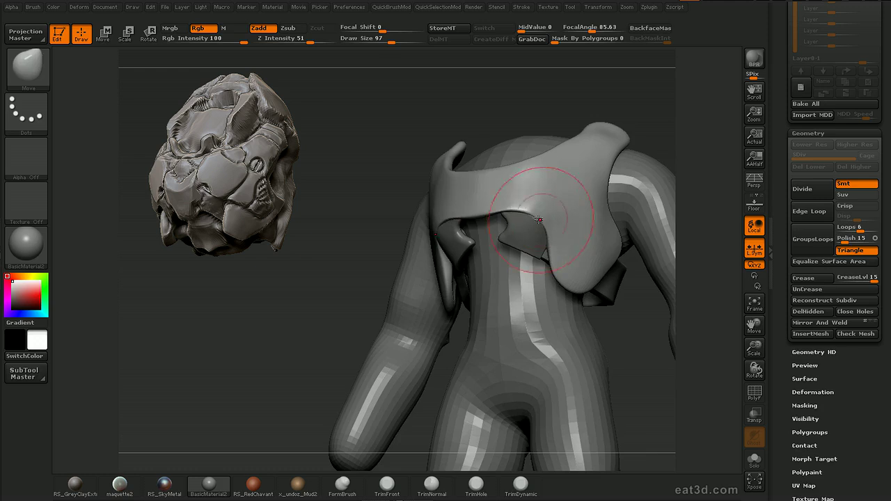
drag(717, 202, 656, 181)
key(alt+s)
mouse_move(717, 153)
mouse_down()
mouse_move(664, 144)
mouse_move(714, 142)
mouse_up()
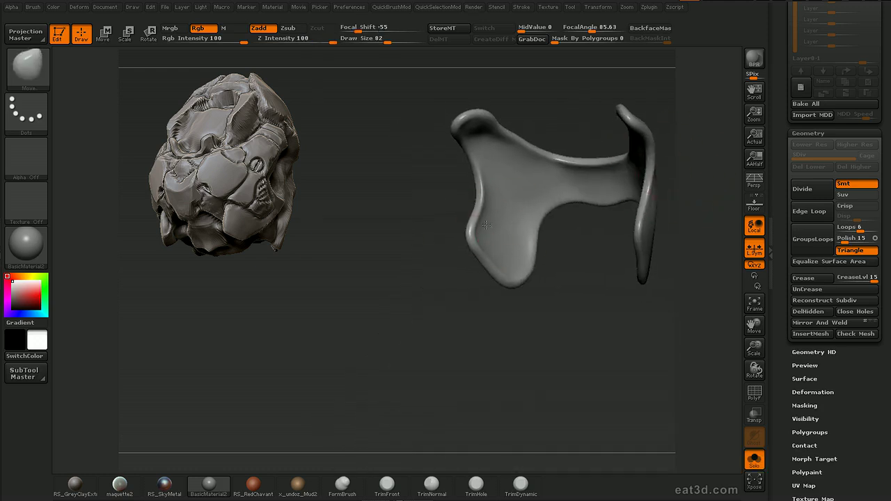
shift+drag(578, 186, 596, 195)
drag(592, 251, 565, 253)
shift+drag(516, 182, 468, 132)
mouse_move(438, 217)
mouse_down()
mouse_move(440, 234)
mouse_move(480, 212)
mouse_move(604, 244)
mouse_move(592, 202)
mouse_move(606, 136)
mouse_up()
Flatten the chest plate's outer face and shoulder arms with hPolish at draw sizes 103 and 118
key(b)
key(h)
key(p)
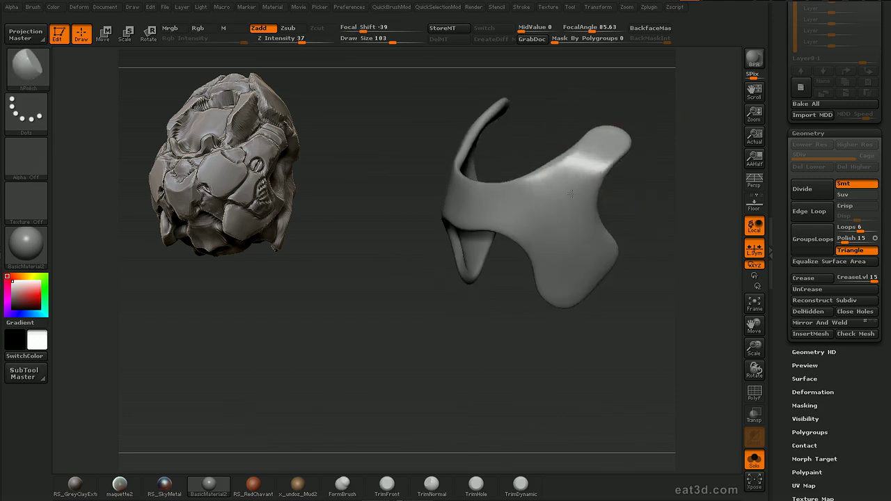
drag(571, 194, 540, 217)
key([)
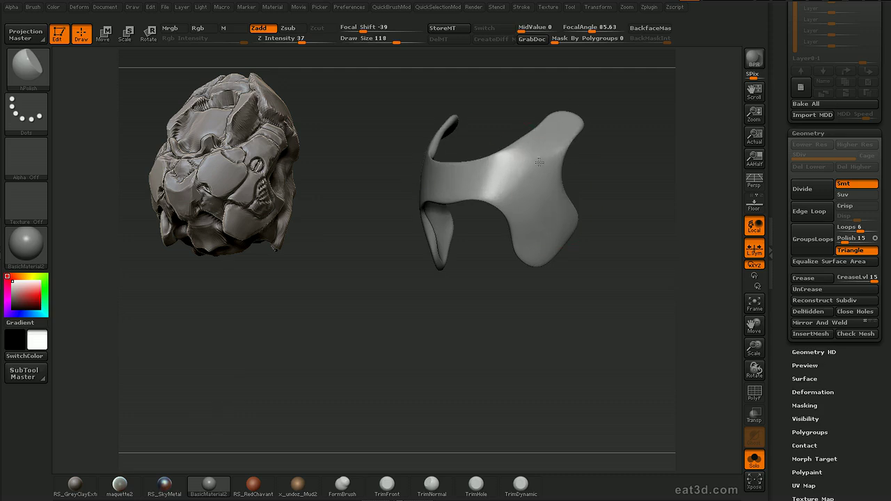
drag(582, 170, 627, 132)
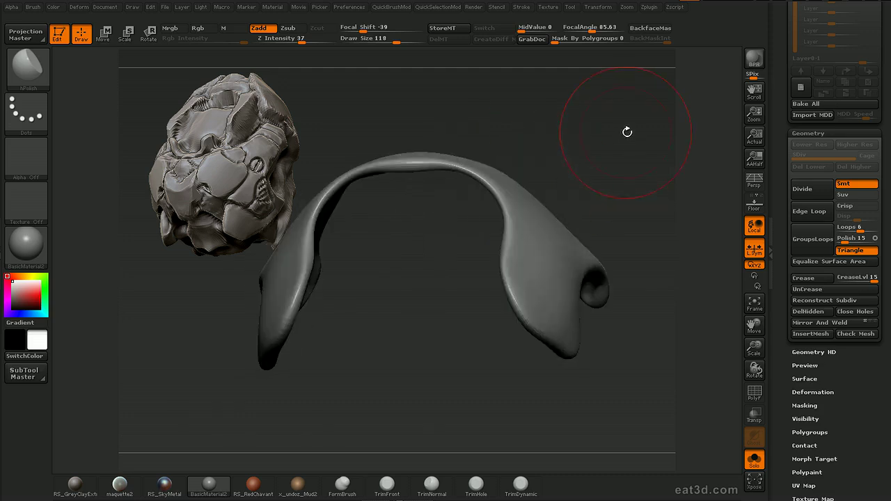
Show the body around the chest plate again and adjust the plate's outline with Move at draw size 118
key(d)
drag(638, 205, 651, 205)
drag(566, 111, 621, 163)
key(s)
drag(538, 204, 532, 204)
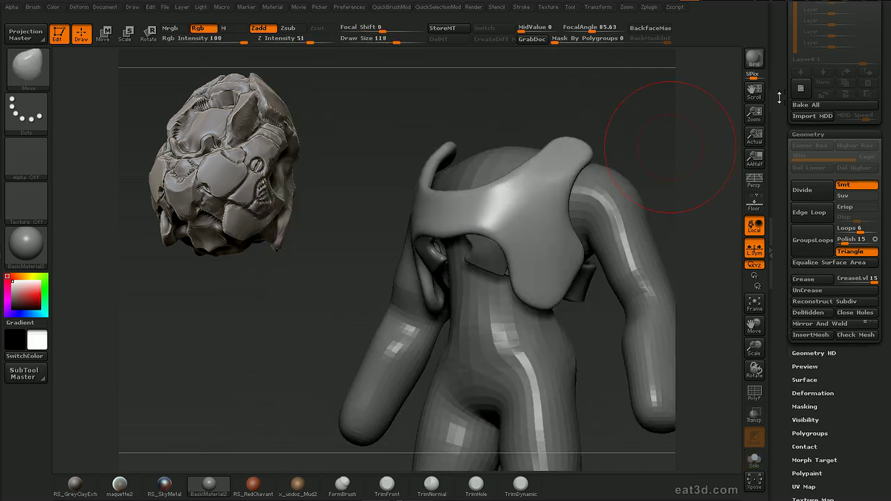
drag(779, 97, 780, 214)
shift+drag(711, 168, 727, 116)
drag(783, 83, 784, 114)
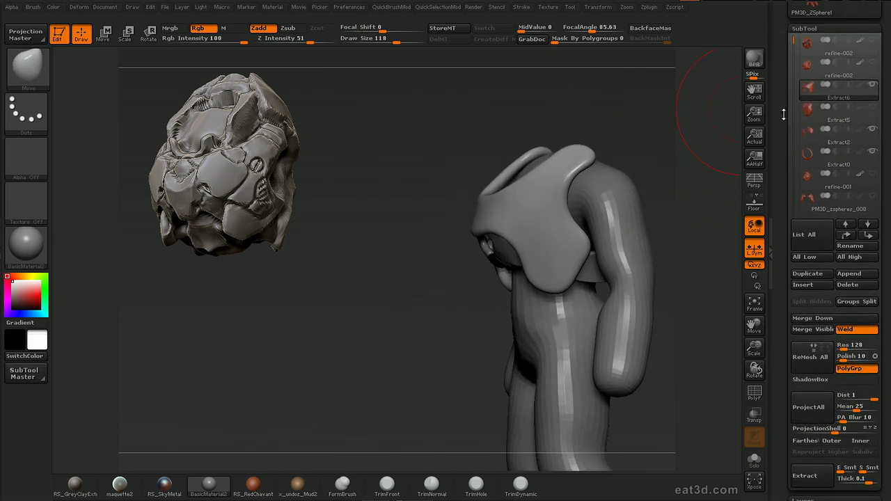
Adjust the chest plate's angle against the torso with the Rotate transpose tool and return to Draw mode
key(r)
mouse_move(732, 204)
mouse_down()
mouse_move(685, 243)
mouse_move(607, 192)
mouse_move(613, 204)
mouse_up()
drag(618, 172, 617, 211)
drag(696, 210, 733, 204)
drag(544, 247, 534, 249)
mouse_move(686, 298)
mouse_down()
mouse_move(592, 292)
mouse_move(653, 270)
mouse_move(656, 259)
mouse_up()
key(q)
Push and pull the chest plate's sides and shoulder arms around the torso with an enlarged Move brush
key(b)
key(m)
key(v)
mouse_move(607, 282)
mouse_down()
mouse_move(638, 265)
mouse_move(700, 259)
mouse_up()
key(bracketright)
key(bracketright)
key(bracketright)
key(bracketright)
key(bracketright)
mouse_move(581, 300)
mouse_down()
mouse_move(613, 279)
mouse_move(577, 271)
mouse_up()
drag(613, 237, 565, 265)
mouse_move(572, 192)
mouse_down()
mouse_move(647, 144)
mouse_move(583, 246)
mouse_move(678, 173)
mouse_move(674, 133)
mouse_move(638, 164)
mouse_move(577, 167)
mouse_move(600, 170)
mouse_move(620, 148)
mouse_up()
Show the faceted central panel and fit the chest plate's lower edge around it with Move at draw size 160
key(bracketright)
key(bracketright)
key(bracketright)
key(bracketright)
key(d)
click(669, 241)
click(669, 241)
click(668, 240)
click(669, 241)
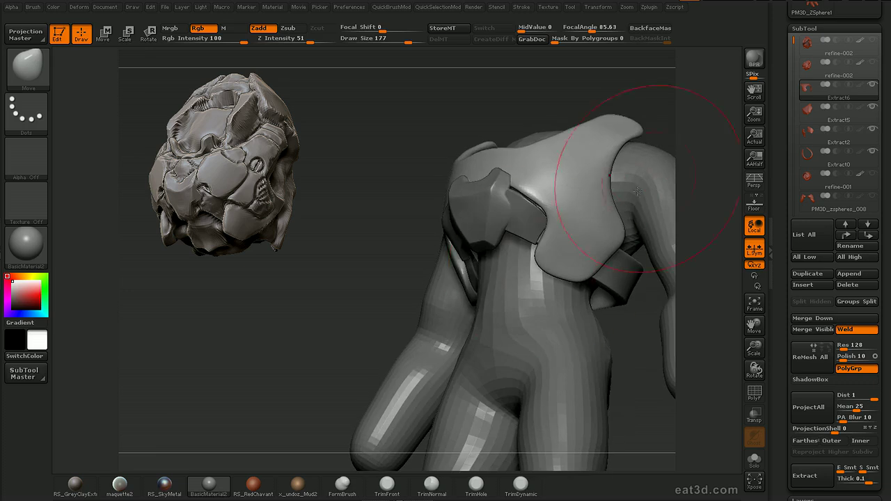
key(bracketleft)
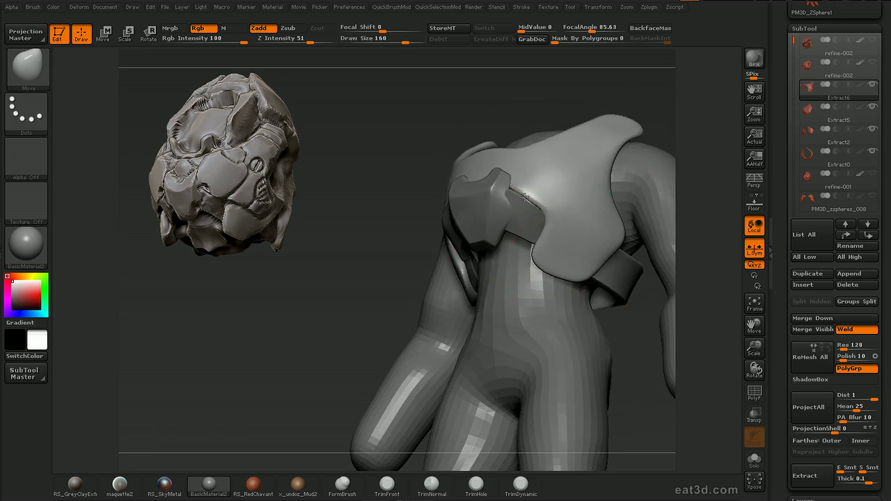
drag(658, 125, 584, 266)
Isolate the chest plate, select the Inflat brush and smooth the side lobes' inner face at draw sizes 160 and 151
key(alt+s)
mouse_move(631, 187)
mouse_down()
mouse_move(659, 193)
mouse_move(638, 211)
mouse_up()
key(b)
key(i)
key(n)
key(shift)
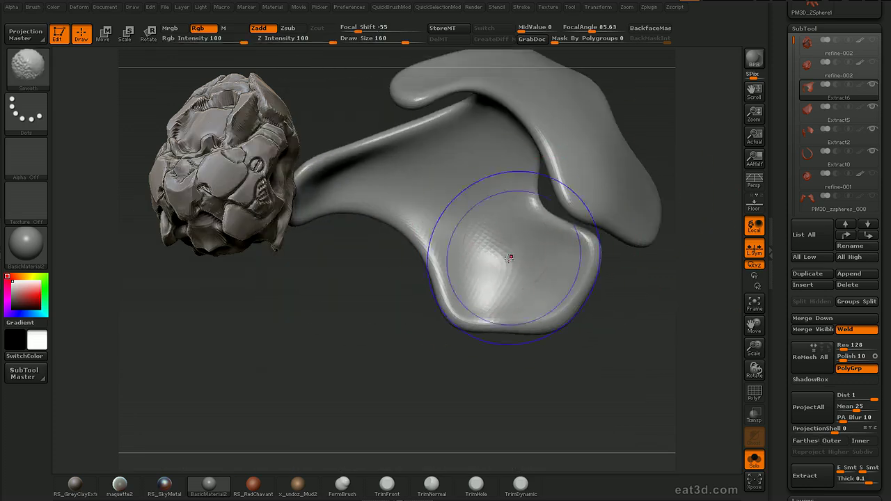
shift+drag(484, 239, 519, 296)
alt+drag(548, 352, 503, 240)
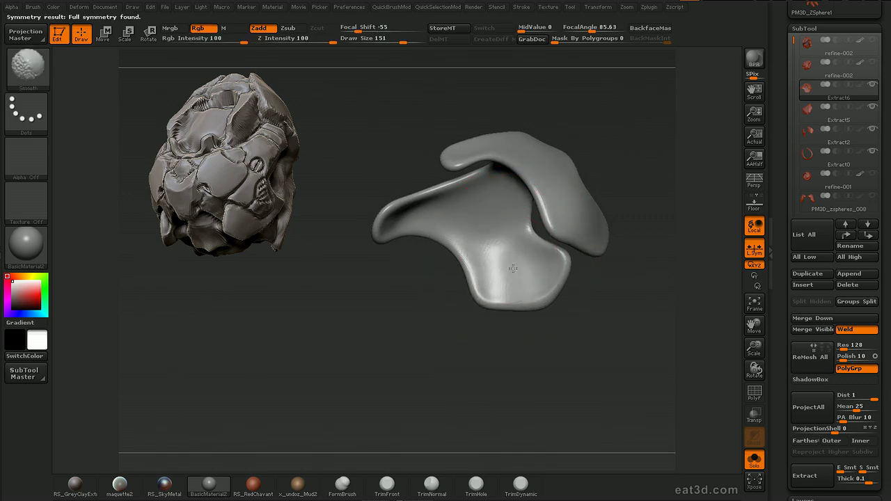
drag(560, 348, 515, 267)
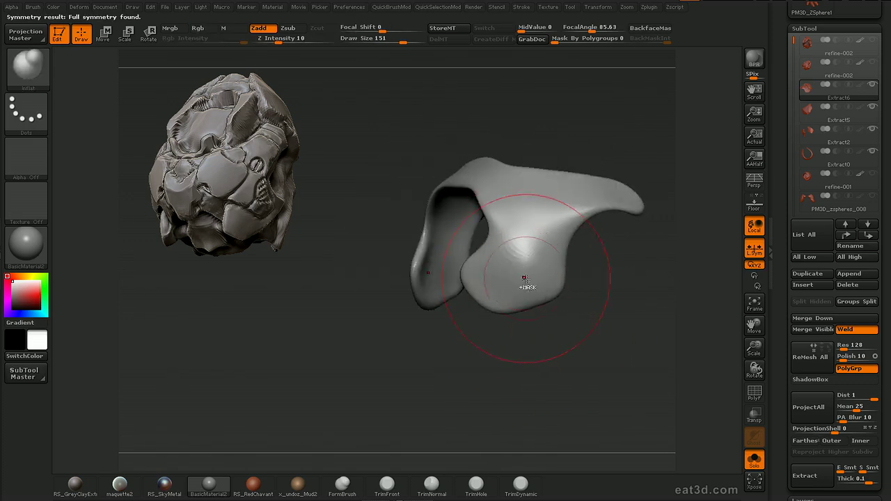
Even out the chest plate's shoulder tips and front band with Inflat and Smooth, starting at draw size 120
key(shift)
mouse_move(582, 334)
mouse_down()
mouse_move(595, 139)
mouse_move(596, 189)
mouse_up()
key(shift)
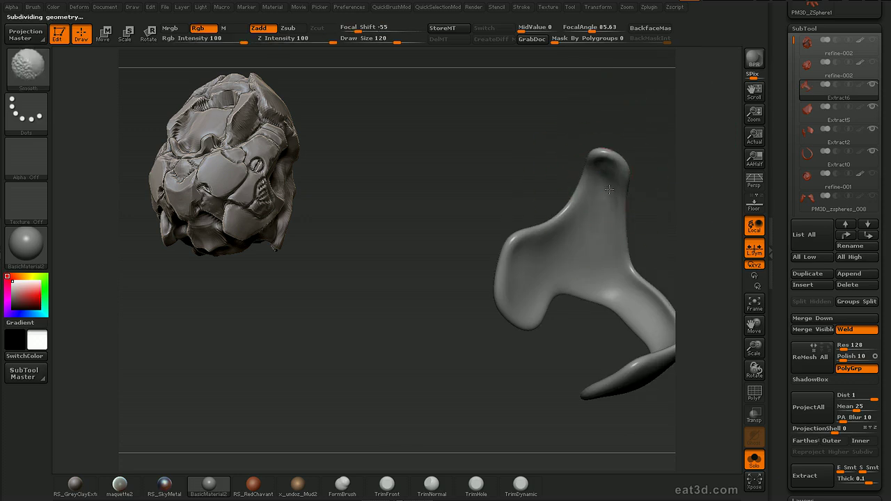
mouse_move(591, 193)
mouse_down()
mouse_move(597, 126)
mouse_move(597, 184)
mouse_up()
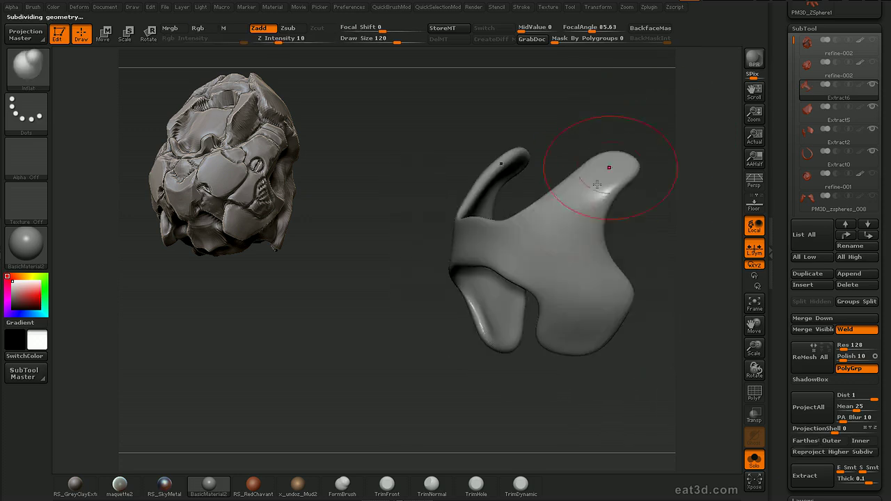
drag(539, 250, 534, 242)
key(bracketleft)
shift+drag(461, 239, 521, 247)
mouse_move(660, 259)
mouse_down()
mouse_move(694, 179)
mouse_move(675, 207)
mouse_move(674, 191)
mouse_move(677, 246)
mouse_move(672, 218)
mouse_up()
Subdivide the chest plate and polish its shoulder arms and side lobes with hPolish at draw size 108
key(ctrl+d)
key(b)
key(h)
key(p)
drag(587, 190, 593, 187)
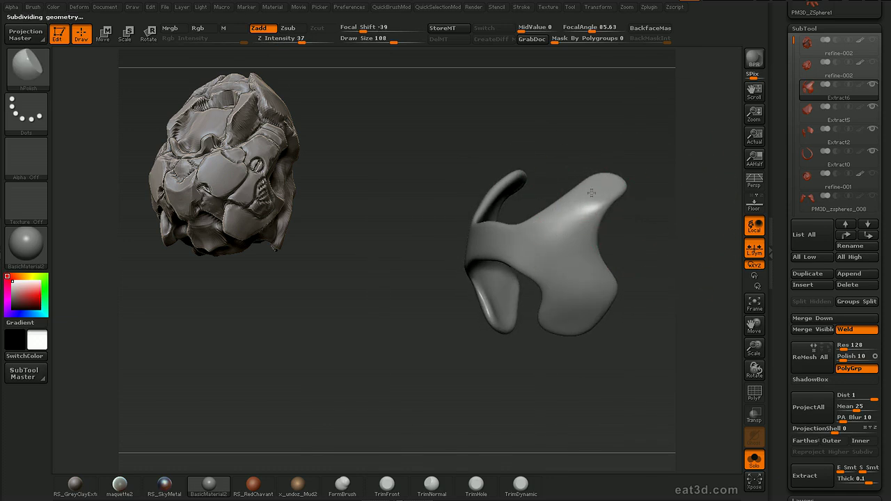
drag(647, 270, 648, 247)
drag(608, 265, 580, 282)
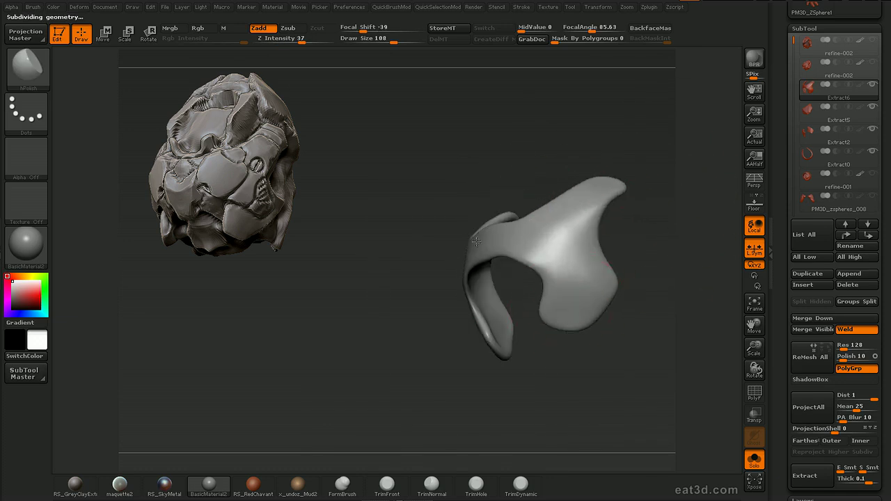
Smooth the chest plate's side, subdivide it again and continue refining its outer face with hPolish at draw size 90
key(shift)
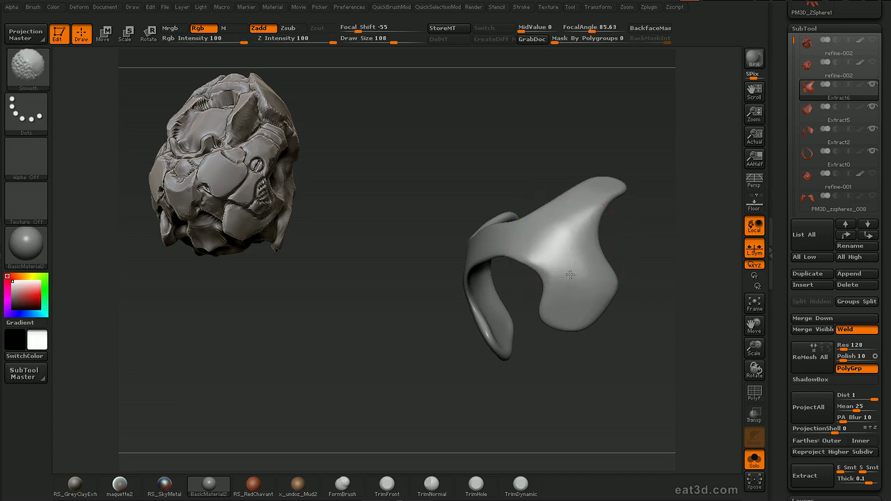
key(ctrl+d)
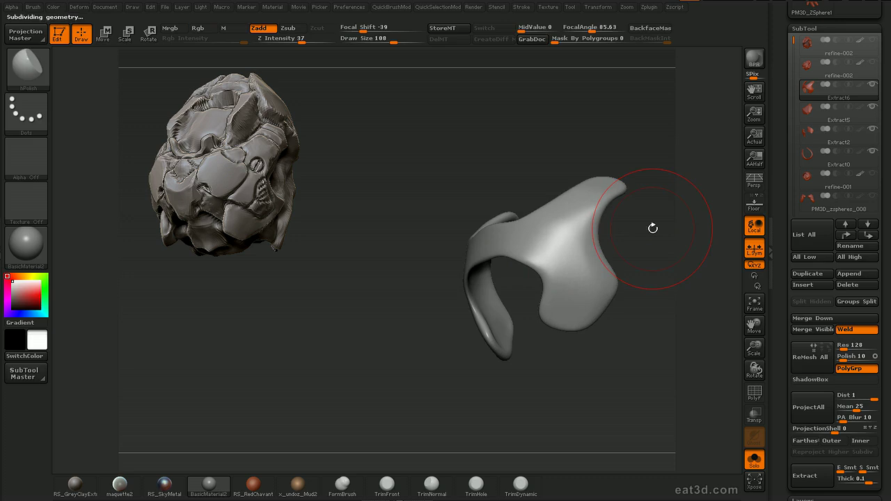
mouse_move(664, 321)
mouse_down()
mouse_move(674, 304)
mouse_move(670, 242)
mouse_up()
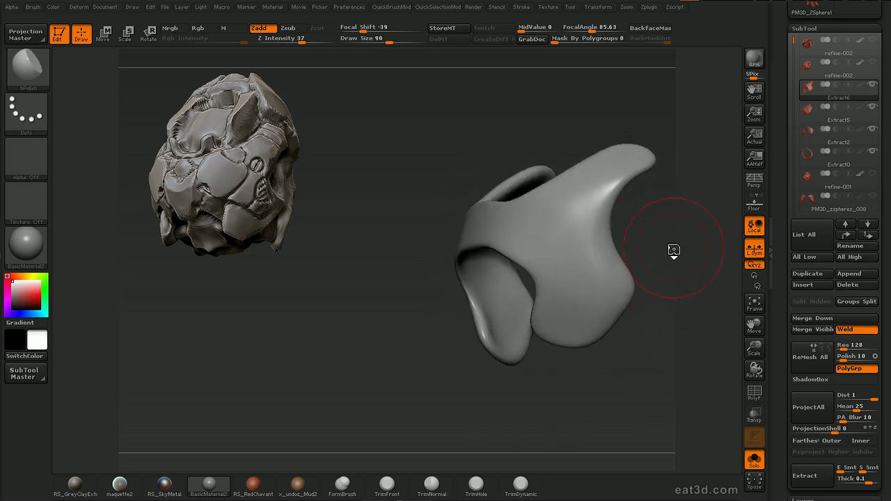
Show the whole figure again and adjust the chest plate's side lobes with the Move brush at draw size 115
key(ctrl+shift+s)
key(b)
key(m)
key(v)
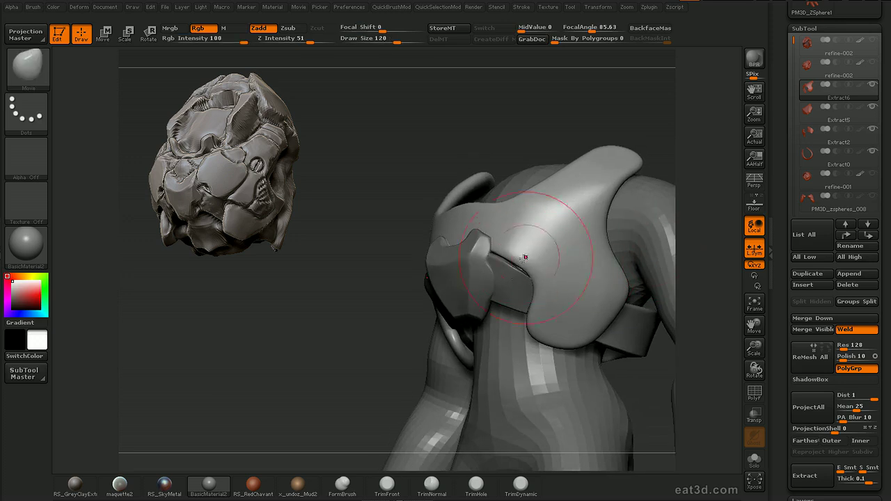
key(f)
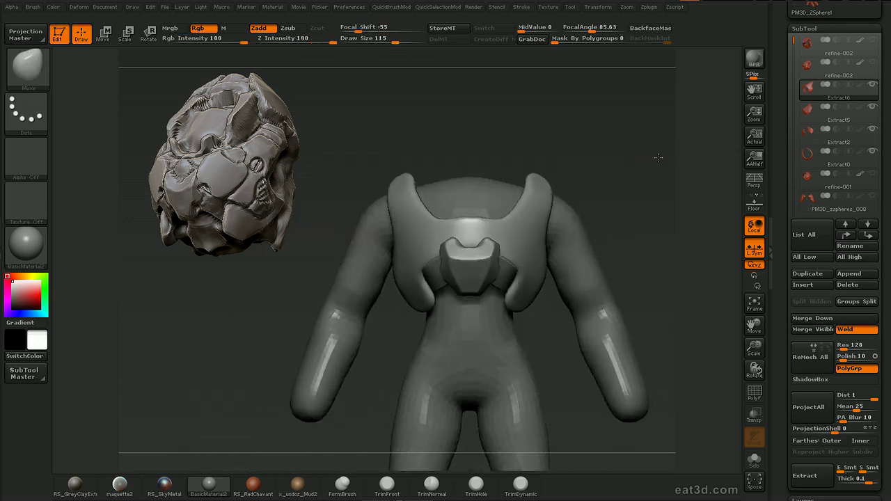
drag(683, 165, 693, 136)
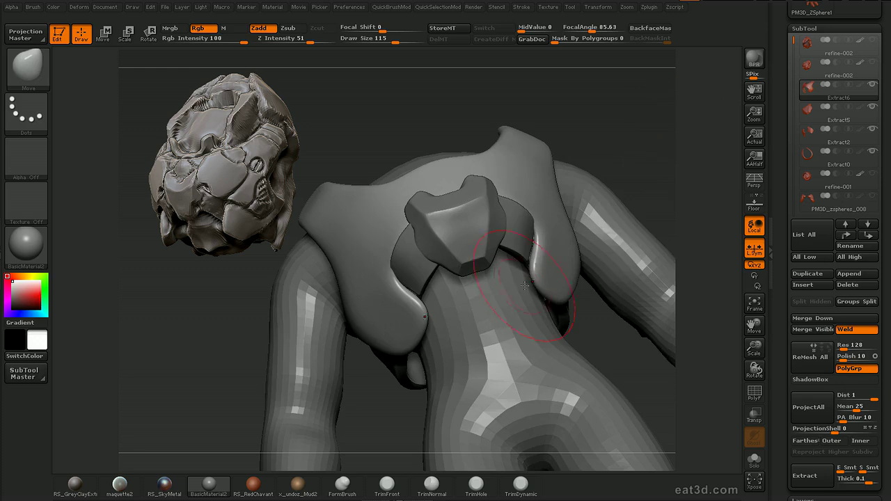
drag(529, 278, 527, 278)
mouse_move(600, 348)
mouse_down()
mouse_move(599, 322)
mouse_move(566, 309)
mouse_up()
Reshape and smooth the side lobes using Move at draw sizes 205 and 162, and pick hPolish at draw size 120
key(])
key(])
key(])
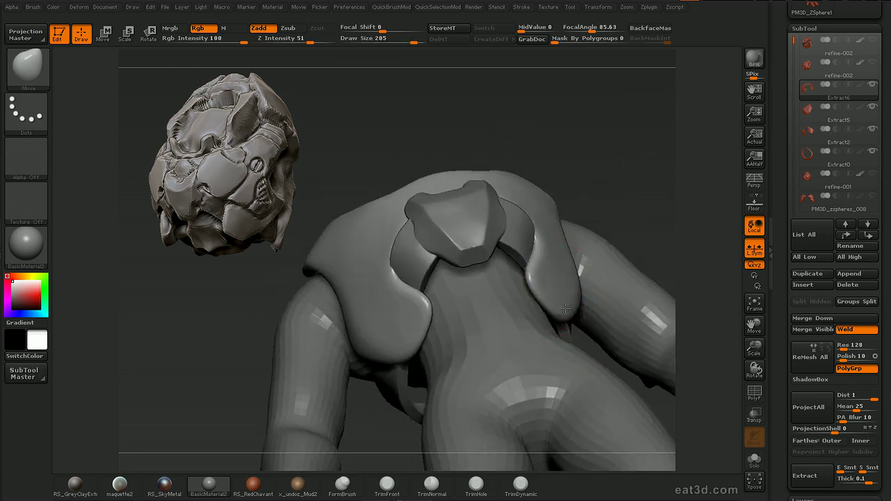
shift+drag(551, 266, 554, 277)
drag(647, 153, 586, 152)
key([)
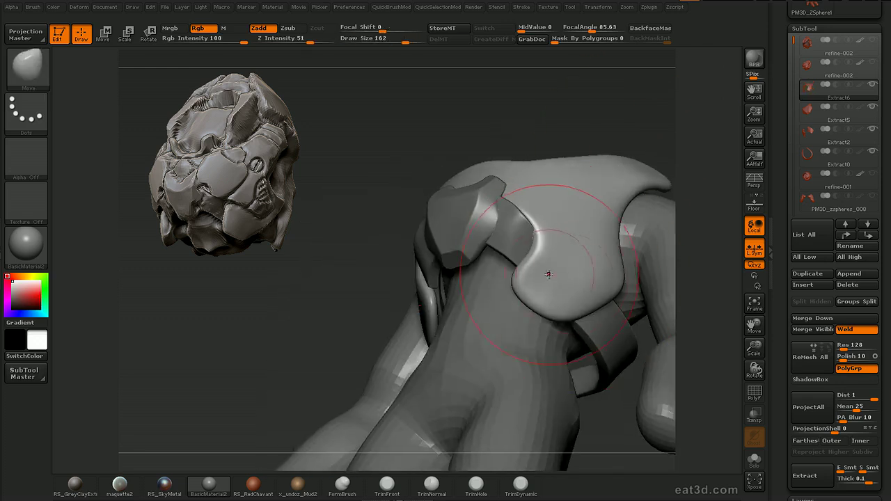
key(2)
key(3)
key([)
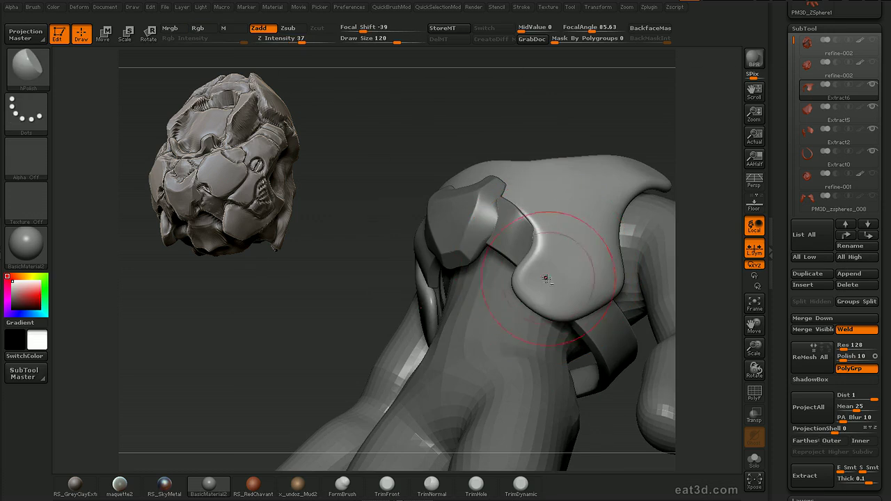
Clip the chest plate's armhole edge and lower outer side into sharp contours with ClipCurve
mouse_move(688, 181)
alt+mouse_down()
mouse_move(688, 157)
mouse_move(689, 172)
alt+mouse_up()
ctrl+shift+drag(592, 109, 561, 129)
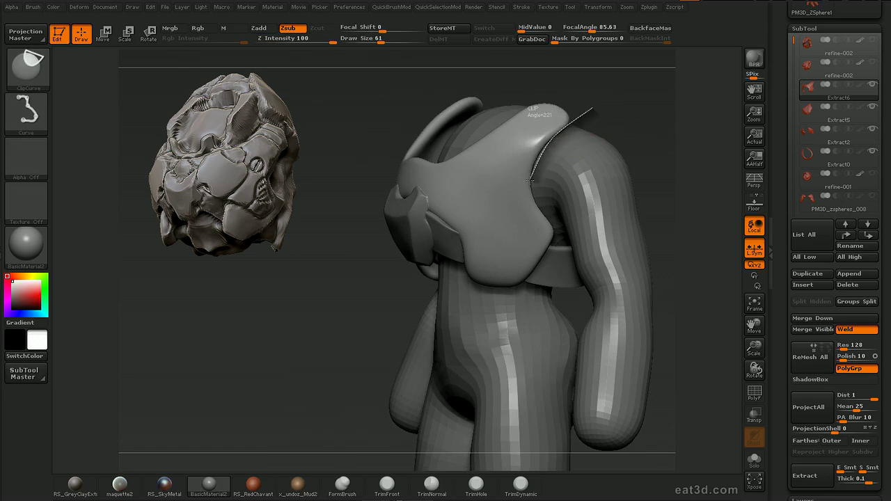
mouse_move(601, 275)
ctrl+shift+mouse_down()
mouse_move(579, 258)
mouse_move(596, 274)
ctrl+shift+mouse_up()
mouse_move(663, 207)
mouse_down()
mouse_move(536, 198)
mouse_move(610, 185)
mouse_move(679, 210)
mouse_move(700, 153)
mouse_move(686, 199)
mouse_up()
mouse_move(576, 195)
ctrl+shift+mouse_down()
mouse_move(495, 332)
mouse_move(527, 284)
mouse_move(481, 339)
ctrl+shift+mouse_up()
drag(686, 167, 695, 119)
Mask one half of the chest plate and clip the unmasked lobe's lower and inner edges with ClipCurve
mouse_move(282, 439)
ctrl+mouse_down()
mouse_move(416, 88)
mouse_move(459, 75)
ctrl+mouse_up()
mouse_move(690, 115)
mouse_down()
mouse_move(638, 126)
mouse_move(620, 139)
mouse_up()
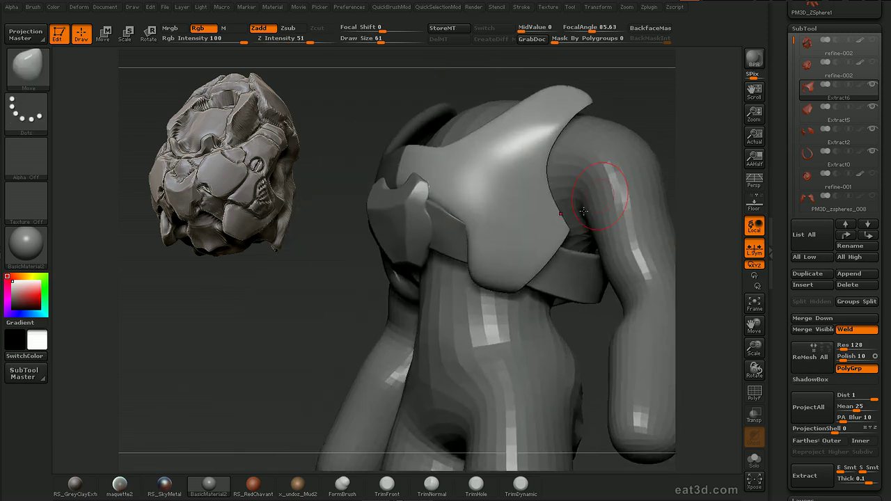
ctrl+shift+drag(543, 290, 492, 279)
ctrl+shift+drag(430, 265, 418, 252)
drag(668, 160, 613, 195)
ctrl+shift+drag(472, 296, 474, 216)
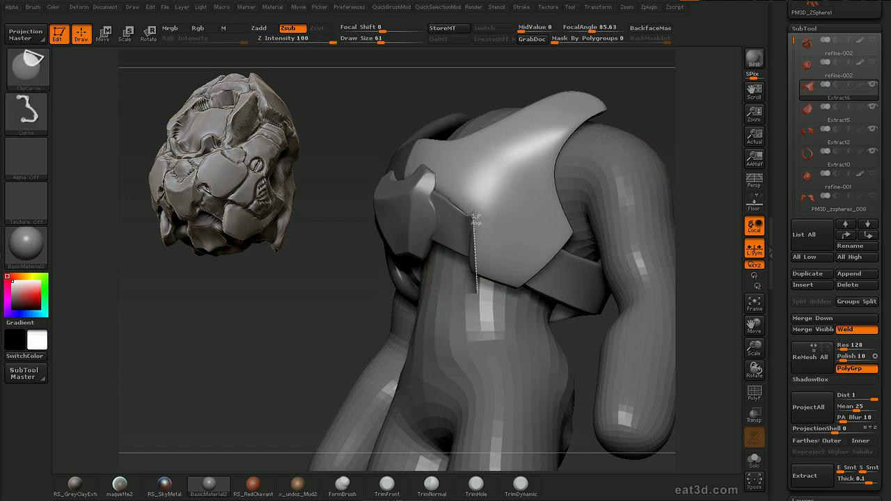
ctrl+shift+drag(396, 176, 390, 178)
mouse_move(314, 339)
mouse_down()
mouse_move(621, 225)
mouse_move(518, 300)
mouse_up()
Polish the unmasked half's outer face with hPolish at draw sizes 242 and 165
key(b)
key(h)
key(p)
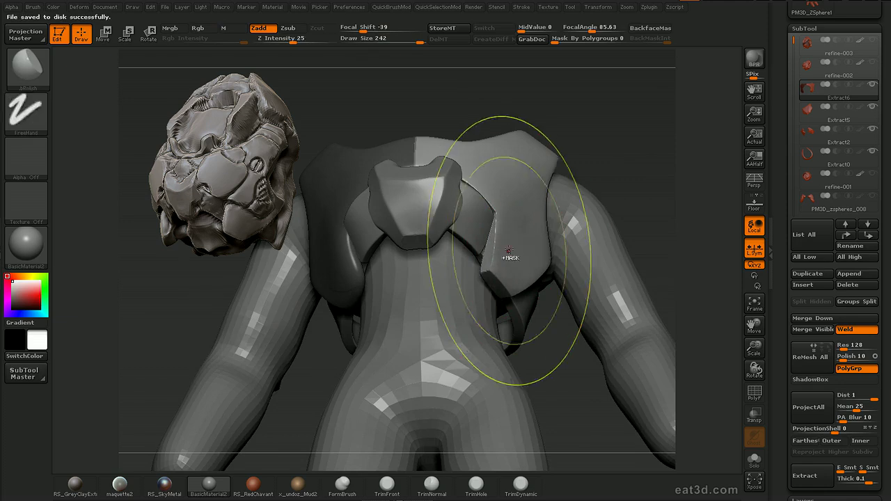
drag(589, 304, 502, 263)
key([)
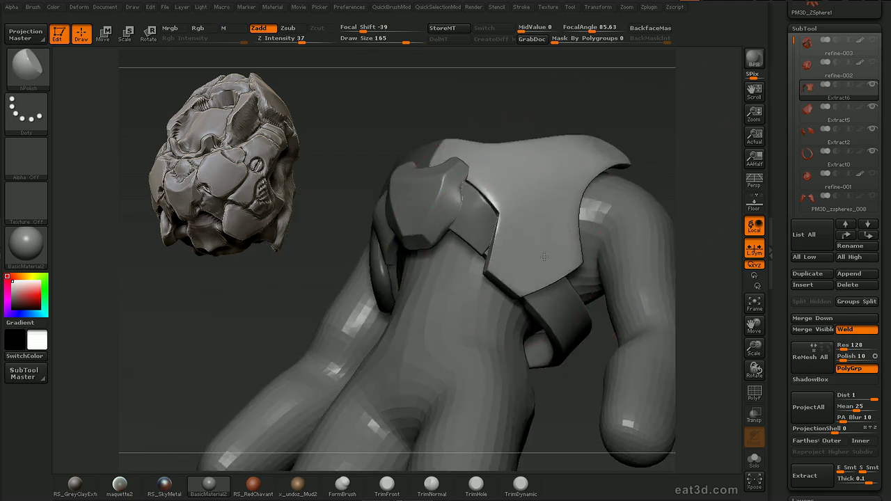
Isolate the chest plate and clip the unmasked half along its front band and lobe edge with ClipCurve
drag(665, 179, 704, 154)
key(alt+s)
mouse_move(584, 152)
mouse_down()
mouse_move(629, 243)
mouse_move(578, 315)
mouse_move(571, 261)
mouse_move(592, 367)
mouse_up()
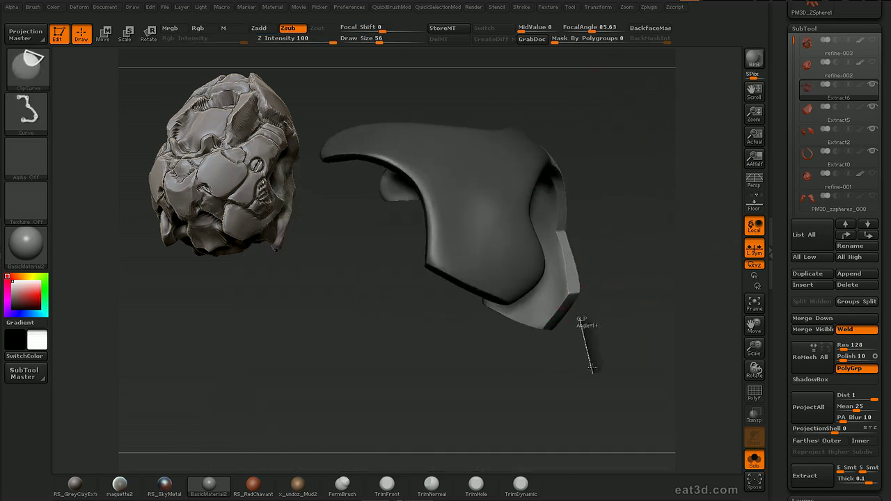
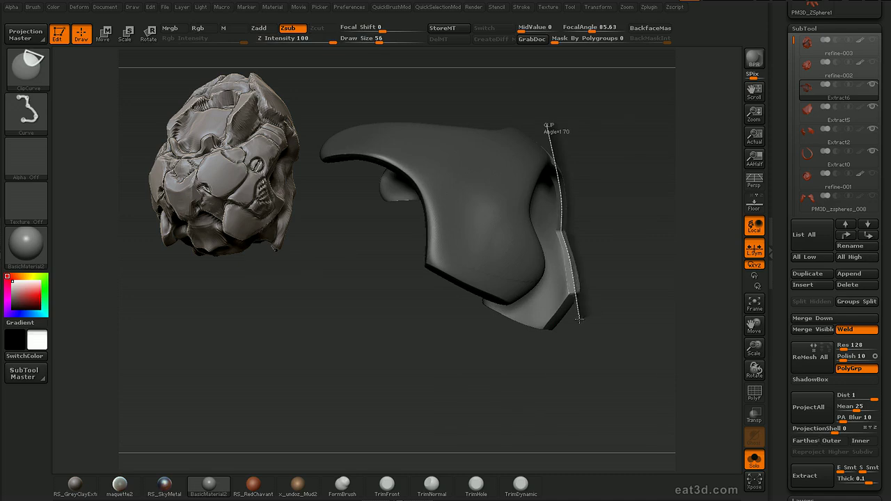
ctrl+shift+drag(580, 318, 581, 319)
mouse_move(585, 322)
mouse_down()
mouse_move(613, 300)
mouse_move(619, 330)
mouse_move(598, 359)
mouse_move(629, 342)
mouse_move(631, 355)
mouse_move(644, 333)
mouse_up()
ctrl+shift+drag(648, 255, 580, 322)
mouse_move(634, 330)
mouse_down()
mouse_move(625, 324)
mouse_move(670, 301)
mouse_move(622, 239)
mouse_move(599, 283)
mouse_up()
Clip the unmasked lobe's lower tip and the armhole edge with ClipCurve
mouse_move(552, 344)
ctrl+shift+mouse_down()
mouse_move(559, 335)
mouse_move(539, 306)
mouse_move(544, 324)
ctrl+shift+mouse_up()
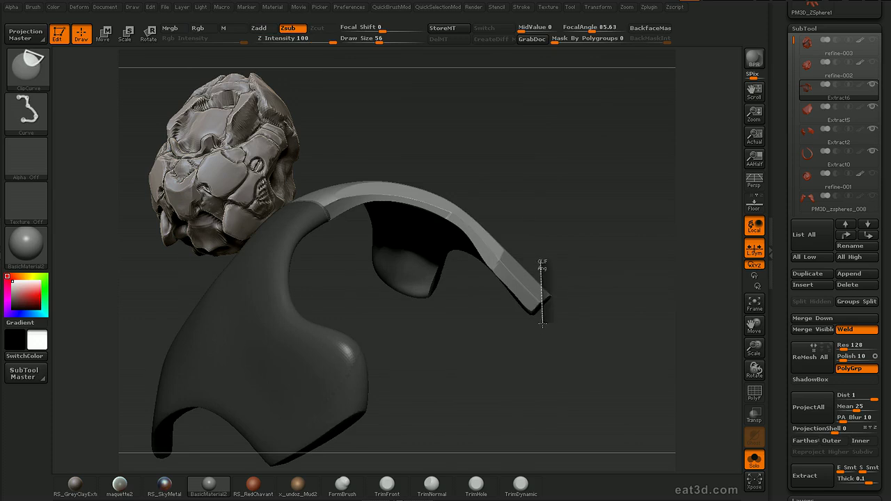
ctrl+shift+drag(542, 324, 543, 325)
mouse_move(586, 310)
mouse_down()
mouse_move(561, 354)
mouse_move(585, 328)
mouse_up()
mouse_move(587, 319)
ctrl+shift+mouse_down()
mouse_move(561, 175)
mouse_move(545, 162)
ctrl+shift+mouse_up()
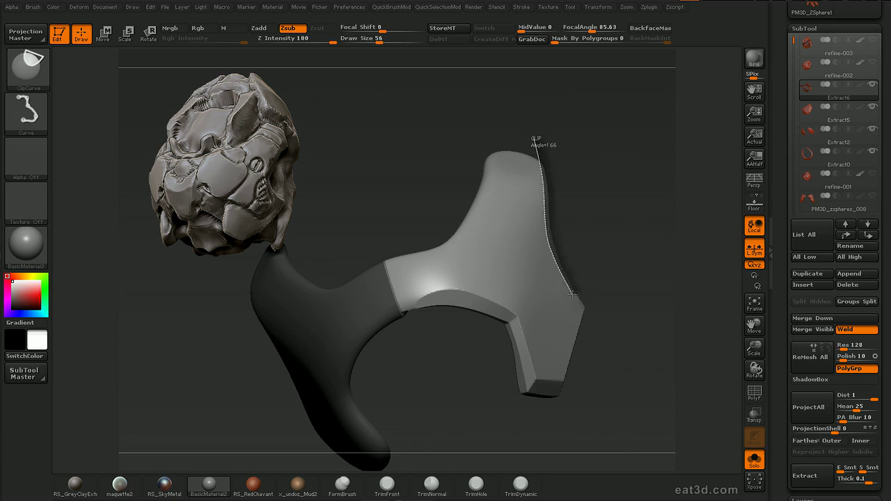
ctrl+shift+drag(613, 349, 617, 349)
Clear the chest plate's mask, restore its symmetry from the clipped half and show the other parts again
drag(648, 334, 611, 295)
mouse_move(663, 278)
alt+mouse_down()
mouse_move(633, 249)
mouse_move(654, 259)
mouse_move(680, 241)
mouse_move(637, 201)
mouse_move(684, 214)
alt+mouse_up()
key(ctrl+z)
ctrl+click(676, 243)
key(alt+shift+s)
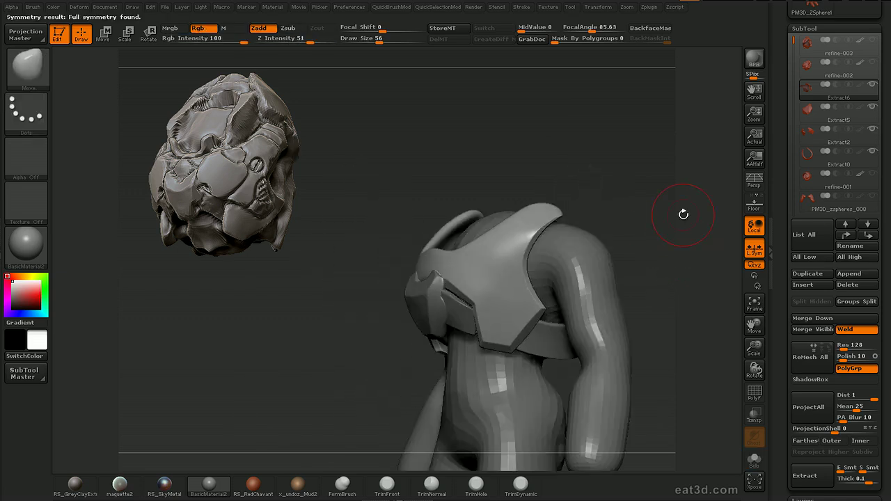
Adjust the chest plate's fit beside the central panel with the Move brush at draw size 127
drag(546, 106, 648, 221)
key(s)
drag(473, 187, 491, 187)
key(ctrl+z)
drag(481, 255, 472, 250)
drag(534, 287, 574, 233)
drag(599, 190, 551, 216)
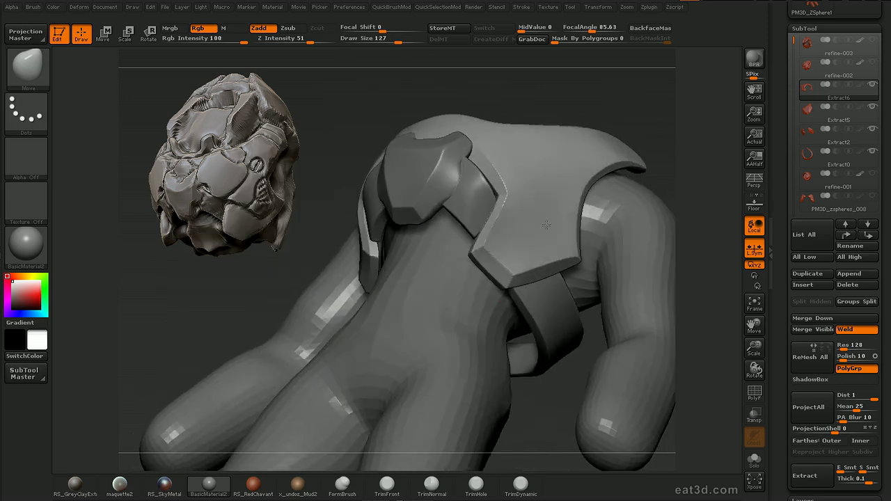
Flatten the chest plate's front and lower lobe with hPolish at draw sizes 151, 108 and 70
key(b)
key(h)
key(p)
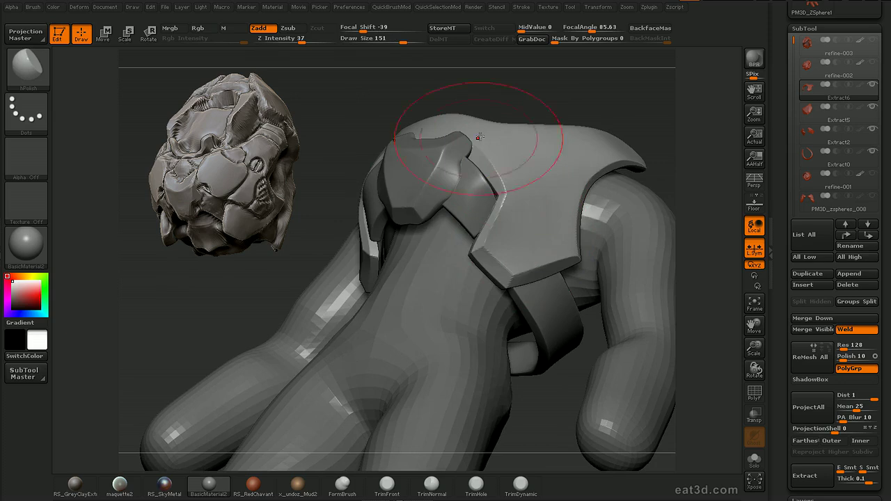
drag(610, 205, 543, 249)
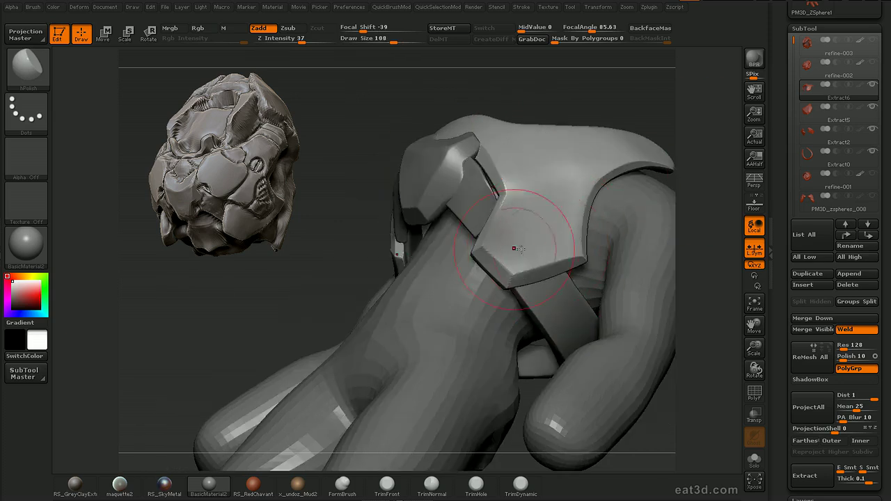
drag(713, 138, 710, 111)
key(s)
click(533, 282)
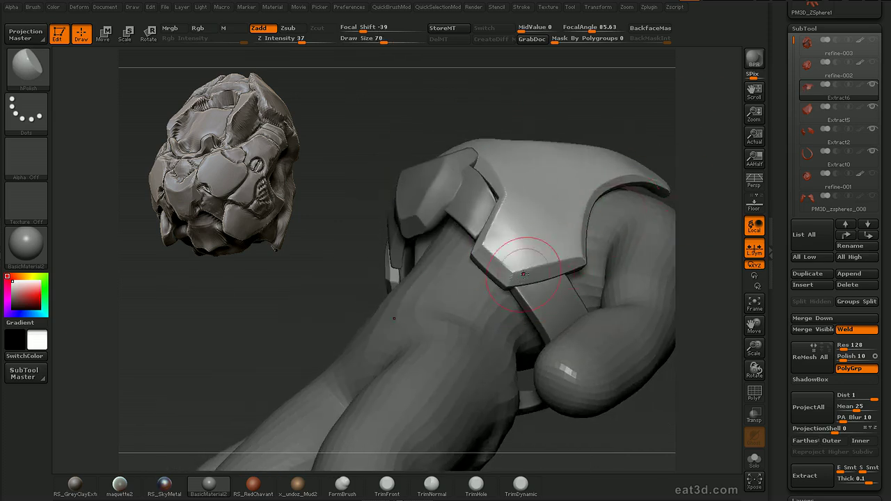
Polish the chest plate's outer face with hPolish at draw size 120 and its inner opening edge at 39
key(bracketright)
key(bracketright)
key(bracketright)
key(bracketright)
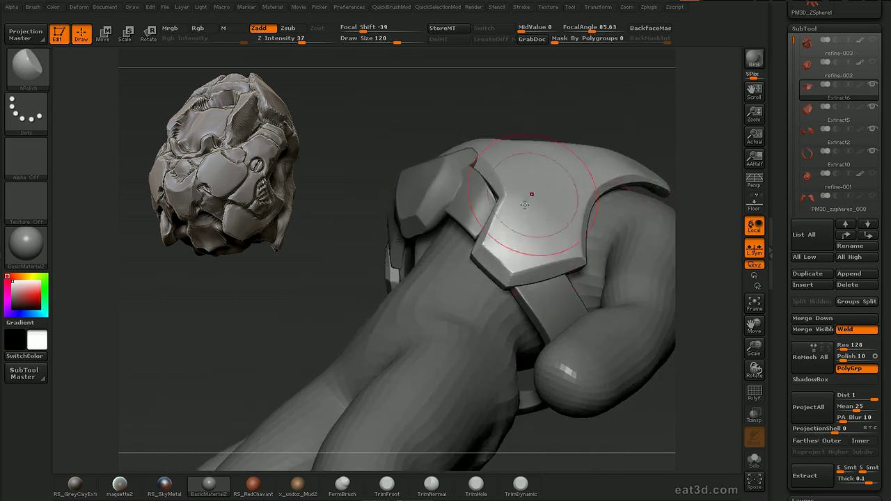
mouse_move(630, 118)
mouse_down()
mouse_move(669, 141)
mouse_move(700, 140)
mouse_move(655, 164)
mouse_up()
key(s)
click(482, 213)
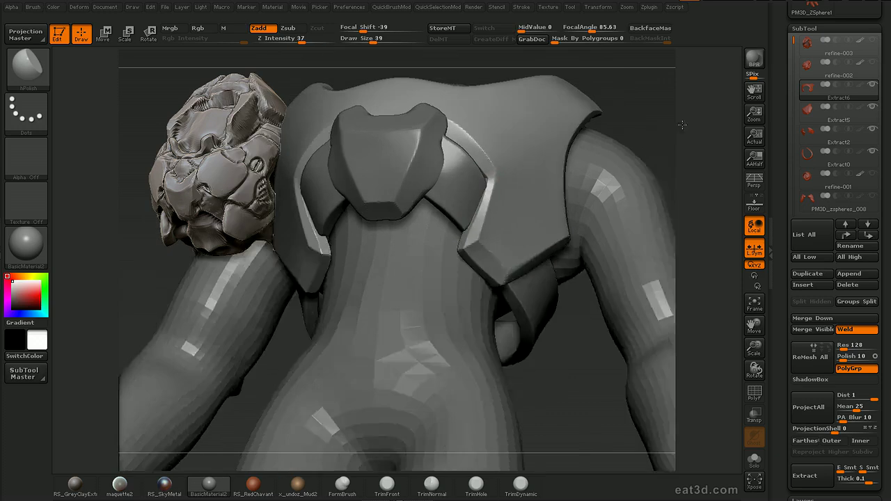
Polish the side lobe's face with hPolish at draw size 84 and Z Intensity 100, and smooth it
mouse_move(704, 174)
mouse_down()
mouse_move(718, 223)
mouse_move(724, 209)
mouse_move(686, 156)
mouse_move(632, 132)
mouse_move(635, 160)
mouse_up()
key(s)
click(498, 192)
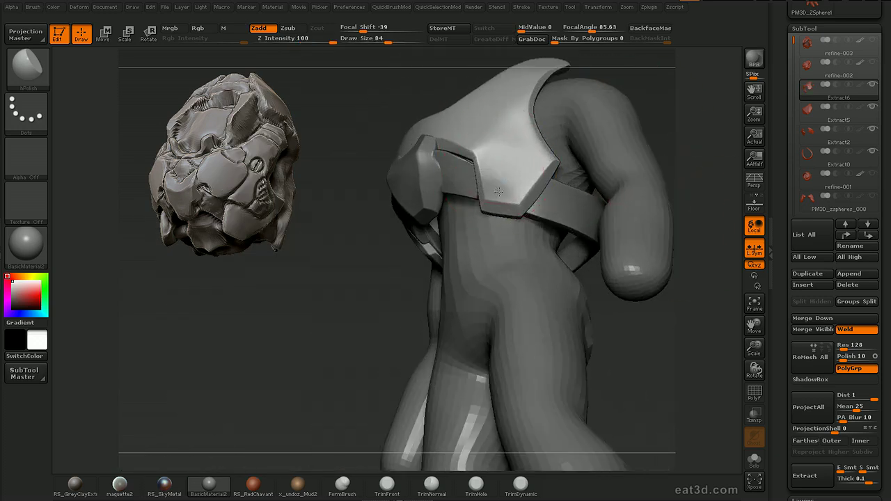
key(shift)
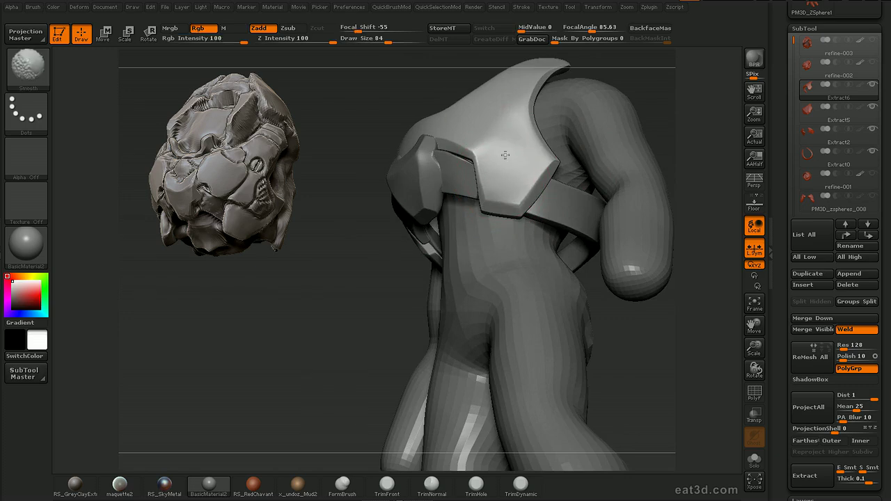
Bevel the chest plate's lower lobe, inner and armhole edges with hPolish at draw sizes 25 and 28
mouse_move(661, 133)
alt+mouse_down()
mouse_move(670, 163)
mouse_move(651, 135)
alt+mouse_up()
key(s)
click(523, 227)
drag(686, 198, 725, 195)
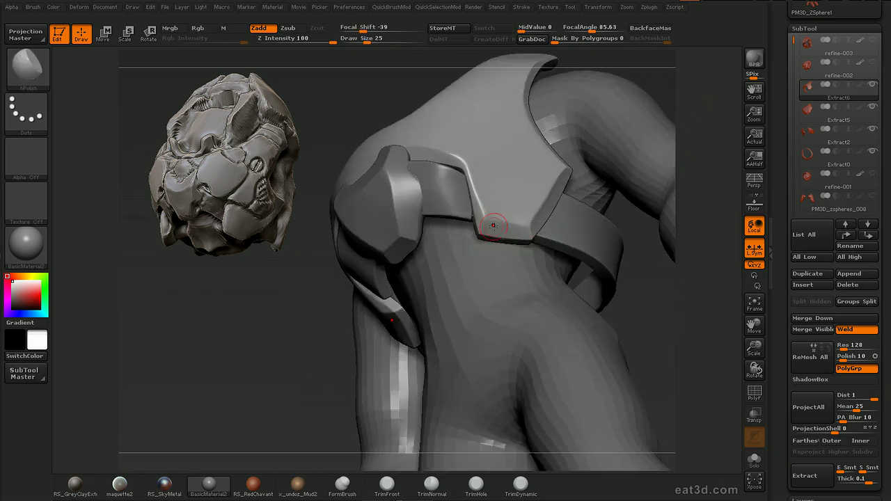
drag(618, 163, 488, 203)
drag(466, 169, 541, 261)
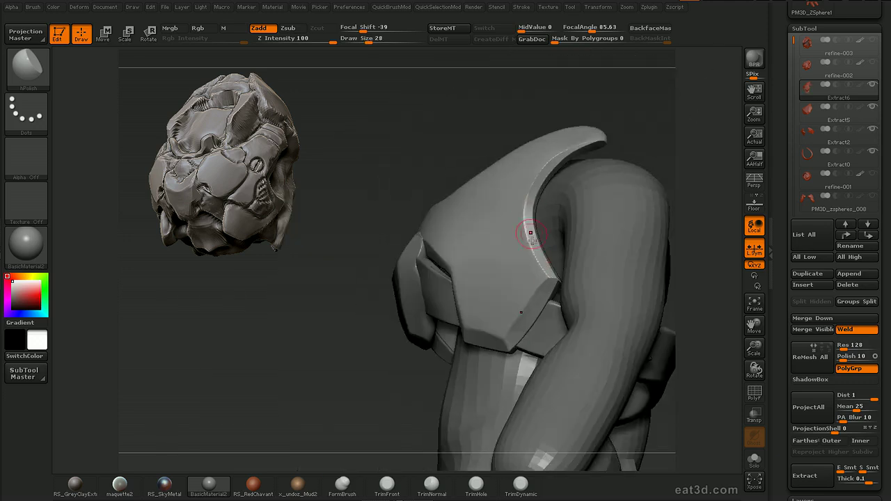
mouse_move(530, 198)
mouse_down()
mouse_move(683, 144)
mouse_move(655, 160)
mouse_up()
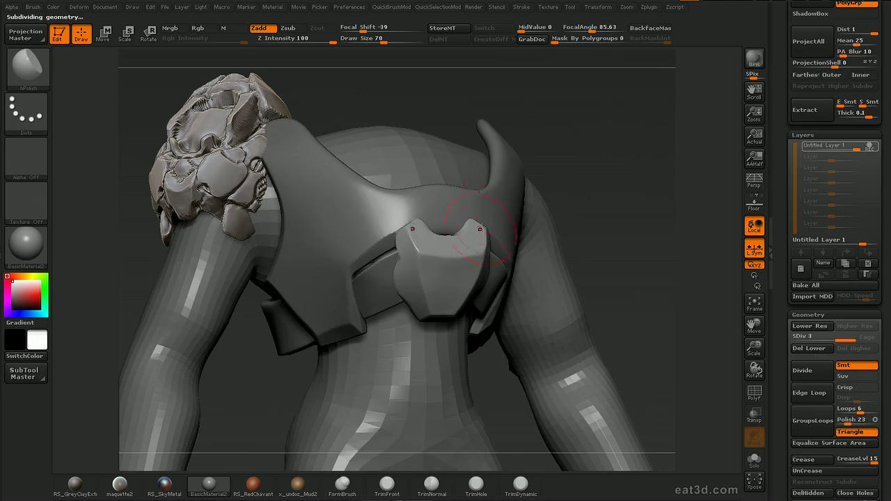
Trim the faceted central panel's sides and lower corners with ClipCurve
key(ctrl+shift)
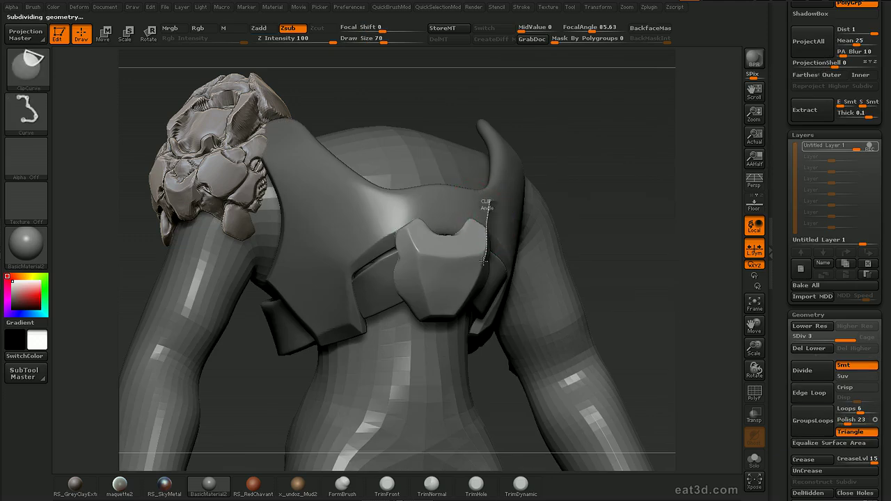
ctrl+shift+drag(499, 309, 500, 311)
mouse_move(627, 225)
mouse_down()
mouse_move(602, 208)
mouse_move(654, 194)
mouse_move(649, 179)
mouse_move(670, 185)
mouse_move(674, 208)
mouse_up()
alt+drag(674, 208, 693, 154)
alt+drag(532, 287, 535, 321)
key(ctrl+shift)
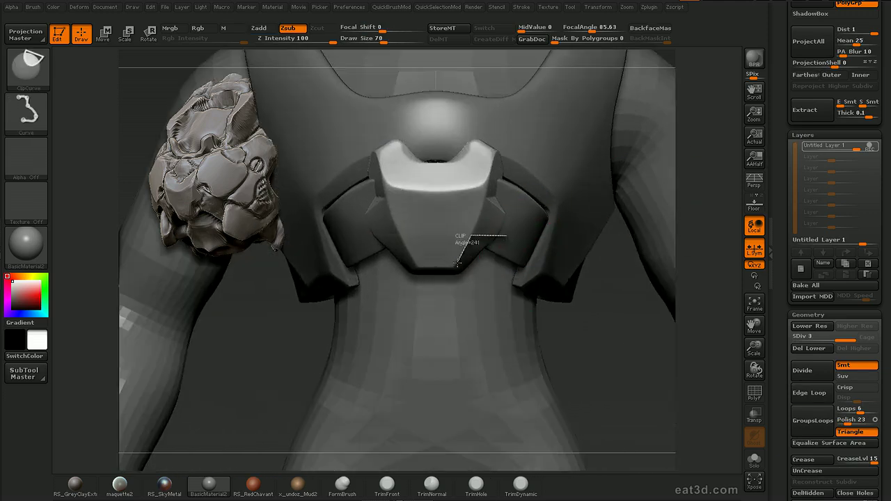
ctrl+shift+drag(466, 312, 466, 313)
mouse_move(640, 313)
mouse_down()
mouse_move(592, 299)
mouse_move(631, 316)
mouse_move(638, 282)
mouse_up()
Isolate the chest plate and mask its outer side faces with MaskPen, clearing the inner side with backface masking on
drag(781, 95, 781, 213)
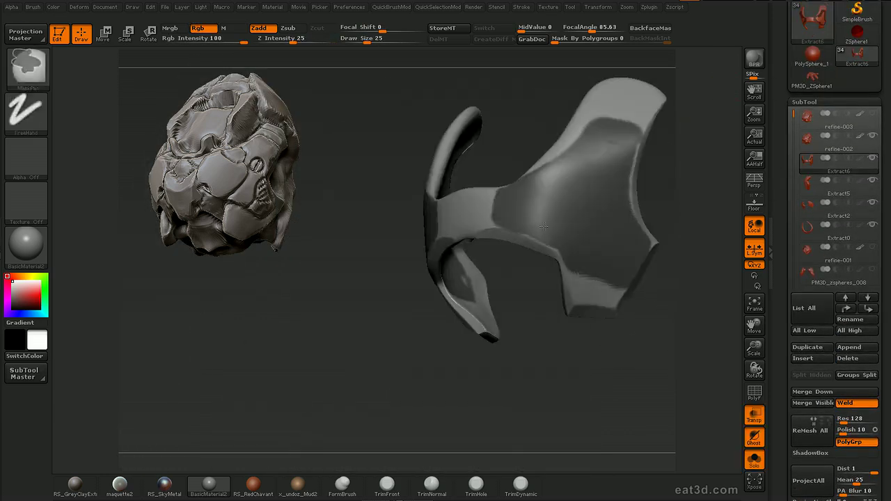
mouse_move(548, 301)
mouse_down()
mouse_move(578, 301)
mouse_move(537, 308)
mouse_up()
key(ctrl)
mouse_move(658, 98)
mouse_down()
mouse_move(607, 109)
mouse_move(617, 110)
mouse_up()
mouse_move(528, 231)
ctrl+alt+mouse_down()
mouse_move(524, 202)
mouse_move(553, 227)
mouse_move(589, 204)
mouse_move(571, 179)
ctrl+alt+mouse_up()
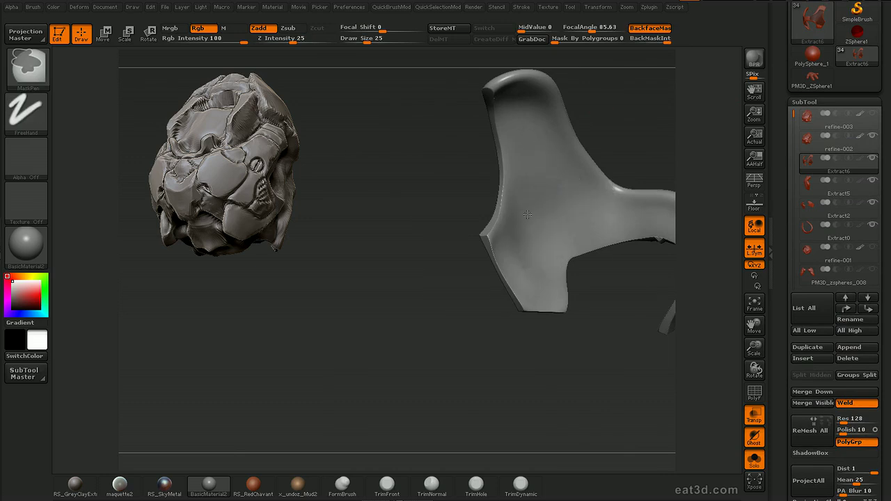
drag(592, 262, 592, 175)
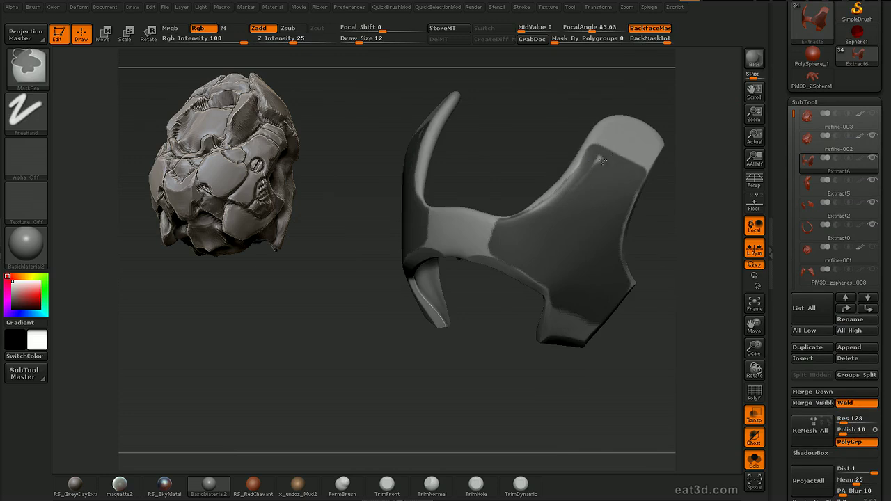
Refine the mask's border along the shoulder, armhole and lower lobe edges with MaskPen at draw size 12
drag(652, 185, 691, 159)
alt+drag(691, 158, 600, 165)
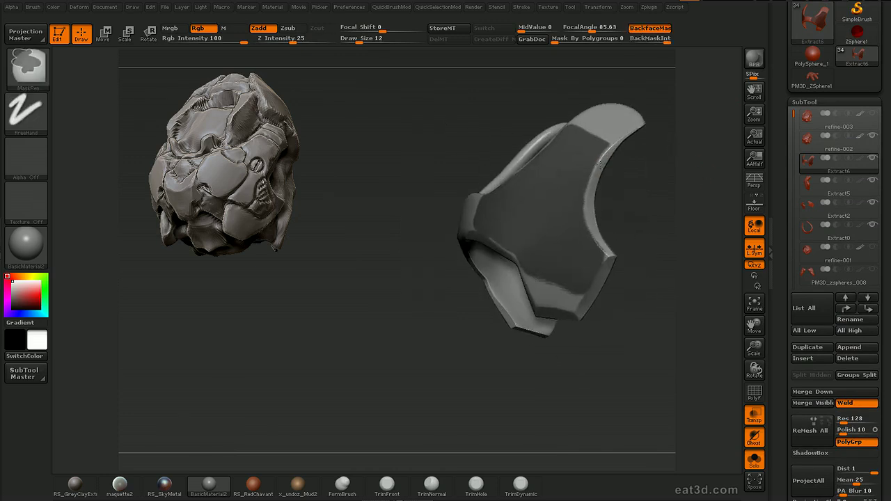
drag(626, 265, 594, 282)
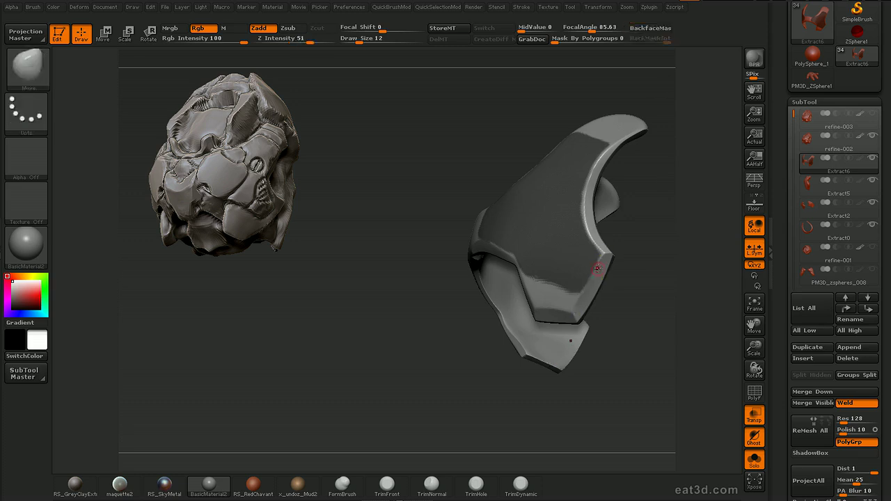
drag(618, 327, 697, 359)
drag(776, 296, 762, 195)
drag(771, 363, 772, 407)
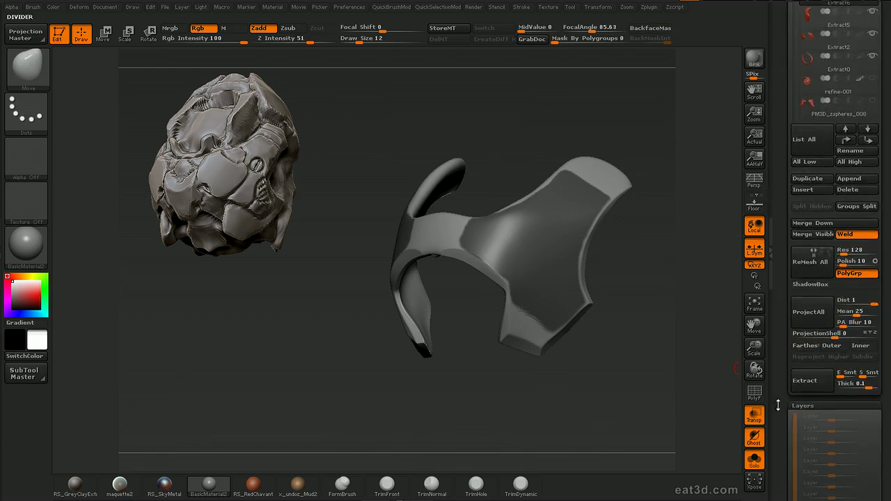
Select the newly extracted chest overlay plate and reorder it in the subtool list next to Extract0, above refine-001
drag(794, 190, 793, 238)
click(808, 110)
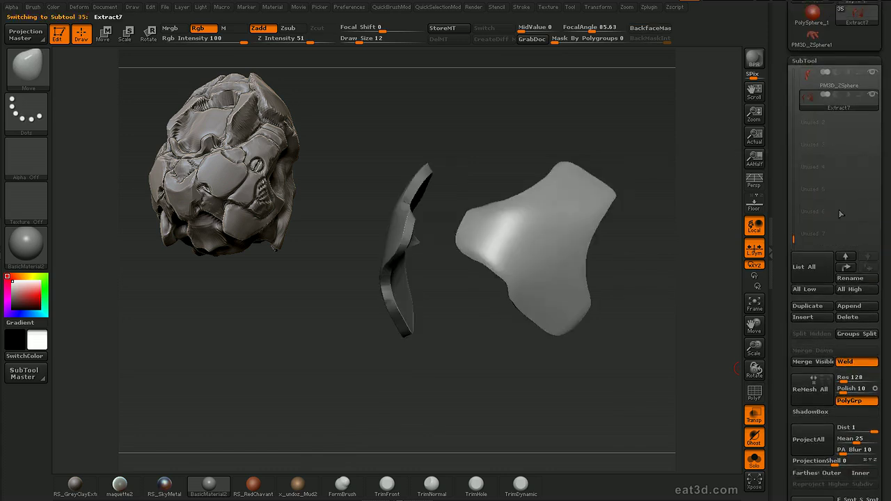
key(ctrl+Down)
key(ctrl+Down)
key(ctrl+Down)
key(ctrl+Down)
key(ctrl+Down)
key(ctrl+Down)
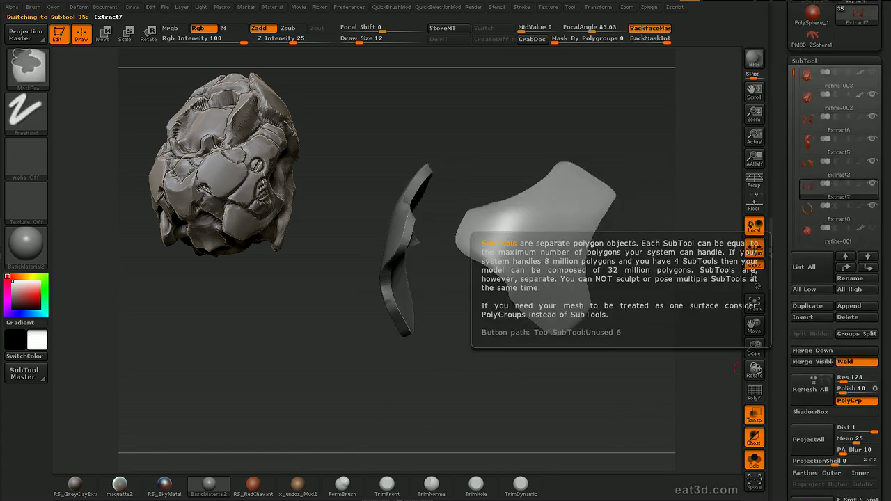
Show the polyframe, give the small stray block on the plate's inner side its own polygroup and isolate it
drag(659, 171, 655, 292)
key(shift+f)
drag(601, 331, 600, 299)
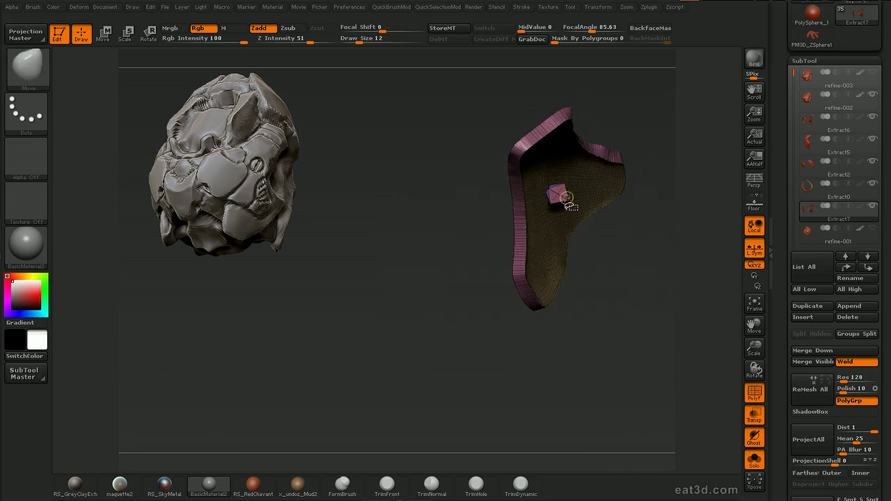
ctrl+shift+click(567, 199)
key(space)
click(623, 355)
drag(547, 357, 552, 358)
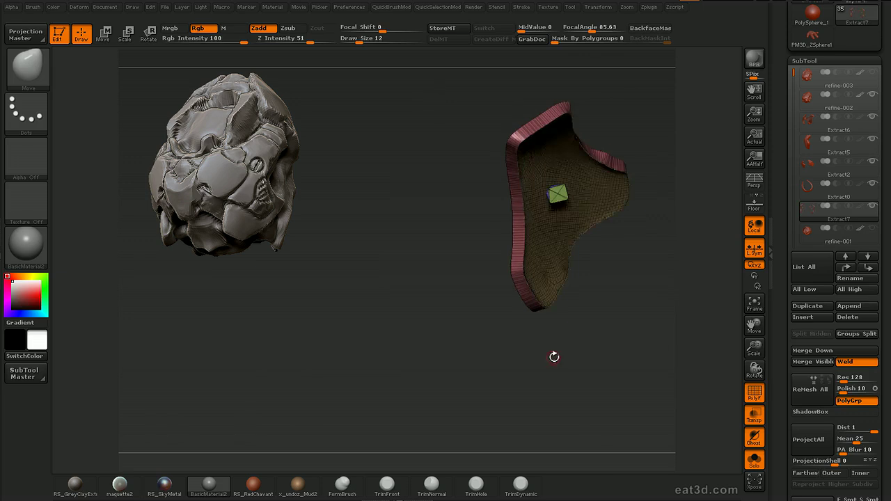
ctrl+shift+click(561, 197)
Invert the visibility to show the plate and delete the hidden stray block geometry
scroll(782, 204, down, 1)
scroll(782, 205, down, 5)
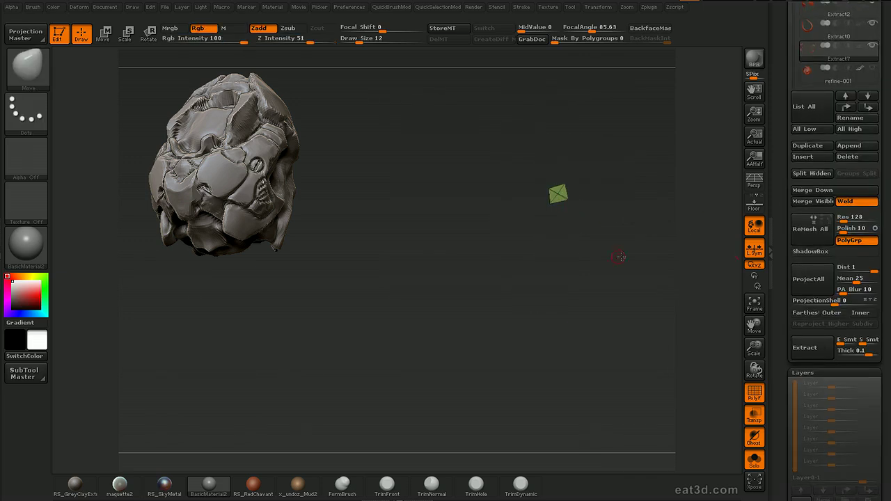
scroll(781, 225, down, 10)
key(ctrl+shift)
ctrl+shift+drag(658, 346, 675, 352)
click(822, 396)
drag(696, 385, 614, 263)
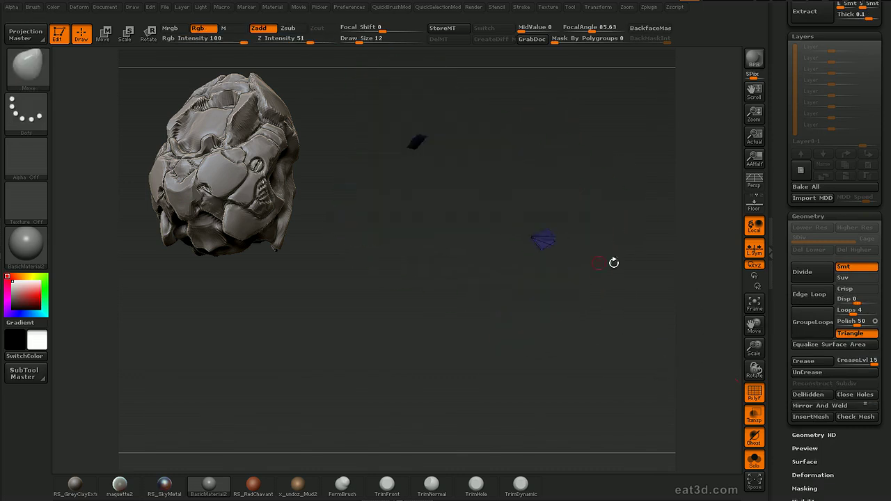
ctrl+shift+drag(676, 333, 692, 353)
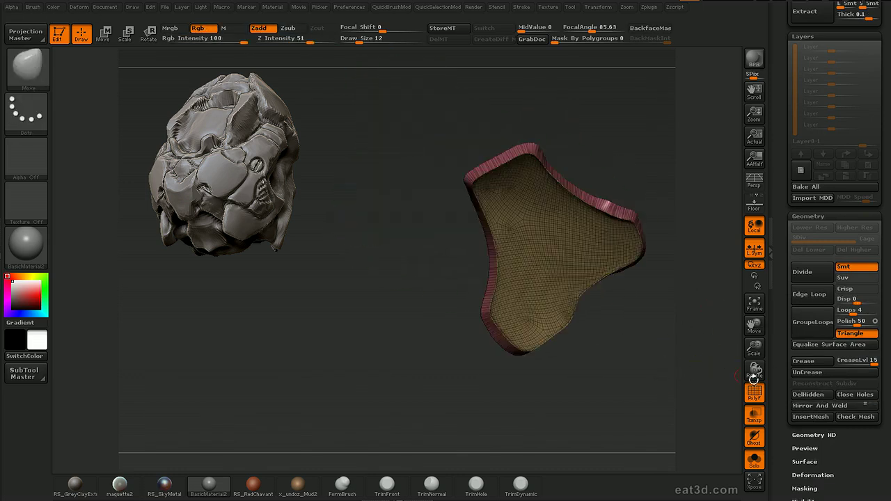
click(817, 395)
Box-select the plate on one side of the body and remove its mirrored counterpart
drag(648, 376, 401, 351)
key(2)
key(2)
click(372, 309)
ctrl+shift+drag(383, 174, 498, 372)
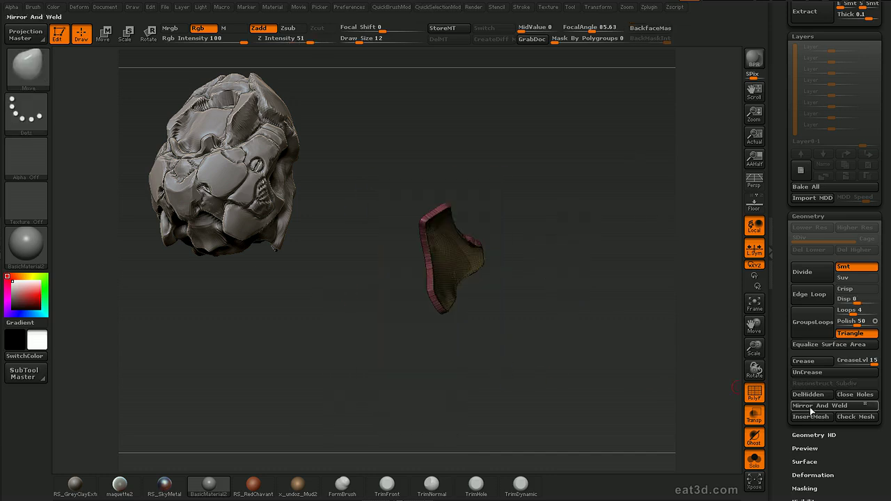
drag(576, 352, 642, 303)
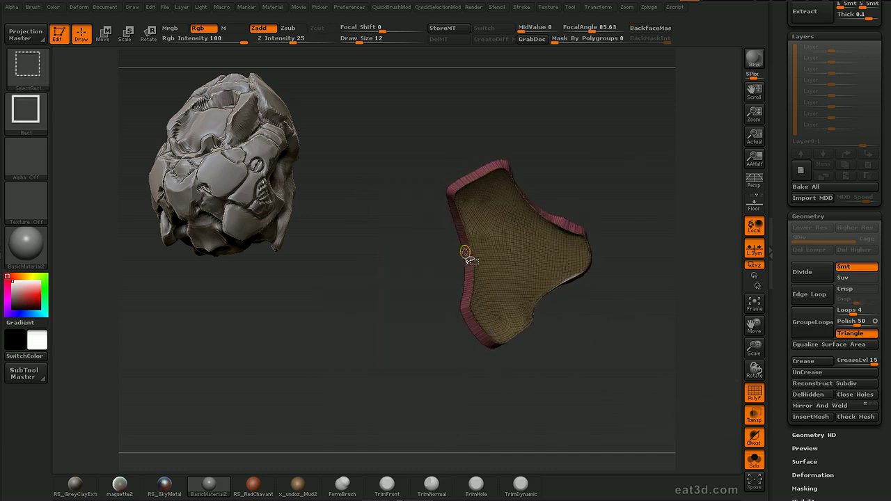
Isolate the plate's rim polygroup to inspect its border, and bring the whole plate back into view
ctrl+shift+click(466, 255)
mouse_move(426, 307)
mouse_down()
mouse_move(420, 296)
mouse_move(408, 310)
mouse_up()
ctrl+shift+drag(409, 310, 578, 385)
key(3)
click(406, 426)
ctrl+shift+click(427, 316)
drag(686, 287, 763, 326)
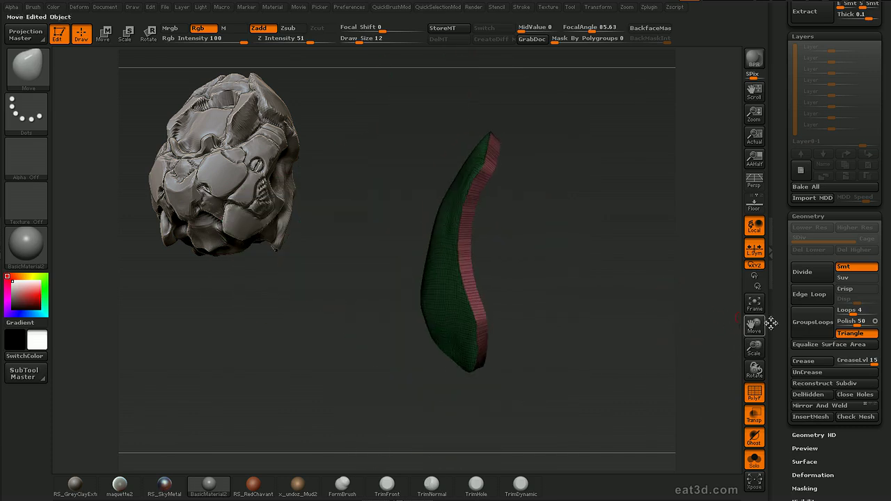
Add edge loops along the plate's polygroup borders with GroupsLoops at Loops 7 and Polish 8
click(843, 326)
click(843, 325)
click(815, 327)
mouse_move(601, 388)
mouse_down()
mouse_move(621, 400)
mouse_move(619, 376)
mouse_move(626, 400)
mouse_move(620, 335)
mouse_up()
key(f)
key(shift+f)
key(shift+f)
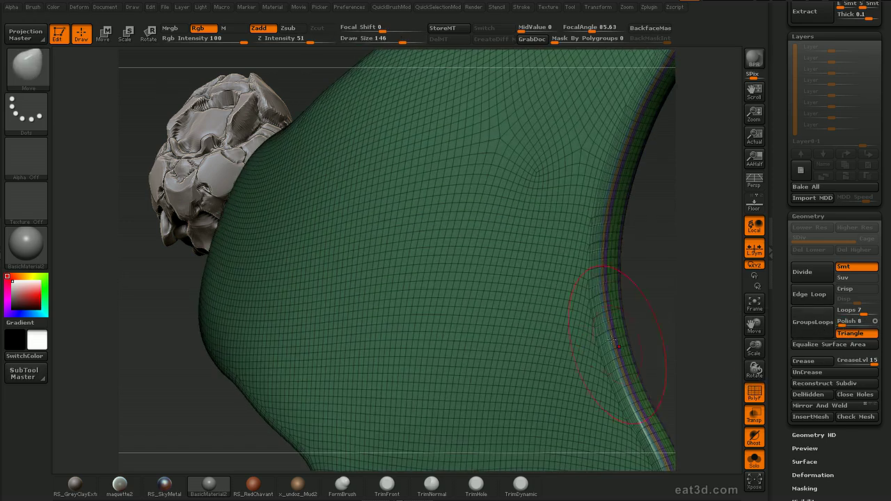
key(f)
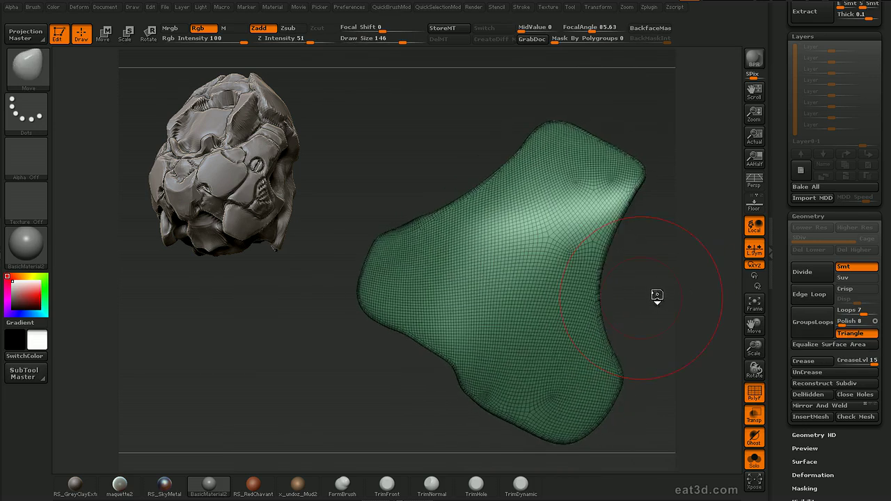
Show the plate on the full torso without polyframe and subdivide it to smooth its surface
key(shift+s)
key(ctrl+t)
alt+drag(706, 335, 693, 297)
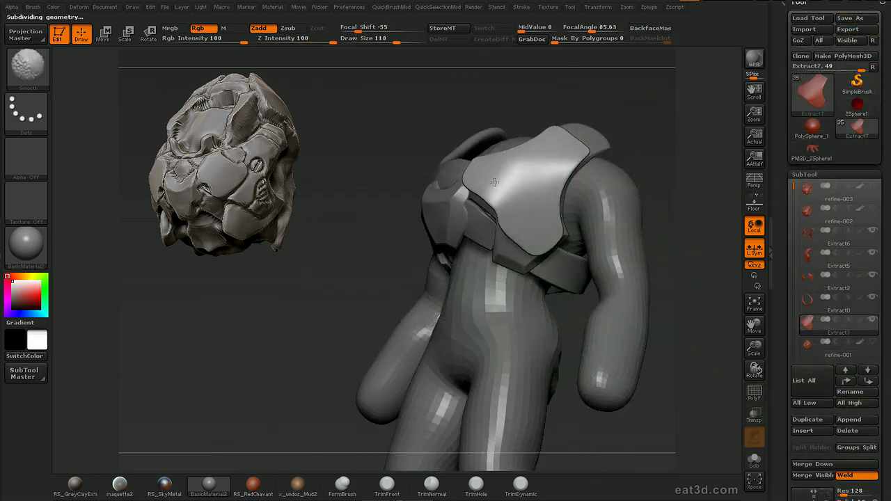
key(shift)
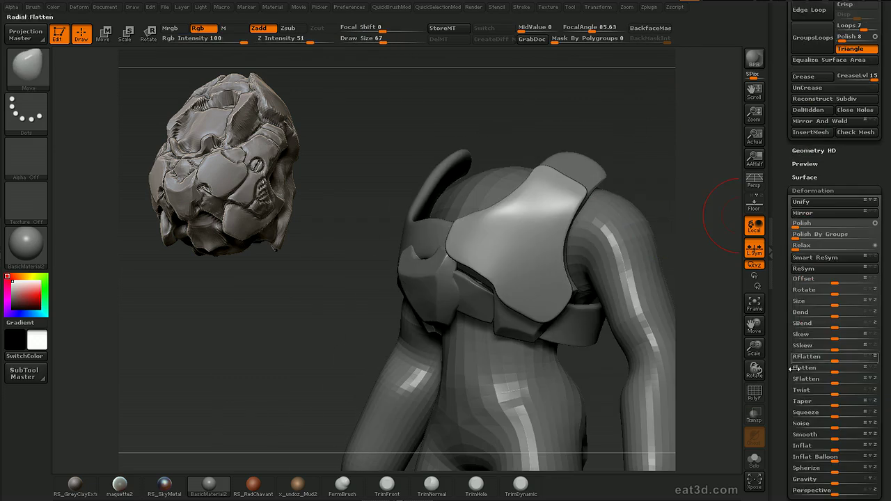
Apply the Relax deformation to the plate, checking its topology with the polyframe on
scroll(794, 369, down, 2)
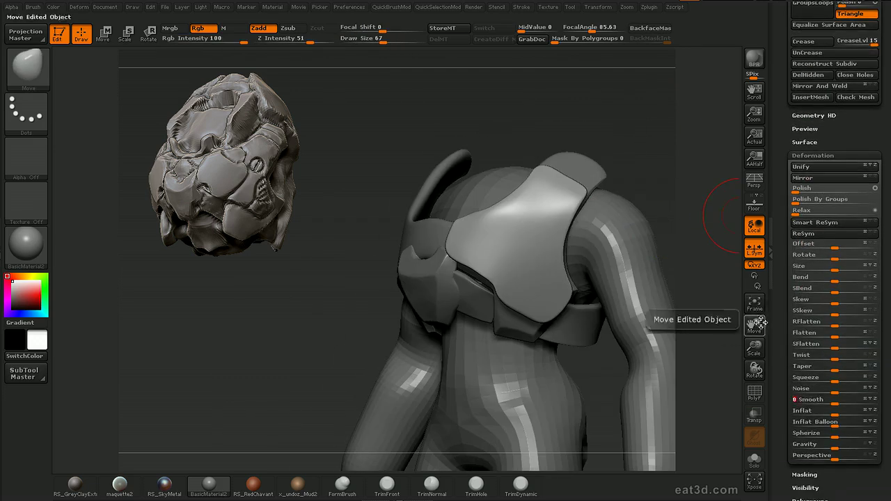
key(shift+f)
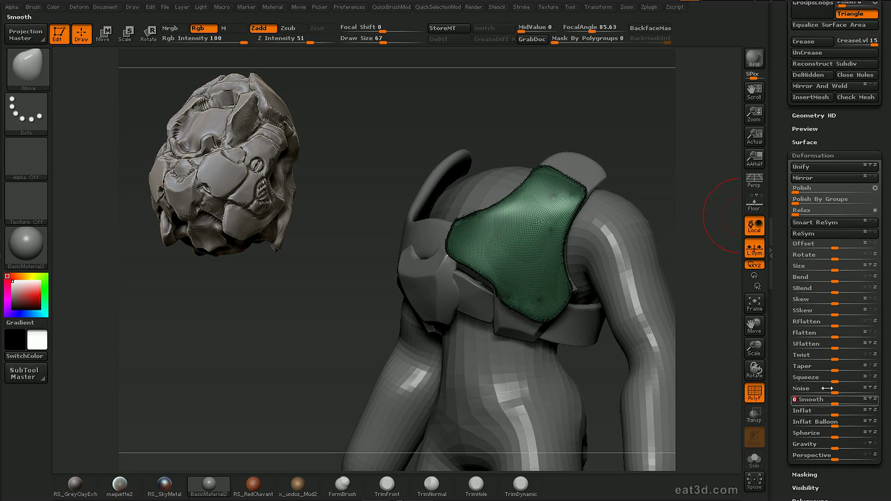
click(873, 208)
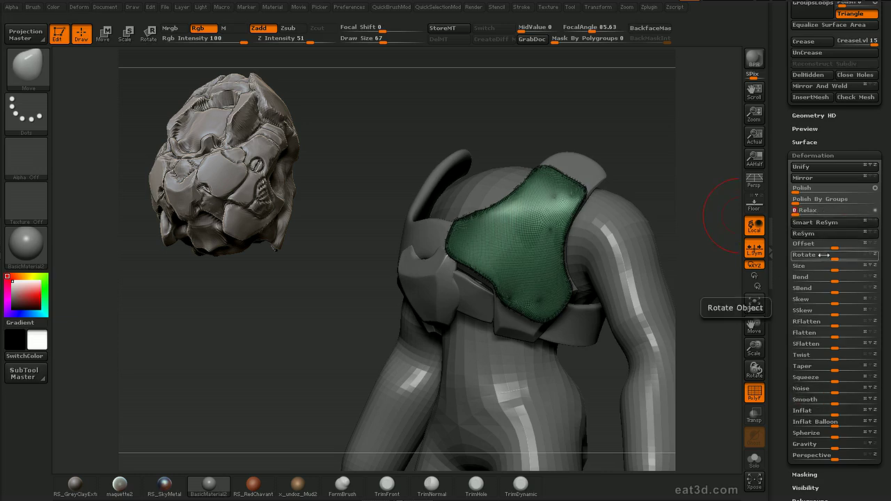
key(shift+f)
Clip the plate's lower edge, lower outer corner and armhole side into crisp lines with ClipCurve
mouse_move(683, 263)
mouse_down()
mouse_move(700, 221)
mouse_move(685, 213)
mouse_up()
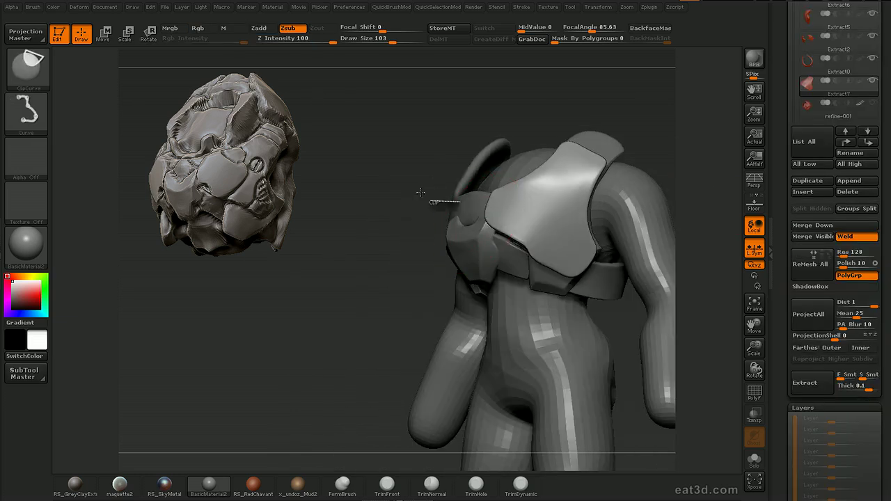
ctrl+shift+drag(421, 193, 544, 256)
ctrl+shift+drag(495, 230, 495, 229)
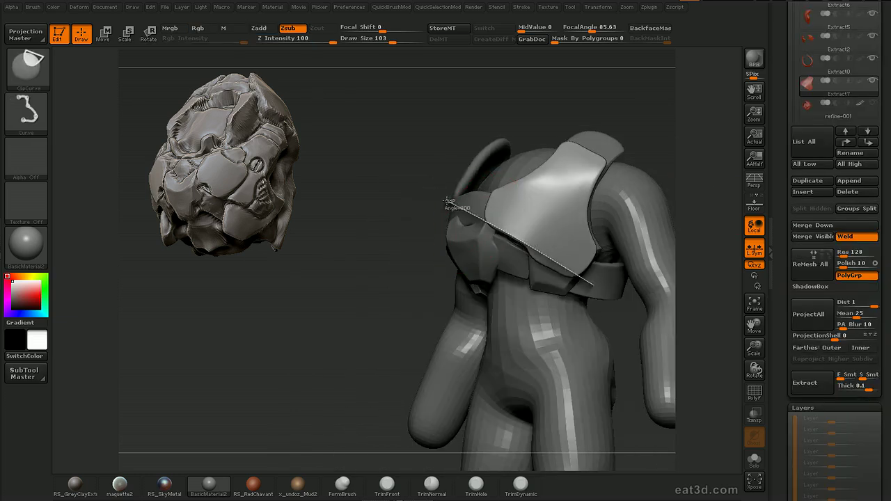
ctrl+shift+drag(613, 188, 540, 262)
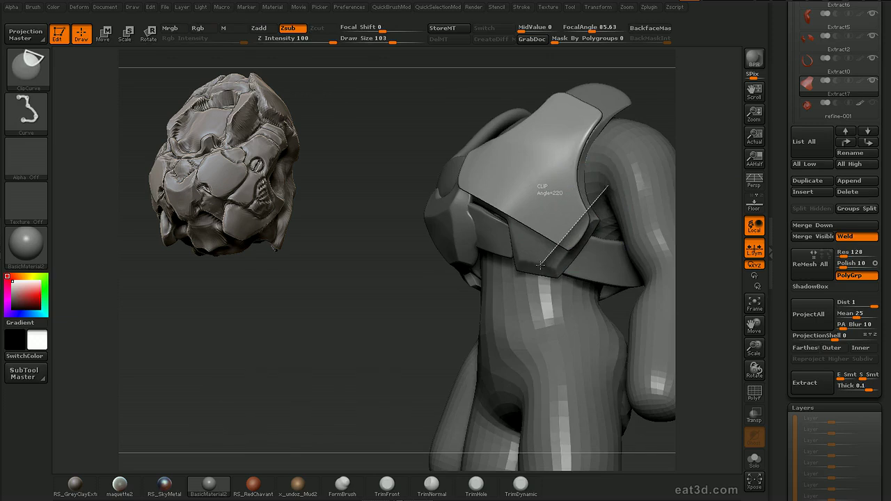
mouse_move(642, 82)
mouse_down()
mouse_move(637, 116)
mouse_move(600, 147)
mouse_up()
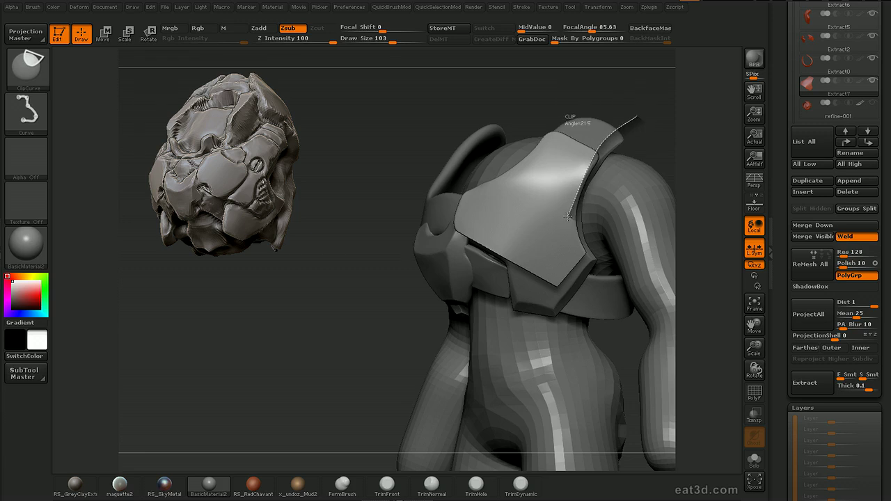
ctrl+shift+drag(591, 270, 592, 269)
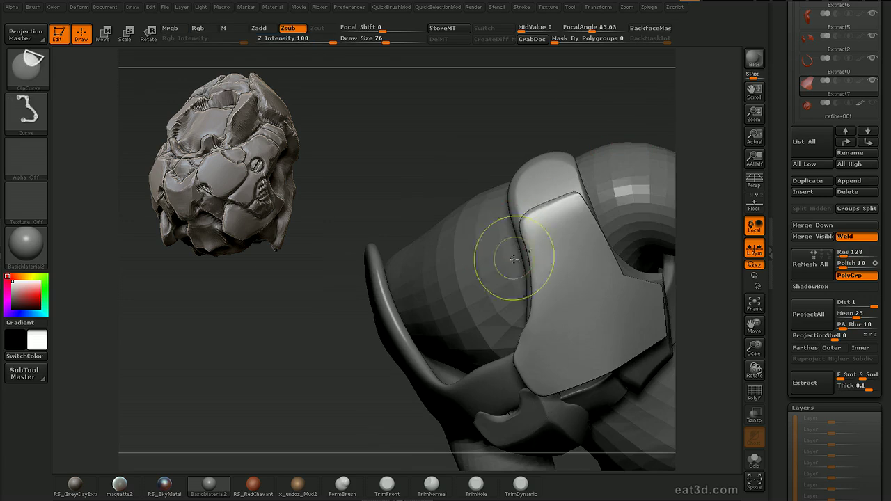
Clip the plate's shoulder end straight and trim its inner neckline edge along a curve with ClipCurve
mouse_move(514, 259)
ctrl+shift+mouse_down()
mouse_move(530, 218)
mouse_move(597, 188)
ctrl+shift+mouse_up()
mouse_move(687, 159)
mouse_down()
mouse_move(676, 175)
mouse_move(648, 151)
mouse_move(599, 150)
mouse_up()
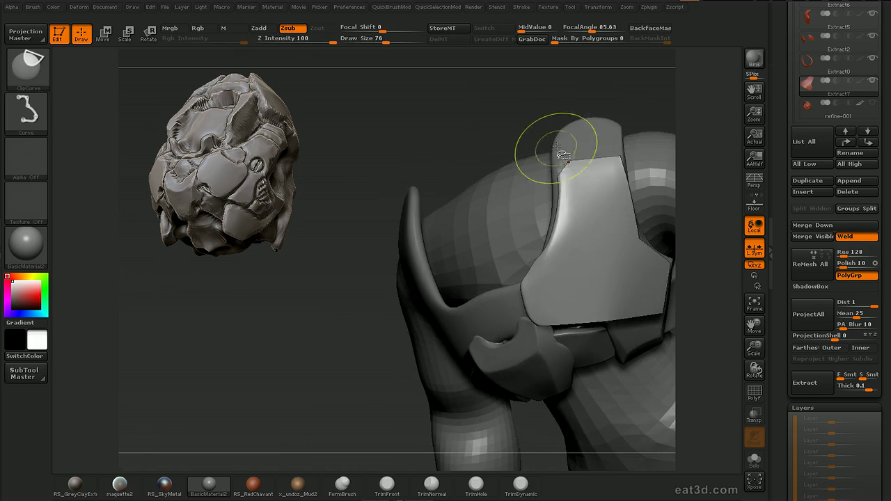
mouse_move(560, 147)
ctrl+shift+mouse_down()
mouse_move(563, 203)
mouse_move(545, 262)
ctrl+shift+mouse_up()
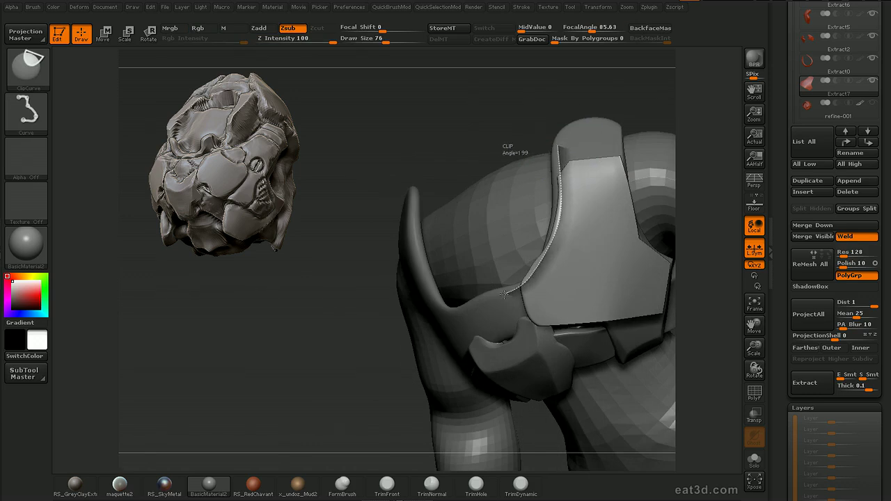
ctrl+shift+drag(489, 316, 489, 318)
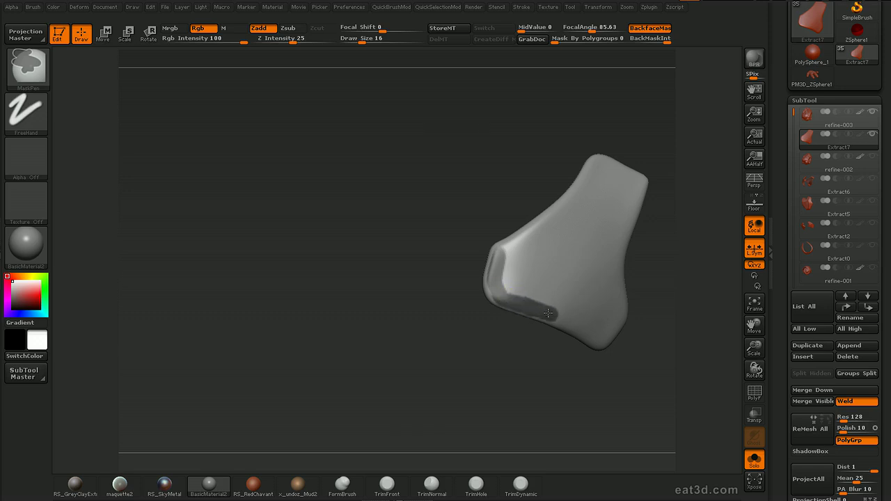
Mask a band along the isolated plate's inner end and upper edge with MaskPen at draw size 16
drag(519, 400, 514, 394)
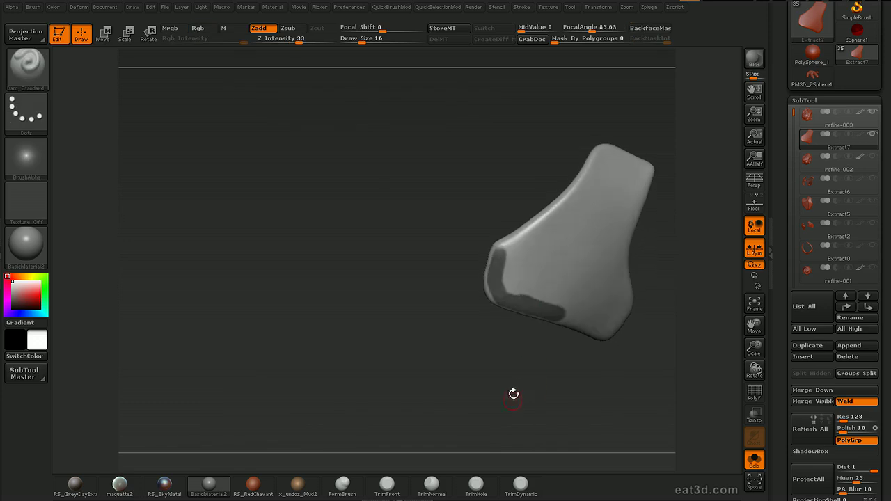
key(ctrl)
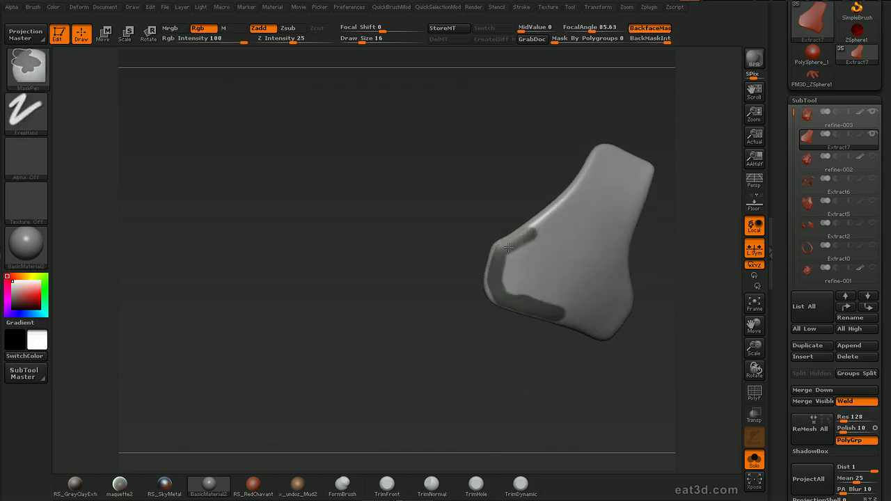
ctrl+drag(542, 230, 496, 245)
drag(710, 213, 718, 219)
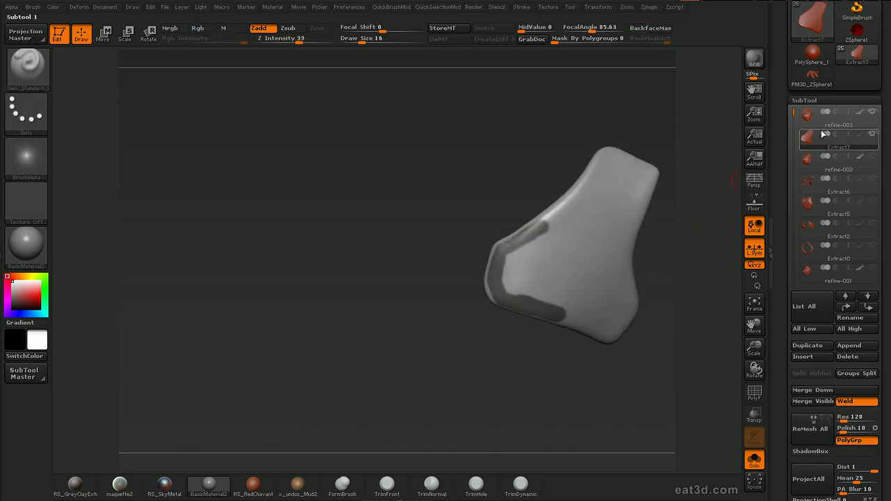
Extend the mask over the plate's inner lobe with MaskPen at draw size 22, using the refine-002 sculpt as transparent reference
key(ctrl)
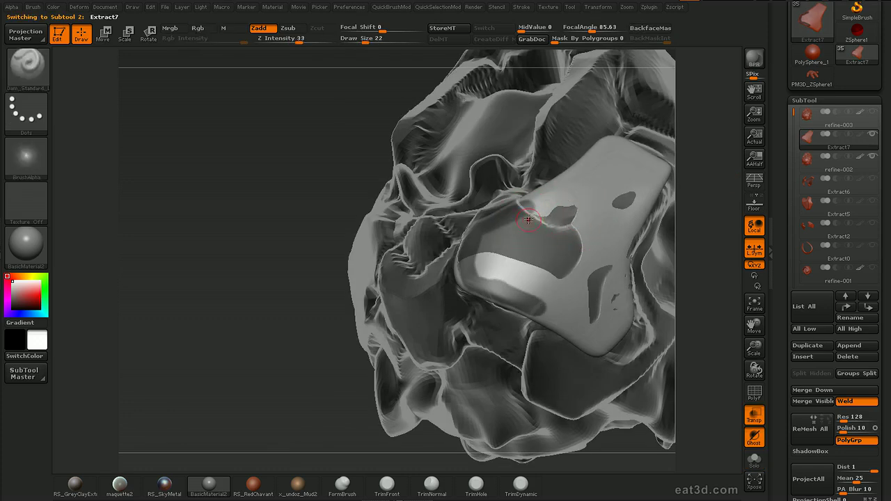
key(ctrl)
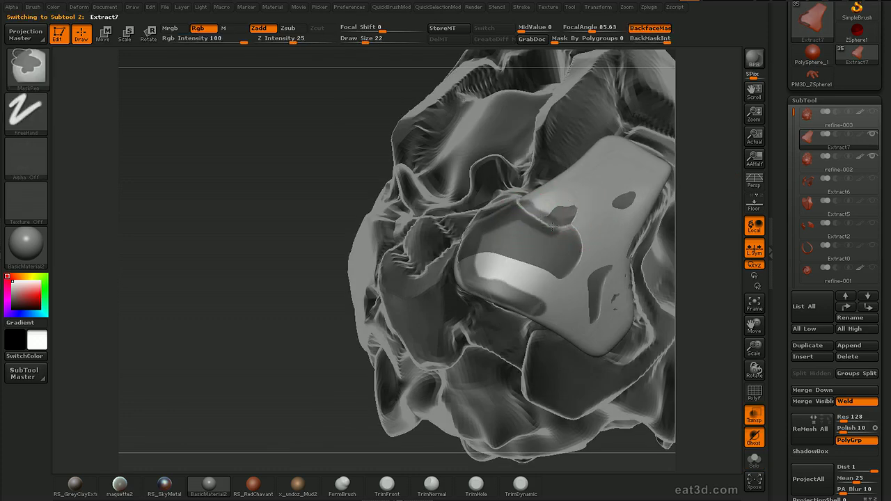
ctrl+drag(542, 299, 575, 257)
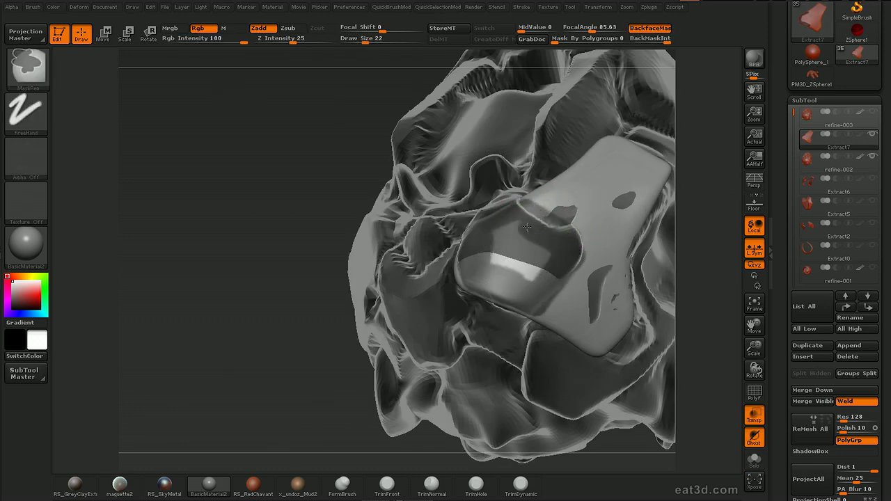
mouse_move(703, 210)
mouse_down()
mouse_move(677, 211)
mouse_move(722, 209)
mouse_move(724, 225)
mouse_move(663, 255)
mouse_move(726, 223)
mouse_up()
key(shift+s)
alt+drag(726, 223, 724, 225)
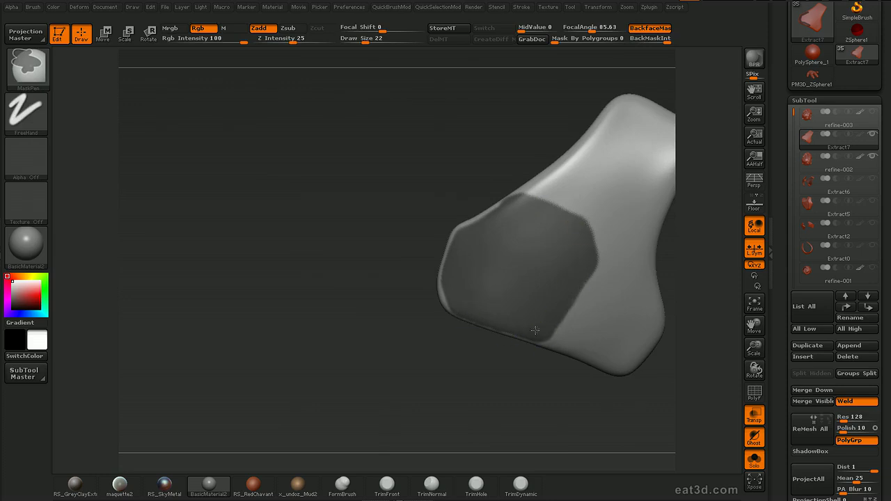
Refine the lobe mask's border with MaskPen at draw size 17, leaving a thin unmasked rim along the inner edges
drag(481, 223, 490, 188)
key(ctrl)
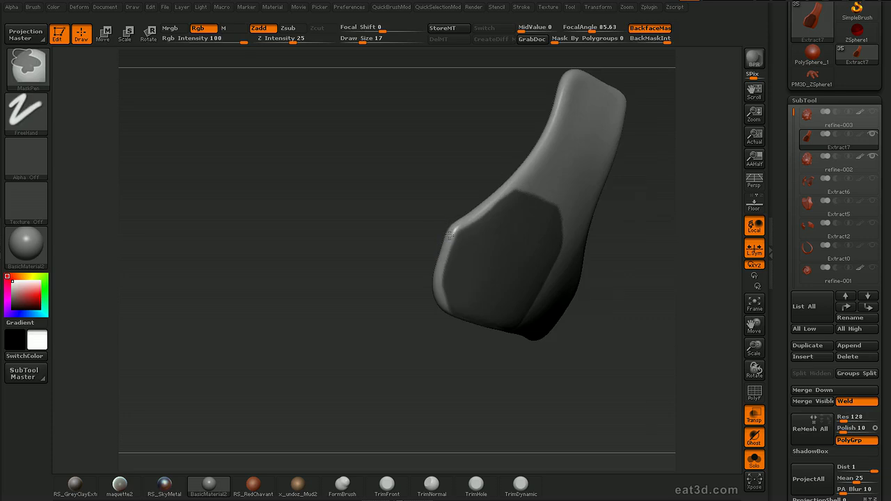
mouse_move(431, 299)
mouse_down()
mouse_move(436, 282)
mouse_move(448, 313)
mouse_up()
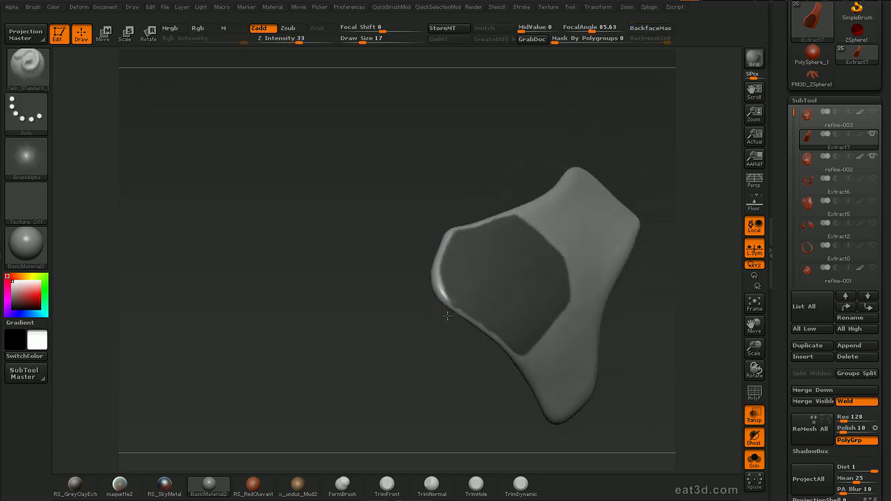
mouse_move(533, 379)
mouse_down()
mouse_move(464, 402)
mouse_move(639, 314)
mouse_up()
drag(784, 328, 808, 236)
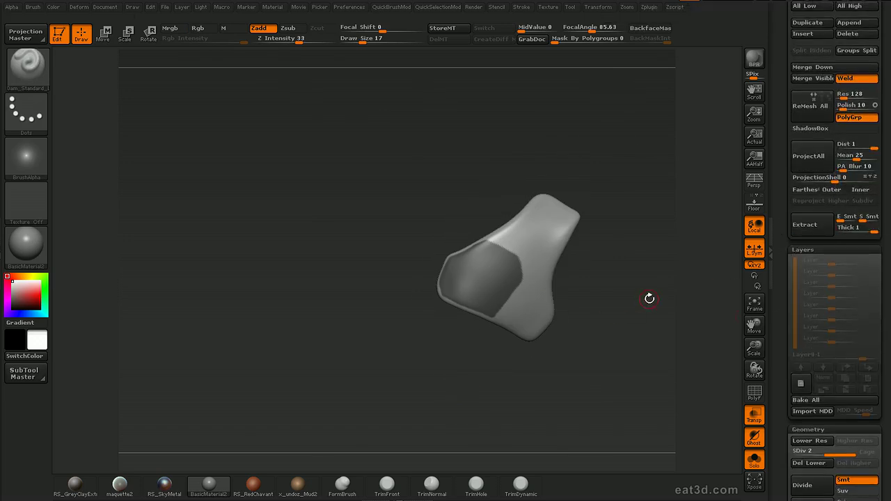
Extract the masked lobe as a separate plate with thickness 0.1 and select the new subtool
scroll(793, 139, up, 8)
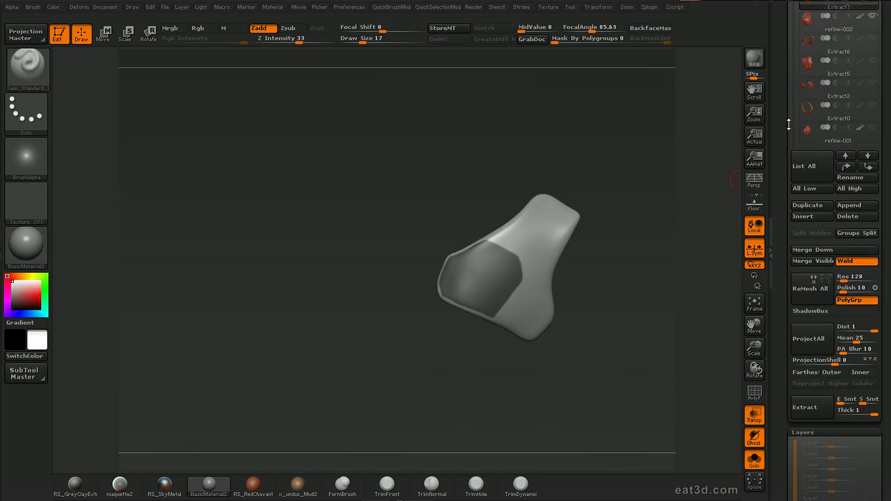
drag(796, 129, 790, 115)
click(809, 115)
ctrl+scroll(810, 135, up, 7)
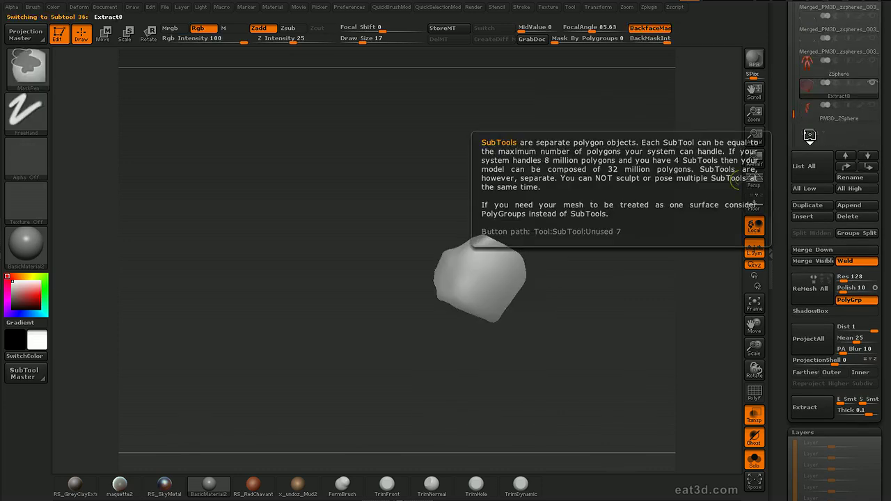
ctrl+scroll(810, 136, up, 8)
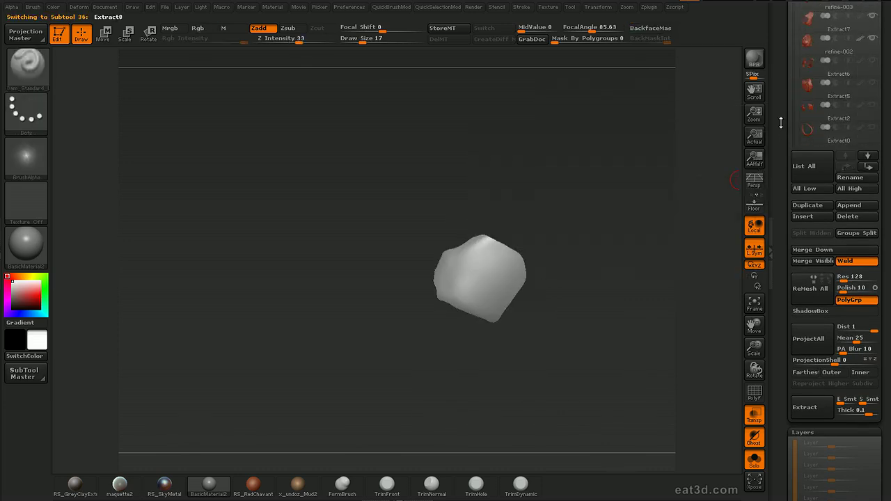
Move the new Extract8 subtool up the list to sit between Extract5 and Extract2
drag(796, 114, 797, 178)
key(ctrl+Down)
key(ctrl+Down)
key(ctrl+Down)
key(ctrl+Down)
key(ctrl+Down)
Examine the extracted plate's polygroups in wireframe, isolating its side wall and showing the whole mesh again
mouse_move(621, 220)
mouse_down()
mouse_move(629, 232)
mouse_move(645, 220)
mouse_move(611, 272)
mouse_move(557, 273)
mouse_move(550, 286)
mouse_up()
key(shift+f)
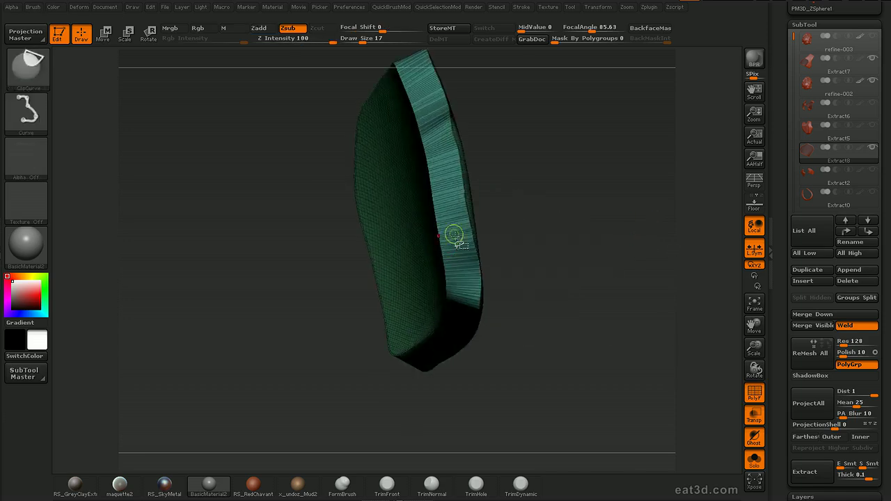
drag(525, 223, 527, 175)
alt+drag(526, 175, 536, 80)
drag(574, 223, 567, 205)
ctrl+shift+click(443, 218)
mouse_move(476, 223)
mouse_down()
mouse_move(539, 193)
mouse_move(629, 227)
mouse_move(656, 223)
mouse_move(543, 211)
mouse_move(577, 204)
mouse_move(592, 216)
mouse_up()
key(shift+f)
key(shift+f)
ctrl+shift+click(652, 222)
Isolate the plate's side-wall polygroup, apply a deformation to it and unhide the rest of the plate
ctrl+shift+click(478, 224)
drag(606, 228, 620, 235)
drag(782, 310, 782, 184)
ctrl+shift+drag(611, 236, 624, 252)
mouse_move(627, 268)
mouse_down()
mouse_move(610, 281)
mouse_move(623, 284)
mouse_up()
key(d)
click(624, 394)
ctrl+shift+click(689, 234)
drag(692, 226, 656, 244)
Add edge loops along the plate's polygroup borders with GroupsLoops at Loops 7 and Polish 5
scroll(835, 314, down, 6)
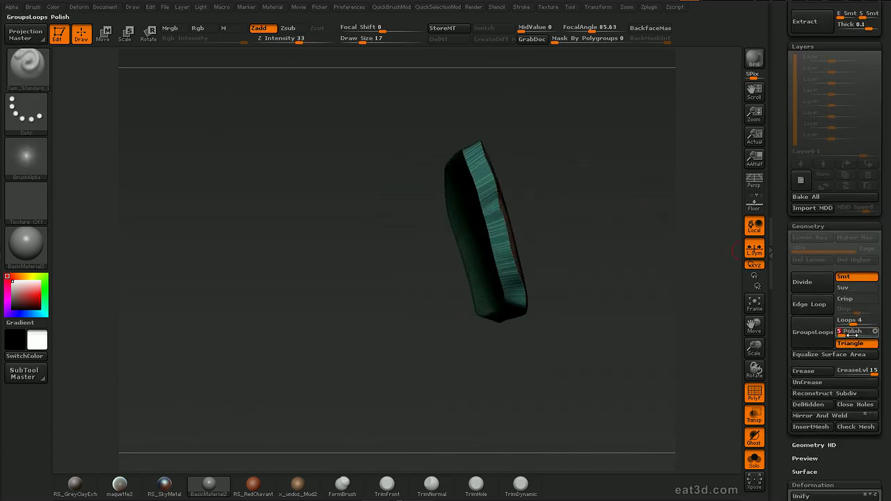
click(814, 334)
mouse_move(620, 288)
mouse_down()
mouse_move(649, 292)
mouse_move(464, 258)
mouse_up()
Raise the draw size to 88 and apply the Relax deformation to the extracted plate
key(])
key(shift)
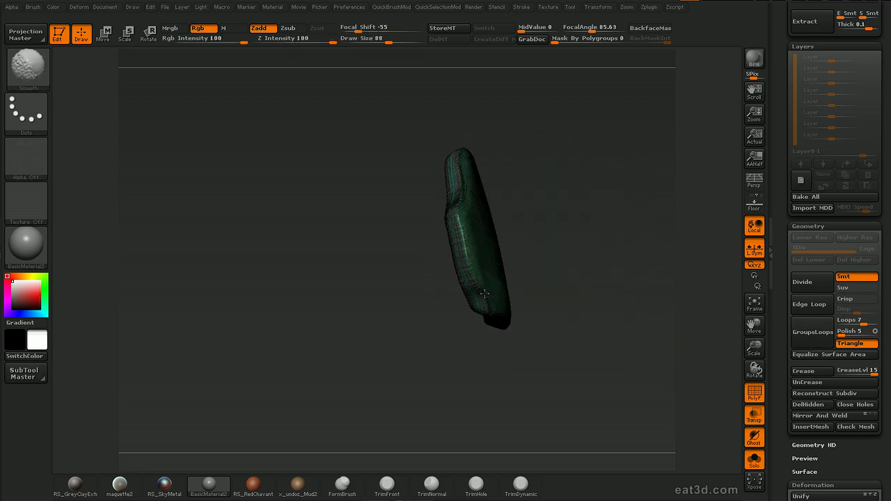
mouse_move(456, 326)
mouse_down()
mouse_move(506, 318)
mouse_move(485, 361)
mouse_move(528, 368)
mouse_up()
key(d)
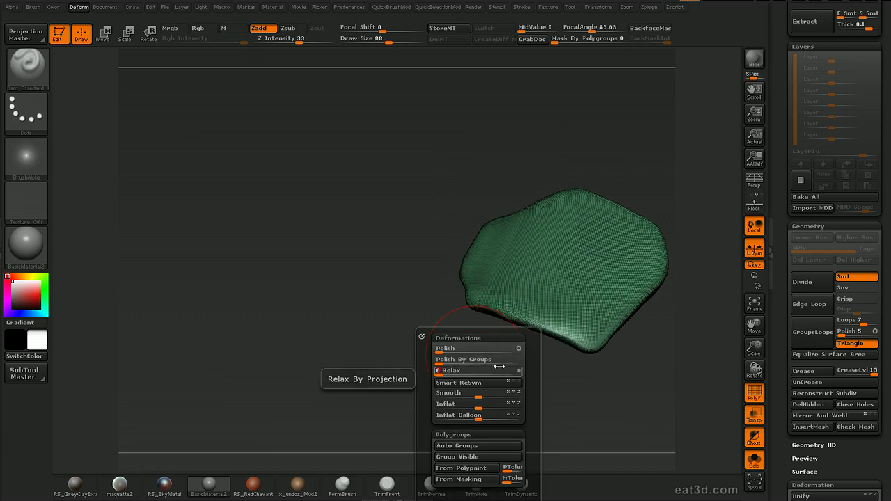
key(d)
drag(446, 372, 503, 375)
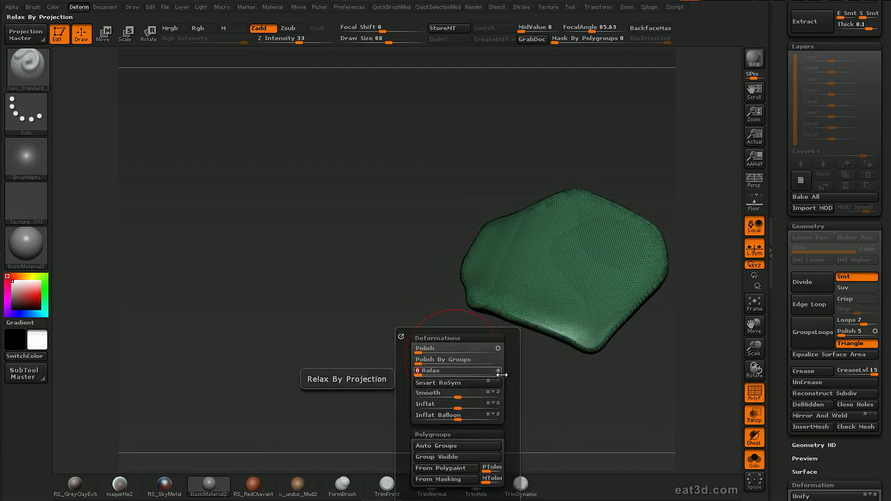
Smooth the extracted plate's front and back surfaces with the Smooth brush at draw size 88
shift+drag(478, 298, 523, 256)
shift+drag(590, 208, 579, 292)
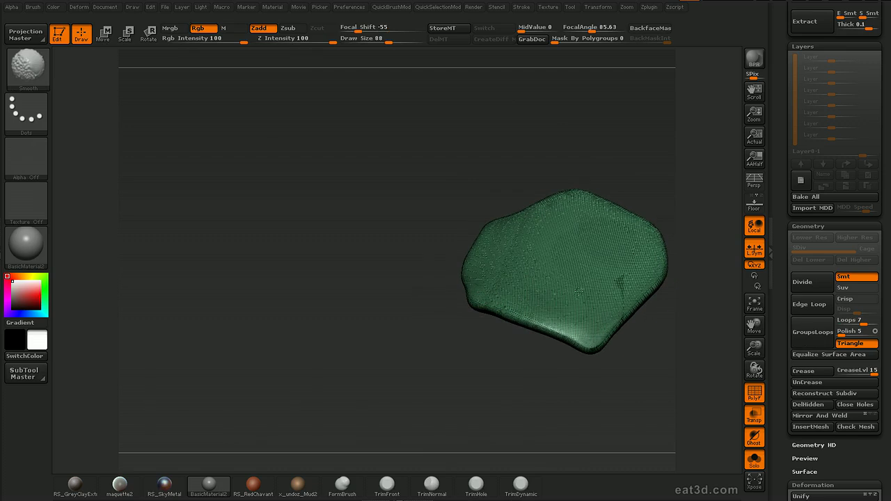
drag(491, 328, 491, 287)
shift+drag(472, 182, 458, 288)
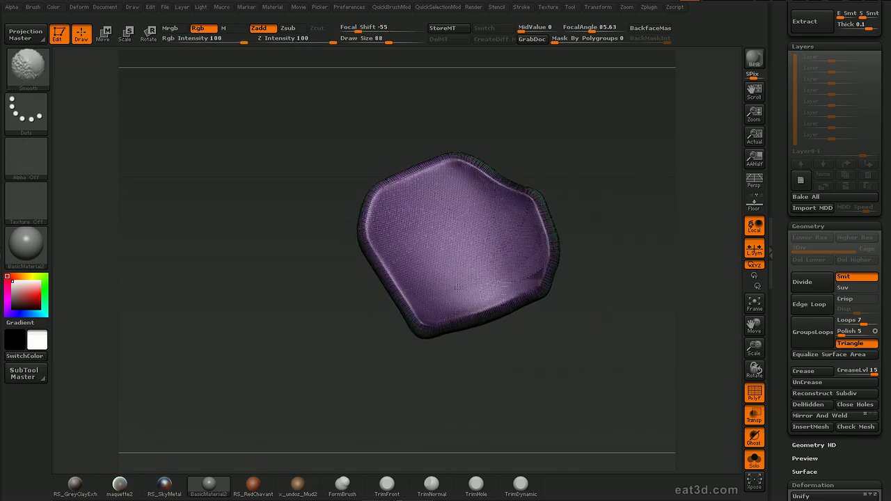
drag(606, 185, 611, 207)
mouse_move(487, 180)
shift+mouse_down()
mouse_move(534, 209)
mouse_move(593, 201)
mouse_move(648, 169)
mouse_move(658, 181)
shift+mouse_up()
Show the other torso plates and clip the Extract7 plate's inner end and lower edge straight with ClipCurve
drag(794, 151, 792, 407)
drag(784, 62, 782, 299)
key(alt+s)
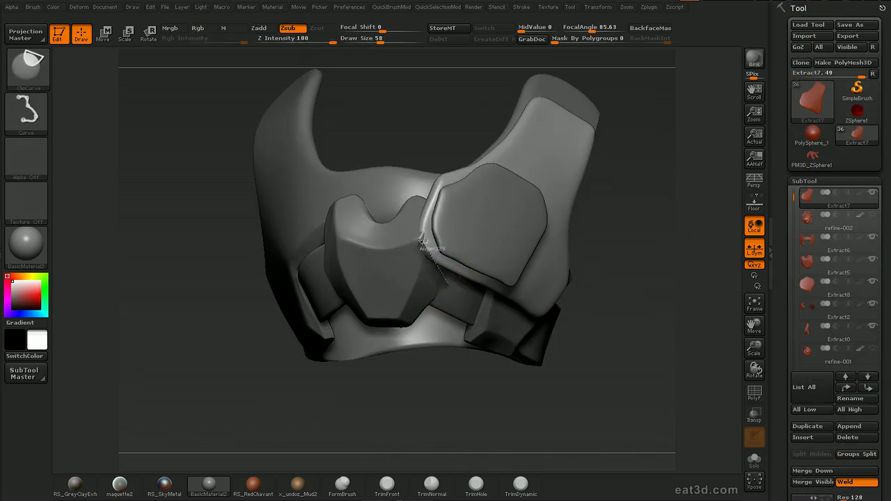
ctrl+shift+drag(423, 241, 444, 164)
mouse_move(632, 199)
mouse_down()
mouse_move(711, 198)
mouse_move(641, 195)
mouse_move(638, 207)
mouse_move(625, 207)
mouse_up()
mouse_move(590, 337)
ctrl+shift+mouse_down()
mouse_move(497, 284)
mouse_move(394, 244)
mouse_move(403, 252)
ctrl+shift+mouse_up()
drag(651, 229, 638, 232)
Clip Extract7's lower outer corner, armhole edge and shoulder end into straight facets with ClipCurve
key(ctrl+shift)
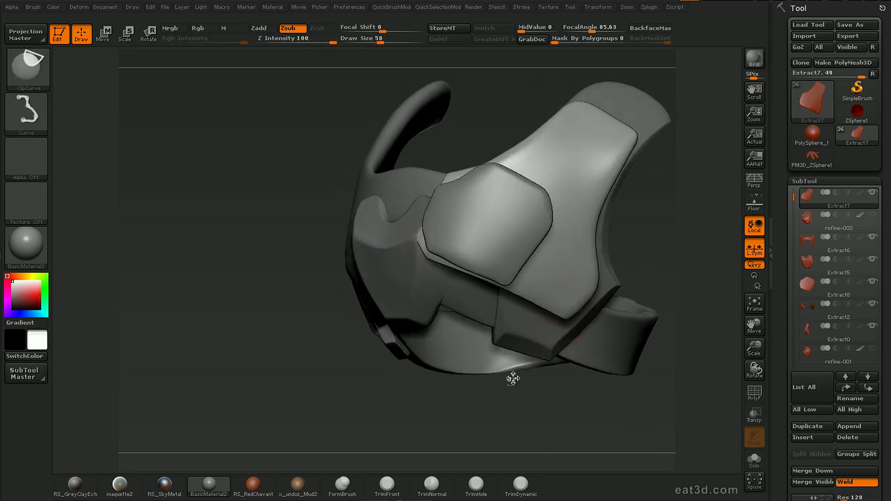
ctrl+shift+drag(627, 262, 541, 340)
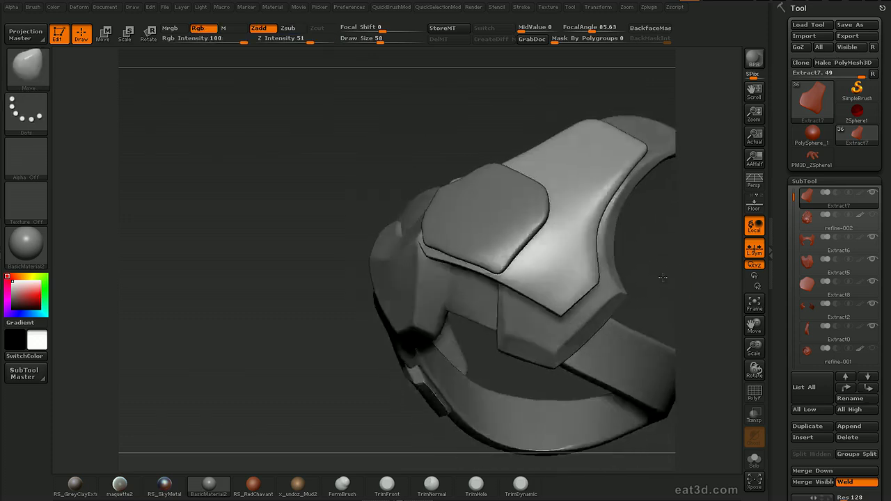
ctrl+shift+drag(674, 136, 591, 226)
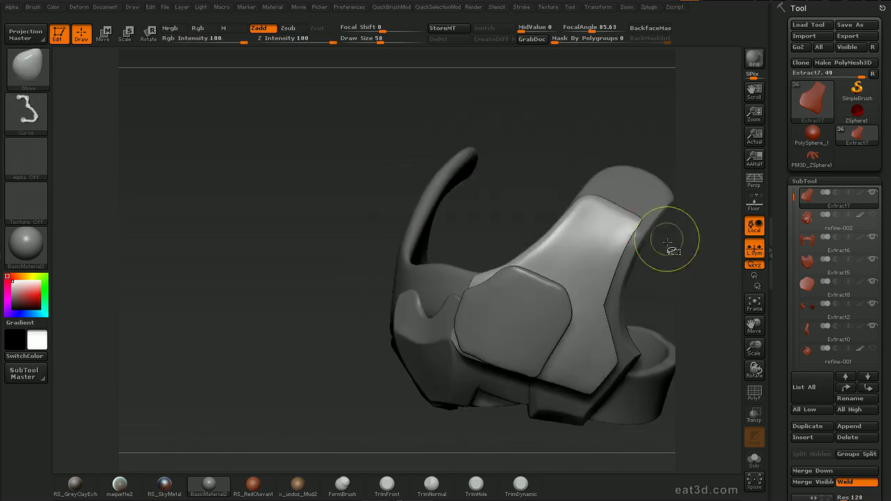
mouse_move(550, 211)
ctrl+shift+mouse_down()
mouse_move(697, 252)
mouse_move(590, 221)
ctrl+shift+mouse_up()
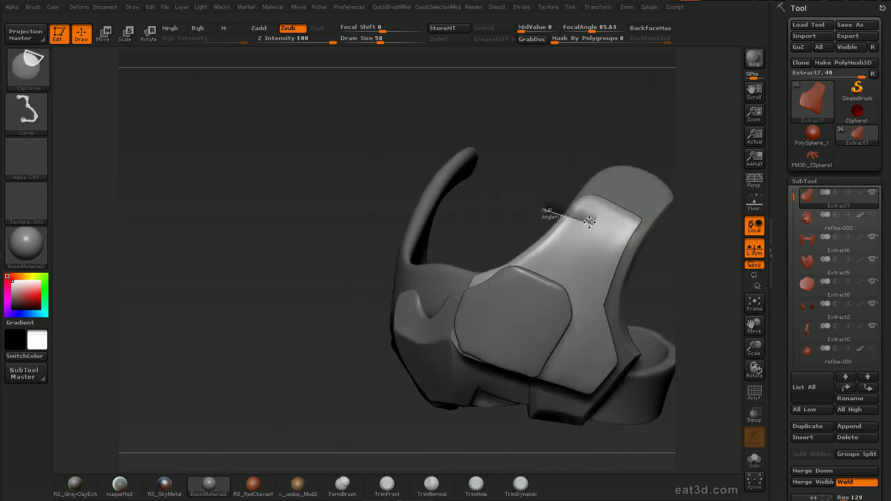
Trim Extract7's neckline edge with ClipCurve along a curve following the collar of the torso beneath
drag(669, 251, 683, 276)
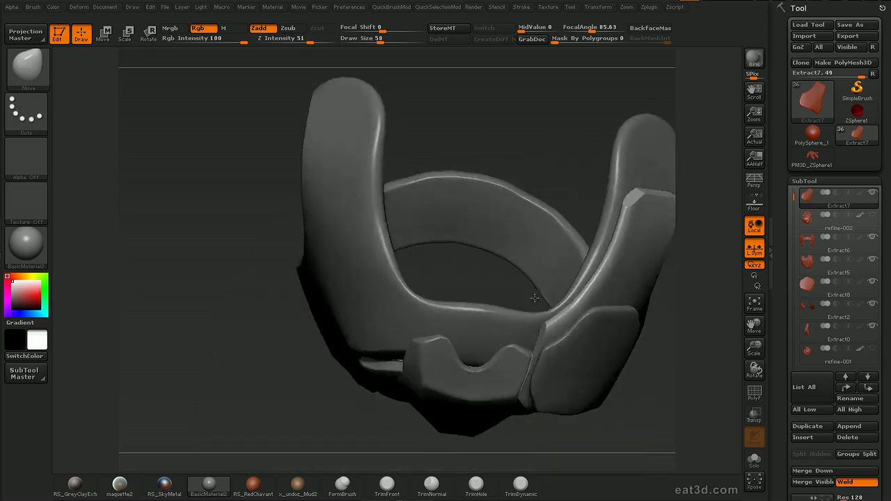
ctrl+shift+drag(485, 284, 529, 278)
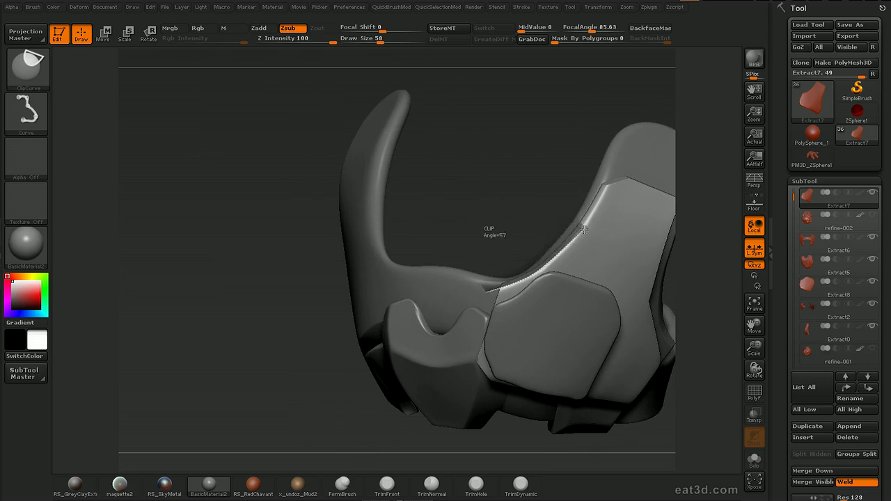
ctrl+shift+drag(578, 234, 619, 167)
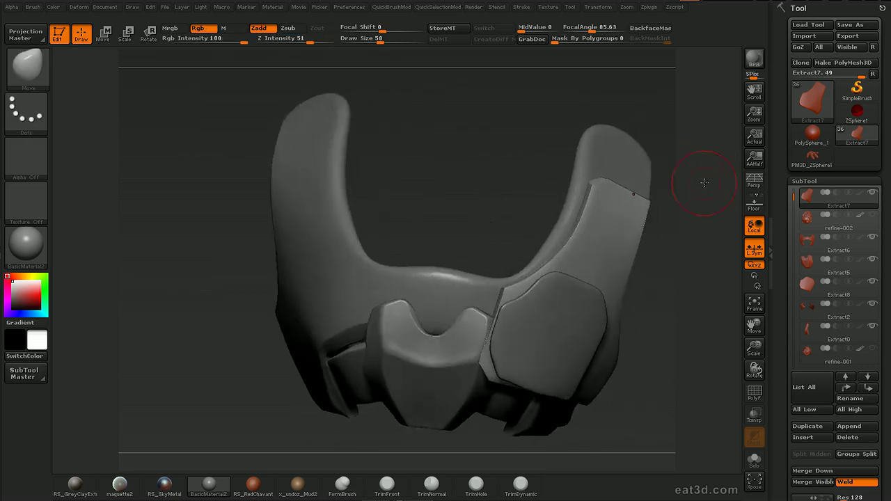
ctrl+shift+drag(485, 284, 522, 280)
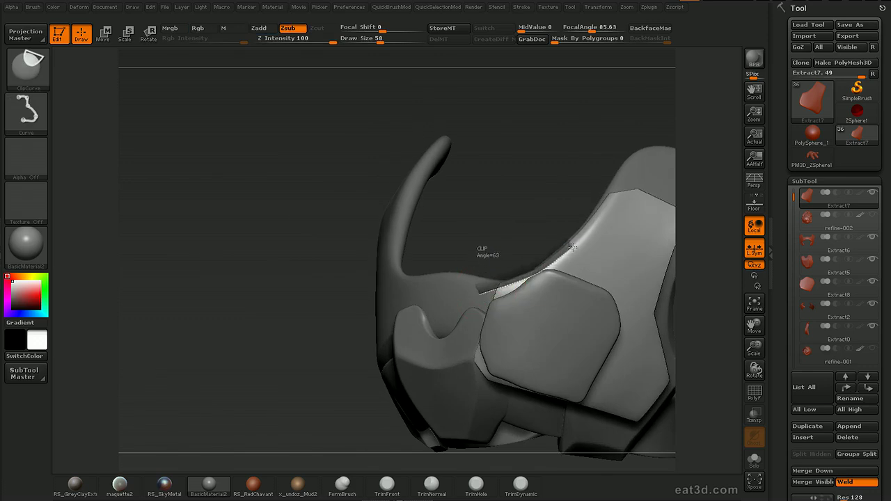
ctrl+shift+drag(667, 166, 667, 165)
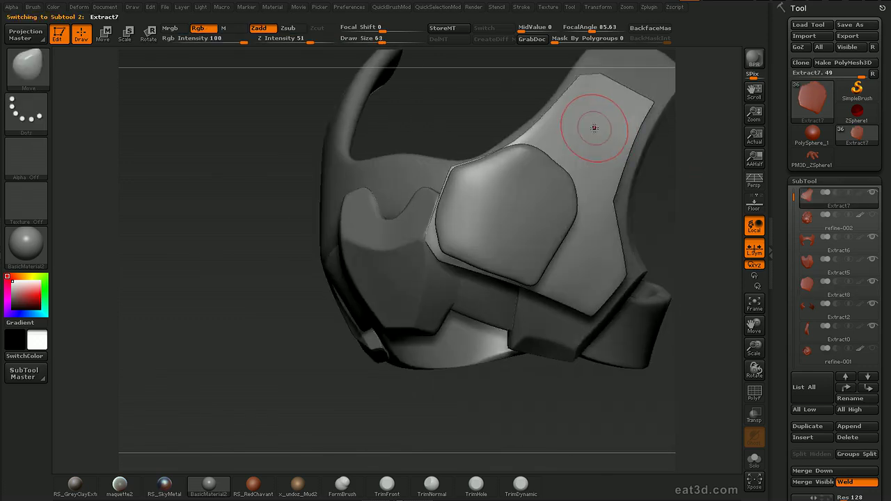
Soften Extract7's clipped edges with the Relax deformation and the Smooth brush along its outer and inner borders
key(alt+s)
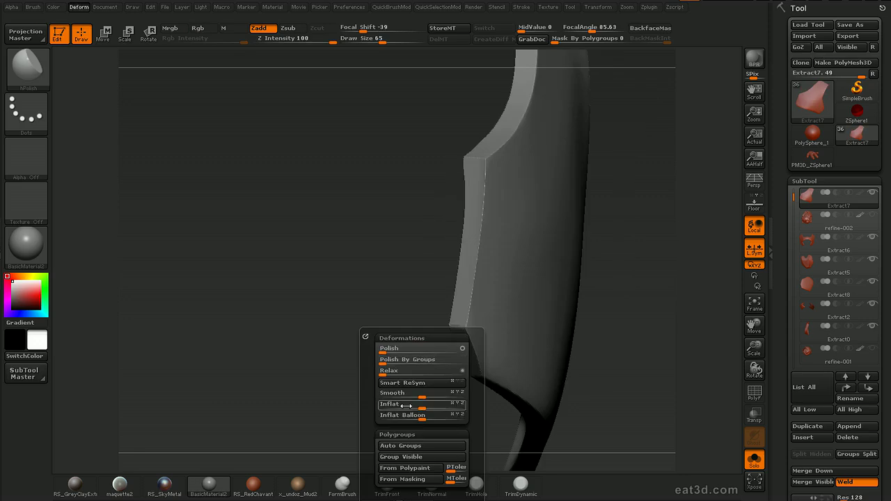
drag(390, 370, 460, 415)
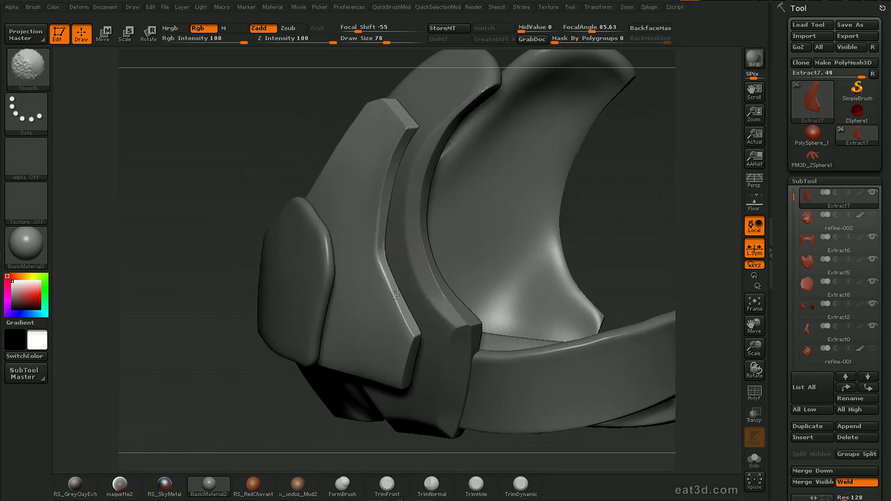
mouse_move(645, 244)
alt+mouse_down()
mouse_move(592, 202)
mouse_move(650, 187)
alt+mouse_up()
mouse_move(630, 186)
mouse_down()
mouse_move(612, 186)
mouse_move(658, 266)
mouse_move(633, 282)
mouse_up()
drag(635, 189, 664, 50)
drag(447, 325, 478, 241)
shift+drag(358, 226, 417, 238)
mouse_move(505, 174)
mouse_down()
mouse_move(580, 230)
mouse_move(612, 193)
mouse_move(641, 205)
mouse_move(658, 230)
mouse_up()
shift+drag(415, 154, 412, 180)
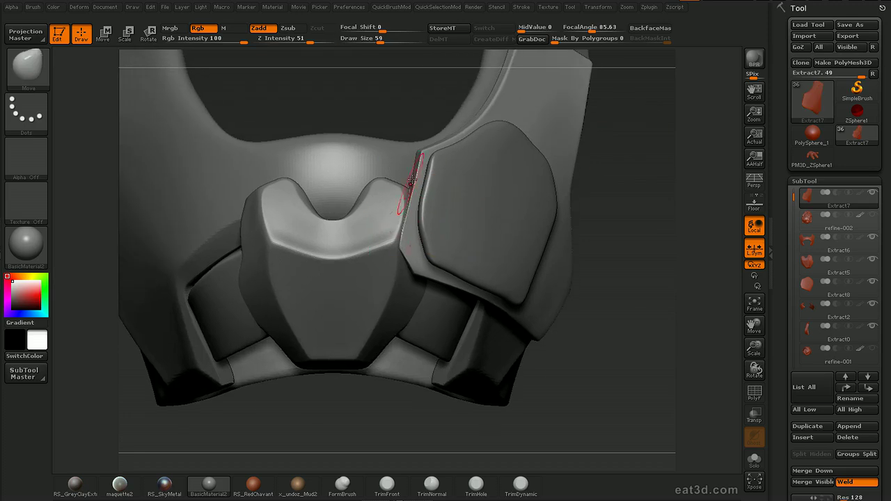
Select the Extract8 plate and clip its inner and upper edges straight with ClipCurve
drag(635, 187, 483, 198)
alt+click(438, 205)
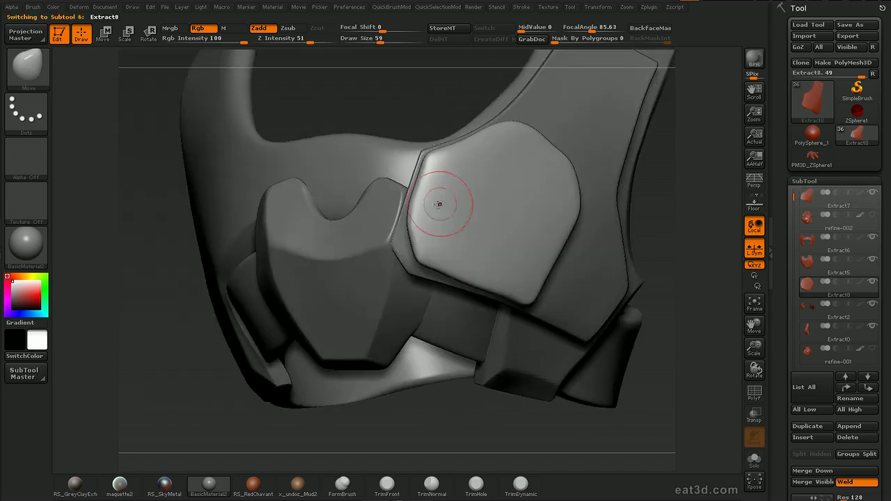
mouse_move(426, 299)
ctrl+shift+mouse_down()
mouse_move(411, 240)
mouse_move(392, 220)
ctrl+shift+mouse_up()
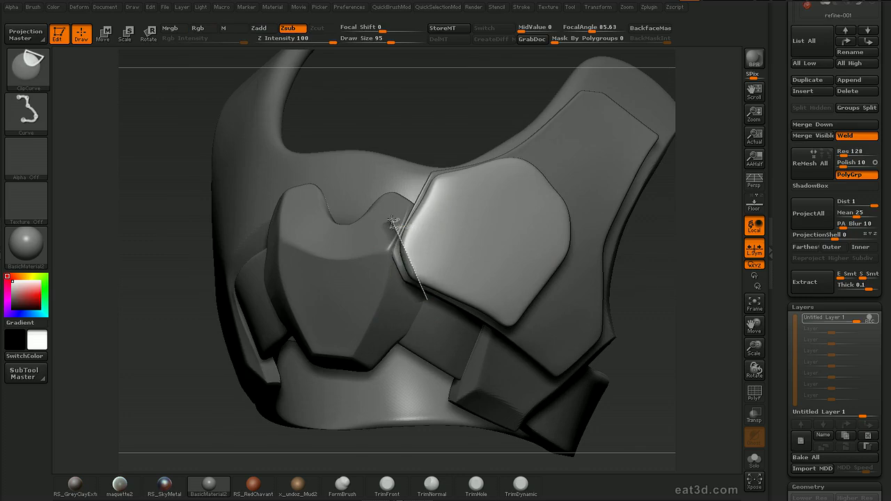
mouse_move(395, 266)
ctrl+shift+mouse_down()
mouse_move(457, 126)
mouse_move(458, 140)
ctrl+shift+mouse_up()
ctrl+shift+drag(411, 185, 585, 104)
ctrl+shift+drag(577, 108, 577, 108)
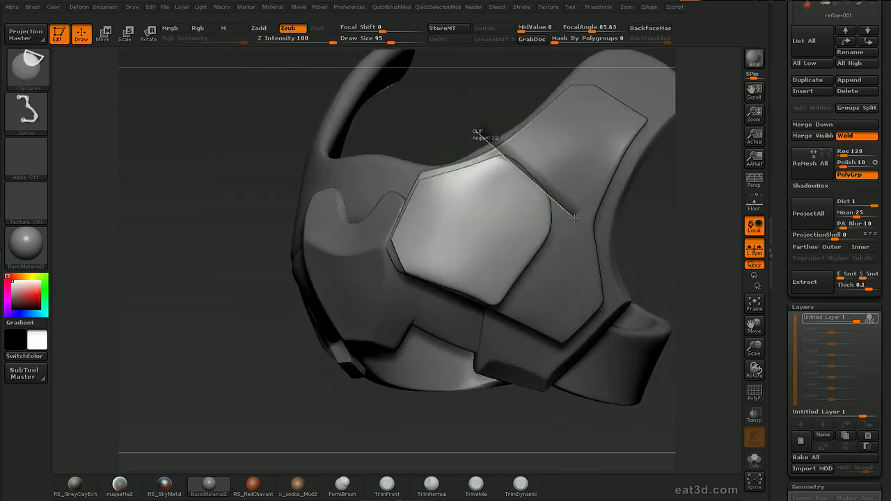
Clip Extract8's upper outer corner, outer side and lower edge straight, giving the plate a faceted outline
mouse_move(478, 130)
ctrl+shift+mouse_down()
mouse_move(579, 233)
mouse_move(484, 143)
ctrl+shift+mouse_up()
ctrl+shift+drag(538, 171, 549, 261)
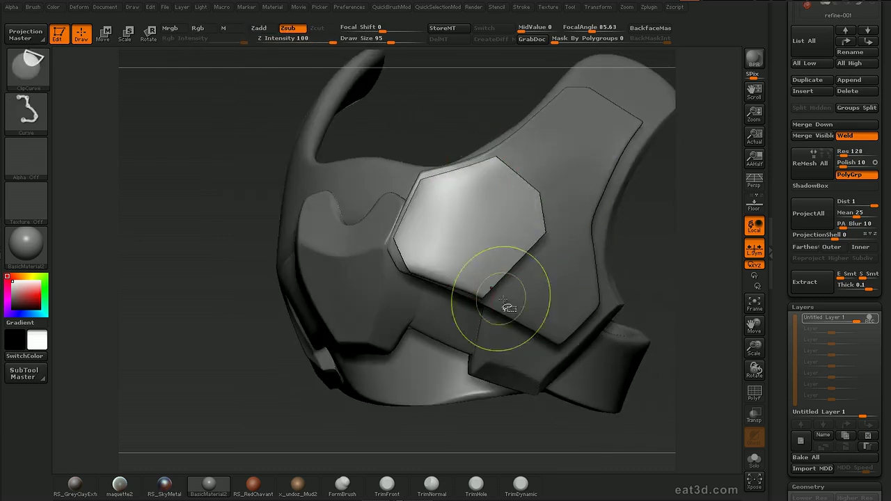
ctrl+shift+drag(500, 299, 393, 263)
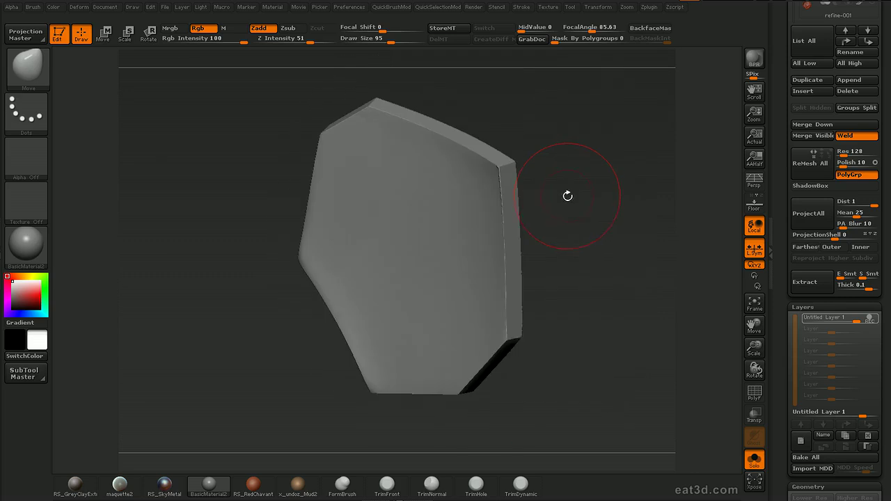
Soften the isolated Extract8 plate's clipped edges and remesh it at resolution 128 with Polish 10
key(d)
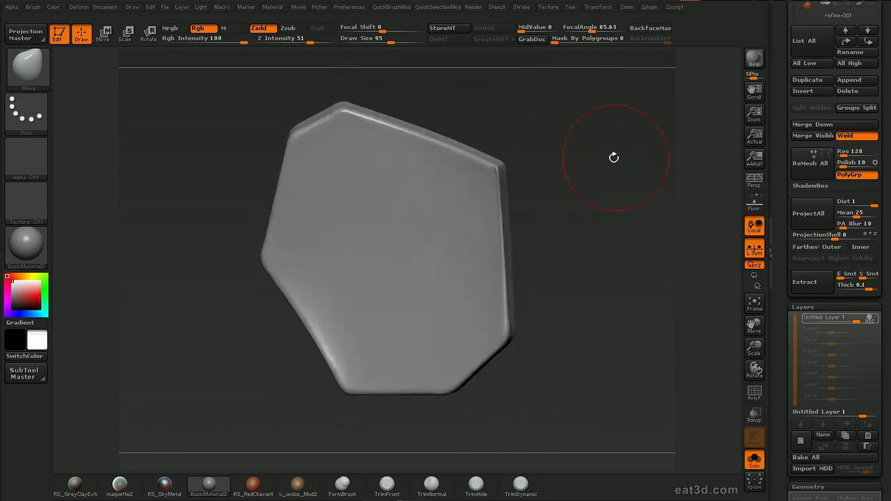
mouse_move(614, 157)
mouse_down()
mouse_move(533, 190)
mouse_move(480, 192)
mouse_move(500, 196)
mouse_up()
key(s)
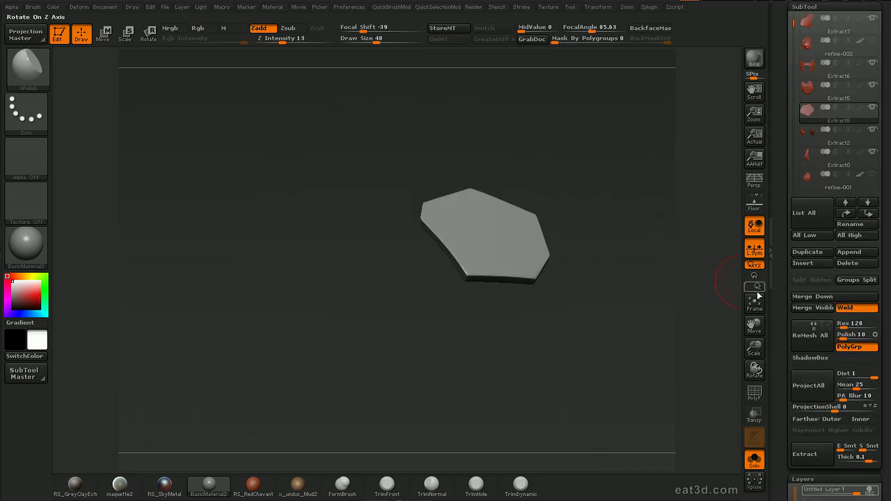
click(810, 337)
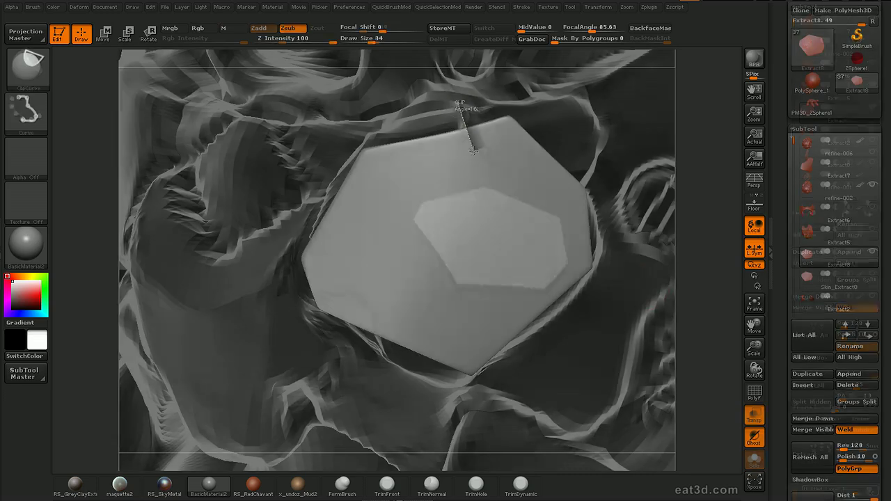
Clip a notch into the remeshed plate's upper edge, using the refine-002 sculpt as transparent reference
drag(474, 150, 545, 191)
ctrl+shift+drag(610, 166, 612, 165)
drag(724, 182, 714, 219)
key(shift+s)
mouse_move(636, 174)
mouse_down()
mouse_move(655, 157)
mouse_move(649, 167)
mouse_up()
Clip the remeshed plate's side and shape the stepped notch between its two upper tabs with ClipCurve
mouse_move(553, 165)
ctrl+shift+mouse_down()
mouse_move(581, 188)
mouse_move(596, 316)
ctrl+shift+mouse_up()
mouse_move(657, 216)
mouse_down()
mouse_move(637, 225)
mouse_move(655, 212)
mouse_move(652, 174)
mouse_move(458, 353)
mouse_move(455, 341)
mouse_move(467, 338)
mouse_move(309, 254)
mouse_move(308, 244)
mouse_move(299, 255)
mouse_move(341, 225)
mouse_move(324, 300)
mouse_move(304, 195)
mouse_up()
mouse_move(302, 264)
mouse_down()
mouse_move(362, 167)
mouse_move(320, 296)
mouse_move(306, 285)
mouse_up()
mouse_move(265, 226)
alt+mouse_down()
mouse_move(341, 316)
mouse_move(332, 289)
alt+mouse_up()
mouse_move(350, 318)
ctrl+shift+mouse_down()
mouse_move(442, 135)
mouse_move(455, 129)
mouse_move(397, 197)
mouse_move(547, 174)
mouse_move(557, 183)
ctrl+shift+mouse_up()
ctrl+shift+drag(560, 184, 594, 160)
ctrl+shift+drag(552, 182, 589, 159)
Frame the notched plate and clip its upper corner and adjoining outer side straight
mouse_move(553, 114)
mouse_down()
mouse_move(552, 156)
mouse_move(665, 326)
mouse_move(638, 341)
mouse_up()
key(f)
alt+drag(665, 396, 661, 420)
ctrl+shift+drag(555, 131, 631, 161)
mouse_move(633, 157)
mouse_down()
mouse_move(634, 177)
mouse_move(662, 178)
mouse_move(654, 183)
mouse_move(652, 169)
mouse_up()
mouse_move(592, 167)
ctrl+shift+mouse_down()
mouse_move(611, 213)
mouse_move(614, 260)
mouse_move(538, 272)
ctrl+shift+mouse_up()
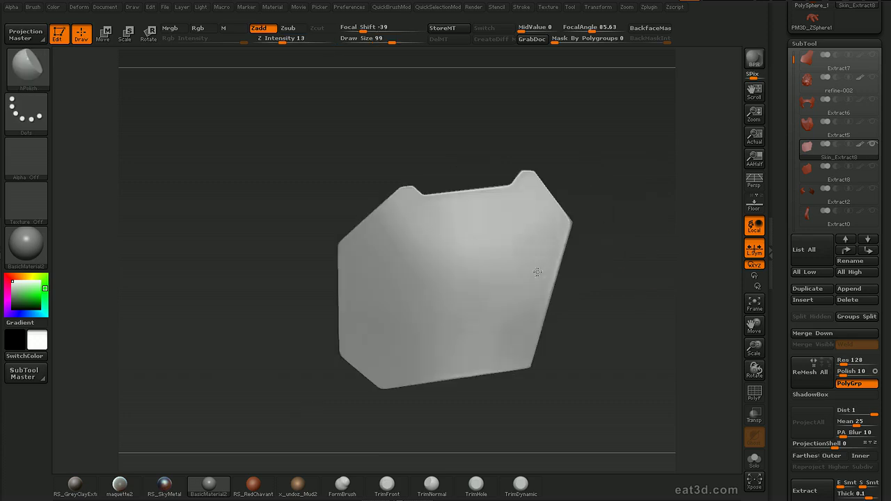
Chamfer the rim of Skin_Extract8 along its upper tab and outer side edges with ClipCurve
mouse_move(678, 296)
mouse_down()
mouse_move(682, 304)
mouse_move(661, 315)
mouse_move(684, 274)
mouse_move(676, 292)
mouse_move(679, 251)
mouse_move(668, 268)
mouse_move(644, 261)
mouse_up()
ctrl+shift+drag(426, 234, 483, 252)
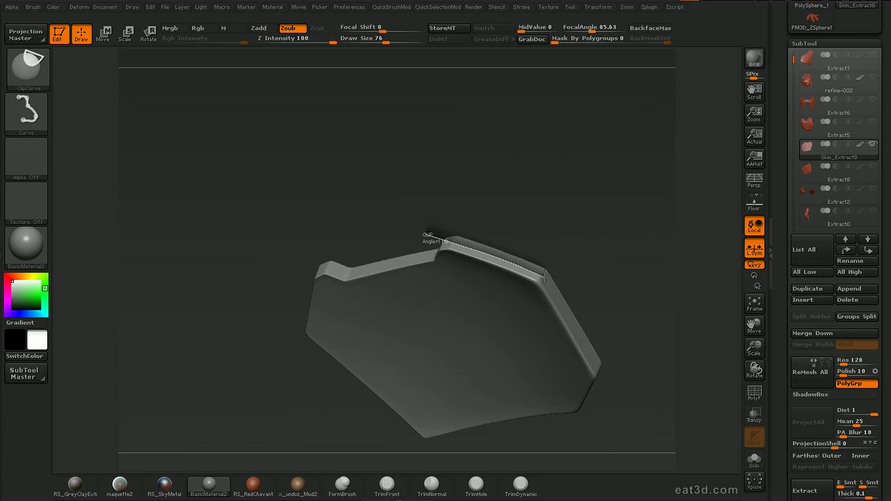
ctrl+shift+drag(568, 316, 622, 406)
mouse_move(673, 348)
mouse_down()
mouse_move(641, 316)
mouse_move(637, 368)
mouse_move(667, 273)
mouse_move(659, 258)
mouse_move(637, 260)
mouse_up()
ctrl+shift+drag(516, 204, 598, 307)
Chamfer the opposite side of Skin_Extract8 with an angled ClipCurve line following its two adjoining edges
mouse_move(605, 310)
mouse_down()
mouse_move(613, 312)
mouse_move(585, 197)
mouse_move(617, 244)
mouse_move(595, 235)
mouse_move(620, 209)
mouse_move(453, 392)
mouse_move(390, 241)
mouse_move(423, 140)
mouse_move(432, 146)
mouse_up()
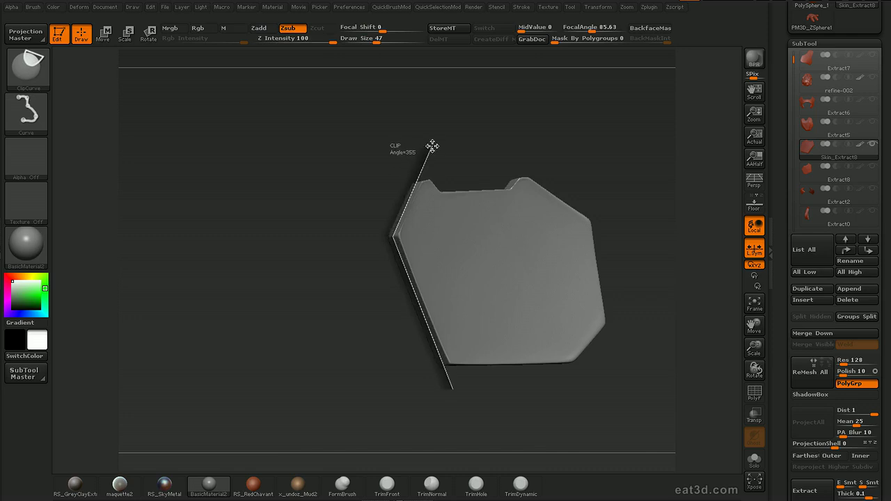
ctrl+shift+drag(464, 186, 463, 186)
mouse_move(595, 203)
mouse_down()
mouse_move(620, 157)
mouse_move(597, 223)
mouse_up()
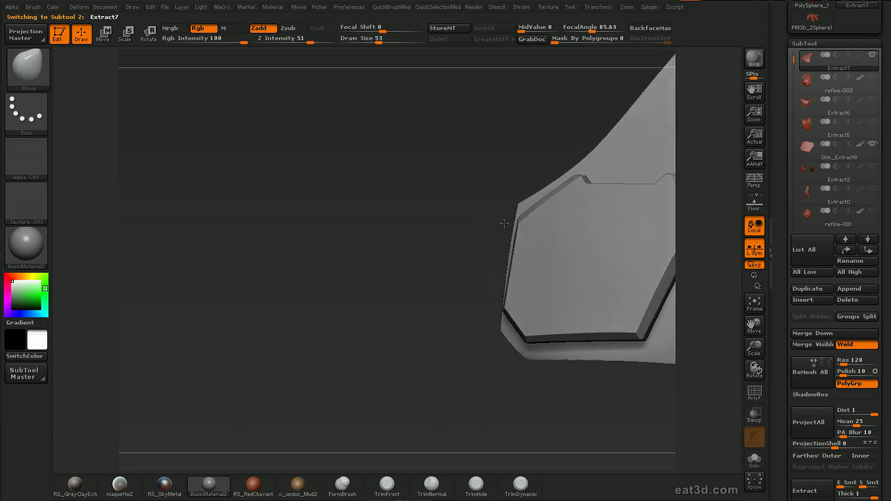
Chamfer the rim of Extract7 around its corner beside the raised hexagonal plate and along the adjoining long edge with ClipCurve
mouse_move(504, 223)
mouse_down()
mouse_move(597, 203)
mouse_move(608, 212)
mouse_up()
ctrl+shift+drag(514, 183, 543, 235)
ctrl+shift+drag(553, 265, 577, 357)
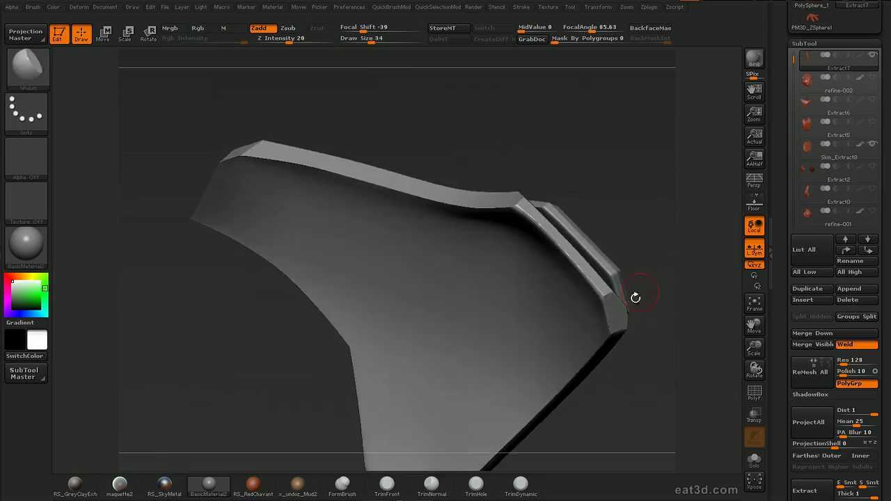
ctrl+shift+drag(608, 270, 629, 354)
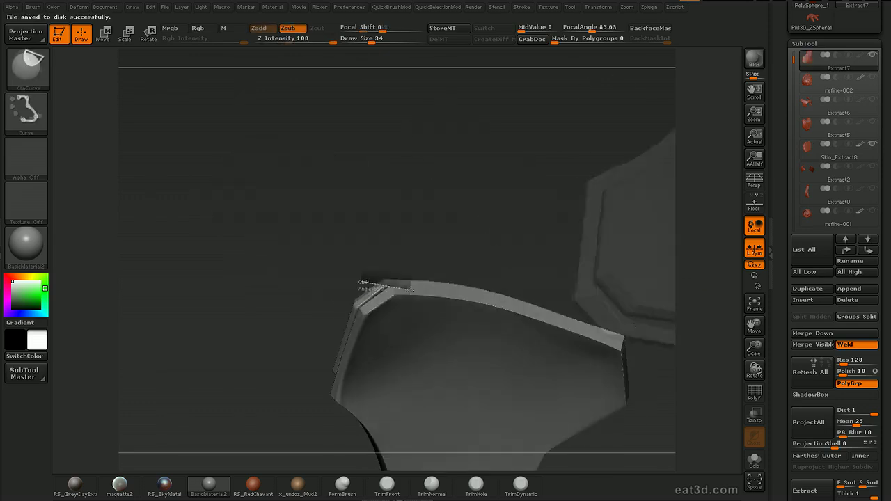
mouse_move(358, 281)
ctrl+shift+mouse_down()
mouse_move(422, 269)
mouse_move(419, 282)
mouse_move(578, 315)
ctrl+shift+mouse_up()
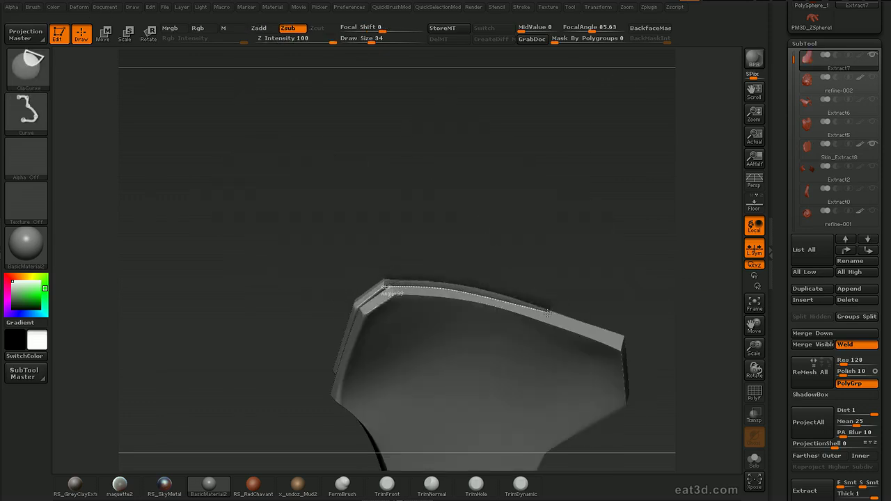
ctrl+shift+drag(576, 326, 637, 349)
Chamfer the concave side edge of Extract7 up to its narrow end with ClipCurve lines, and frame the plate
drag(647, 309, 418, 325)
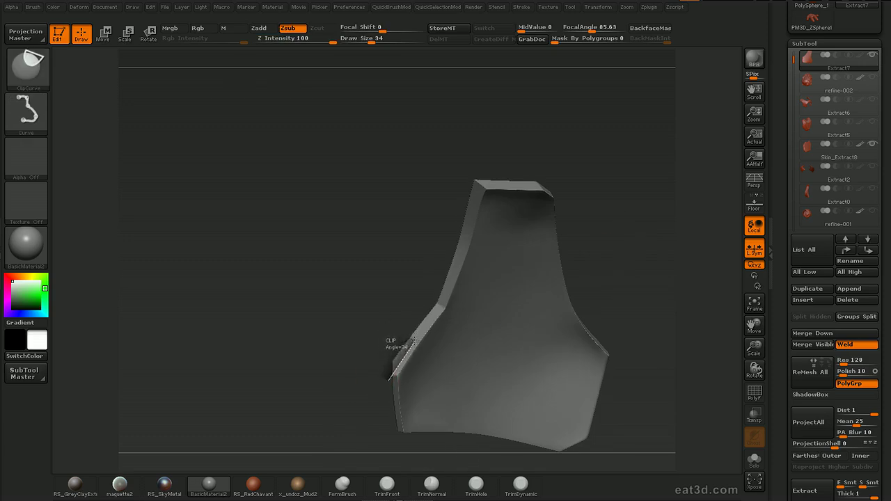
ctrl+shift+drag(413, 343, 484, 170)
drag(607, 171, 557, 229)
ctrl+shift+drag(452, 300, 568, 218)
drag(631, 207, 650, 232)
key(f)
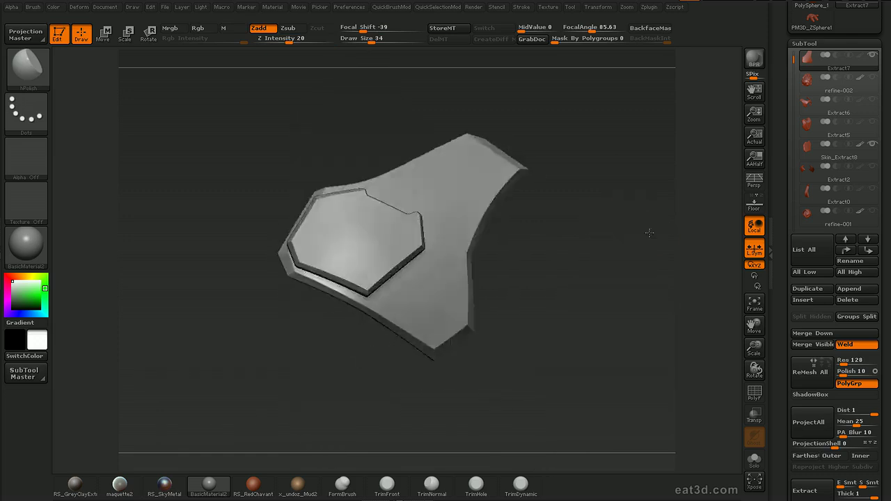
drag(649, 233, 641, 241)
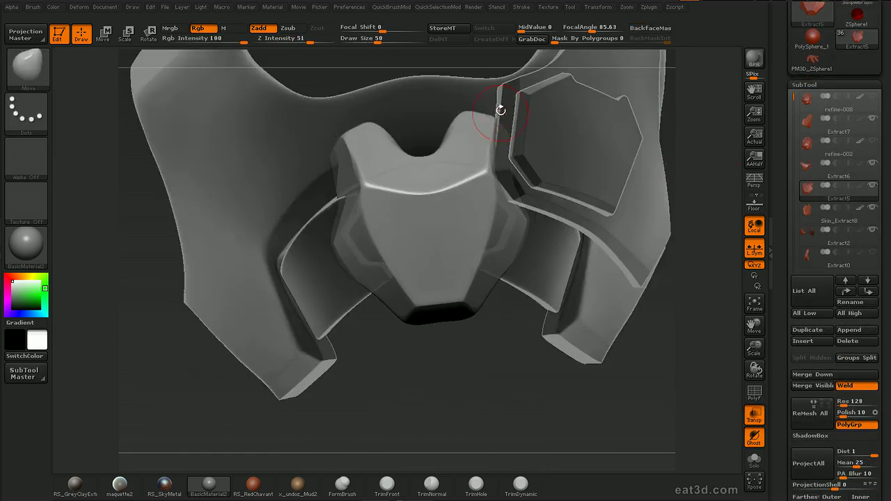
Clip the sides of the central chest plate Extract5 with angled ClipCurve lines along its upper flank and lower side
ctrl+shift+drag(503, 92, 499, 135)
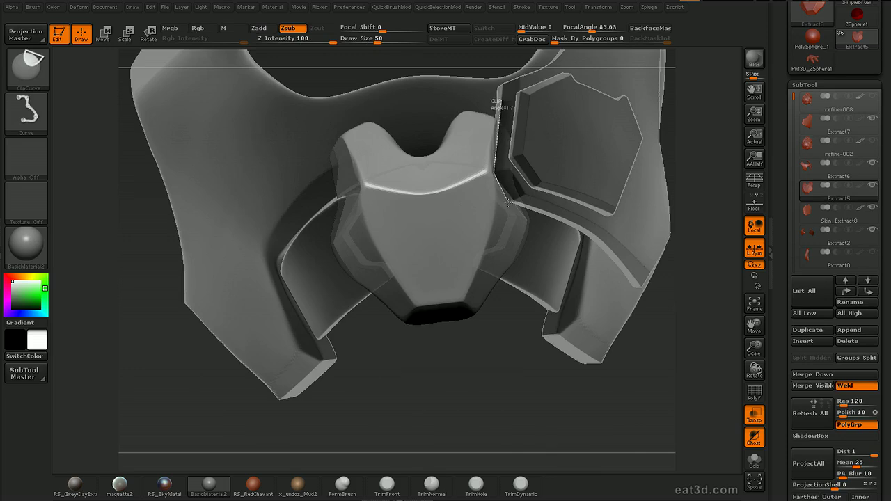
ctrl+shift+drag(543, 236, 544, 238)
drag(708, 247, 638, 255)
mouse_move(533, 187)
ctrl+shift+mouse_down()
mouse_move(512, 272)
mouse_move(489, 274)
mouse_move(465, 322)
ctrl+shift+mouse_up()
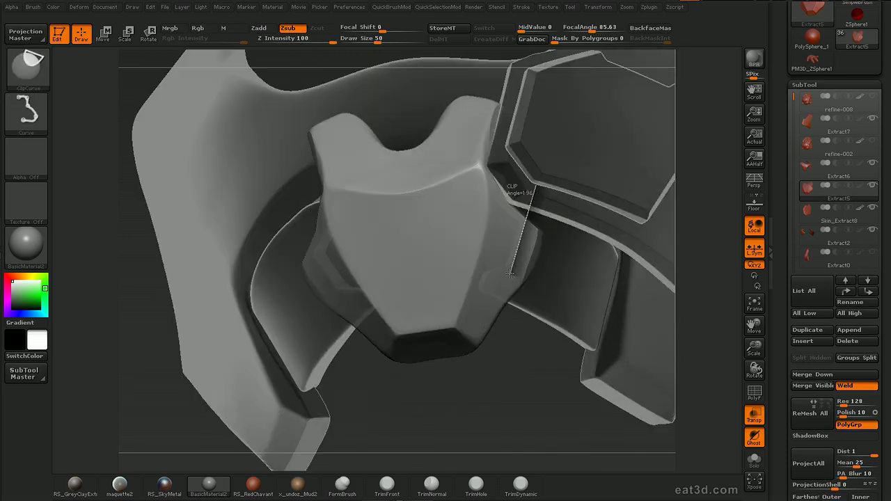
ctrl+shift+drag(464, 361, 464, 363)
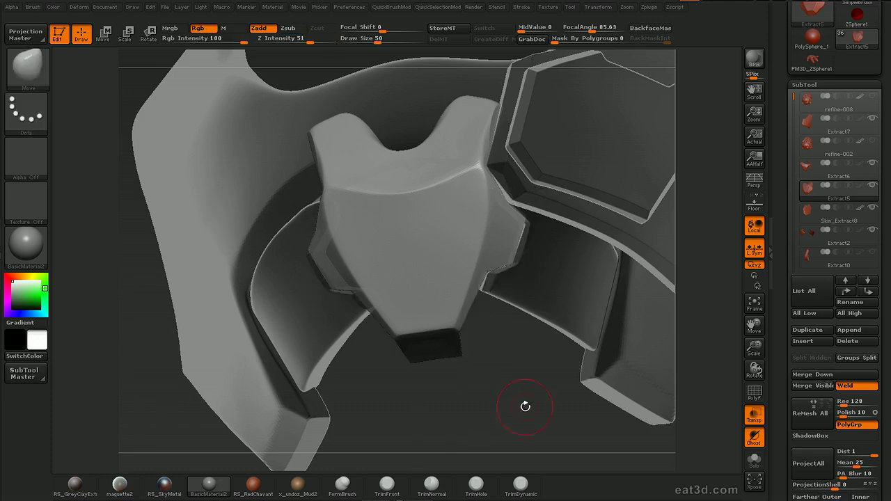
Clip the tops of the central plate's two upper tabs straight and give the notch between them angled sides and a flat base
mouse_move(610, 210)
ctrl+shift+mouse_down()
mouse_move(541, 201)
mouse_move(614, 212)
mouse_move(549, 195)
ctrl+shift+mouse_up()
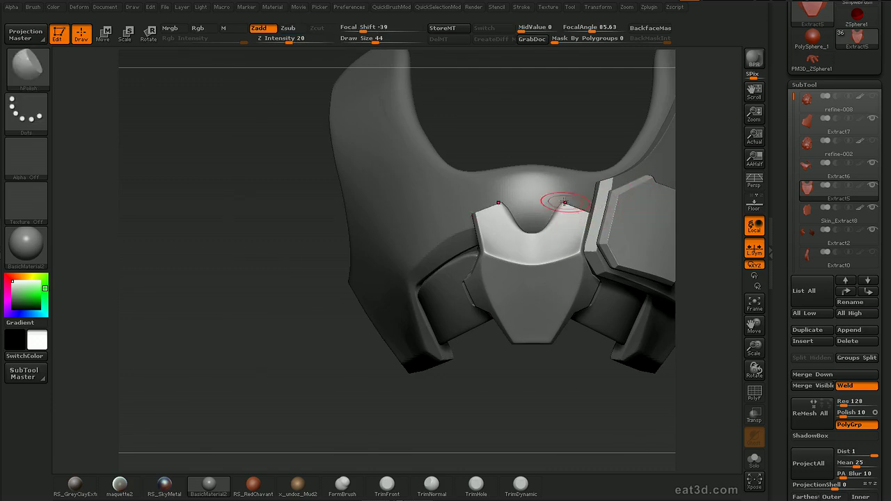
mouse_move(481, 198)
ctrl+shift+mouse_down()
mouse_move(508, 238)
mouse_move(538, 209)
ctrl+shift+mouse_up()
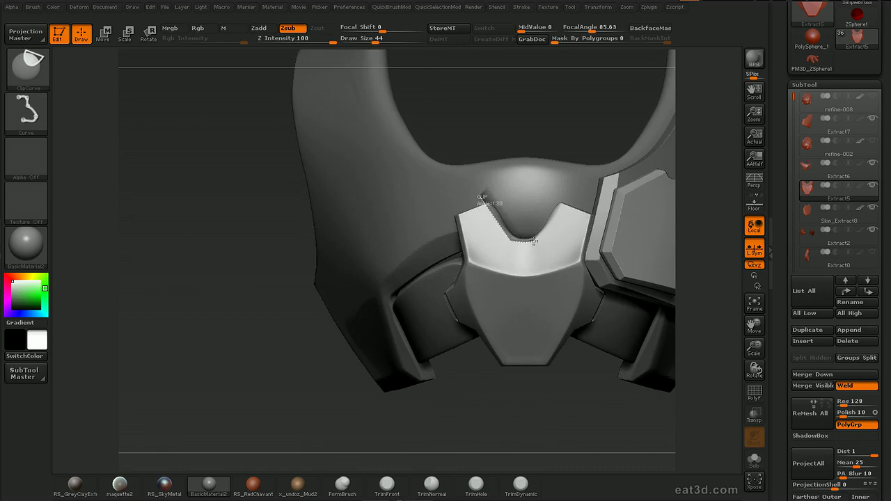
mouse_move(729, 185)
mouse_down()
mouse_move(719, 185)
mouse_move(732, 165)
mouse_up()
drag(732, 165, 723, 238)
Select the side band Extract2 and clip its outer edge straight with ClipCurve
alt+click(603, 236)
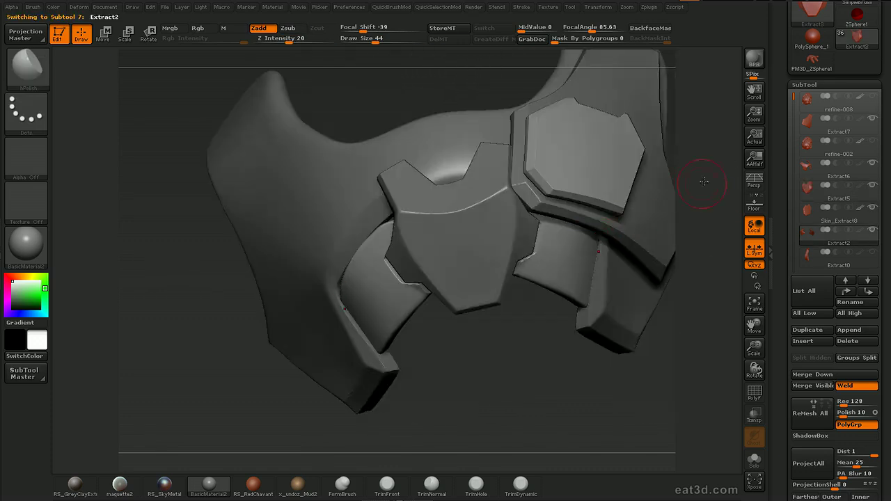
drag(706, 183, 684, 188)
ctrl+shift+drag(599, 214, 588, 320)
Cut a small stepped notch into the lower edge of the hexagonal plate Skin_Extract8 with ClipCurve
drag(603, 384, 595, 398)
ctrl+shift+drag(454, 322, 480, 299)
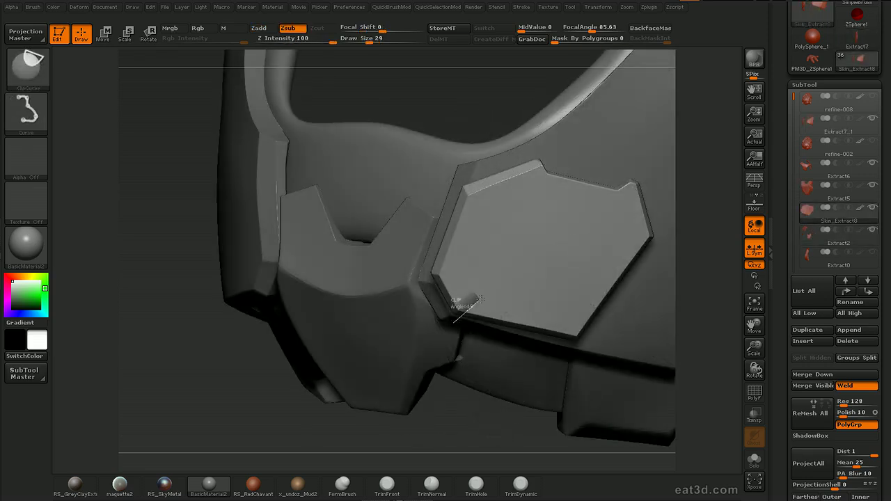
mouse_move(523, 359)
ctrl+shift+mouse_down()
mouse_move(460, 366)
mouse_move(508, 243)
ctrl+shift+mouse_up()
Paint a mask on Extract7_1 filling the area beneath the hexagonal plate, including the tabs at its upper and lower notches
alt+click(508, 243)
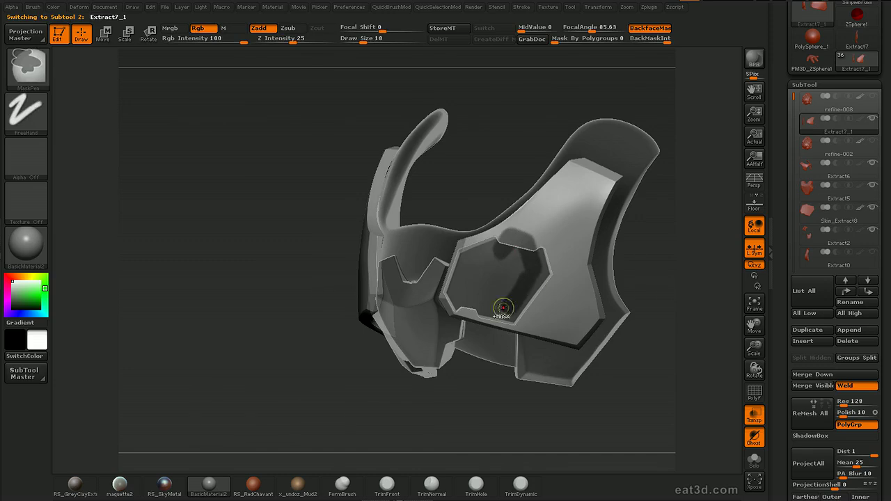
key(ctrl)
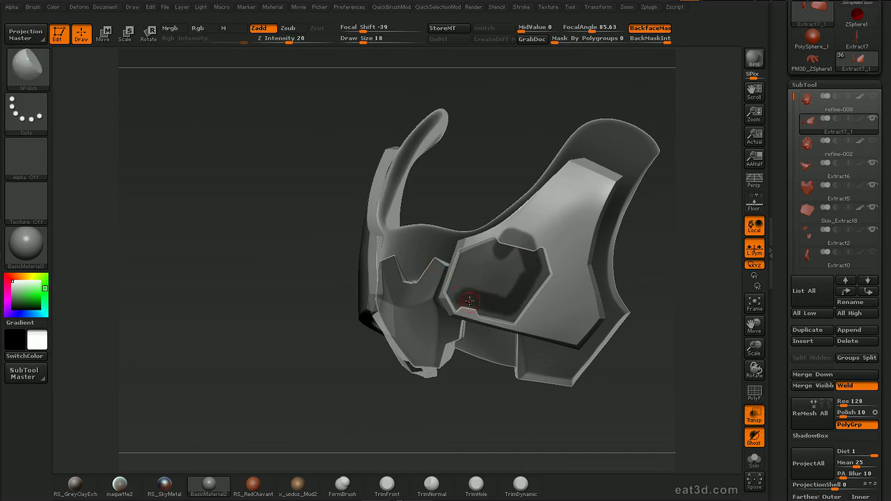
key(ctrl)
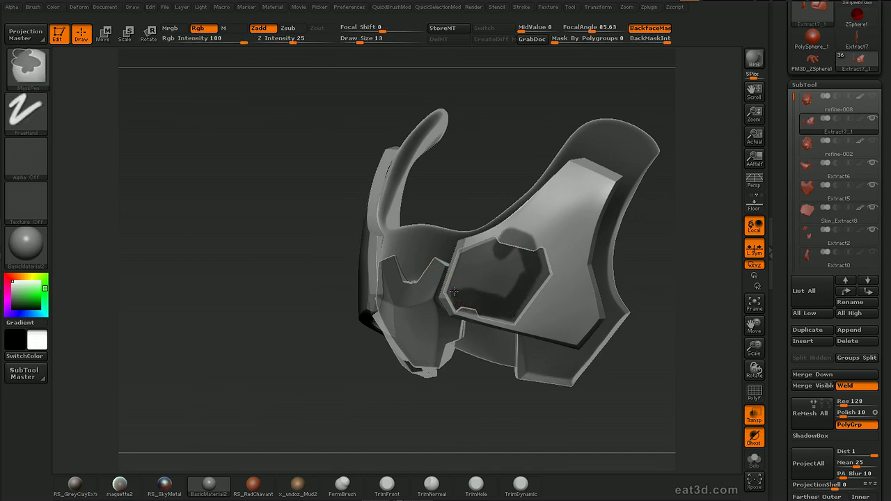
key(ctrl)
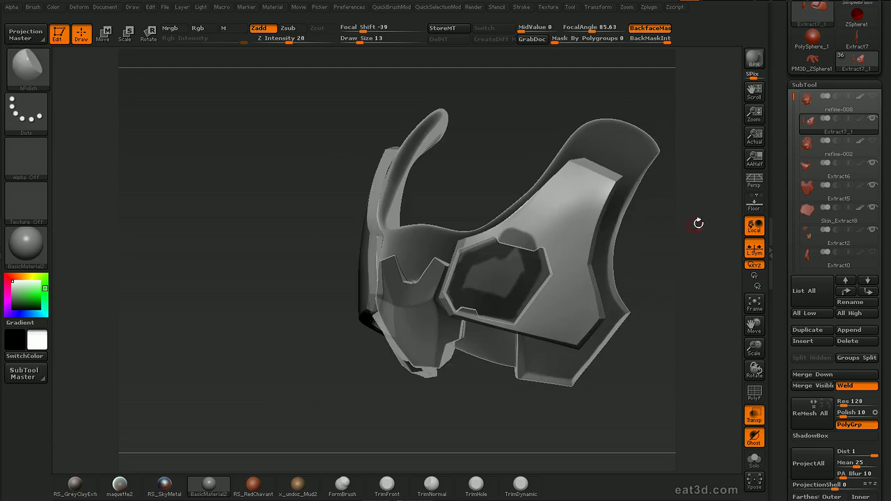
drag(697, 223, 694, 237)
key(ctrl)
mouse_move(460, 293)
ctrl+mouse_down()
mouse_move(487, 271)
mouse_move(533, 259)
ctrl+mouse_up()
key(ctrl)
Switch to MaskCurve and sharpen the upper and outer edges of the mask on Extract7_1 with straight, angled lines
drag(696, 247, 583, 272)
key(b)
key(Escape)
key(v)
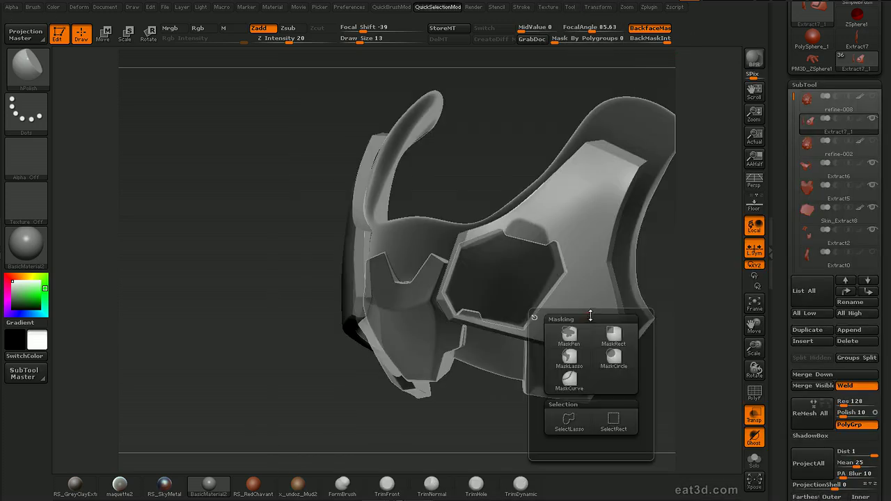
click(569, 384)
mouse_move(443, 260)
ctrl+mouse_down()
mouse_move(504, 237)
mouse_move(543, 186)
ctrl+mouse_up()
ctrl+shift+drag(498, 211, 585, 245)
mouse_move(539, 189)
ctrl+mouse_down()
mouse_move(573, 290)
mouse_move(563, 295)
ctrl+mouse_up()
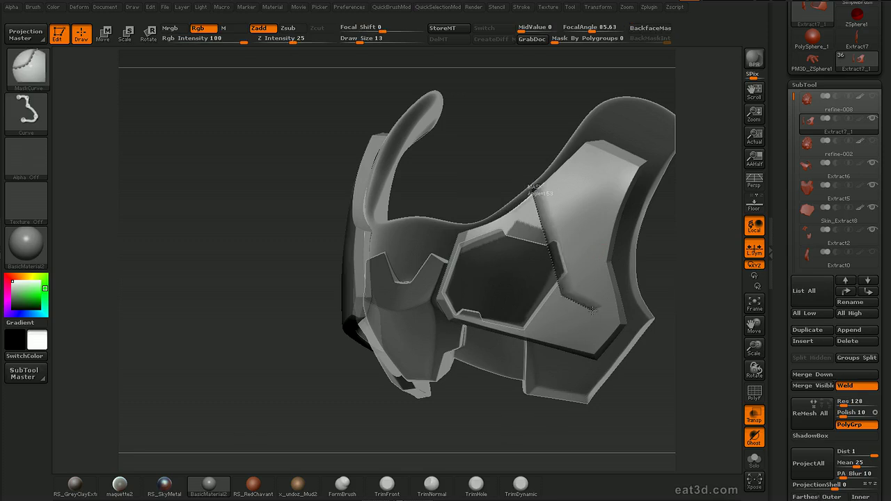
ctrl+drag(624, 333, 624, 331)
Straighten the mask's inner and lower edges on Extract7_1 with further MaskCurve lines
mouse_move(674, 253)
mouse_down()
mouse_move(561, 252)
mouse_move(498, 349)
mouse_move(509, 366)
mouse_up()
drag(512, 421, 496, 422)
mouse_move(526, 328)
ctrl+mouse_down()
mouse_move(428, 303)
mouse_move(402, 314)
mouse_move(483, 199)
ctrl+mouse_up()
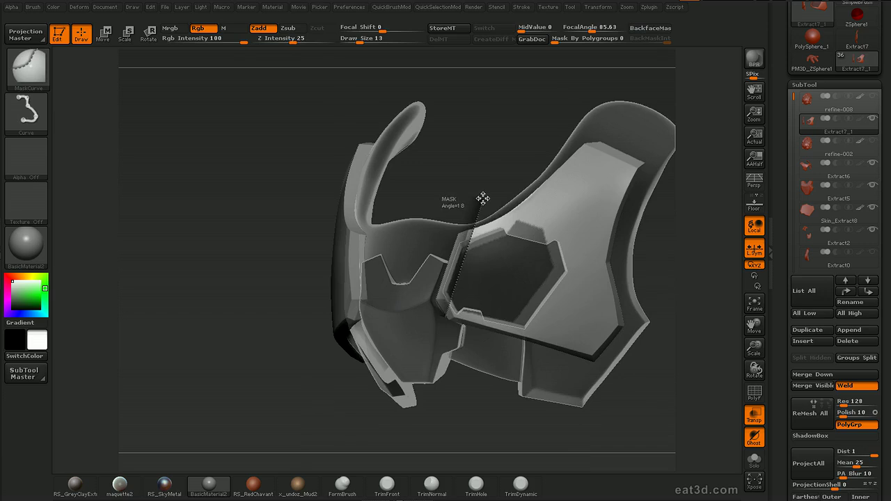
ctrl+drag(461, 169, 461, 170)
mouse_move(457, 321)
ctrl+mouse_down()
mouse_move(428, 265)
mouse_move(405, 259)
mouse_move(421, 259)
ctrl+mouse_up()
Extract the masked area of Extract7_1 as a new subtool with a thickness of 0.1
mouse_move(670, 252)
mouse_down()
mouse_move(662, 257)
mouse_move(688, 254)
mouse_up()
drag(783, 241, 776, 218)
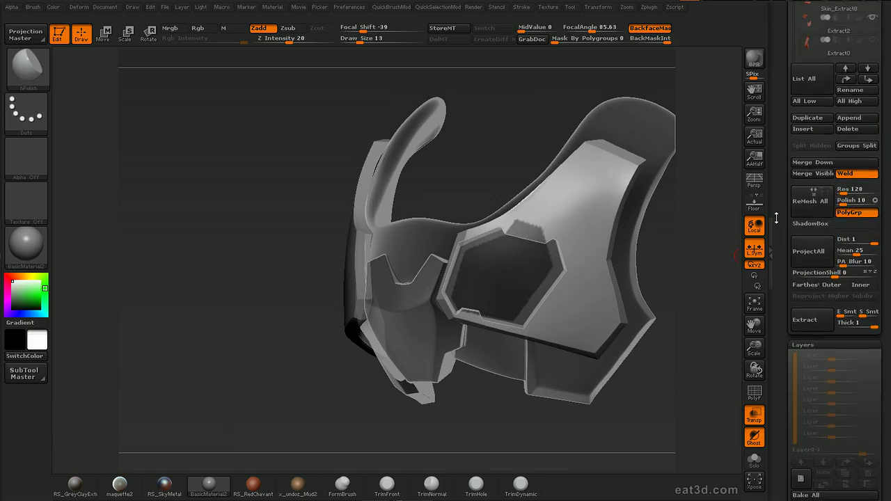
click(862, 326)
text(0.2603)
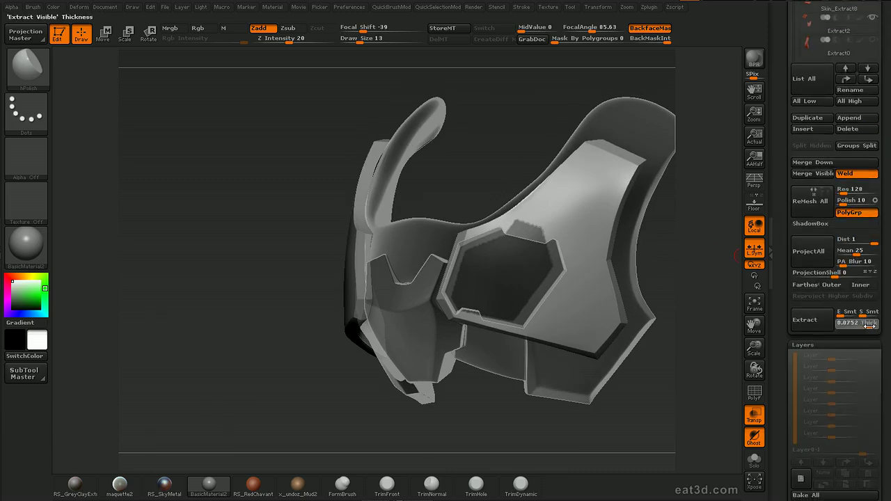
key(Return)
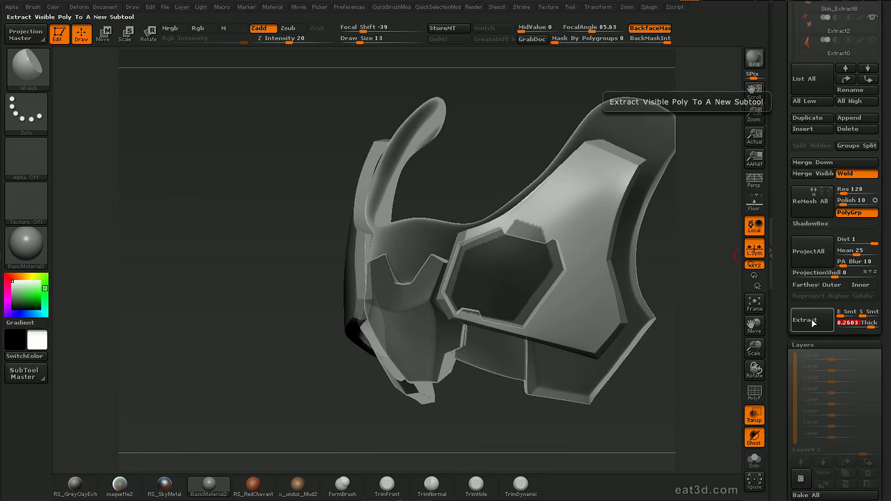
click(813, 323)
mouse_move(699, 301)
mouse_down()
mouse_move(662, 317)
mouse_move(696, 307)
mouse_up()
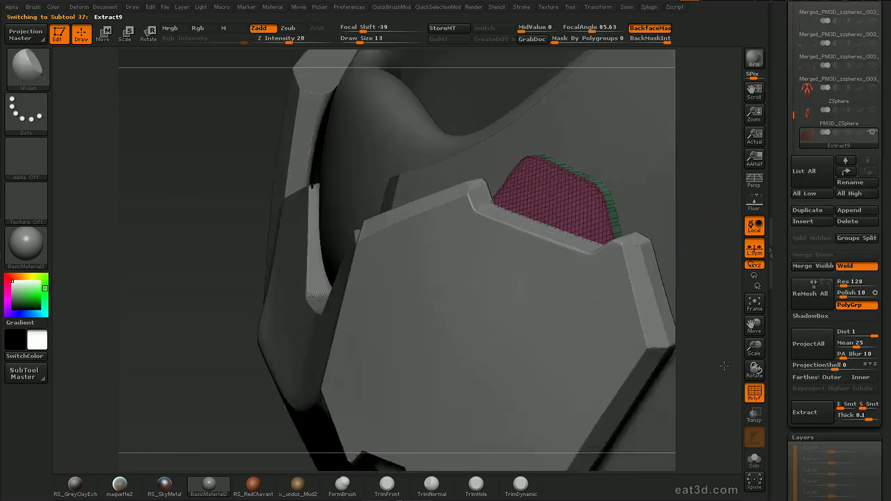
Isolate the newly extracted plate, hide its polyframe and subdivide its geometry
key(alt+s)
alt+drag(704, 270, 735, 170)
key(shift+f)
key(shift+f)
drag(792, 183, 764, 83)
drag(854, 299, 845, 311)
click(812, 312)
mouse_move(689, 308)
mouse_down()
mouse_move(701, 320)
mouse_move(771, 199)
mouse_up()
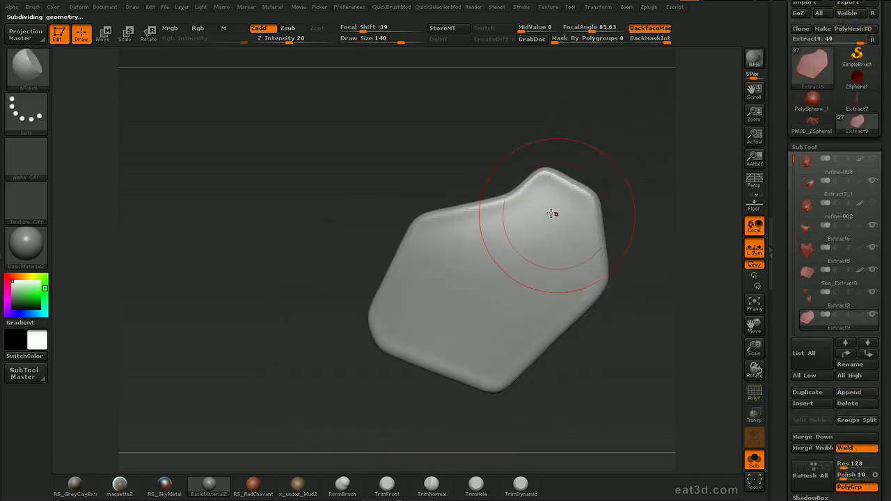
Smooth the extracted plate's surface and inflate it slightly with the Inflat deformation
key(shift)
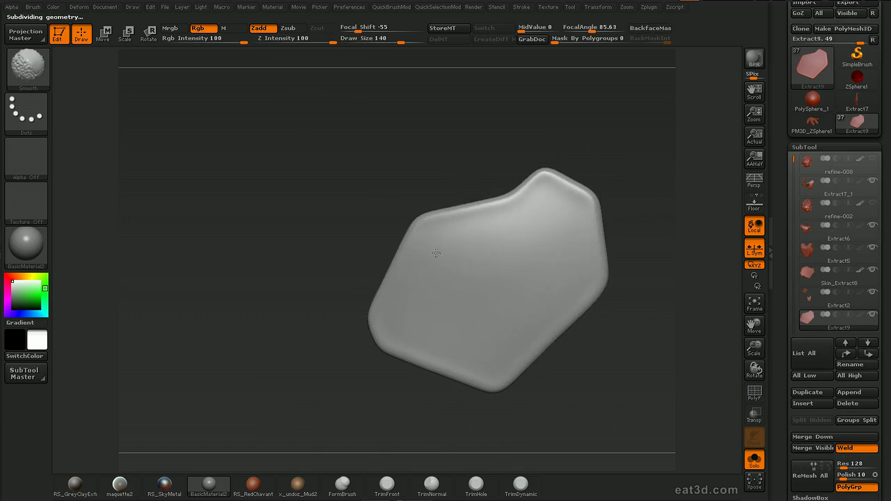
mouse_move(639, 165)
mouse_down()
mouse_move(601, 104)
mouse_move(613, 125)
mouse_up()
key(d)
drag(620, 211, 628, 216)
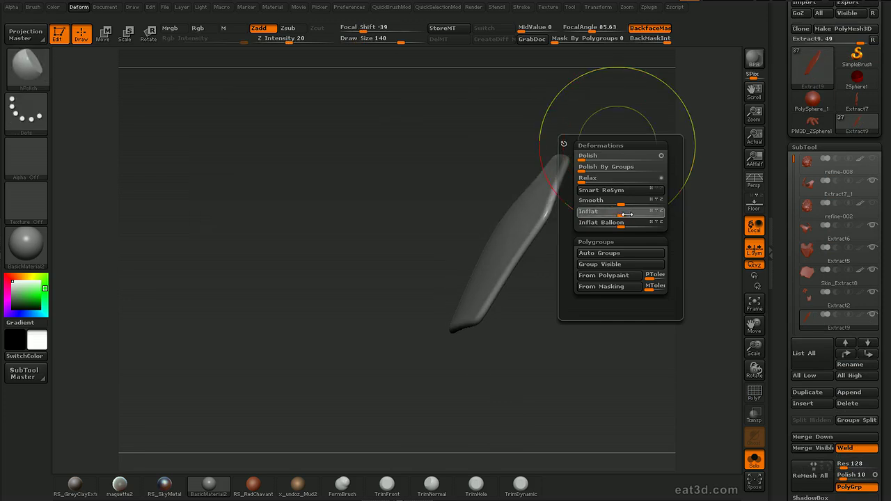
drag(686, 223, 710, 175)
Show the surrounding plates with transparency on and clip Extract9's upper tab and outer side into straight edges with ClipCurve
key(shift+s)
key(bracketleft)
key(shift+t)
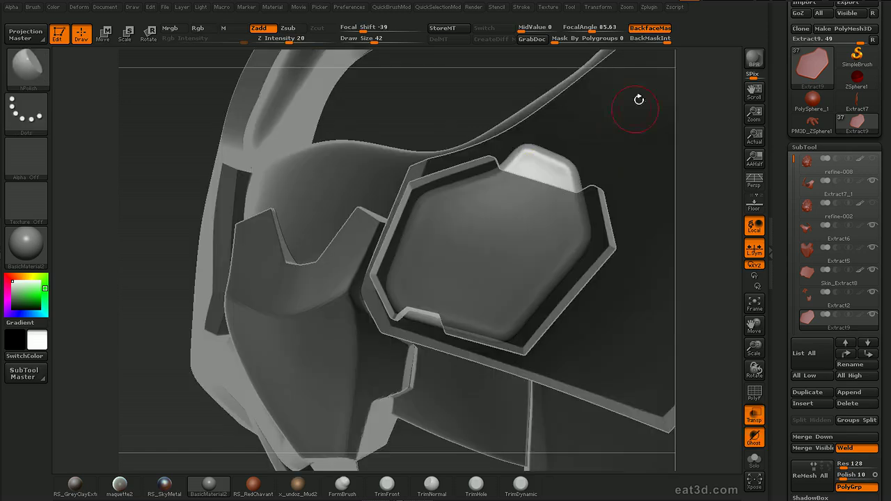
ctrl+shift+drag(498, 139, 617, 185)
mouse_move(564, 145)
ctrl+shift+mouse_down()
mouse_move(593, 274)
mouse_move(611, 295)
ctrl+shift+mouse_up()
drag(611, 295, 667, 275)
ctrl+shift+drag(614, 202, 478, 373)
mouse_move(621, 348)
mouse_down()
mouse_move(708, 309)
mouse_move(670, 324)
mouse_up()
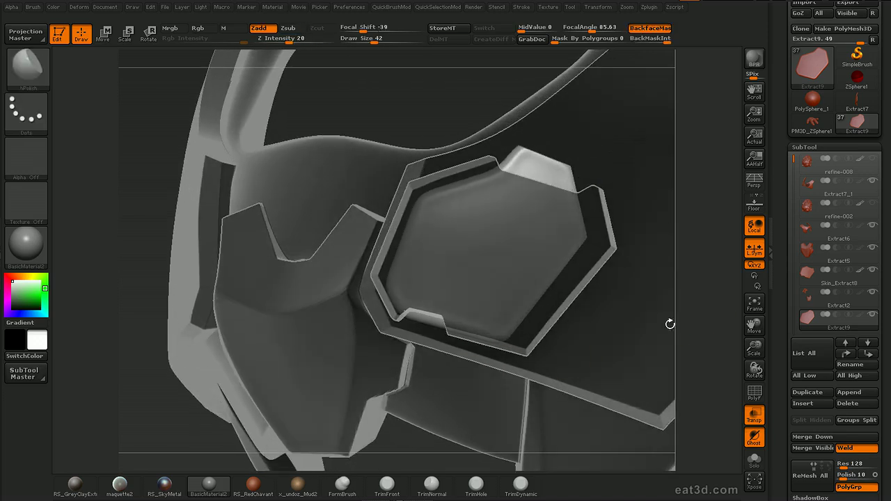
Clip the lower edge, lower inner corner and inner side of Extract9 straight with ClipCurve
ctrl+shift+drag(533, 352, 349, 295)
ctrl+shift+drag(411, 328, 374, 256)
ctrl+shift+drag(382, 301, 443, 136)
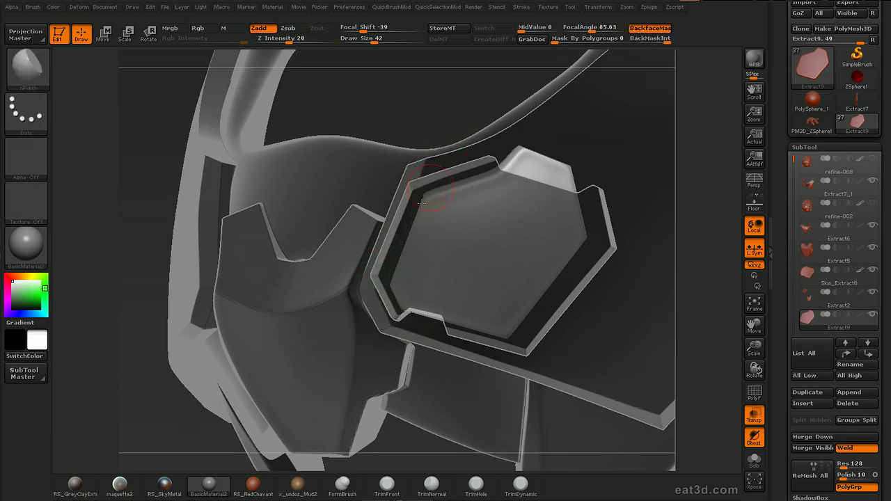
Clip the inner armor plate along its upper edge beside the protruding tab, and turn off transparency
ctrl+shift+drag(409, 200, 501, 165)
ctrl+shift+drag(553, 124, 552, 124)
mouse_move(685, 244)
alt+mouse_down()
mouse_move(677, 204)
mouse_move(697, 212)
mouse_move(639, 230)
alt+mouse_up()
key(shift+t)
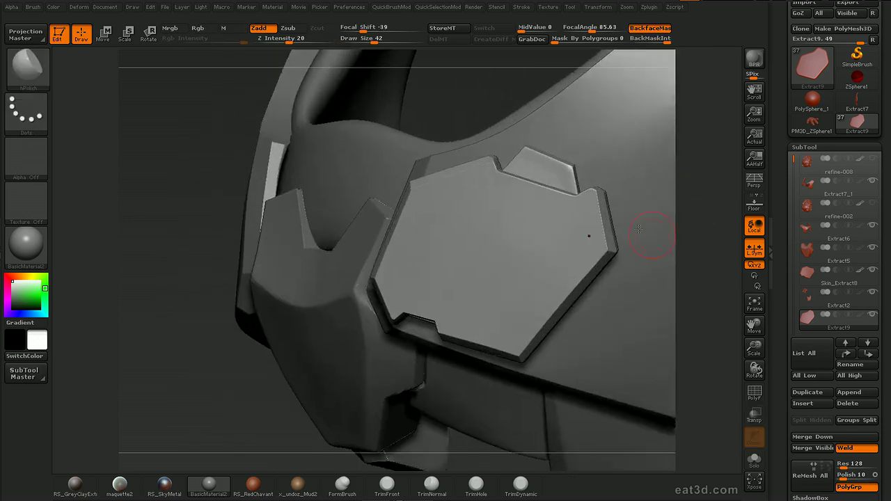
Isolate the Extract9 plate, enlarge the brush size to 99 and apply the Relax deformation to the plate
key(shift+s)
key(bracketright)
key(bracketright)
key(bracketright)
key(bracketright)
key(b)
key(Escape)
key(bracketleft)
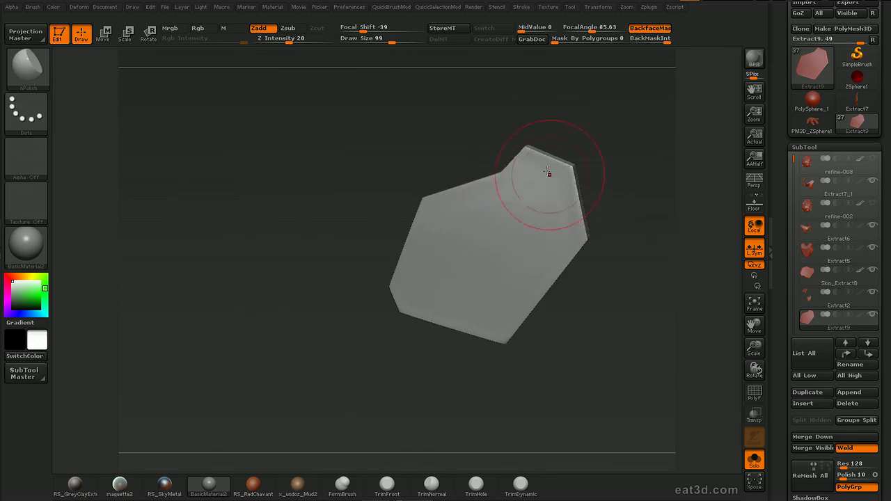
drag(648, 205, 619, 199)
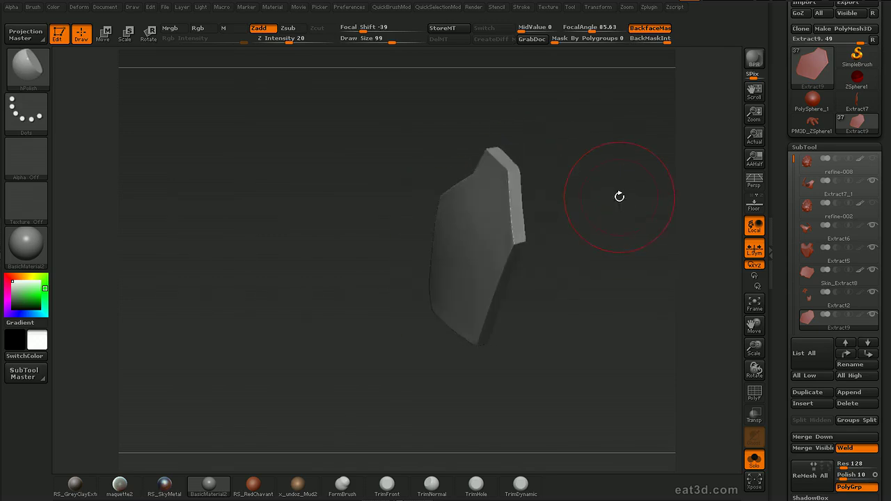
key(d)
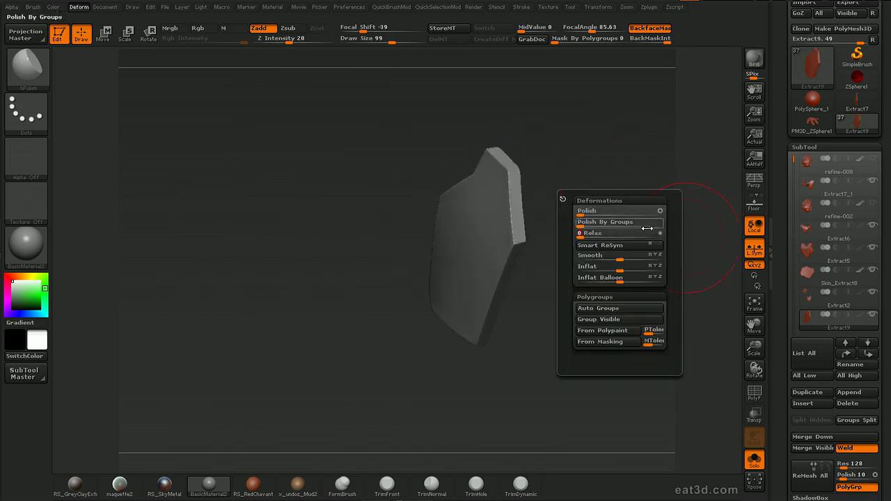
drag(583, 235, 653, 237)
Show the surrounding armor again and move the plate slightly toward the body with a transpose line along its inner side
alt+drag(576, 146, 673, 188)
key(ctrl+shift+s)
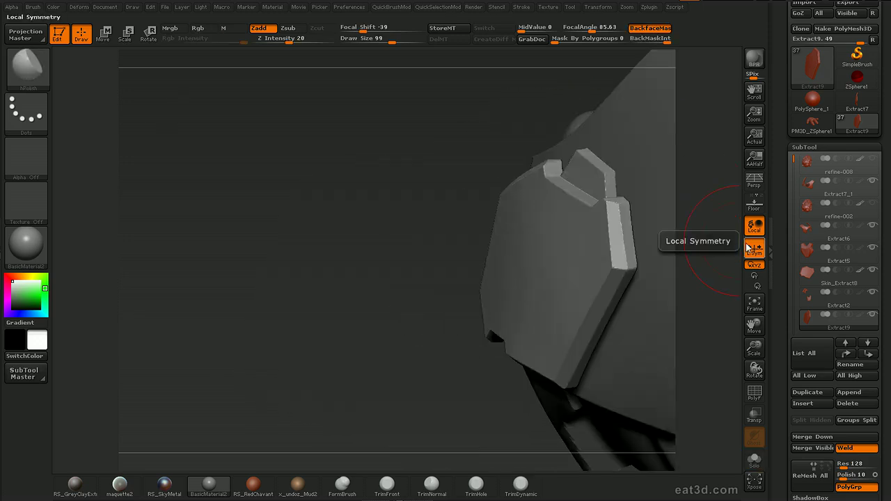
drag(698, 223, 642, 212)
key(w)
drag(619, 171, 603, 379)
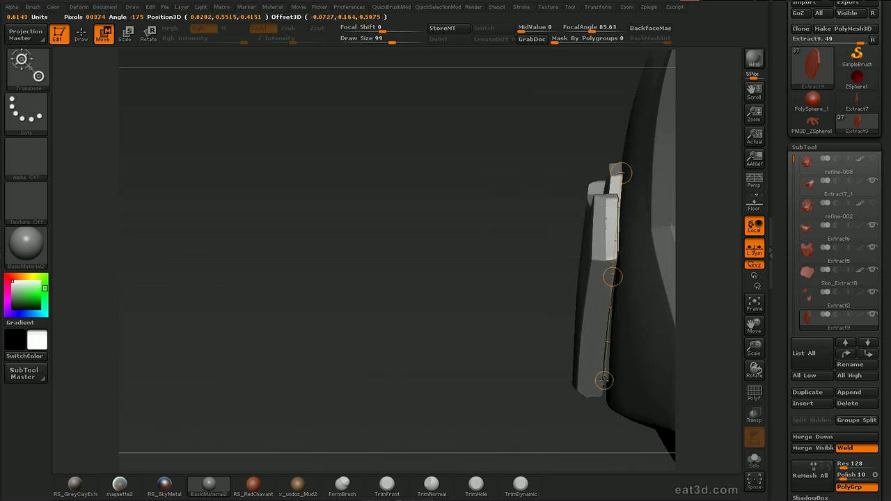
drag(613, 275, 617, 277)
Isolate the plate again, then smooth and flatten its front face with the hPolish brush
drag(684, 273, 661, 224)
alt+drag(662, 225, 661, 278)
key(ctrl+shift+s)
key(q)
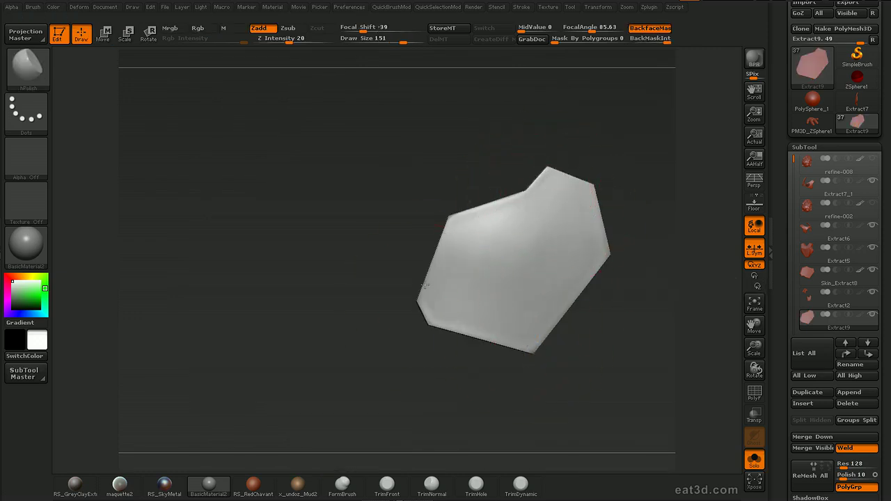
mouse_move(505, 273)
shift+mouse_down()
mouse_move(533, 251)
mouse_move(544, 217)
shift+mouse_up()
key(s)
drag(532, 249, 522, 249)
mouse_move(512, 249)
shift+mouse_down()
mouse_move(498, 247)
mouse_move(514, 254)
shift+mouse_up()
mouse_move(634, 191)
mouse_down()
mouse_move(629, 205)
mouse_move(659, 217)
mouse_move(640, 217)
mouse_up()
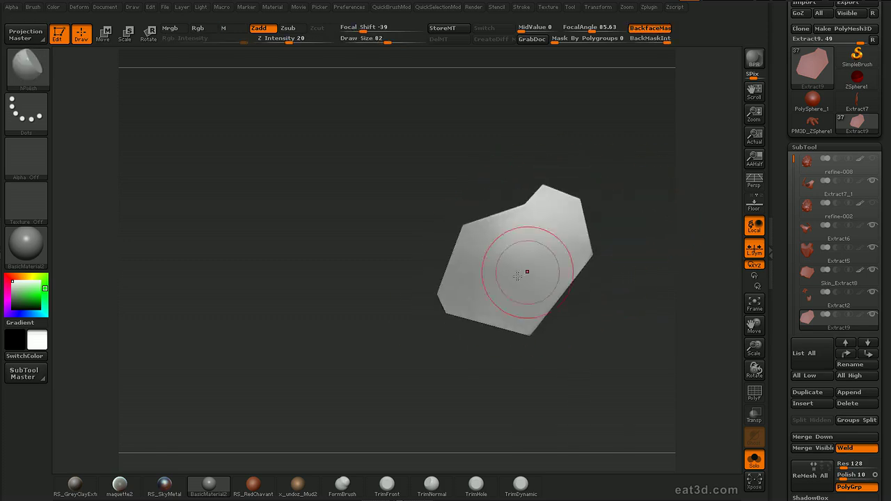
drag(486, 278, 476, 282)
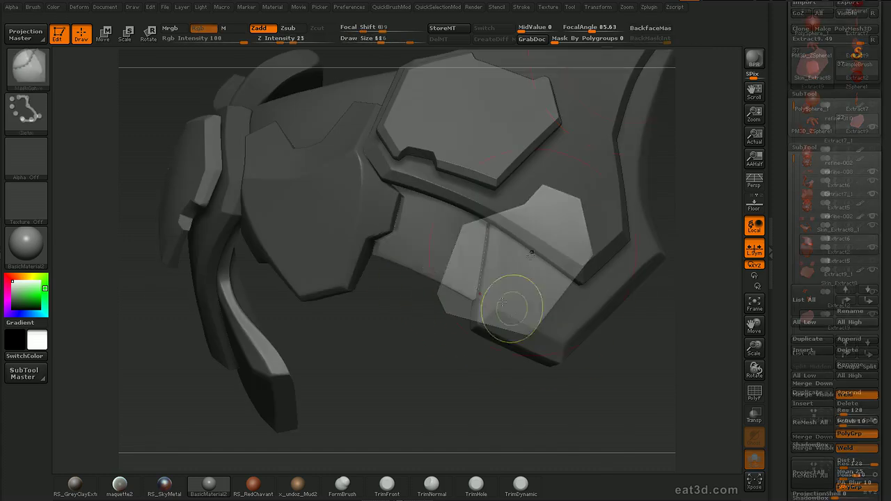
Mask the strip along the lower edge of the small Extract2 panel with a straight MaskCurve and display its polygroups
drag(513, 308, 414, 252)
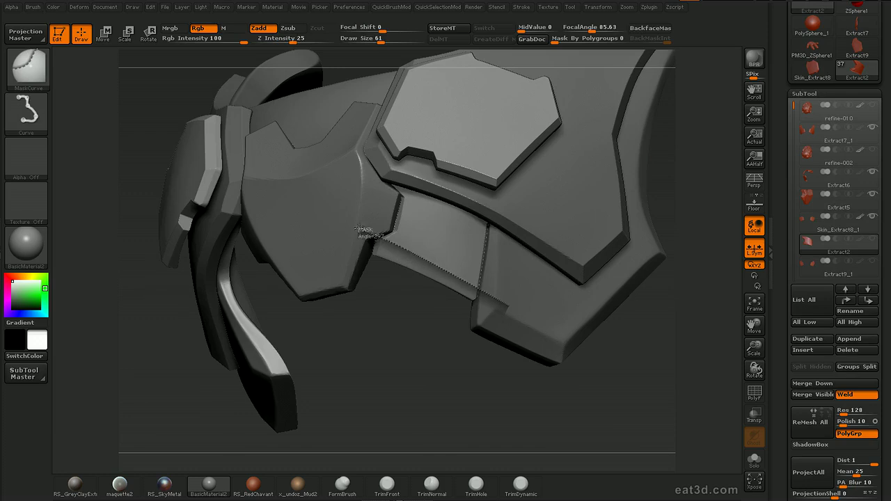
drag(312, 215, 331, 227)
drag(429, 342, 404, 348)
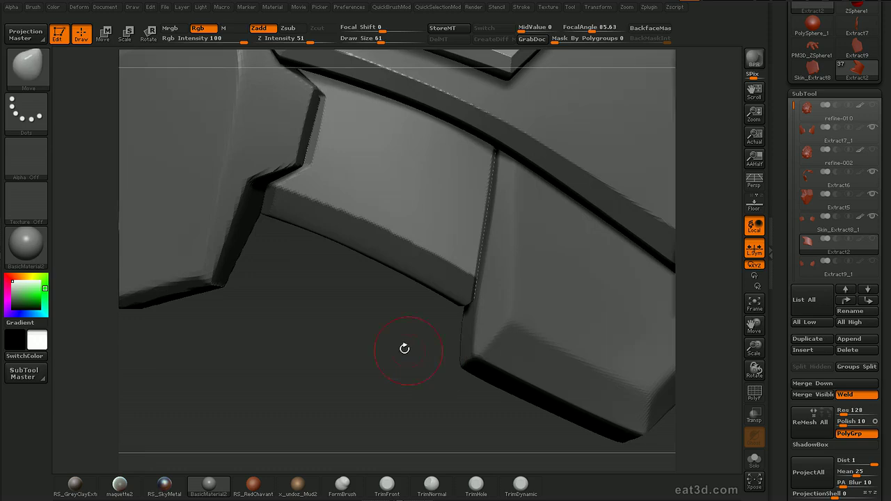
key(shift+f)
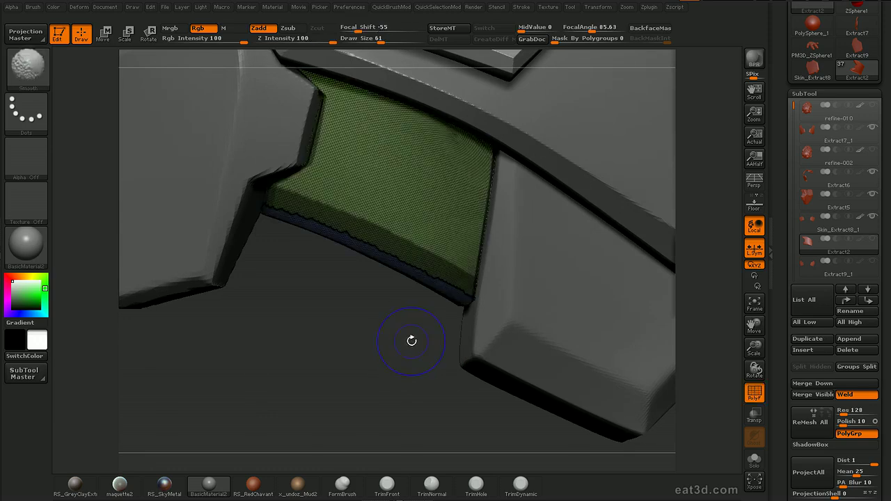
key(shift+f)
drag(412, 341, 416, 340)
key(shift+f)
key(ctrl+w)
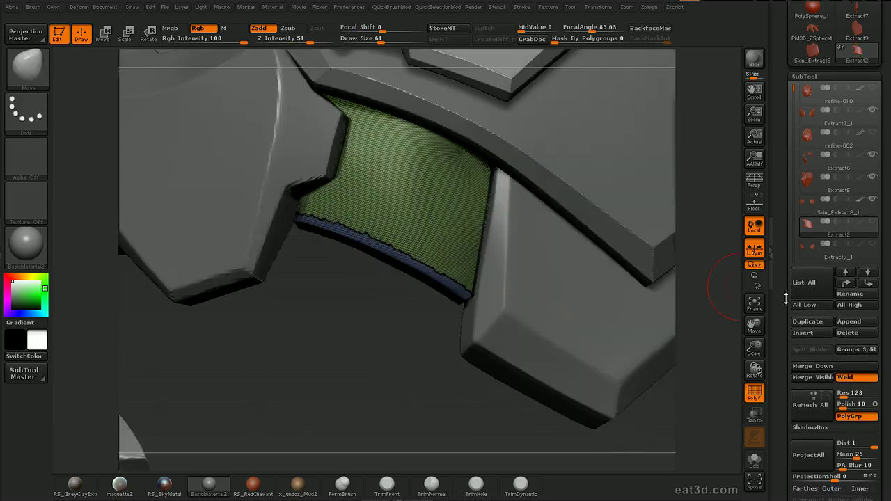
Show only the Extract2 panel and remesh it with resolution 128 and Polish 10
drag(786, 298, 786, 259)
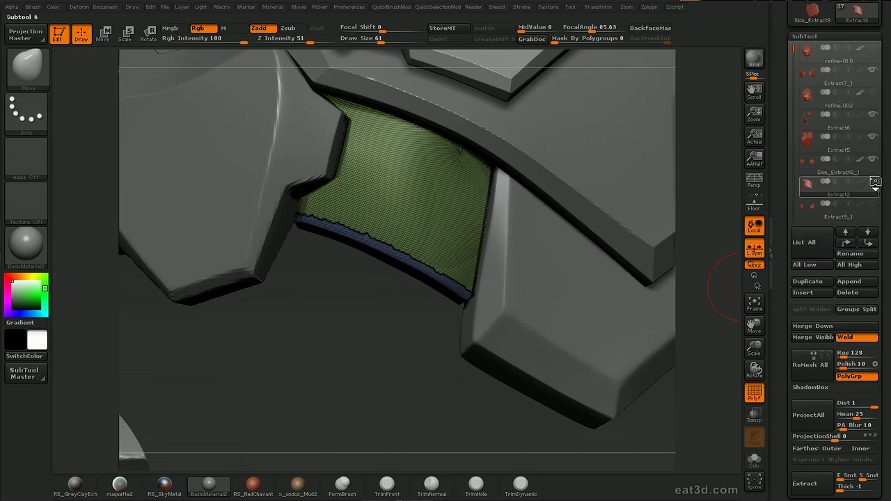
click(821, 220)
drag(647, 328, 687, 281)
drag(786, 278, 786, 167)
alt+drag(702, 265, 715, 273)
drag(787, 243, 786, 287)
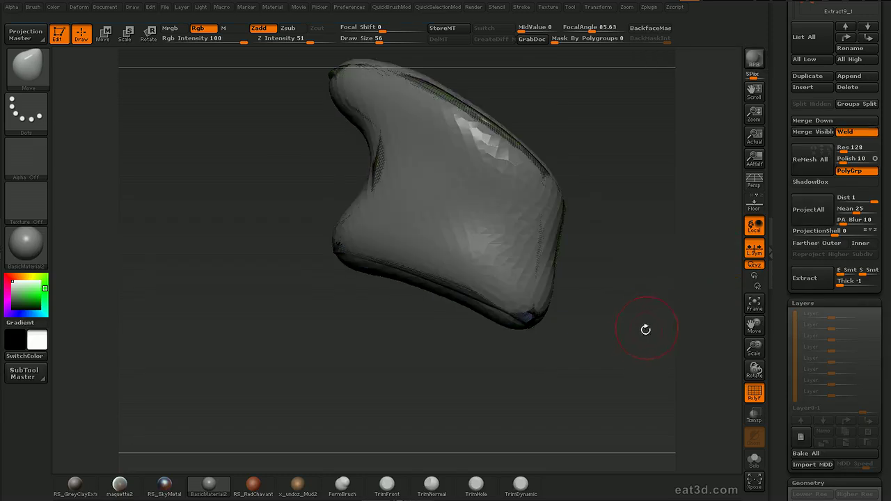
Select the remeshed Skin_Extract2 subtool and move it up the subtool list to directly below Extract2
alt+click(519, 215)
drag(622, 236, 637, 203)
drag(787, 110, 790, 195)
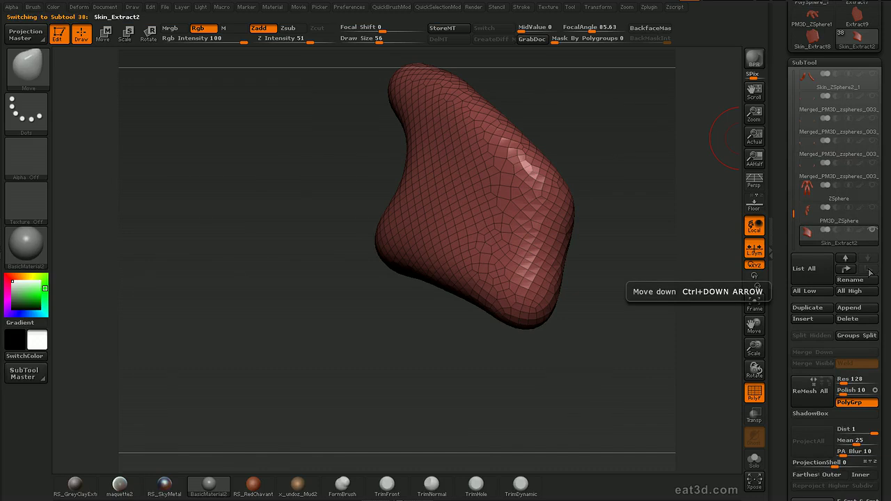
key(ctrl+Up)
key(ctrl+Up)
key(ctrl+Up)
key(ctrl+Up)
key(ctrl+Up)
key(ctrl+Up)
key(ctrl+Up)
key(ctrl+Up)
key(ctrl+Up)
key(ctrl+Up)
key(ctrl+Up)
key(ctrl+Up)
key(ctrl+Up)
key(ctrl+Up)
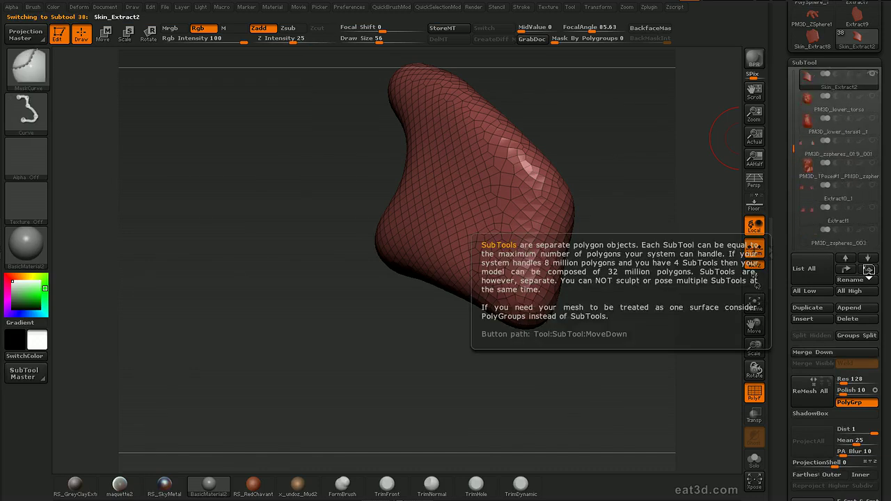
key(ctrl+Down)
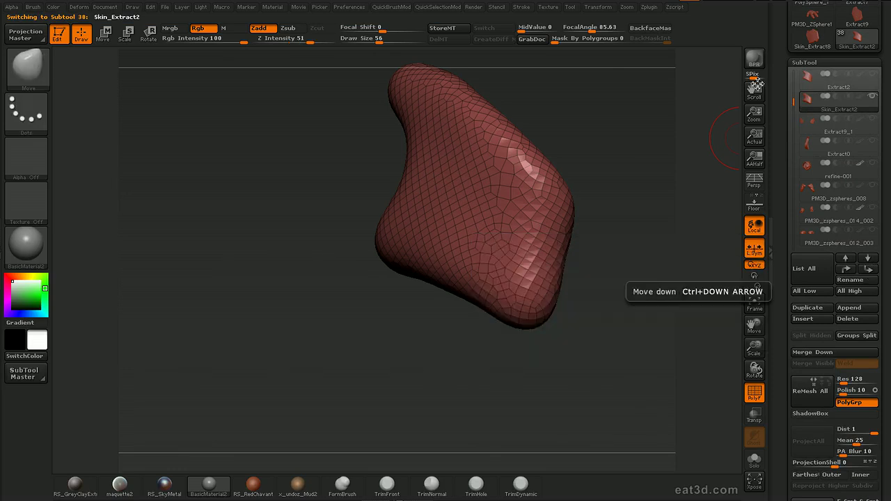
Subdivide Skin_Extract2 and project the shape of the original Extract2 panel onto it with the wireframe display off
click(812, 85)
drag(630, 247, 658, 257)
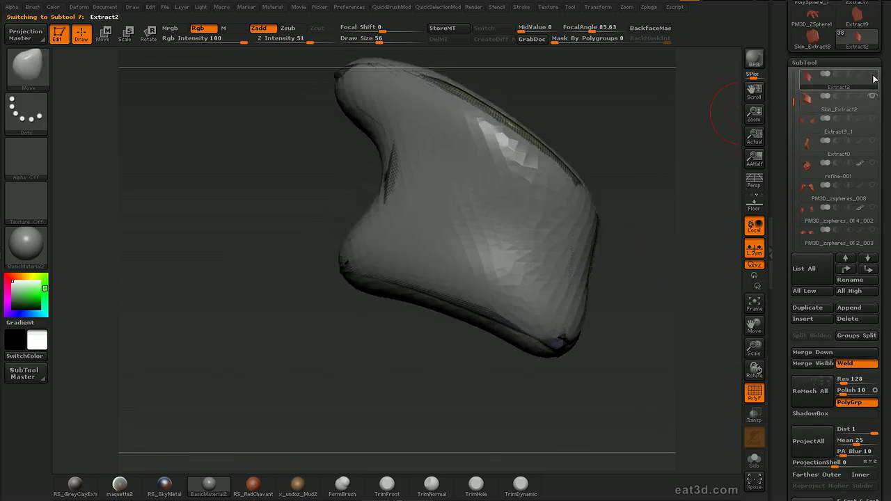
click(810, 100)
key(shift)
mouse_move(661, 228)
mouse_down()
mouse_move(629, 234)
mouse_move(641, 242)
mouse_move(674, 232)
mouse_move(669, 240)
mouse_move(682, 245)
mouse_move(658, 240)
mouse_move(674, 223)
mouse_up()
key(ctrl+d)
key(ctrl+d)
key(ctrl+z)
key(shift+f)
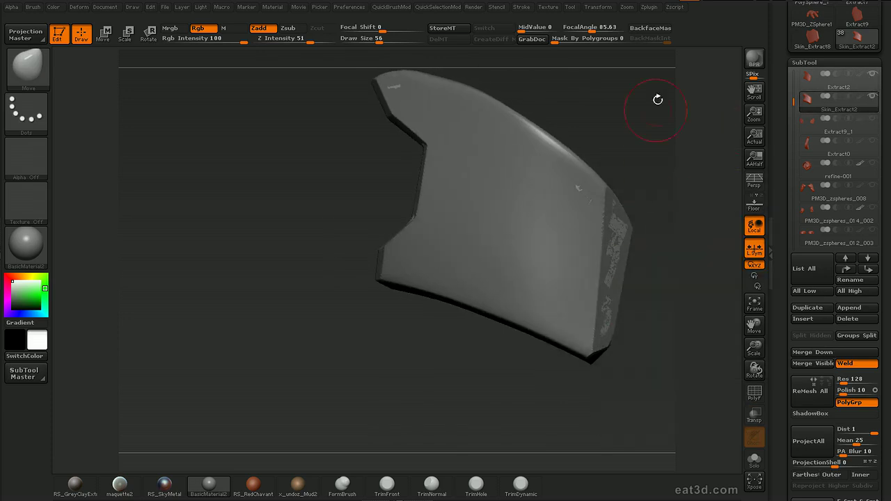
mouse_move(658, 154)
mouse_down()
mouse_move(672, 174)
mouse_move(670, 167)
mouse_up()
key(ctrl+d)
Mask the strip along the isolated panel's lower edge and create a polygroup from the mask
mouse_move(612, 340)
ctrl+mouse_down()
mouse_move(477, 272)
mouse_move(446, 271)
ctrl+mouse_up()
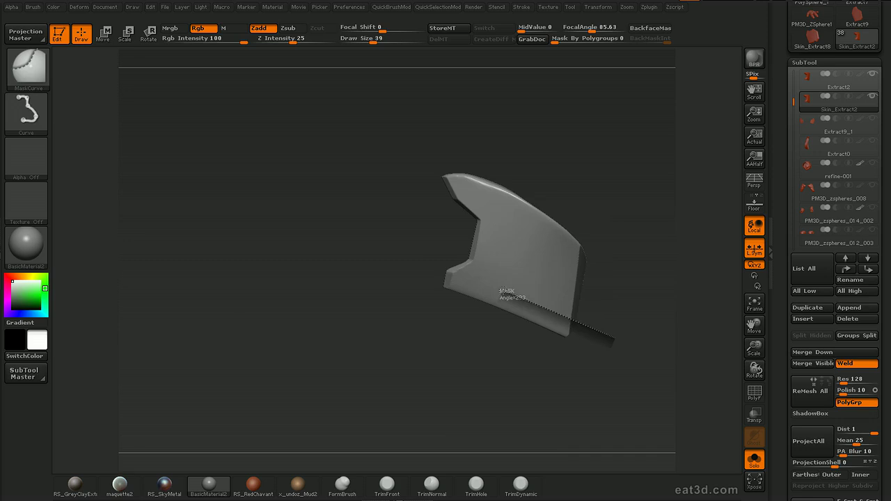
ctrl+drag(500, 290, 410, 259)
mouse_move(527, 351)
mouse_down()
mouse_move(425, 341)
mouse_move(503, 345)
mouse_move(493, 353)
mouse_move(534, 374)
mouse_move(462, 350)
mouse_move(490, 353)
mouse_up()
key(shift+f)
key(alt+d)
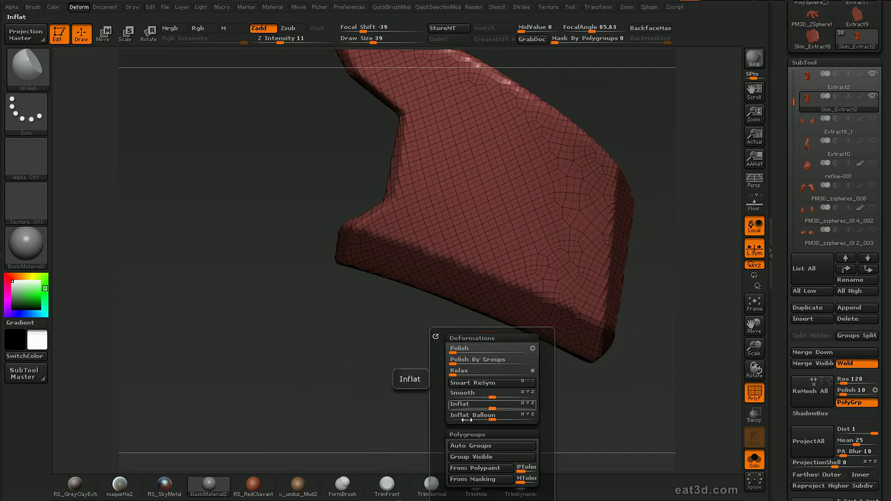
click(496, 479)
drag(378, 339, 483, 334)
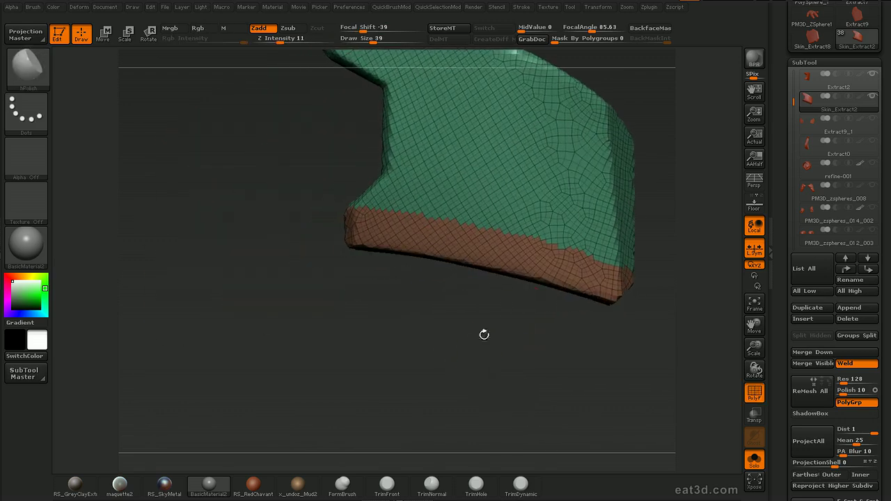
Delete the panel's higher subdivision levels and insert GroupsLoops with 8 loops and Polish 13 around its polygroups
drag(786, 364, 778, 228)
mouse_move(857, 352)
mouse_down()
mouse_move(844, 352)
mouse_move(868, 340)
mouse_up()
drag(679, 359, 647, 366)
click(854, 279)
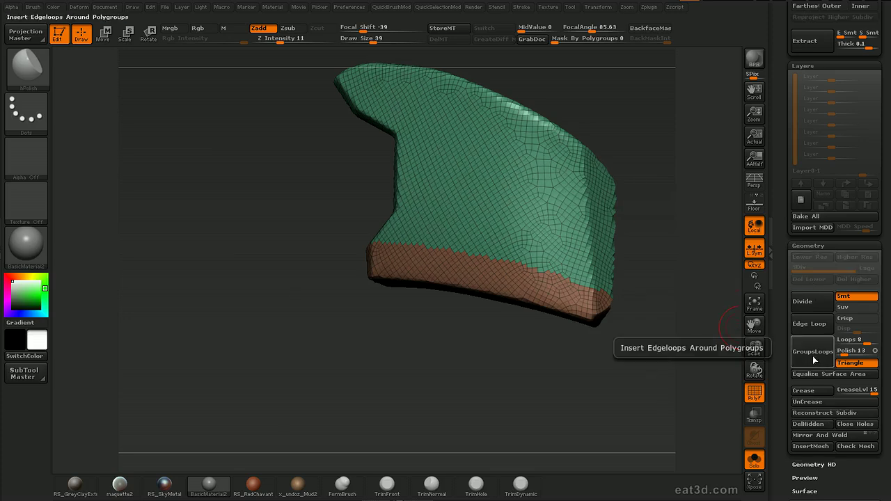
click(813, 359)
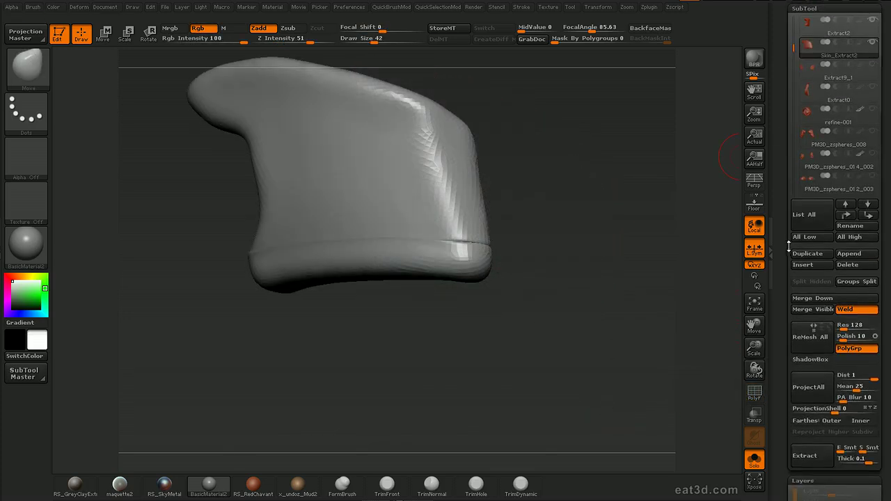
Compare the looped mesh with Extract2, reselect Skin_Extract2 and apply the Relax deformation to it
drag(790, 247, 789, 293)
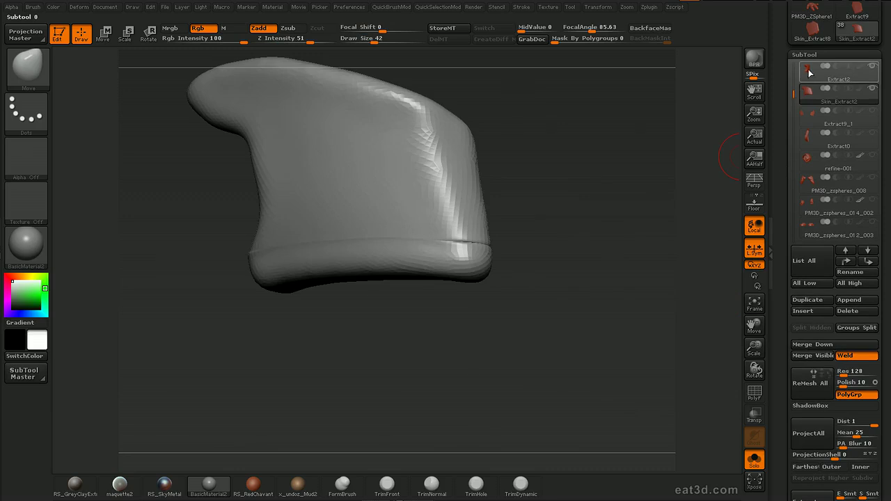
click(810, 75)
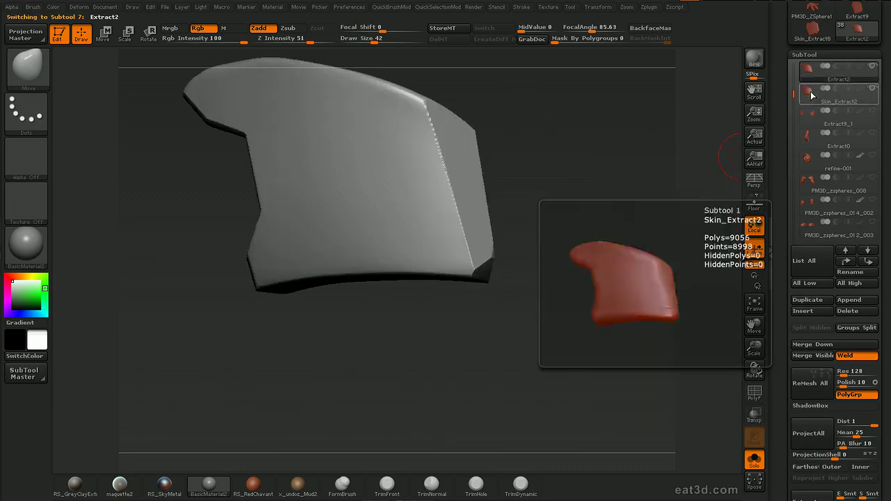
click(810, 95)
key(alt+shift+s)
drag(670, 242, 565, 243)
key(d)
drag(542, 277, 607, 263)
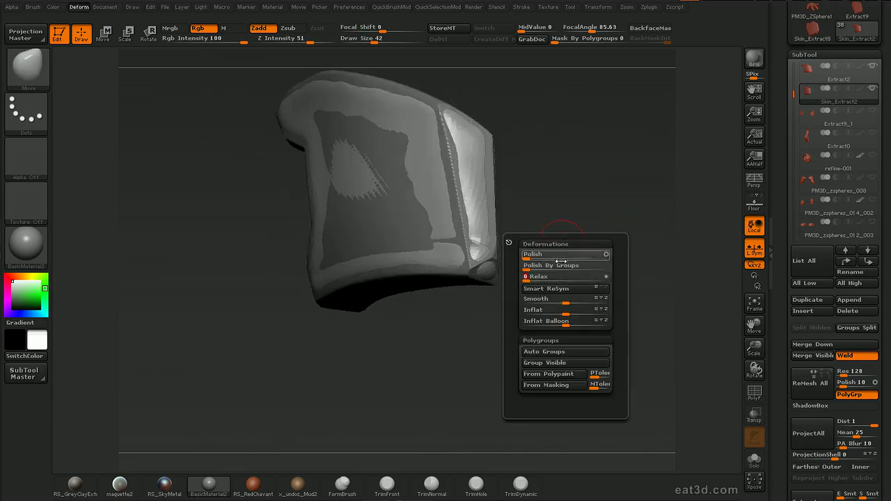
Enlarge the brush to 115 and smooth the lower part of Skin_Extract2's narrow side face against the original panel
key(bracketright)
shift+drag(492, 246, 489, 266)
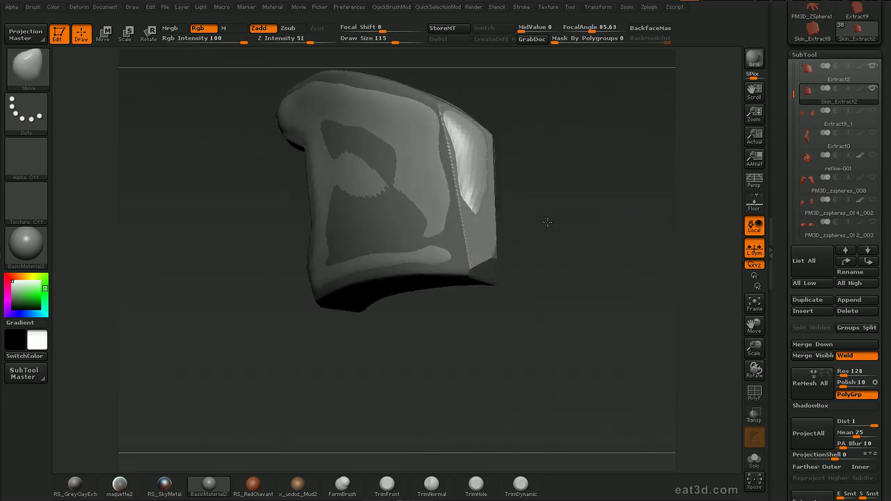
drag(547, 221, 533, 255)
mouse_move(513, 351)
mouse_down()
mouse_move(560, 311)
mouse_move(582, 255)
mouse_up()
key(ctrl+shift+t)
mouse_move(527, 230)
shift+mouse_down()
mouse_move(376, 264)
mouse_move(388, 253)
shift+mouse_up()
key(ctrl+z)
mouse_move(608, 204)
mouse_down()
mouse_move(508, 206)
mouse_move(706, 211)
mouse_up()
key(ctrl+z)
Smooth the notched edge of Skin_Extract2, check its wireframe and add another subdivision level
mouse_move(344, 260)
shift+mouse_down()
mouse_move(422, 255)
mouse_move(398, 262)
shift+mouse_up()
mouse_move(557, 265)
mouse_down()
mouse_move(604, 258)
mouse_move(647, 201)
mouse_move(682, 130)
mouse_up()
key(shift+f)
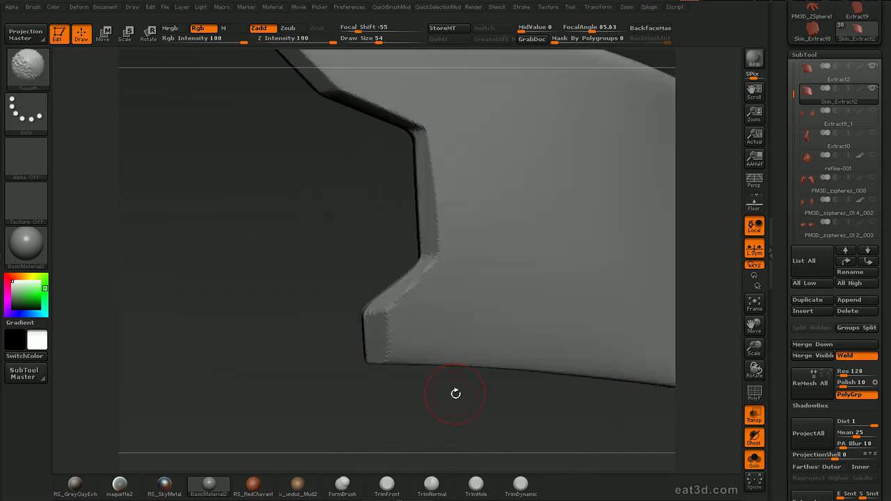
key(shift+f)
key(ctrl+d)
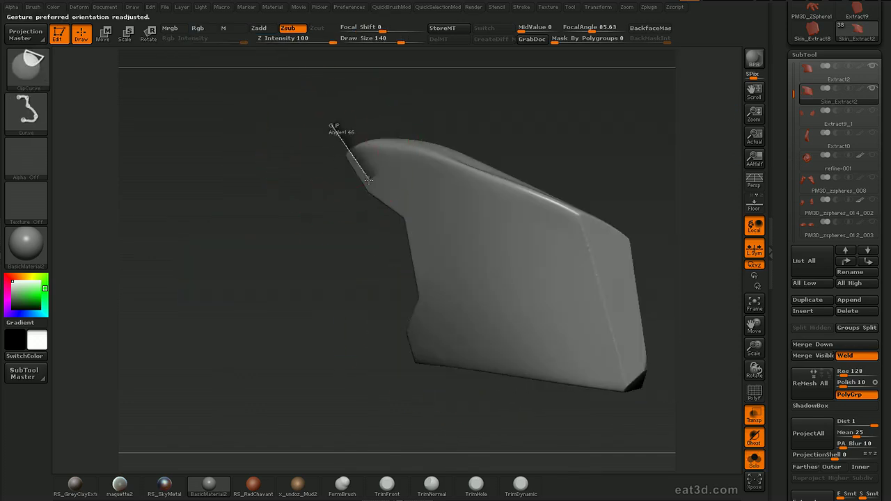
Clip the panel's notched edge with angled ClipCurve cuts that sharpen its upper tip, recess and lower corner
mouse_move(334, 130)
ctrl+shift+mouse_down()
mouse_move(436, 321)
mouse_move(427, 298)
ctrl+shift+mouse_up()
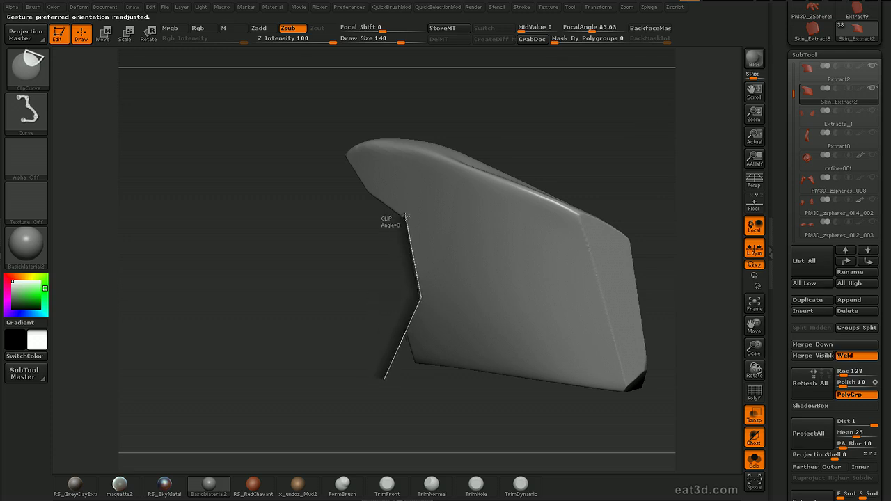
ctrl+shift+drag(355, 198, 338, 143)
mouse_move(430, 390)
ctrl+shift+mouse_down()
mouse_move(402, 307)
mouse_move(403, 335)
ctrl+shift+mouse_up()
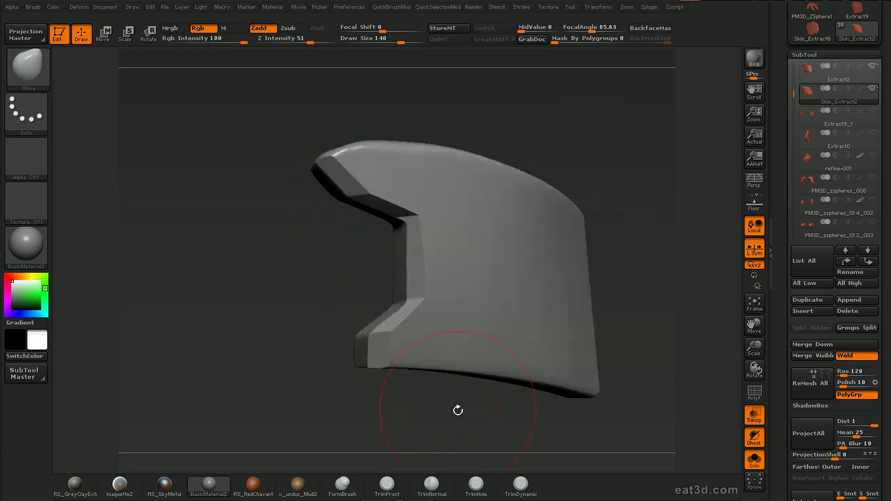
Clip the straight side edge opposite the notch and its adjoining lower corner with ClipCurve cuts
drag(457, 410, 447, 411)
mouse_move(592, 353)
mouse_down()
mouse_move(626, 272)
mouse_move(643, 259)
mouse_move(618, 312)
mouse_up()
mouse_move(485, 432)
ctrl+shift+mouse_down()
mouse_move(442, 312)
mouse_move(538, 400)
ctrl+shift+mouse_up()
mouse_move(419, 215)
ctrl+shift+mouse_down()
mouse_move(475, 357)
mouse_move(481, 443)
ctrl+shift+mouse_up()
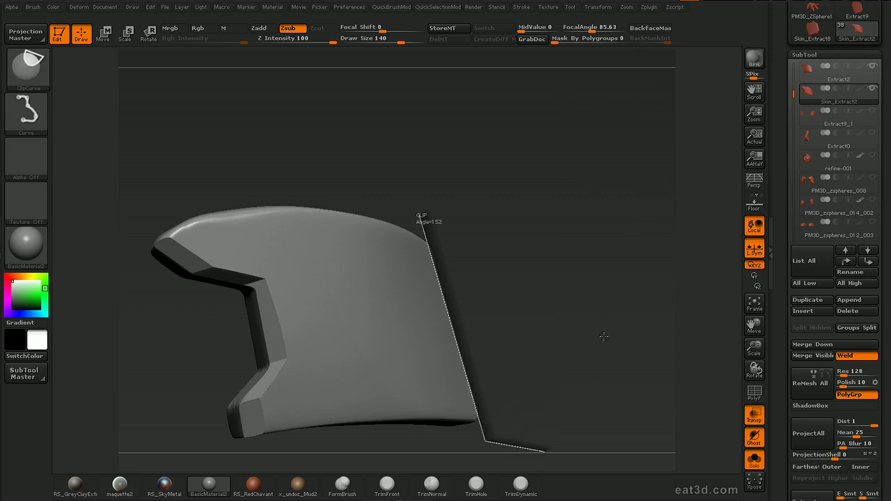
mouse_move(596, 260)
mouse_down()
mouse_move(564, 277)
mouse_move(564, 230)
mouse_move(601, 210)
mouse_move(592, 205)
mouse_move(589, 235)
mouse_up()
mouse_move(484, 303)
ctrl+shift+mouse_down()
mouse_move(526, 200)
mouse_move(496, 302)
mouse_move(491, 293)
ctrl+shift+mouse_up()
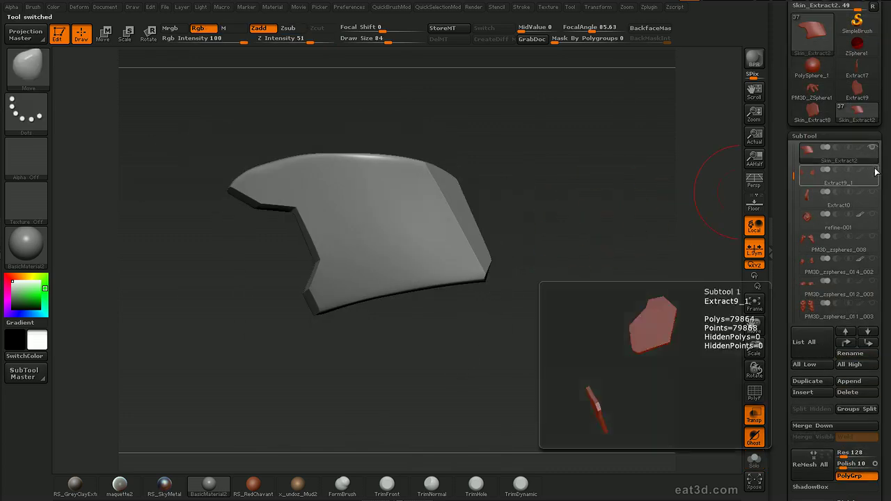
Show the surrounding armor plates again and display the wireframe along Skin_Extract2's lower edge
click(874, 169)
key(ctrl+t)
drag(595, 251, 533, 178)
alt+drag(532, 177, 603, 103)
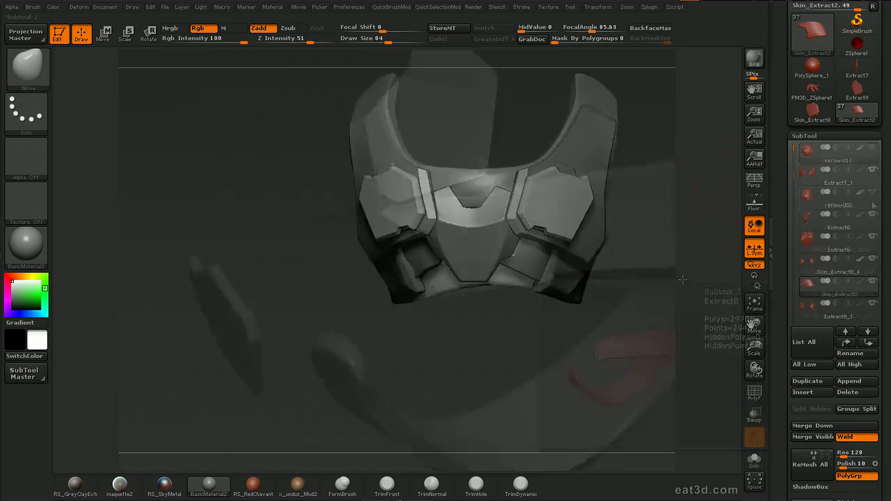
drag(692, 279, 658, 232)
key(f)
mouse_move(328, 419)
alt+mouse_down()
mouse_move(462, 318)
mouse_move(468, 286)
mouse_move(432, 316)
mouse_move(428, 307)
alt+mouse_up()
key(shift+f)
Hide the narrow polygroup strips between the panel's face and lower edge, and regroup the separated parts with Auto Groups
ctrl+shift+drag(413, 211, 408, 204)
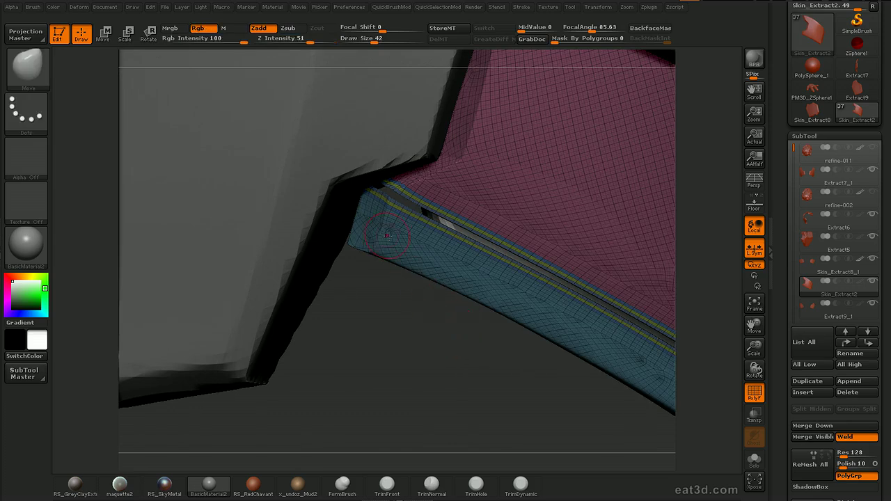
key(F5)
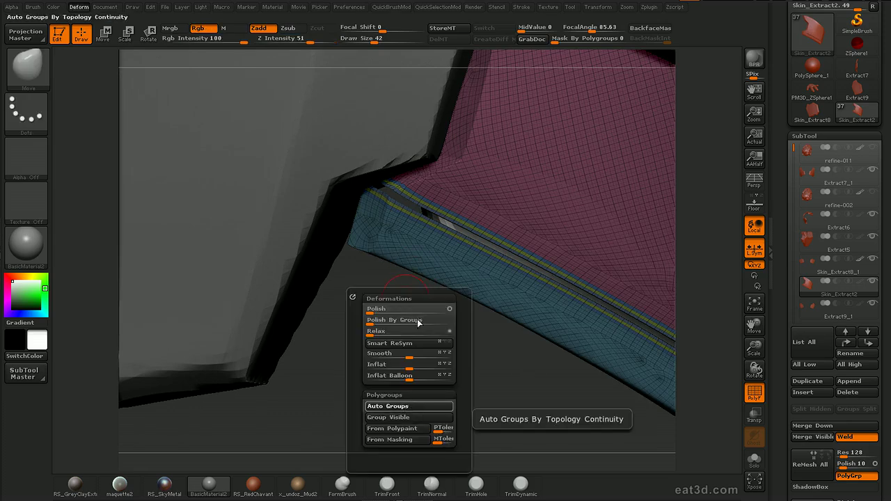
click(419, 322)
key(ctrl+shift)
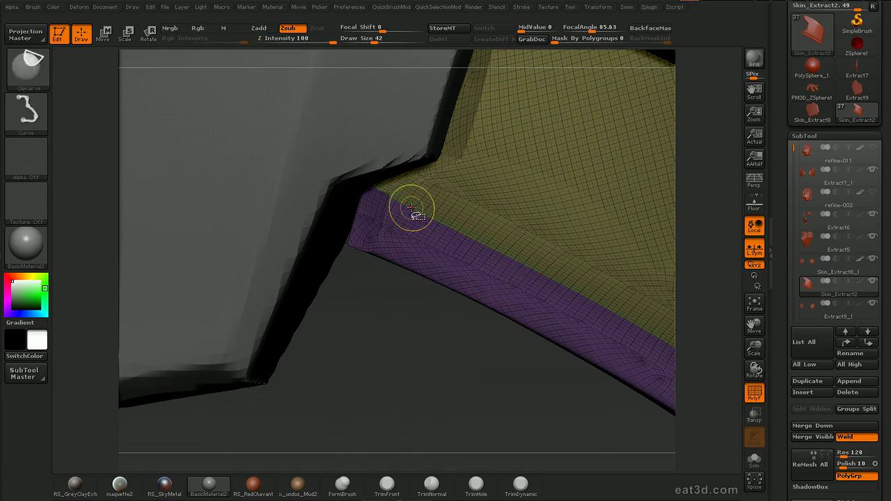
Isolate the polygroup along Skin_Extract2's lower edge and mask the rest of the panel
ctrl+shift+click(412, 207)
ctrl+shift+click(410, 327)
ctrl+shift+click(418, 211)
ctrl+shift+click(408, 338)
alt+drag(478, 388, 443, 270)
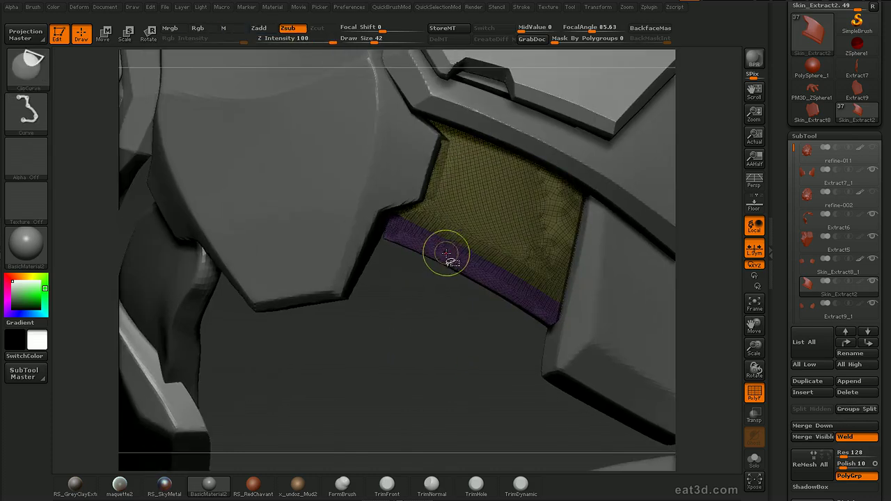
ctrl+shift+click(452, 268)
mouse_move(460, 332)
mouse_down()
mouse_move(461, 318)
mouse_move(452, 321)
mouse_up()
ctrl+shift+click(459, 328)
Inflate the unmasked lower-edge band by 10 and flatten its face with the hPolish brush
key(shift+f)
key(d)
drag(464, 388, 467, 386)
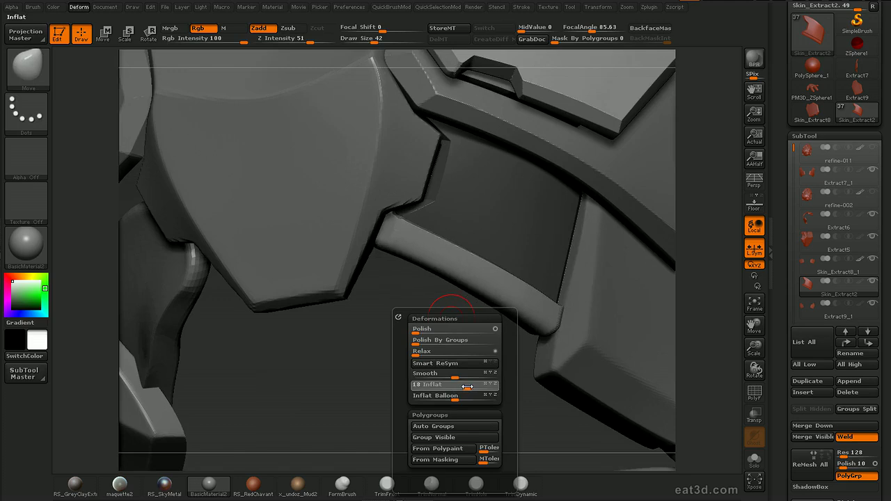
mouse_move(427, 318)
mouse_down()
mouse_move(414, 290)
mouse_move(430, 295)
mouse_up()
key(w)
drag(412, 239, 513, 291)
key(q)
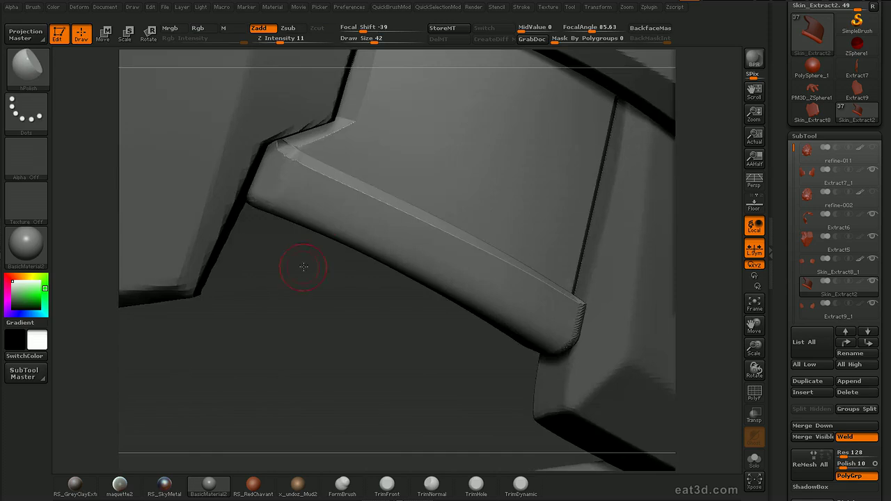
Solo the panel and smooth the ragged end of the raised band beside the notch, enlarging the brush to 72
drag(304, 266, 434, 264)
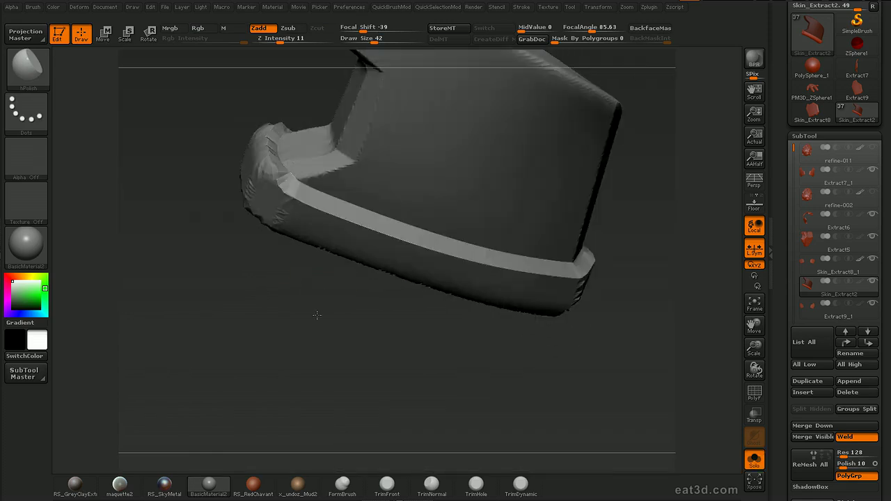
drag(430, 265, 367, 241)
shift+drag(376, 196, 399, 231)
key(ctrl+z)
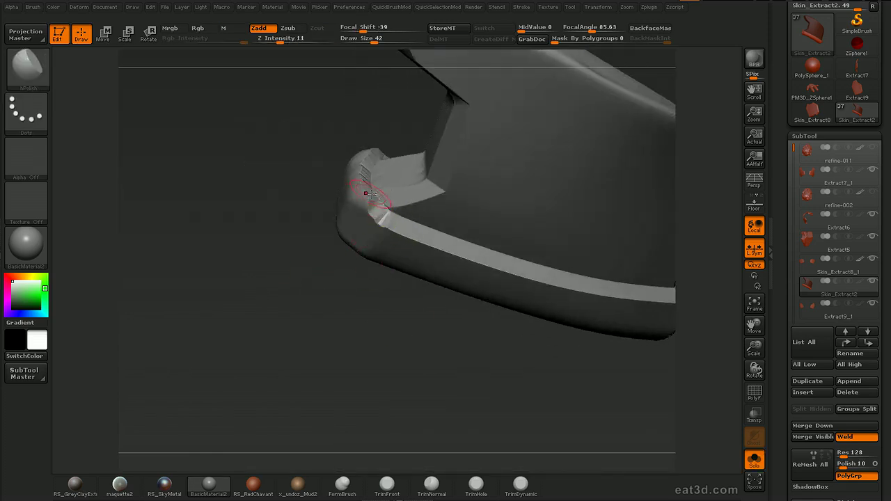
shift+drag(366, 193, 403, 221)
key(bracketright)
shift+drag(358, 219, 371, 232)
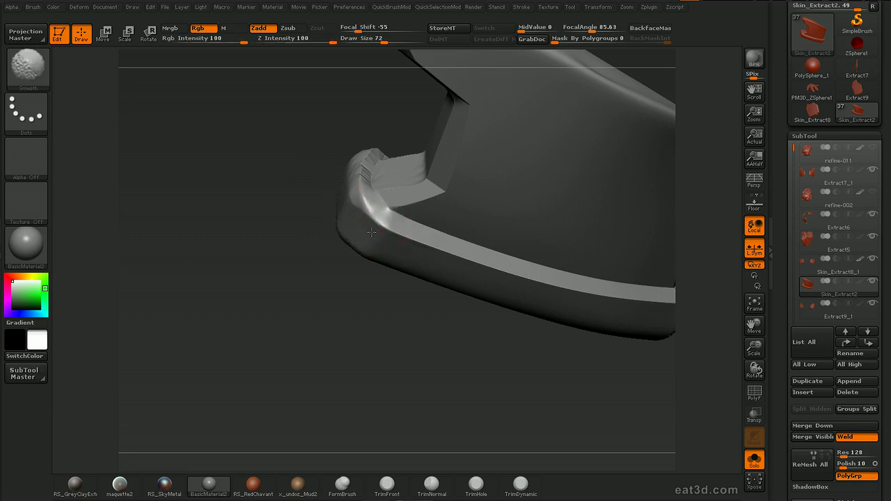
Smooth the jagged corner at the band's opposite end
mouse_move(372, 331)
alt+mouse_down()
mouse_move(388, 304)
mouse_move(366, 289)
mouse_move(390, 323)
alt+mouse_up()
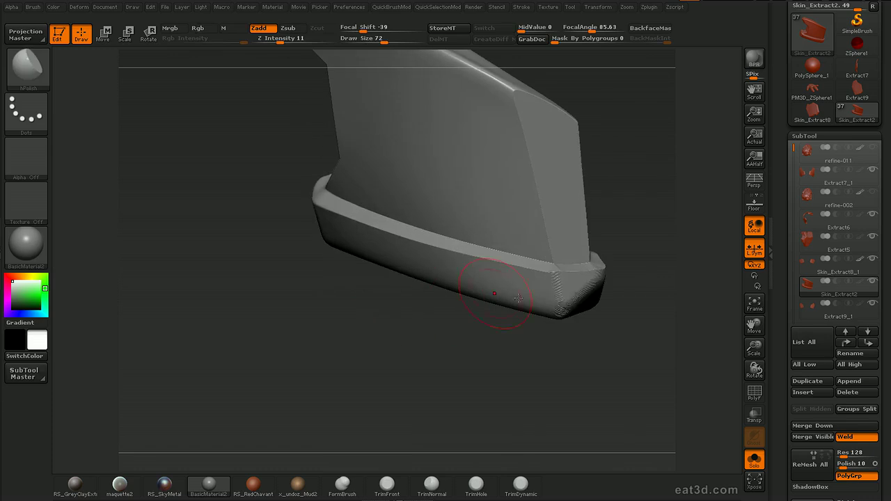
shift+drag(576, 286, 567, 303)
drag(624, 295, 640, 280)
Mask the panel with MaskCurve lines along the raised band, leaving only a narrow middle strip unmasked
ctrl+drag(620, 337, 521, 245)
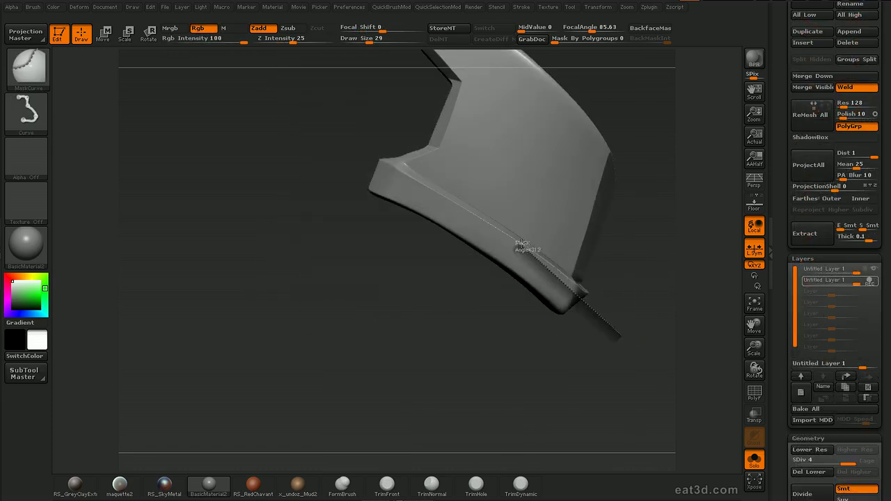
ctrl+drag(417, 191, 329, 140)
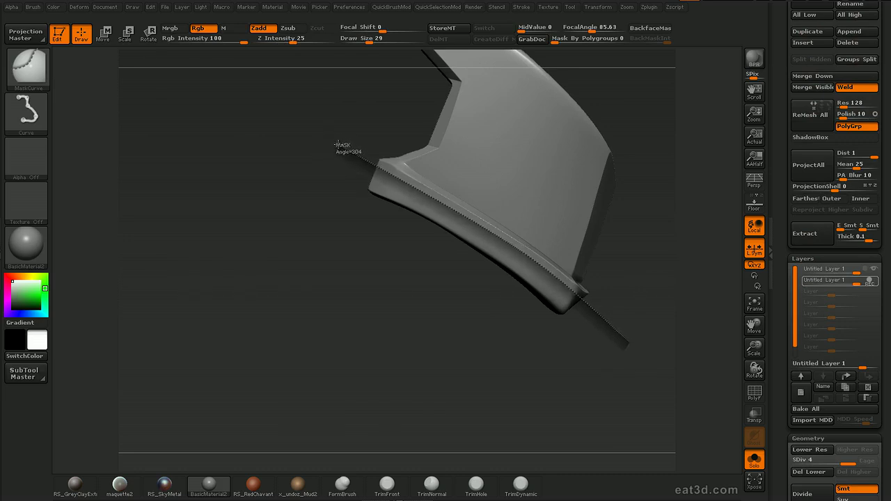
ctrl+drag(359, 197, 369, 209)
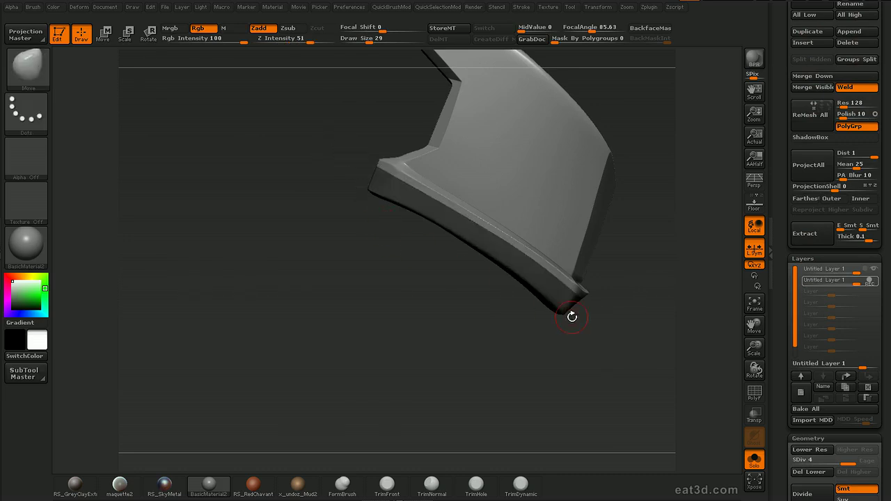
ctrl+drag(583, 322, 514, 261)
ctrl+drag(459, 230, 182, 110)
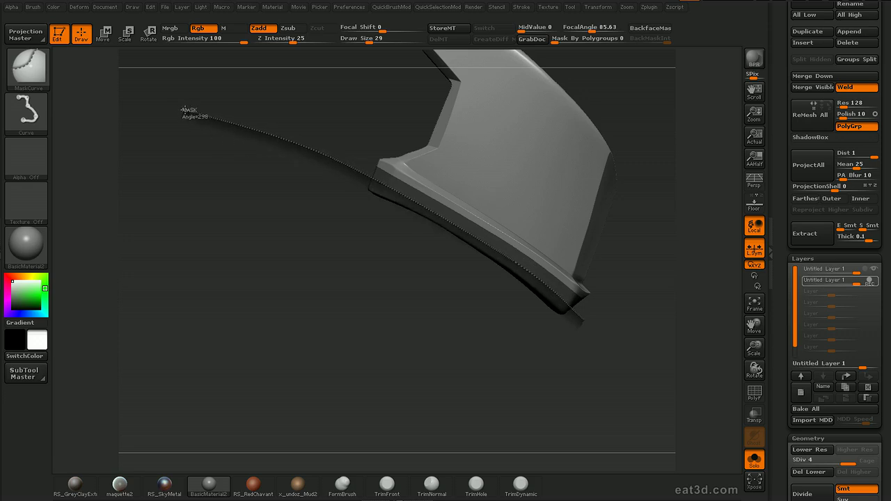
mouse_move(257, 233)
ctrl+mouse_down()
mouse_move(286, 256)
mouse_move(269, 254)
mouse_move(292, 252)
mouse_move(356, 308)
mouse_move(343, 298)
mouse_move(309, 191)
ctrl+mouse_up()
ctrl+click(293, 254)
Drop the panel to subdivision level 2 and create a polygroup for the unmasked strip from the masking
key(shift+d)
key(shift+d)
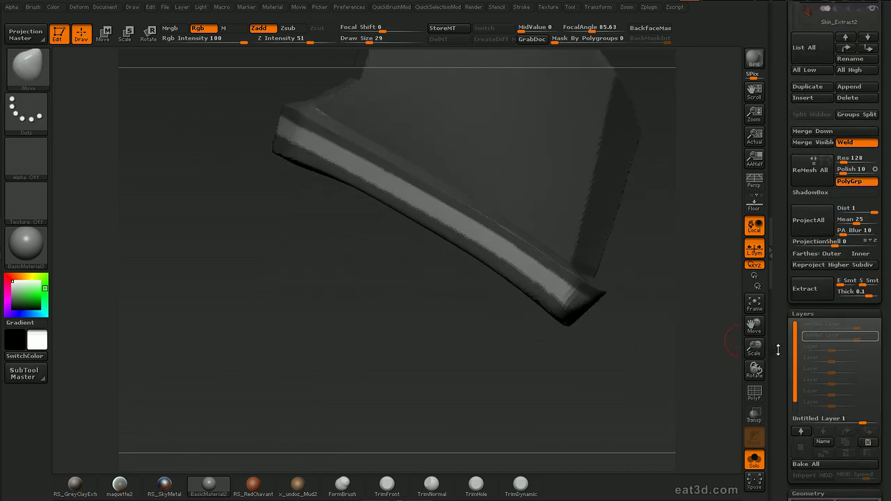
drag(778, 349, 777, 287)
key(3)
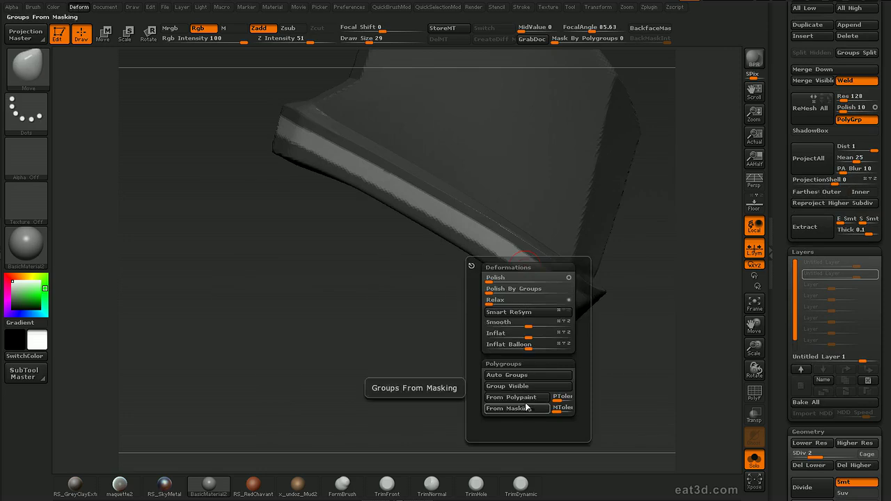
click(527, 409)
key(shift+f)
Try GroupsLoops with 8 loops on the strip's polygroup and clear the mask
alt+drag(654, 259, 514, 291)
drag(776, 315, 774, 207)
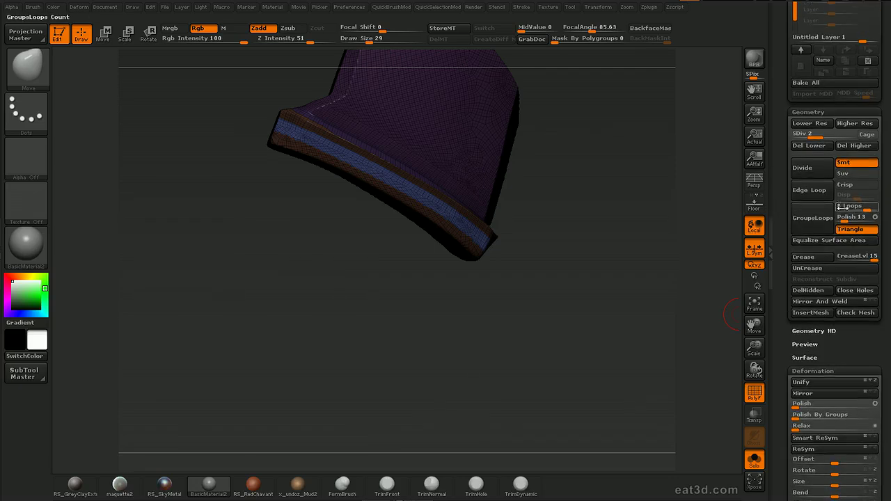
click(808, 224)
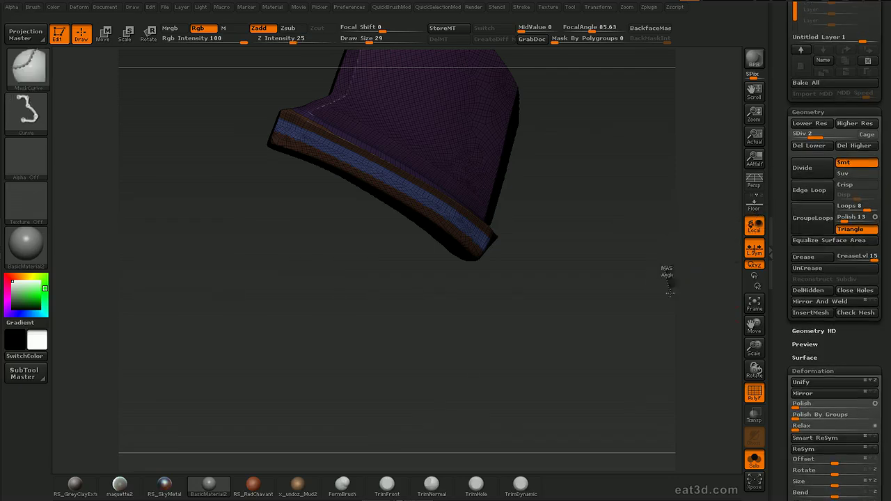
drag(639, 307, 585, 293)
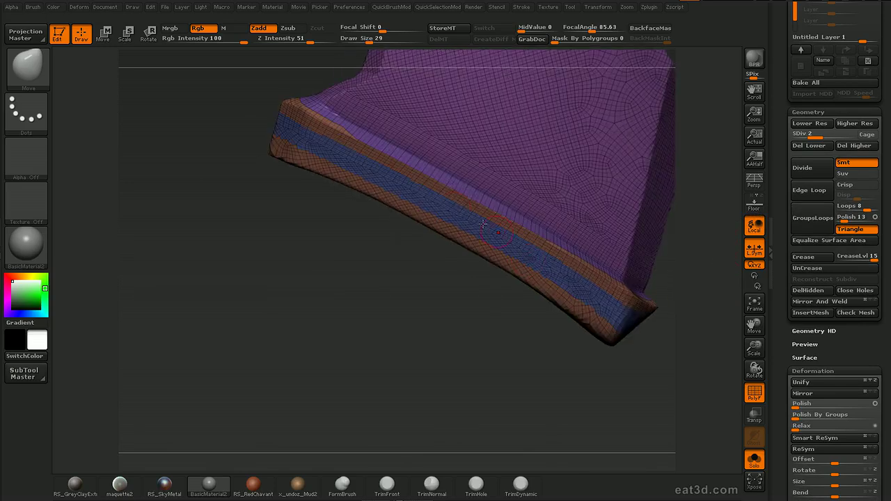
Hide the middle strip, regroup the areas above and below it with Auto Groups, and restore the full panel
ctrl+alt+shift+click(466, 213)
key(d)
click(426, 436)
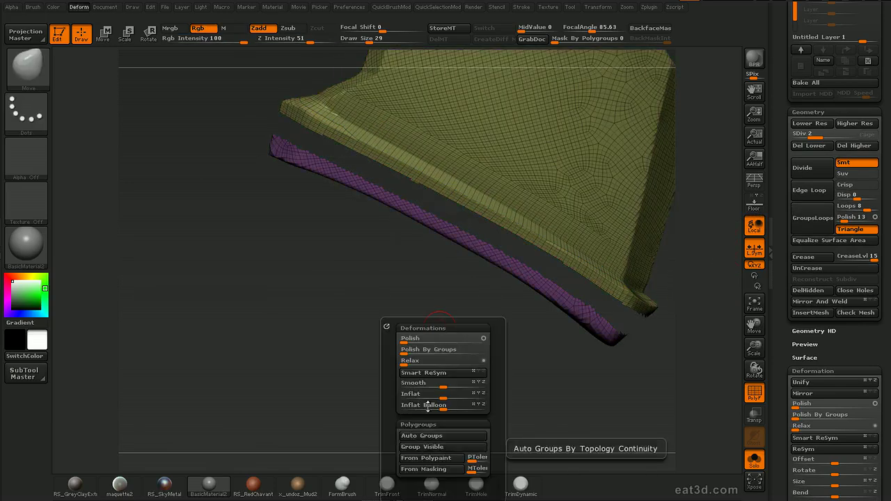
ctrl+shift+click(466, 323)
key(f)
ctrl+shift+click(445, 313)
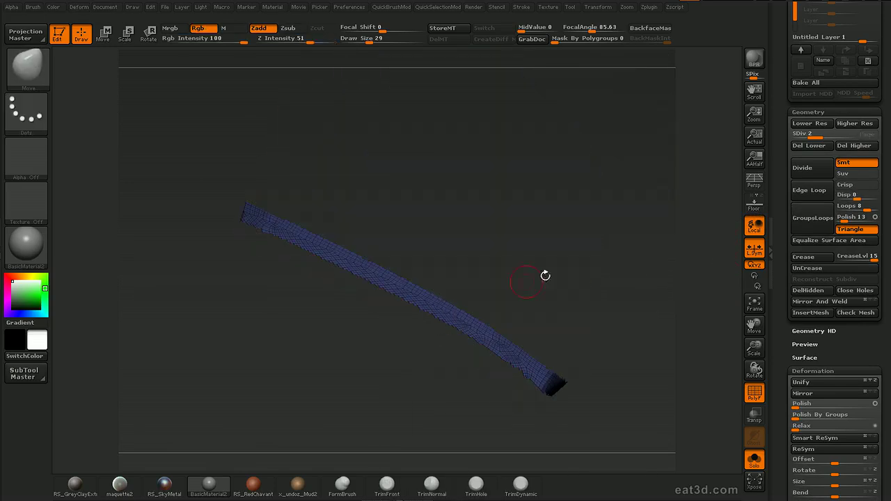
ctrl+shift+click(656, 301)
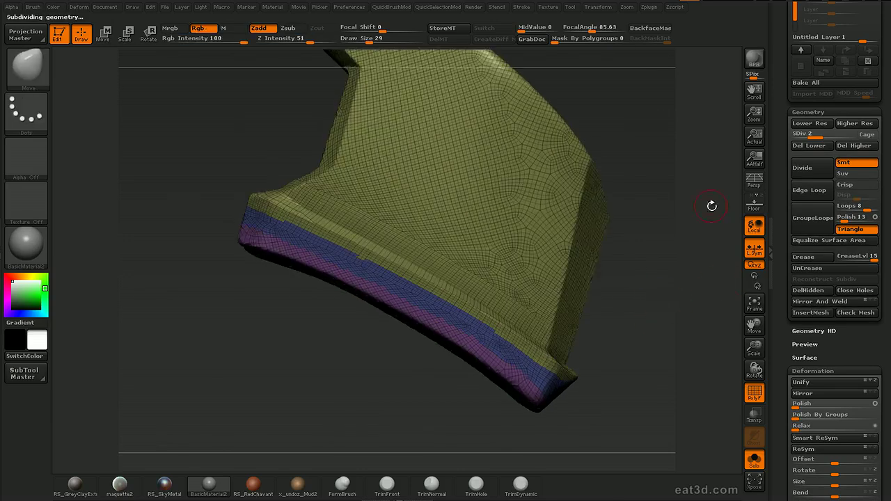
Delete the panel's subdivision levels and apply GroupsLoops with 8 loops and polish 13 along the polygroup borders
click(815, 147)
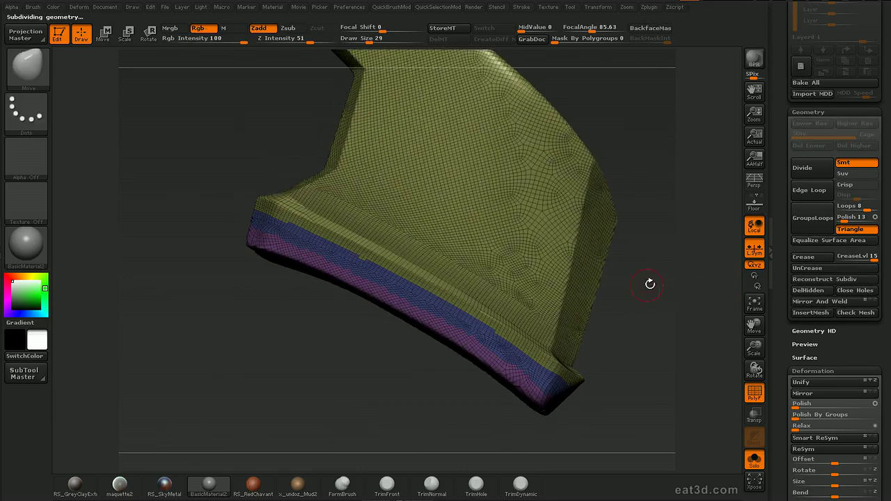
click(798, 234)
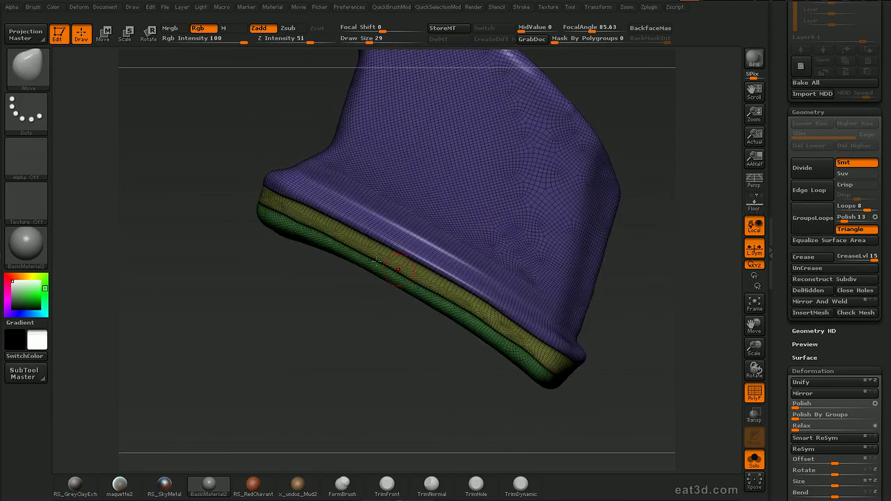
key(shift)
key(shift+f)
key(shift+f)
Smooth the looped band and underside of Skin_Extract3 with a large brush, evening the edge flow at both ends
shift+drag(390, 232, 286, 192)
drag(334, 299, 225, 232)
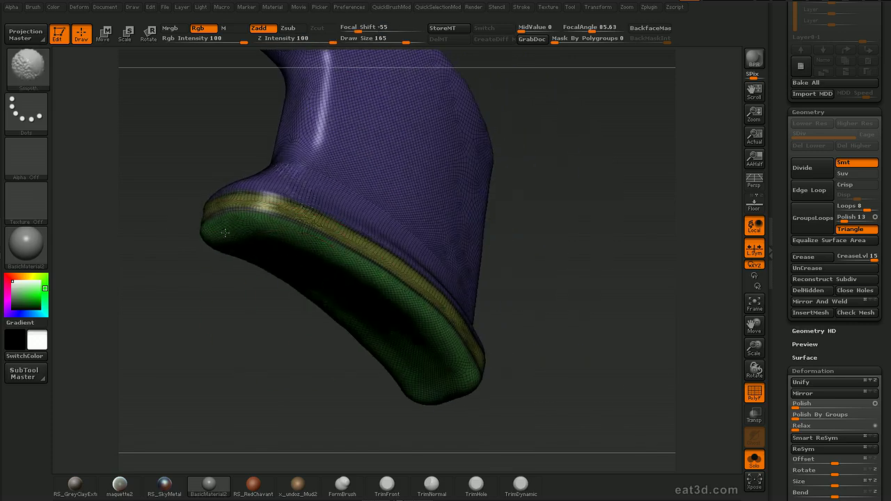
shift+drag(366, 275, 346, 295)
mouse_move(547, 324)
mouse_down()
mouse_move(581, 348)
mouse_move(576, 296)
mouse_up()
shift+drag(505, 306, 493, 320)
mouse_move(554, 331)
mouse_down()
mouse_move(498, 324)
mouse_move(473, 307)
mouse_move(497, 280)
mouse_move(539, 277)
mouse_up()
alt+drag(446, 336, 378, 299)
alt+drag(558, 349, 420, 308)
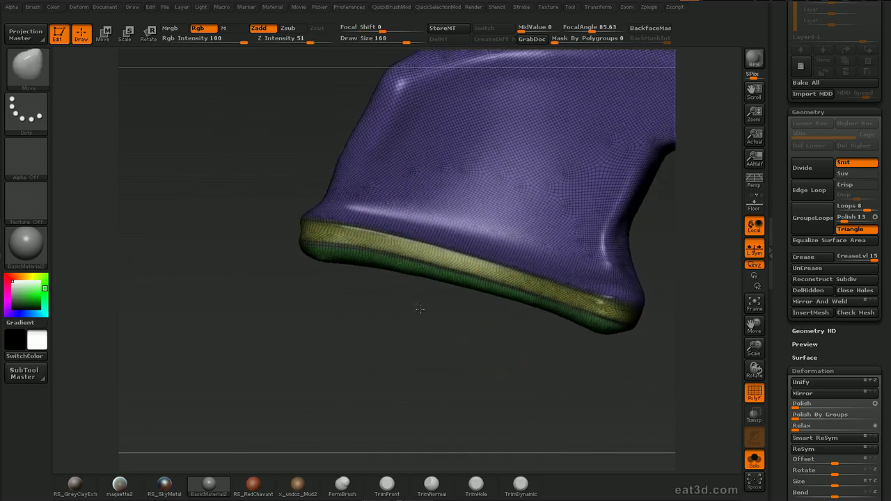
drag(649, 316, 394, 287)
Show Skin_Extract2 together with Skin_Extract3 and project its shape onto Skin_Extract3 with ProjectAll at distance 1
drag(778, 206, 776, 324)
mouse_move(838, 150)
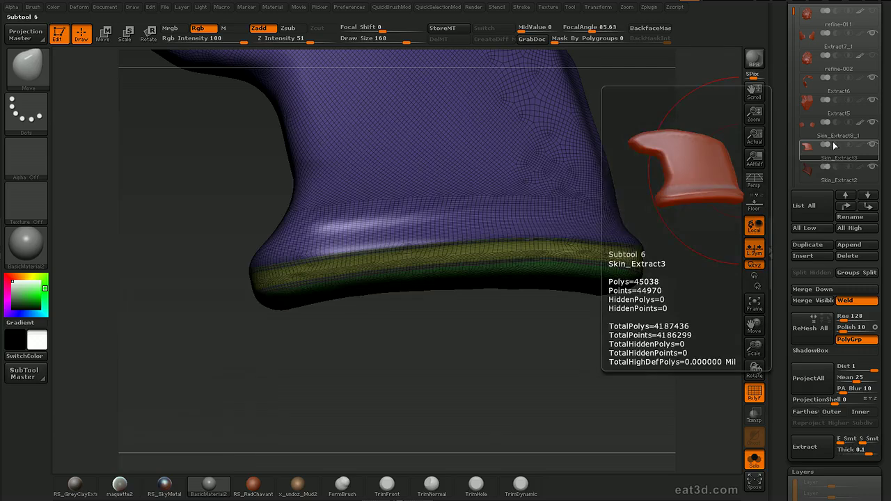
click(810, 174)
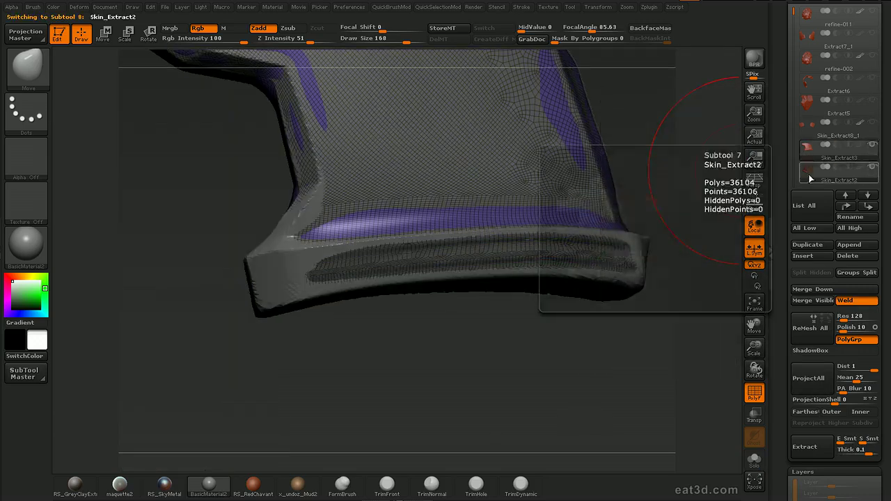
click(806, 155)
key(bracketleft)
mouse_move(694, 255)
mouse_down()
mouse_move(702, 268)
mouse_move(698, 261)
mouse_move(708, 262)
mouse_up()
mouse_move(778, 221)
mouse_down()
mouse_move(777, 153)
mouse_move(777, 163)
mouse_up()
drag(657, 303, 639, 316)
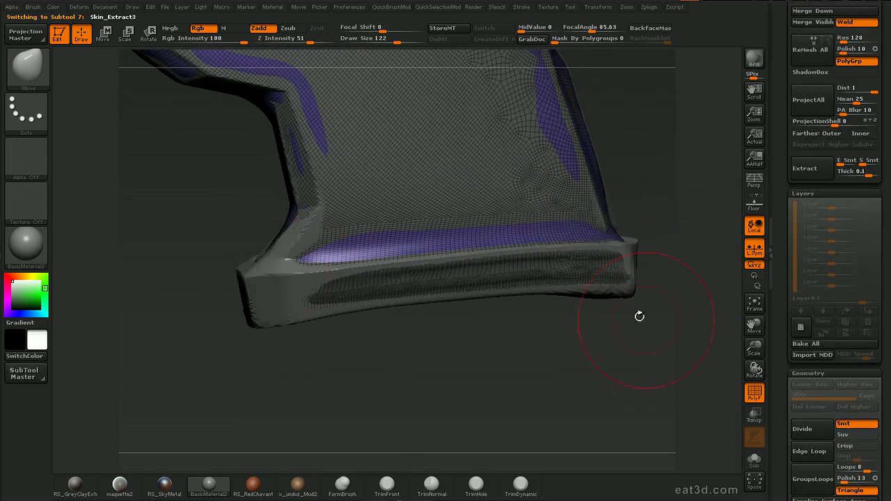
alt+click(300, 275)
drag(661, 219, 684, 188)
click(817, 395)
Mask Skin_Extract3 except the middle strip of its lower band and turn off the wireframe
alt+drag(684, 372, 368, 169)
key(shift)
mouse_move(470, 341)
mouse_down()
mouse_move(478, 380)
mouse_move(504, 372)
mouse_up()
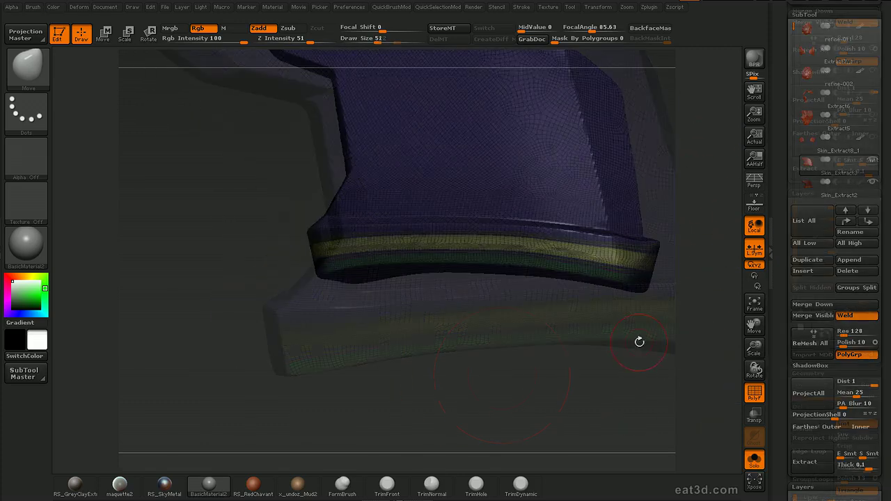
key(shift+f)
drag(630, 351, 637, 352)
Recess the unmasked strip into a groove along the lower band with the Inflat deformation
key(space)
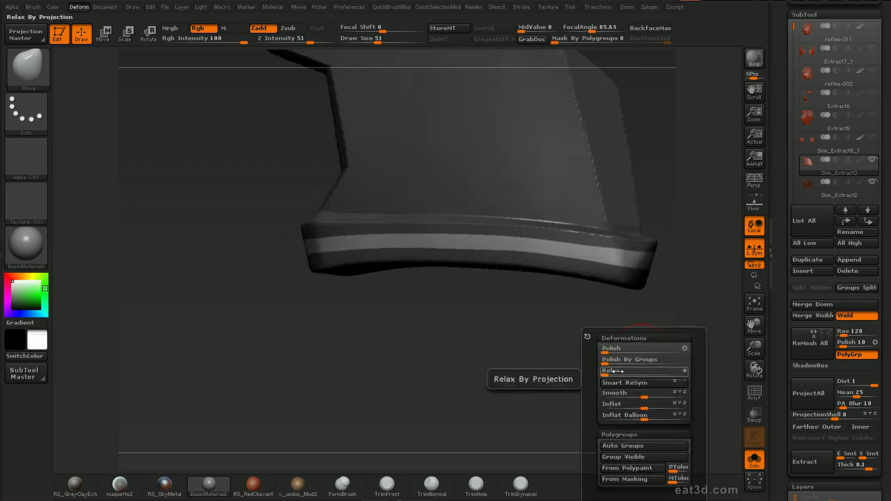
click(623, 404)
drag(624, 403, 450, 308)
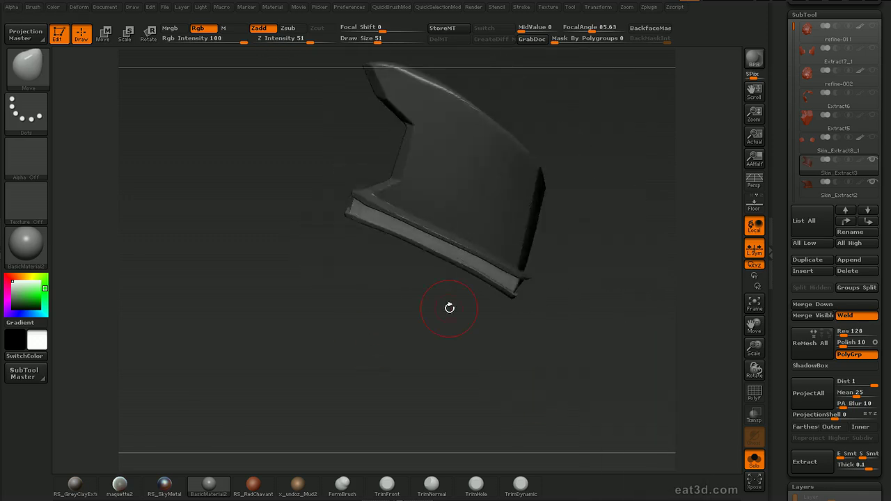
Show the surrounding armor subtools together with Skin_Extract3
mouse_move(573, 186)
mouse_down()
mouse_move(607, 181)
mouse_move(608, 144)
mouse_move(579, 132)
mouse_up()
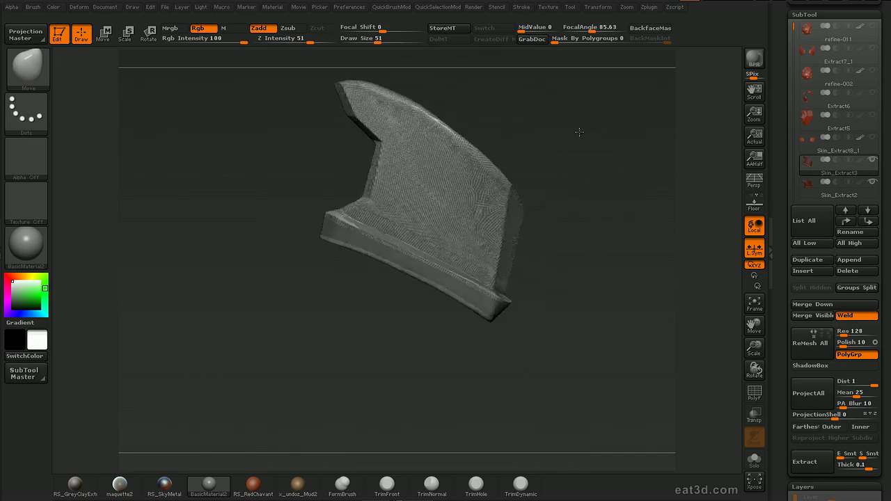
click(874, 118)
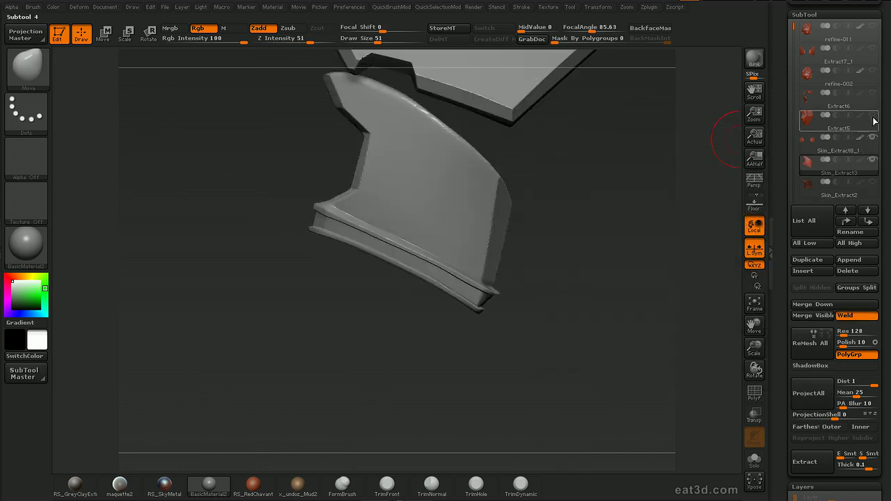
click(872, 137)
click(873, 160)
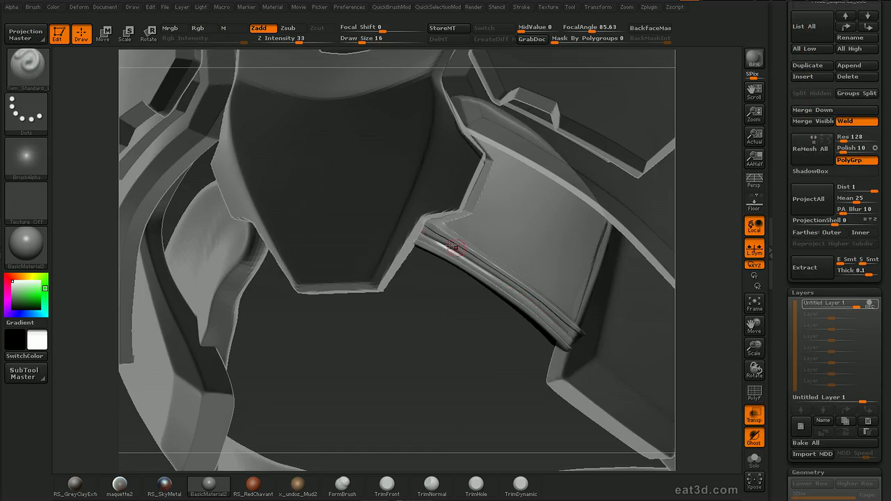
Tighten the groove edges along the lower band of Skin_Extract3 with the Pinch brush at Draw Size 10 and Z Intensity 20
key(b)
key(p)
key(i)
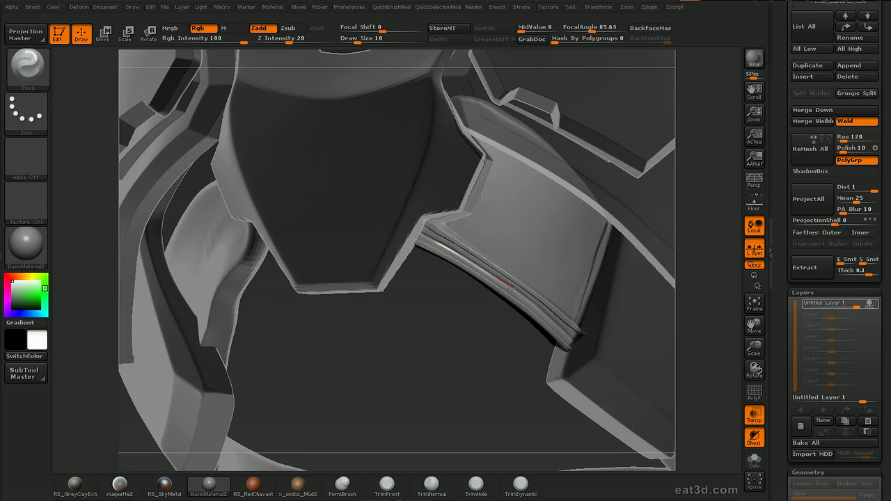
key(ctrl+t)
drag(455, 424, 502, 363)
drag(668, 272, 650, 274)
Mirror Skin_Extract3 to the opposite side of the torso with SubTool Master
click(26, 374)
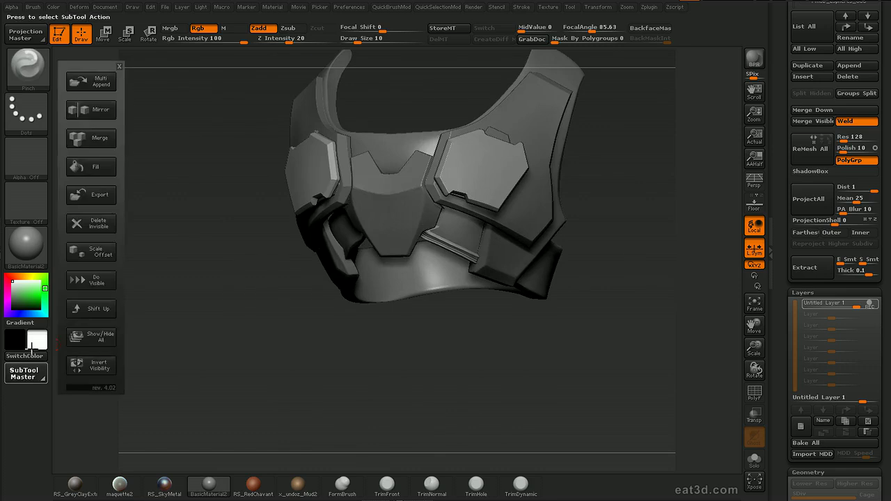
click(91, 110)
click(407, 255)
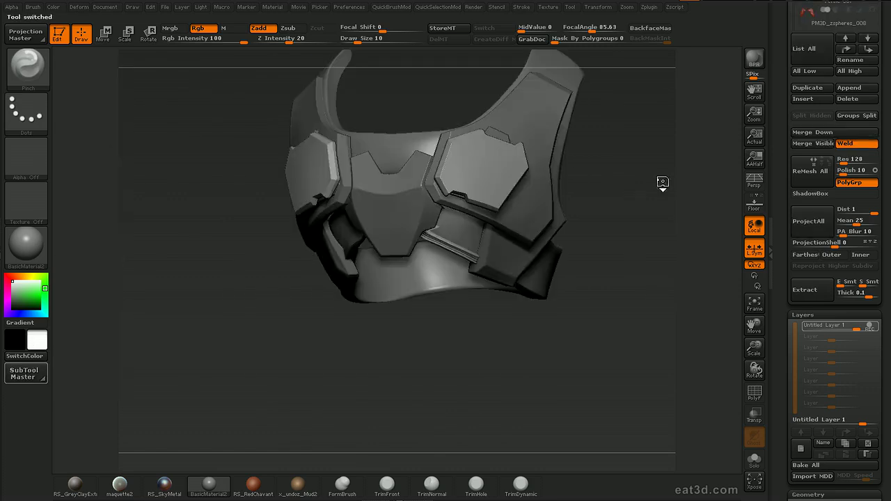
drag(649, 185, 640, 140)
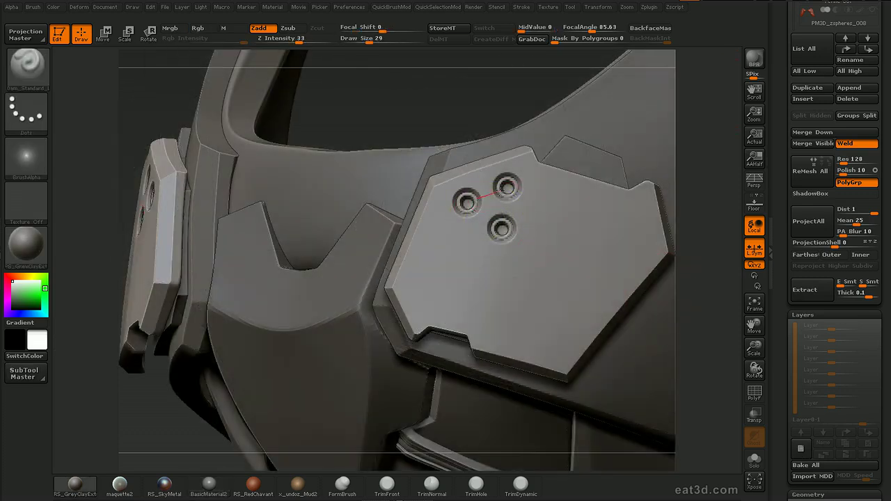
Carve fine lines connecting the three round holes on the chest plate with the Dam_Standard brush, undoing one stray stroke
drag(517, 184, 519, 184)
key(ctrl+z)
key(bracketleft)
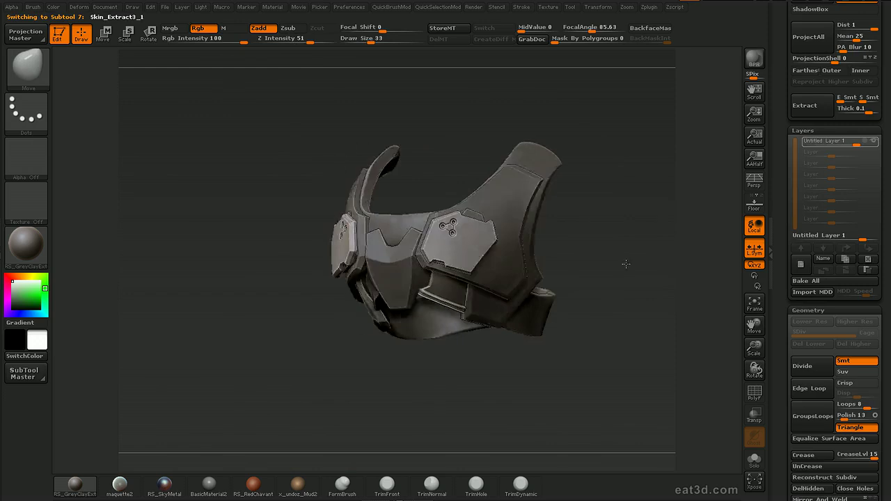
mouse_move(626, 264)
mouse_down()
mouse_move(657, 258)
mouse_move(607, 135)
mouse_move(619, 179)
mouse_move(607, 201)
mouse_move(629, 181)
mouse_up()
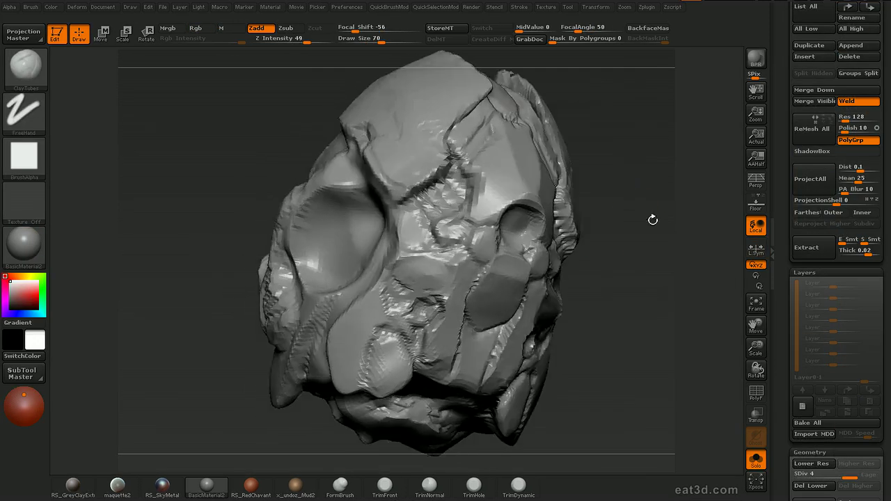
Build up the recesses across the back of the rough torso with ClayTubes and smooth the added clay
drag(653, 220, 478, 258)
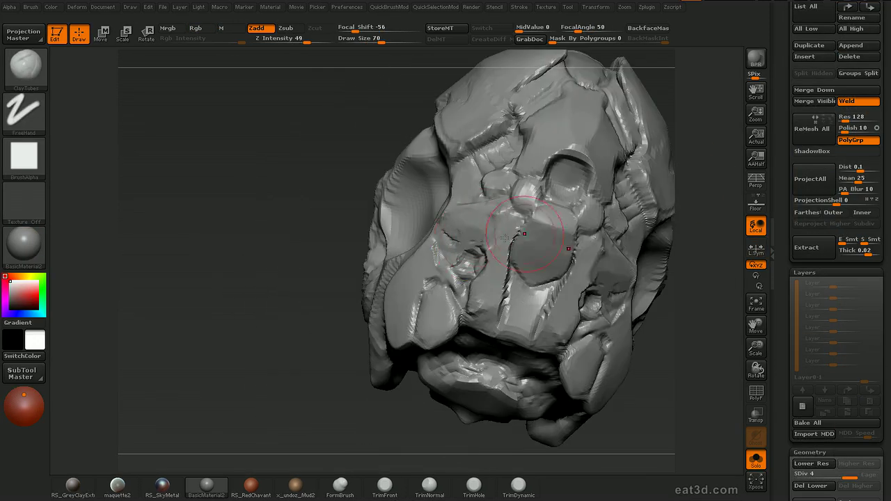
mouse_move(530, 209)
mouse_down()
mouse_move(512, 191)
mouse_move(468, 241)
mouse_move(480, 299)
mouse_up()
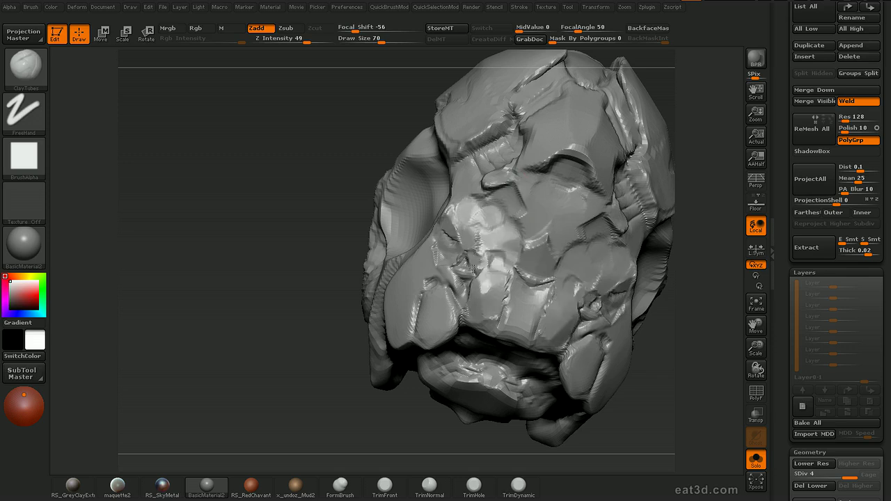
mouse_move(478, 269)
shift+mouse_down()
mouse_move(453, 245)
mouse_move(481, 224)
mouse_move(489, 256)
shift+mouse_up()
mouse_move(695, 180)
mouse_down()
mouse_move(703, 166)
mouse_move(703, 209)
mouse_up()
shift+drag(453, 268, 481, 241)
drag(724, 190, 735, 171)
shift+drag(446, 281, 496, 284)
drag(718, 188, 721, 179)
Flatten the torso's back into one clean broad surface with the hPolish brush, smoothing the remaining bumps
key(b)
key(h)
key(p)
key(s)
mouse_move(457, 281)
mouse_down()
mouse_move(476, 282)
mouse_move(486, 263)
mouse_up()
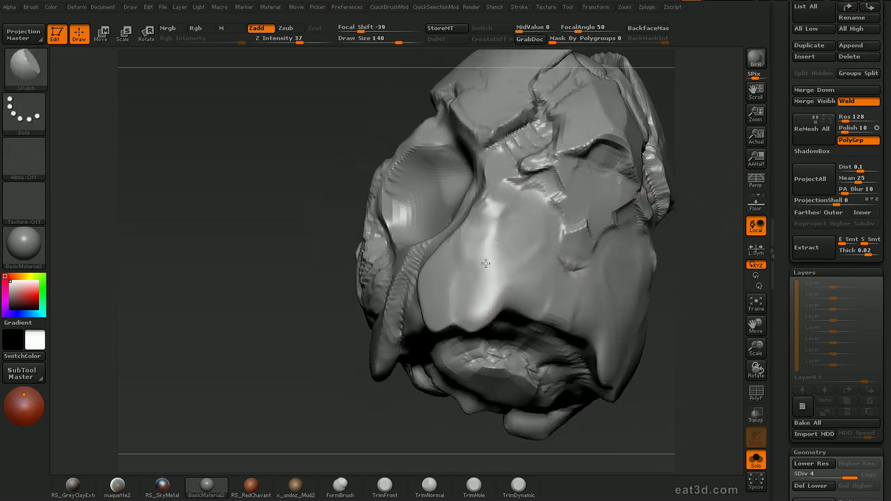
mouse_move(581, 227)
shift+mouse_down()
mouse_move(585, 202)
mouse_move(588, 209)
shift+mouse_up()
drag(532, 240, 523, 248)
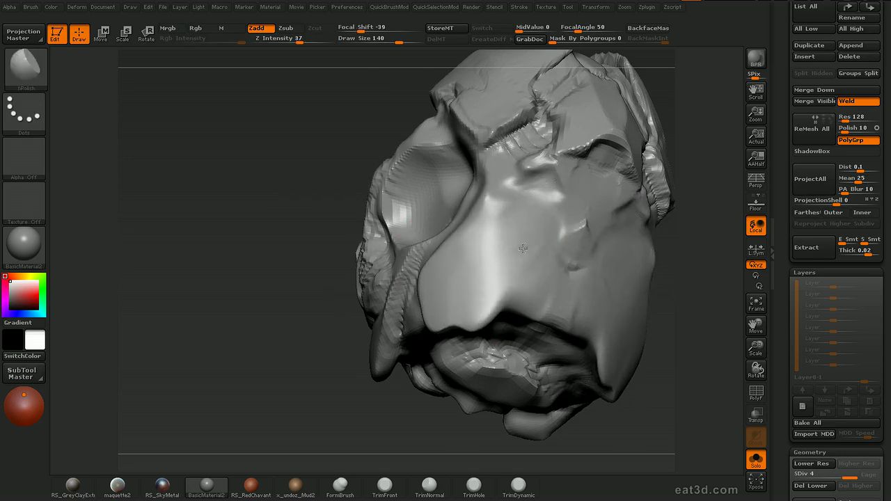
mouse_move(590, 216)
mouse_down()
mouse_move(577, 227)
mouse_move(541, 203)
mouse_move(546, 212)
mouse_up()
mouse_move(581, 236)
mouse_down()
mouse_move(496, 262)
mouse_move(580, 209)
mouse_move(454, 296)
mouse_up()
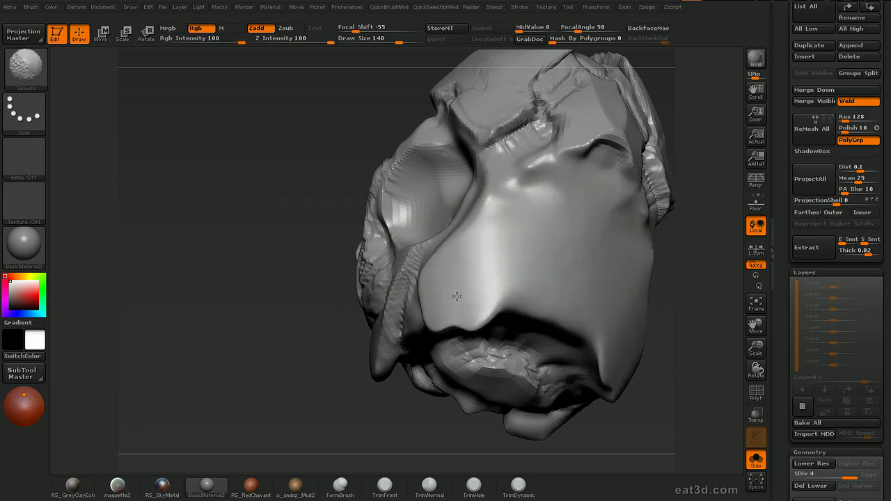
drag(474, 268, 461, 282)
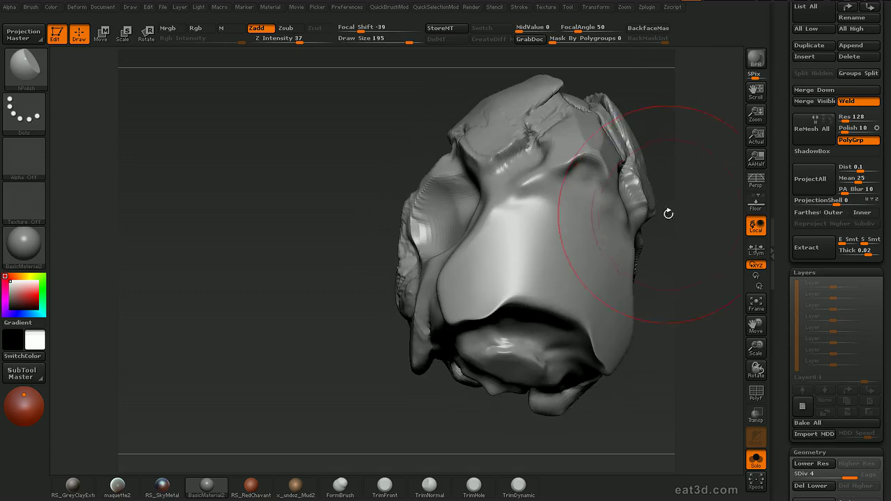
Display refine-002 as a transparent reference over refine-003 and begin masking the back plate's lower outline
drag(669, 211, 686, 230)
drag(785, 133, 786, 230)
click(830, 111)
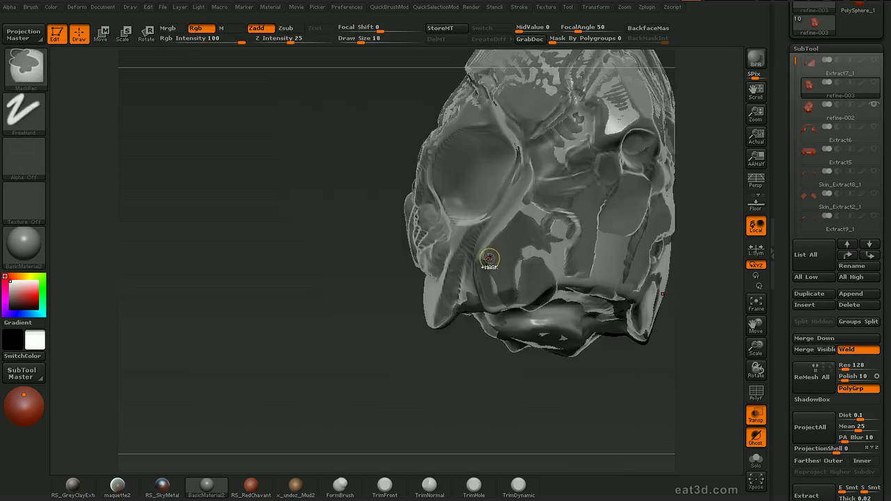
drag(619, 194, 498, 251)
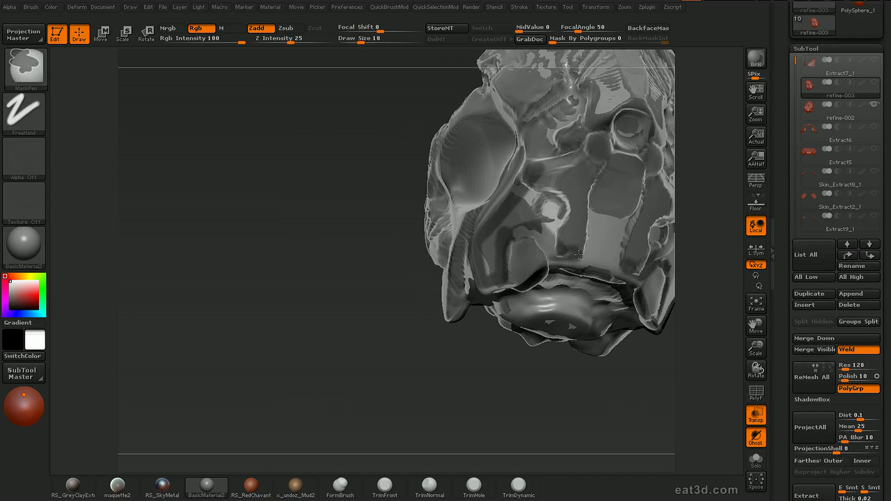
mouse_move(601, 257)
ctrl+mouse_down()
mouse_move(570, 245)
mouse_move(577, 250)
mouse_move(559, 260)
ctrl+mouse_up()
Extend the painted mask on refine-003 over the back plate area, following the reference shapes with adjusted brush sizes
key(])
key(s)
key([)
mouse_move(706, 259)
mouse_down()
mouse_move(697, 258)
mouse_move(716, 260)
mouse_move(699, 264)
mouse_up()
drag(702, 161, 702, 136)
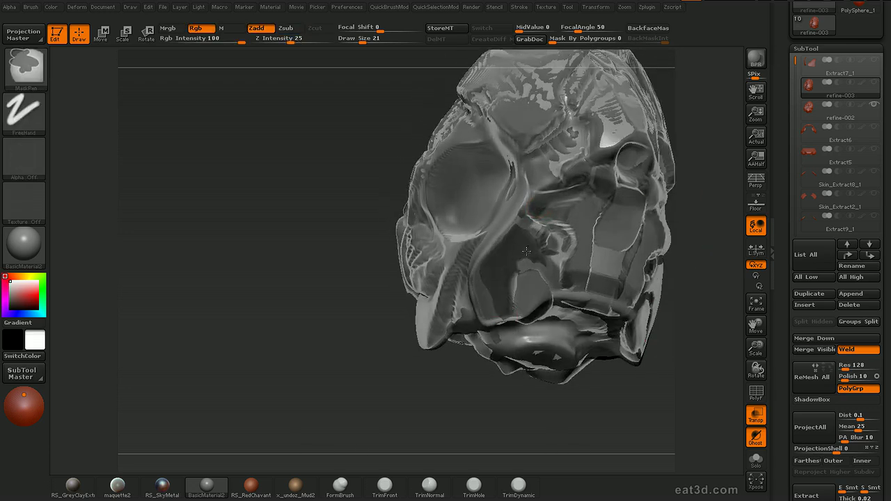
ctrl+drag(532, 224, 573, 194)
mouse_move(615, 242)
ctrl+mouse_down()
mouse_move(574, 225)
mouse_move(583, 248)
ctrl+mouse_up()
key(bracketright)
key(bracketright)
key(bracketright)
drag(693, 217, 711, 209)
Isolate refine-003 with Solo and extract the masked back plate with Thick set to -1
click(756, 460)
drag(786, 475, 785, 234)
drag(858, 260, 836, 263)
click(812, 265)
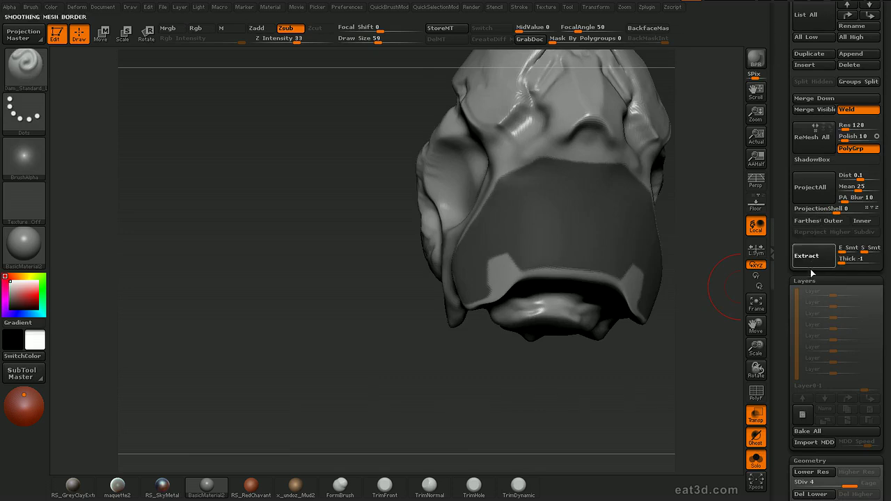
Turn off Solo and transparency, reduce the brush size and select the newly extracted back plate subtool
mouse_move(705, 241)
mouse_down()
mouse_move(716, 222)
mouse_move(707, 216)
mouse_move(732, 202)
mouse_up()
click(757, 460)
key(bracketleft)
key(bracketleft)
key(bracketleft)
click(757, 415)
drag(787, 197, 791, 298)
click(809, 223)
drag(796, 204, 795, 239)
click(806, 317)
Turn on the polyframe display and isolate one polygroup of the extracted back plate
drag(696, 310, 669, 253)
key(shift+f)
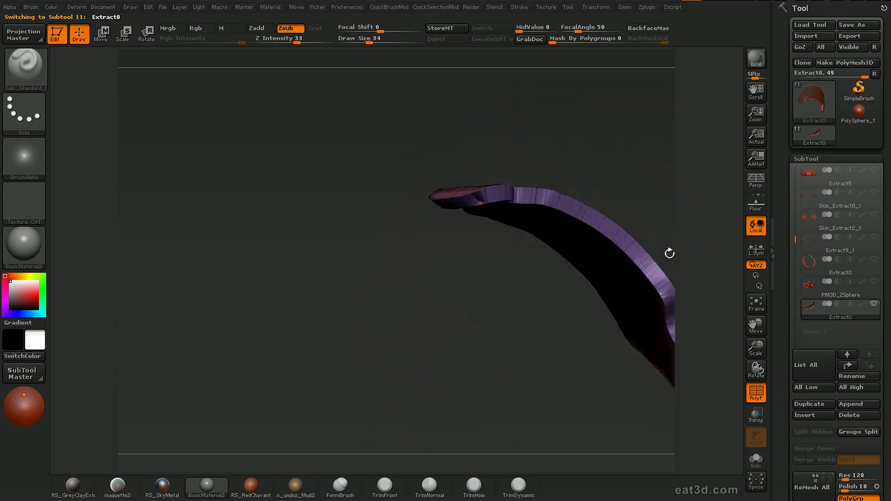
ctrl+shift+click(595, 226)
drag(670, 286, 695, 198)
alt+drag(695, 197, 683, 154)
key(d)
click(669, 328)
drag(679, 209, 727, 261)
Rebuild the extracted back plate as a smooth thick shell, undoing the first attempt, and turn off the polyframe display
drag(886, 334, 886, 105)
click(850, 216)
click(851, 204)
text(0)
drag(862, 197, 869, 197)
click(814, 204)
drag(717, 268, 704, 211)
key(ctrl+z)
click(850, 206)
click(830, 209)
key(shift+f)
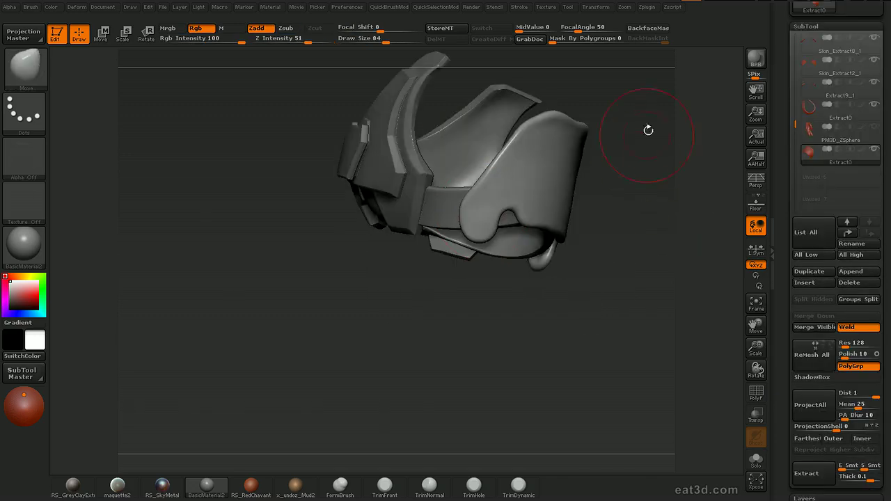
Trim the rounded lower edge of the back plate along a smooth curve with ClipCurve
drag(649, 130, 664, 140)
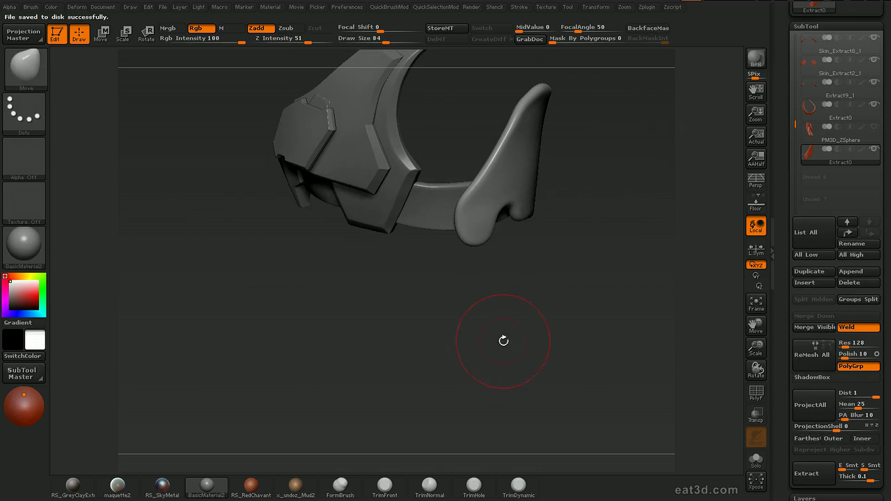
key(s)
click(562, 210)
key(shift+t)
mouse_move(569, 199)
alt+mouse_down()
mouse_move(585, 184)
mouse_move(507, 229)
alt+mouse_up()
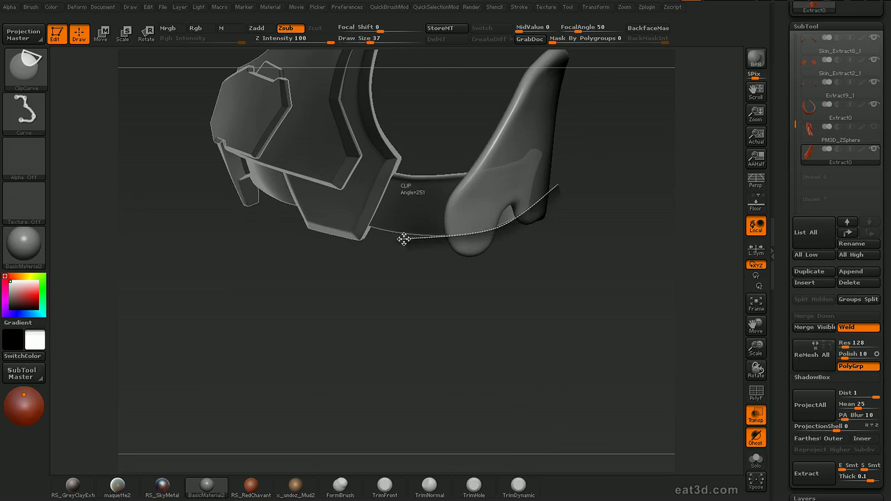
mouse_move(432, 300)
mouse_down()
mouse_move(459, 305)
mouse_move(488, 296)
mouse_up()
Clip an angular notch into the back plate's lower edge with ClipCurve, following the transparent reference torso
key(alt+s)
drag(629, 234, 597, 95)
key(alt+s)
alt+drag(563, 392, 565, 394)
mouse_move(565, 326)
ctrl+shift+mouse_down()
mouse_move(522, 235)
mouse_move(517, 241)
ctrl+shift+mouse_up()
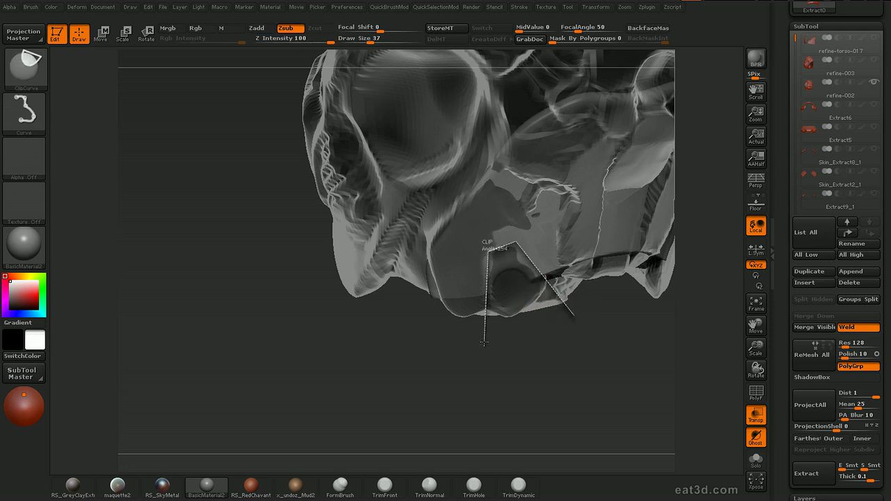
ctrl+shift+drag(484, 343, 533, 388)
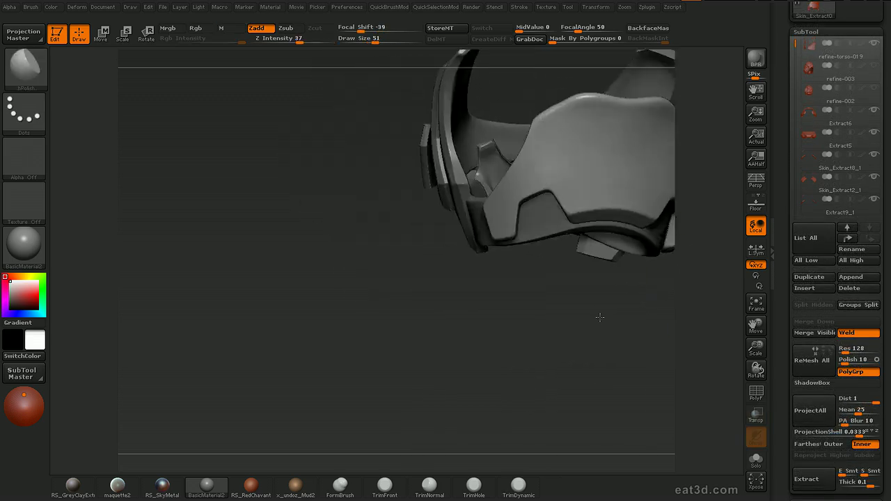
Polish the side edge and lower tip of Skin_Extract0 into flat, crisp bevels with the hPolish brush
drag(597, 318, 504, 252)
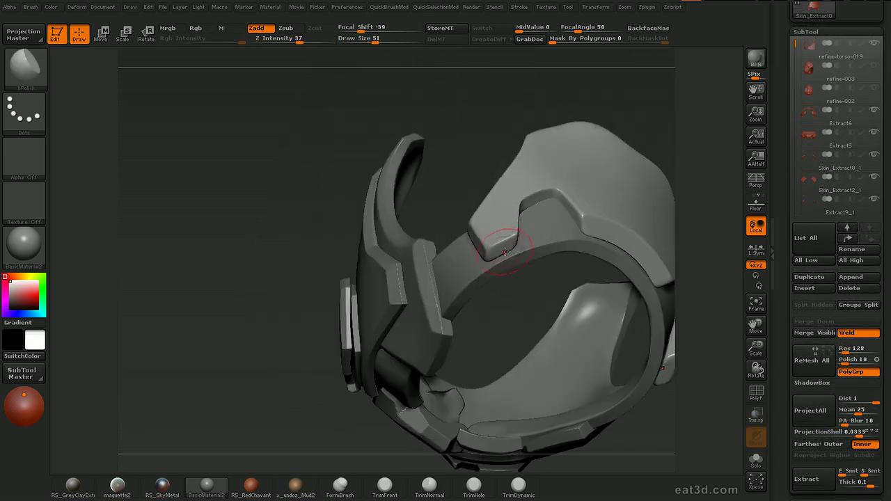
drag(721, 130, 677, 151)
key(])
drag(521, 363, 494, 239)
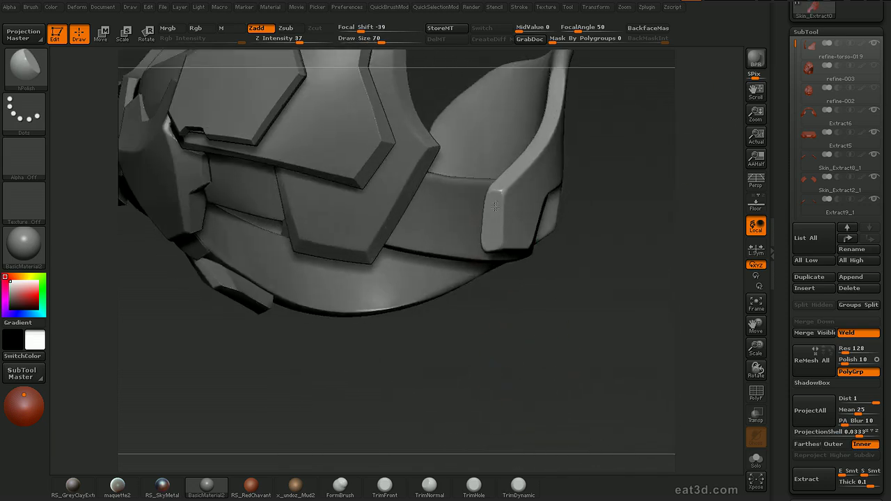
mouse_move(649, 161)
alt+mouse_down()
mouse_move(639, 137)
mouse_move(632, 181)
mouse_move(620, 185)
alt+mouse_up()
drag(544, 165, 541, 157)
ctrl+shift+drag(480, 171, 545, 223)
mouse_move(591, 187)
mouse_down()
mouse_move(603, 253)
mouse_move(628, 295)
mouse_move(613, 167)
mouse_move(576, 95)
mouse_move(606, 199)
mouse_up()
ctrl+right_drag(607, 199, 618, 393)
mouse_move(596, 359)
ctrl+right_down()
mouse_move(617, 205)
mouse_move(613, 255)
ctrl+right_up()
mouse_move(613, 255)
mouse_down()
mouse_move(565, 313)
mouse_move(540, 292)
mouse_move(537, 328)
mouse_move(494, 302)
mouse_move(563, 314)
mouse_move(537, 263)
mouse_up()
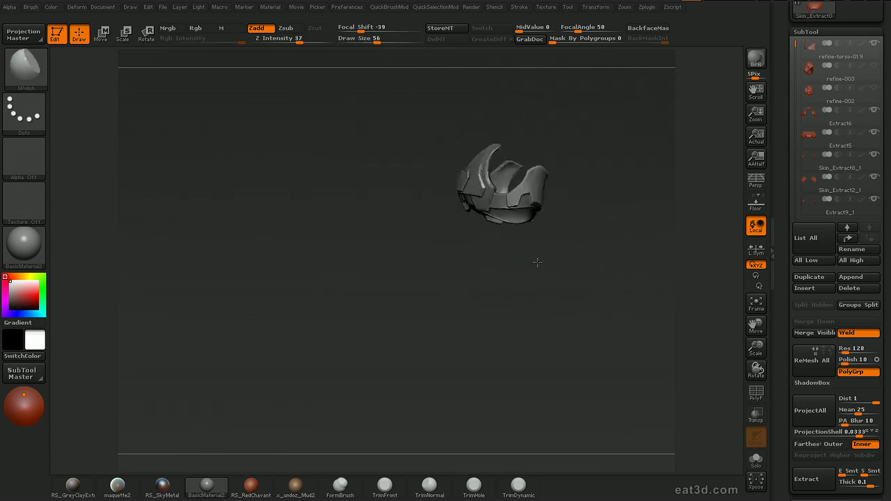
Select the refine-003 subtool and clear the mask on its back
drag(577, 296, 260, 405)
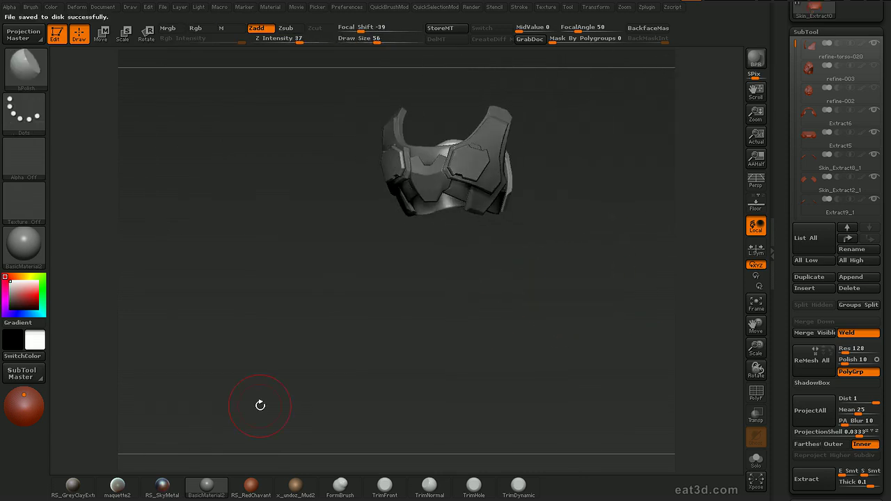
mouse_move(590, 306)
mouse_down()
mouse_move(597, 325)
mouse_move(601, 299)
mouse_move(608, 325)
mouse_move(675, 326)
mouse_up()
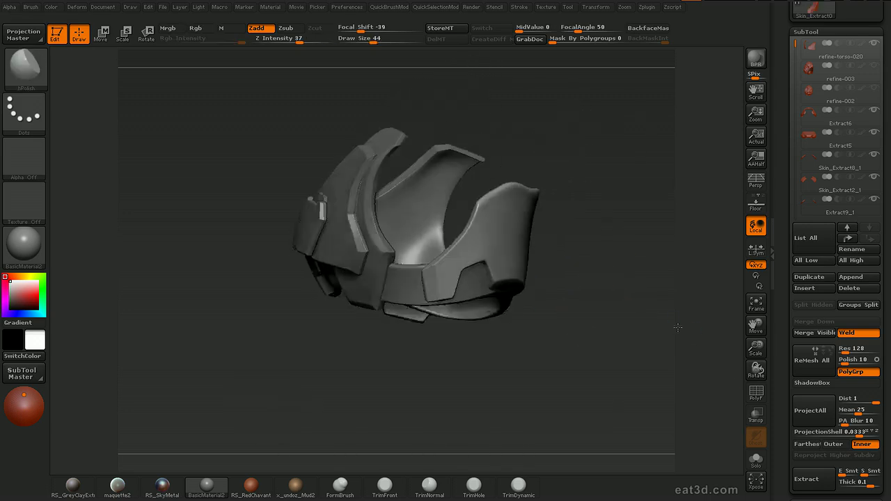
click(812, 76)
drag(634, 319, 563, 224)
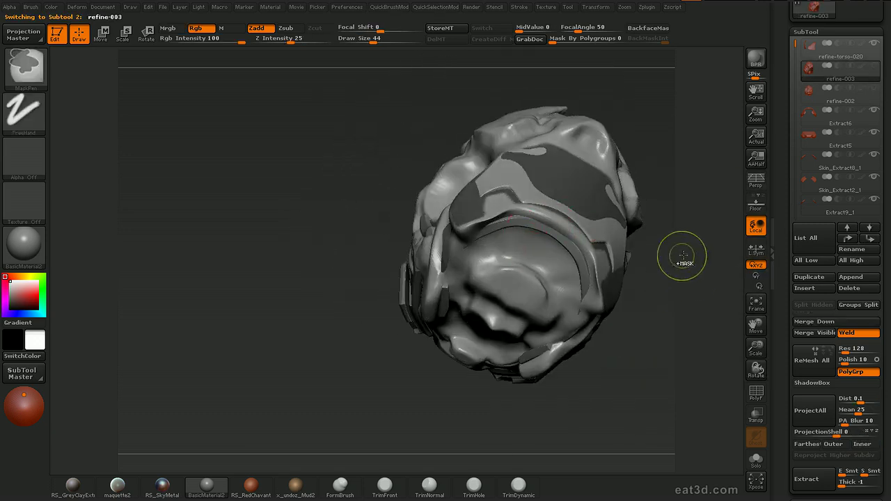
ctrl+click(679, 252)
ctrl+drag(688, 236, 679, 241)
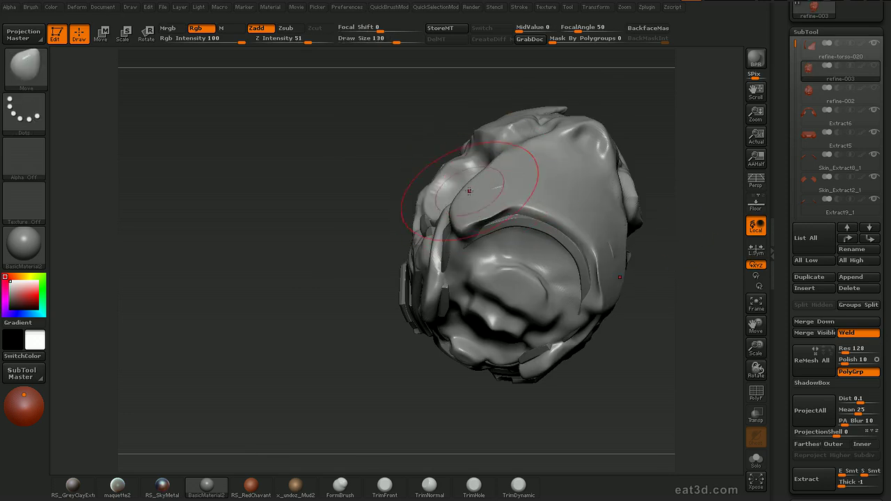
Reshape the back and lower side of refine-003 with the large Move brush, adjusting the draw size between strokes
key(s)
drag(496, 191, 491, 191)
alt+drag(685, 164, 665, 209)
key(s)
drag(547, 218, 534, 218)
key(shift+h)
key(s)
mouse_move(500, 174)
mouse_down()
mouse_move(493, 170)
mouse_move(548, 175)
mouse_up()
mouse_move(686, 139)
mouse_down()
mouse_move(692, 156)
mouse_move(717, 160)
mouse_up()
key(b)
key(m)
key(v)
key(ctrl+t)
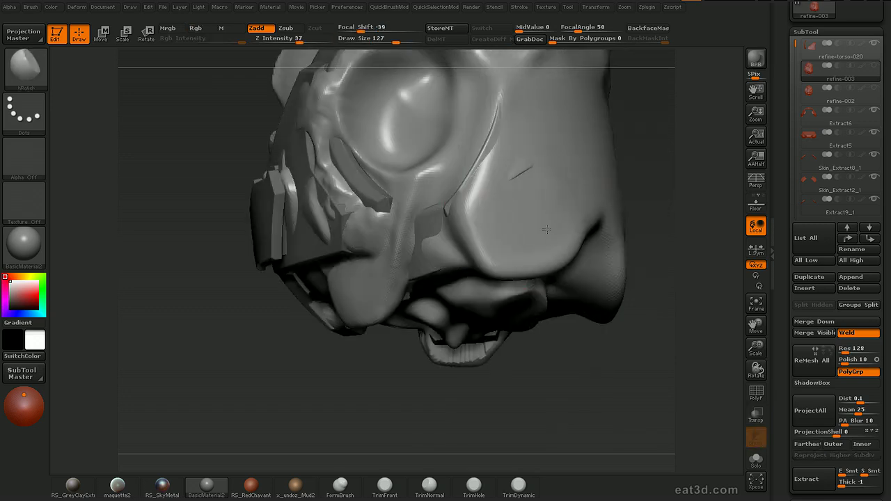
Smooth the side of refine-003's back surface and isolate the subtool with Solo
shift+drag(522, 172, 525, 182)
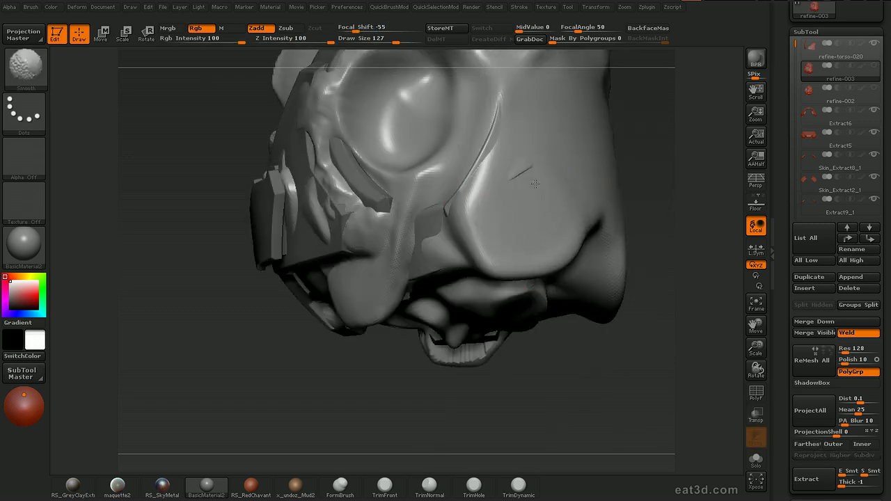
key(shift)
key(ctrl+shift+s)
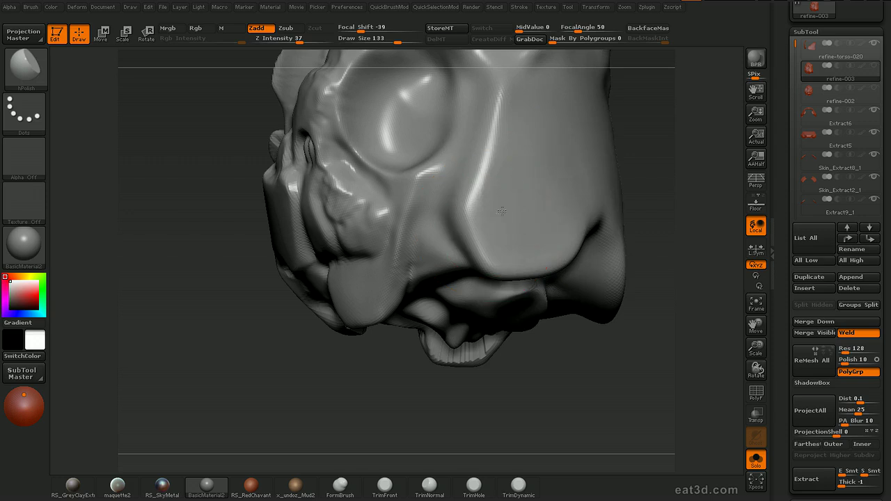
Smooth refine-003's lower back side with a large brush and turn off Solo
key(shift)
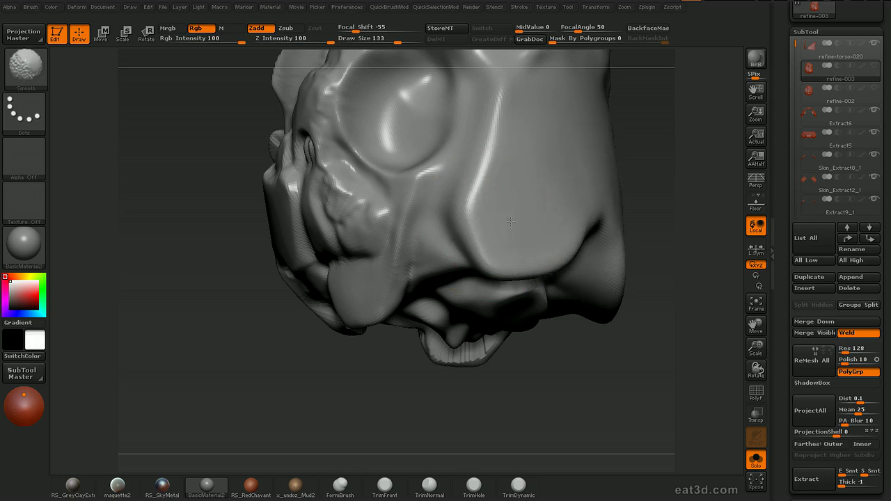
key(shift)
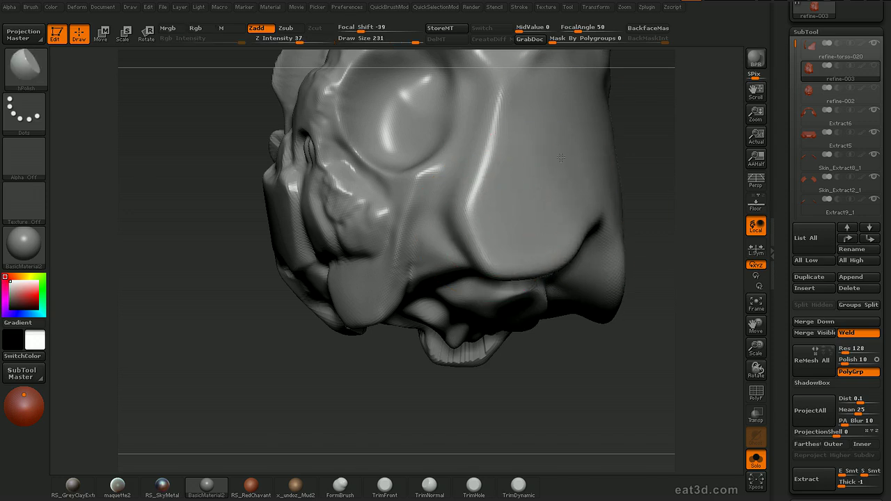
key(ctrl+shift+s)
key(s)
mouse_move(612, 377)
mouse_down()
mouse_move(596, 365)
mouse_move(553, 215)
mouse_up()
Adjust refine-003's lower side beneath the armor plates with the Move brush and turn on Transparency with Ghost
key(b)
key(m)
key(v)
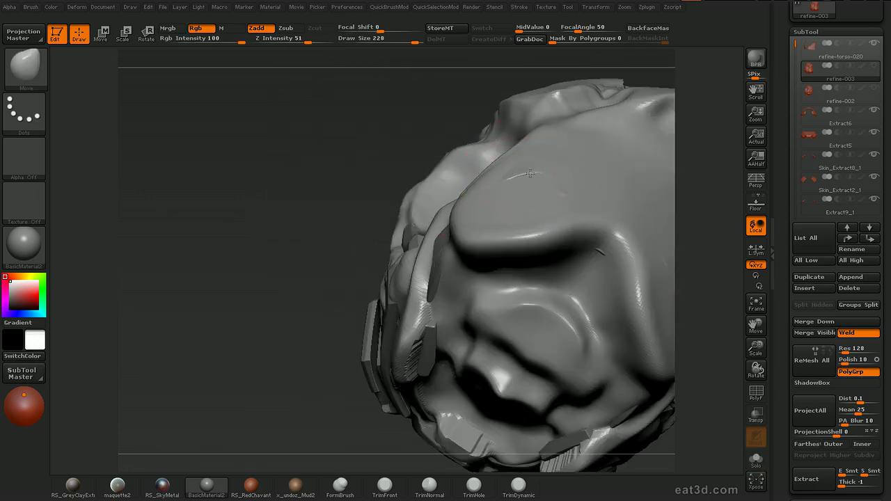
key([)
mouse_move(727, 171)
mouse_down()
mouse_move(717, 207)
mouse_move(727, 202)
mouse_up()
key(ctrl+shift+t)
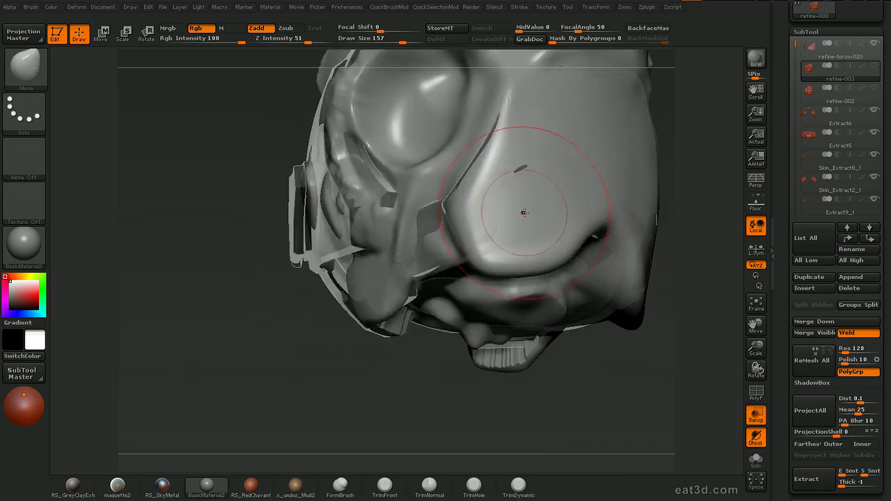
drag(691, 175, 637, 204)
Mask a filled polygonal patch on refine-003's lower back side with the draw size set to 20
key(s)
click(492, 240)
ctrl+drag(499, 234, 518, 254)
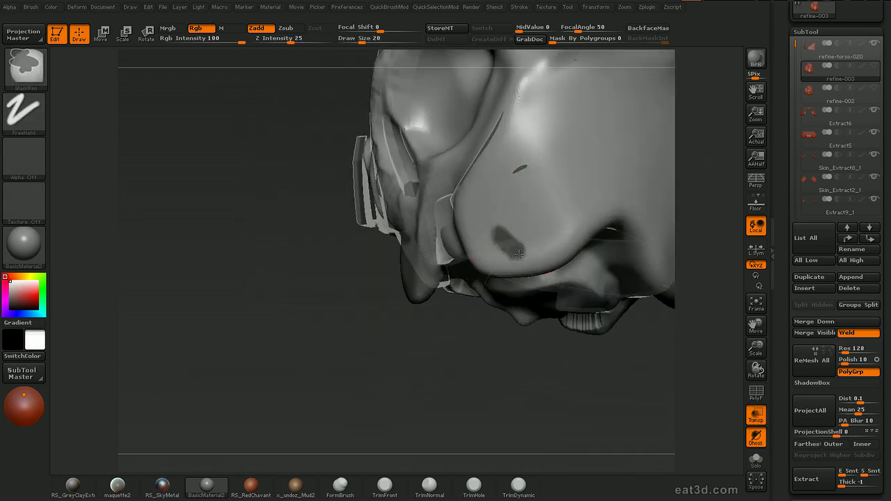
ctrl+drag(561, 210, 557, 245)
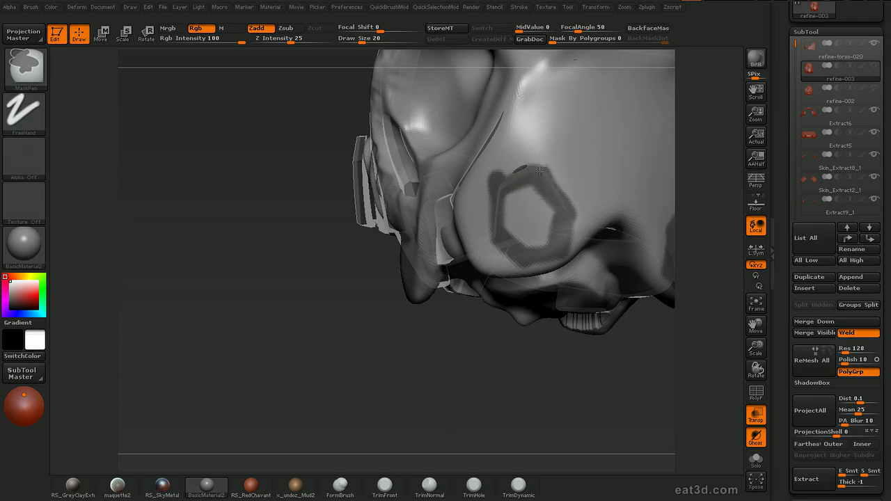
drag(699, 127, 722, 128)
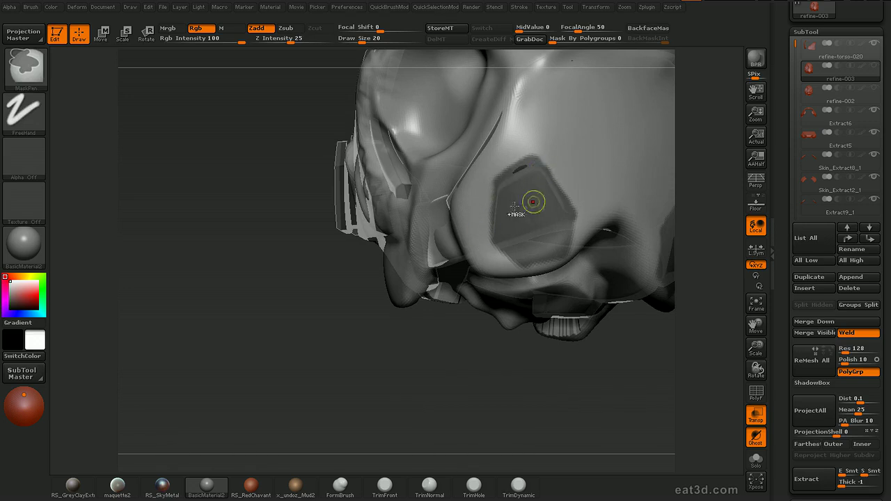
mouse_move(696, 161)
mouse_down()
mouse_move(685, 103)
mouse_move(549, 169)
mouse_move(693, 173)
mouse_move(730, 259)
mouse_up()
Extract the masked patch as a new lower side plate and turn off Transparency
drag(787, 340, 789, 202)
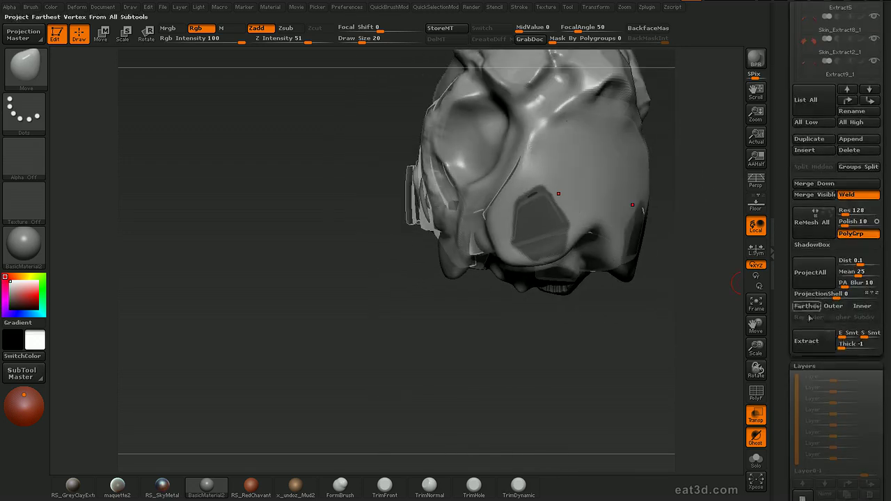
drag(686, 347, 662, 272)
drag(787, 117, 788, 383)
key(ctrl+t)
click(797, 293)
click(810, 245)
mouse_move(718, 330)
mouse_down()
mouse_move(669, 346)
mouse_move(637, 402)
mouse_move(618, 411)
mouse_move(614, 436)
mouse_up()
mouse_move(539, 411)
mouse_down()
mouse_move(520, 298)
mouse_move(556, 384)
mouse_up()
key(f)
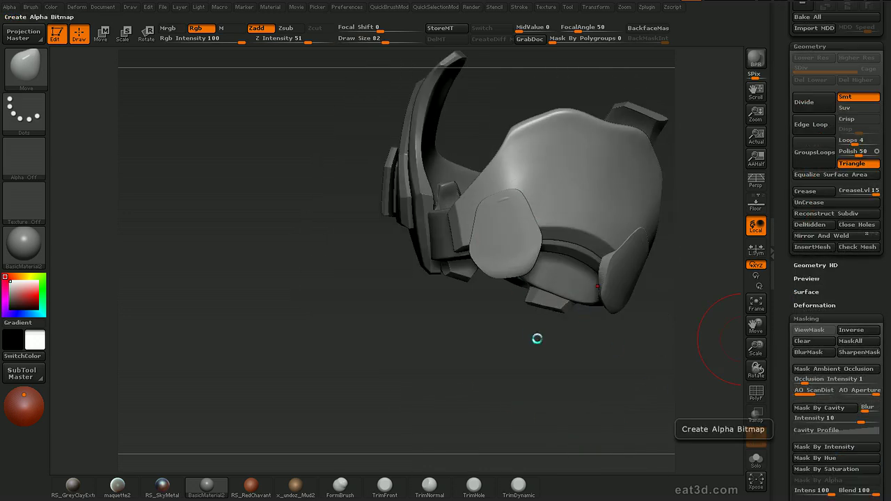
Apply GroupsLoops with 4 loops and polish 50 to the extracted side plate
drag(537, 339, 545, 315)
key(d)
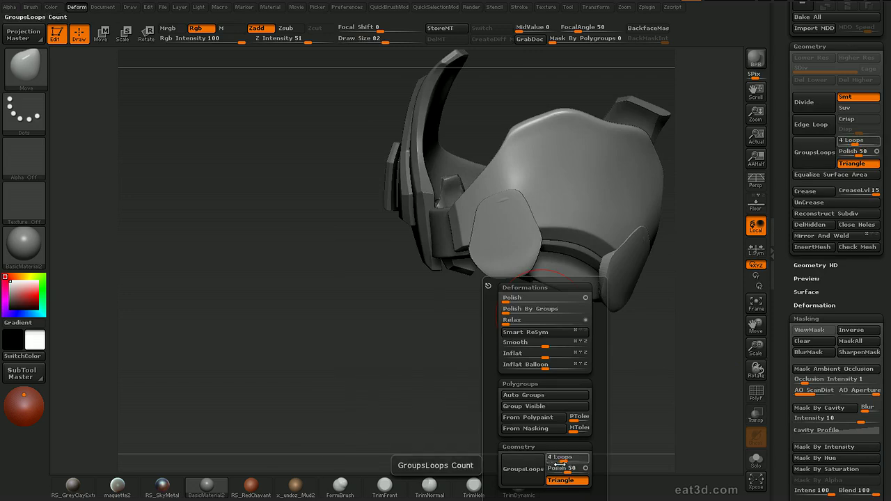
click(534, 468)
mouse_move(461, 396)
mouse_down()
mouse_move(437, 386)
mouse_move(487, 406)
mouse_move(496, 394)
mouse_up()
key(shift+f)
key(shift+f)
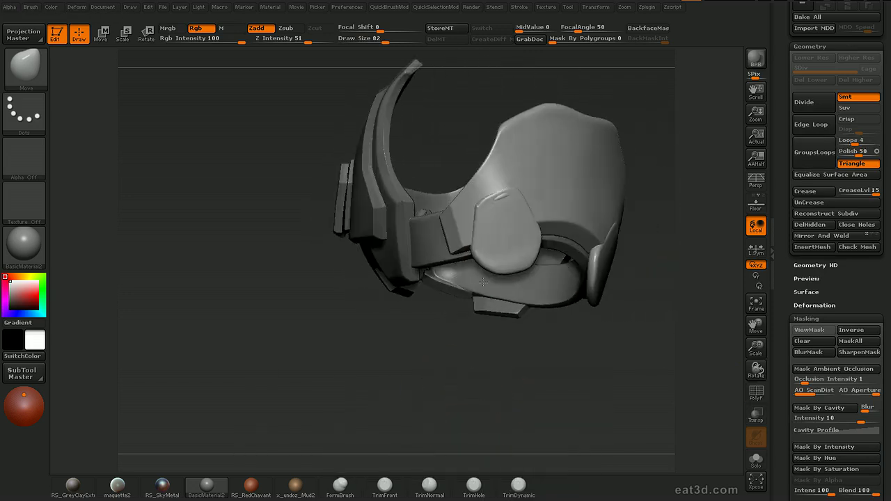
Set the GroupsLoops polish to 10 and regroup the side plates with Auto Groups
drag(487, 349, 491, 333)
key(ctrl)
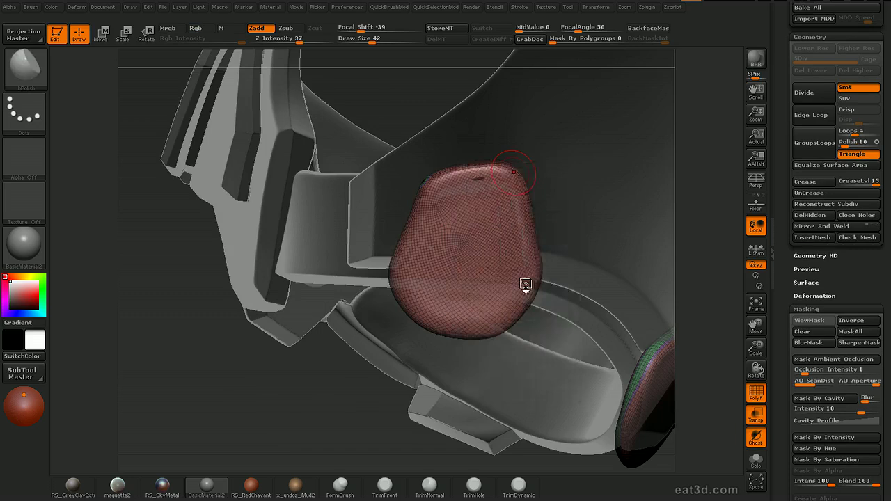
key(space)
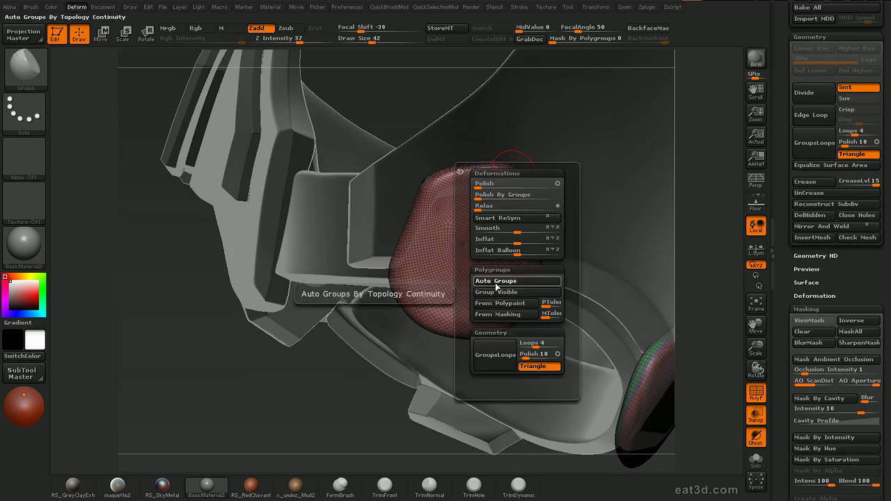
click(497, 282)
Cut the side plate's rounded outline into straight angular edges with the ClipCurve brush
mouse_move(360, 325)
ctrl+shift+mouse_down()
mouse_move(418, 202)
mouse_move(473, 132)
ctrl+shift+mouse_up()
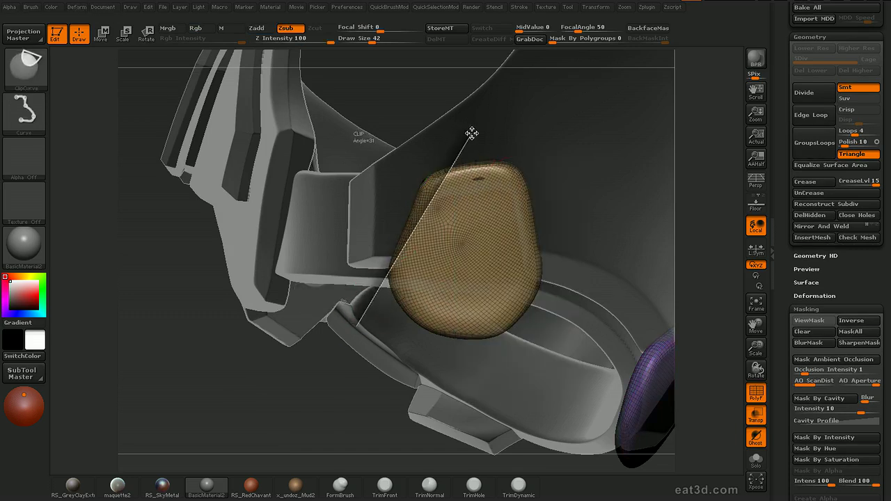
ctrl+shift+drag(385, 194, 571, 172)
ctrl+shift+drag(516, 179, 532, 245)
ctrl+shift+drag(538, 307, 539, 308)
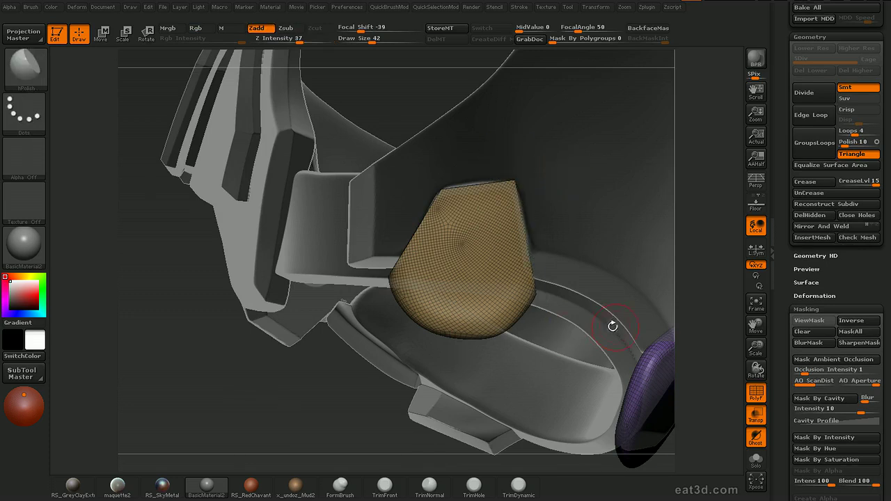
mouse_move(328, 415)
mouse_down()
mouse_move(326, 400)
mouse_move(407, 335)
mouse_move(395, 238)
mouse_up()
drag(579, 337, 550, 209)
ctrl+shift+drag(537, 164, 482, 277)
drag(563, 318, 399, 243)
drag(481, 293, 501, 279)
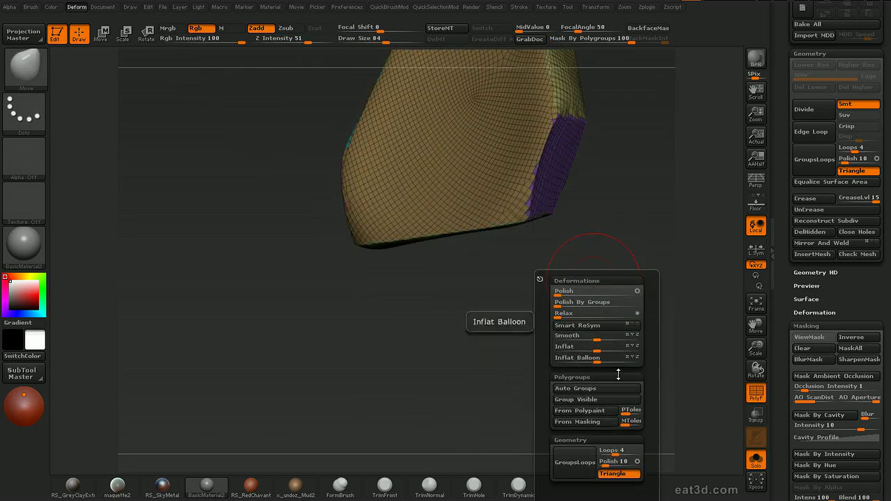
Apply GroupsLoops with 7 loops and polish 26 to the clipped plate and regroup it with Auto Groups
mouse_move(615, 453)
mouse_down()
mouse_move(626, 454)
mouse_move(611, 464)
mouse_up()
click(588, 461)
drag(617, 209, 614, 375)
key(space)
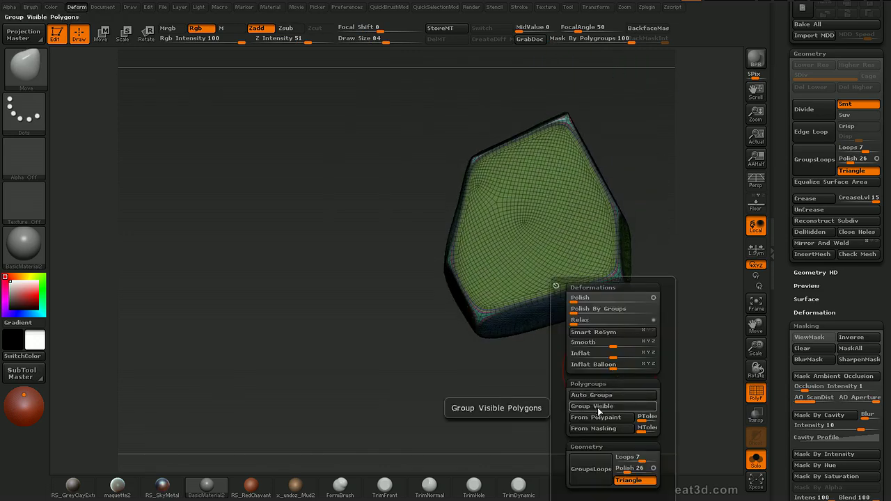
click(592, 395)
Relax the side plate's mesh and polish its face and edges with hPolish and Smooth strokes
drag(609, 340, 474, 255)
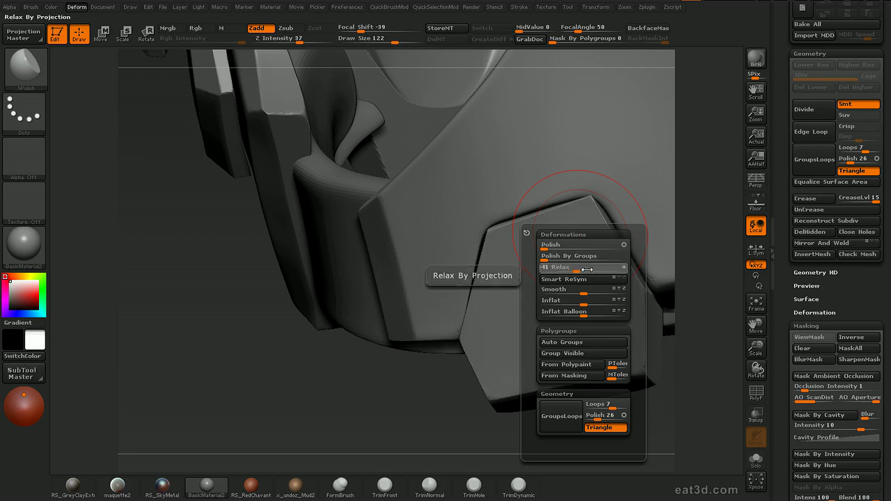
drag(587, 269, 567, 269)
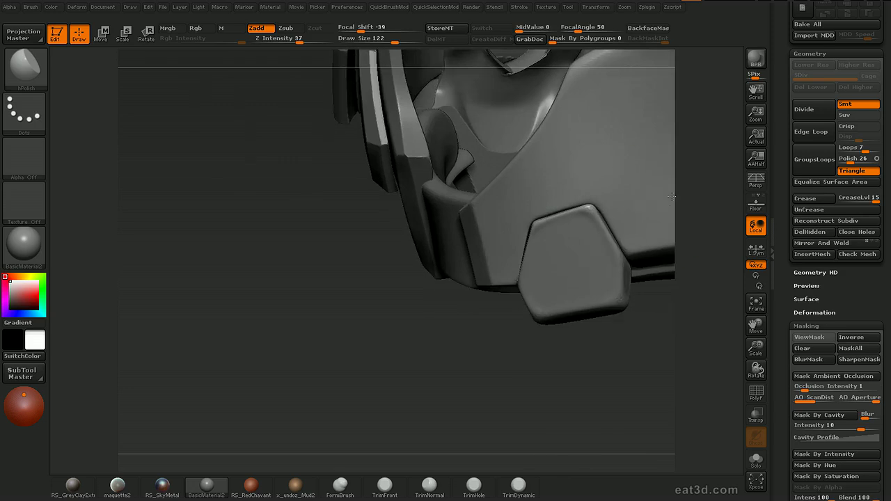
drag(672, 197, 552, 242)
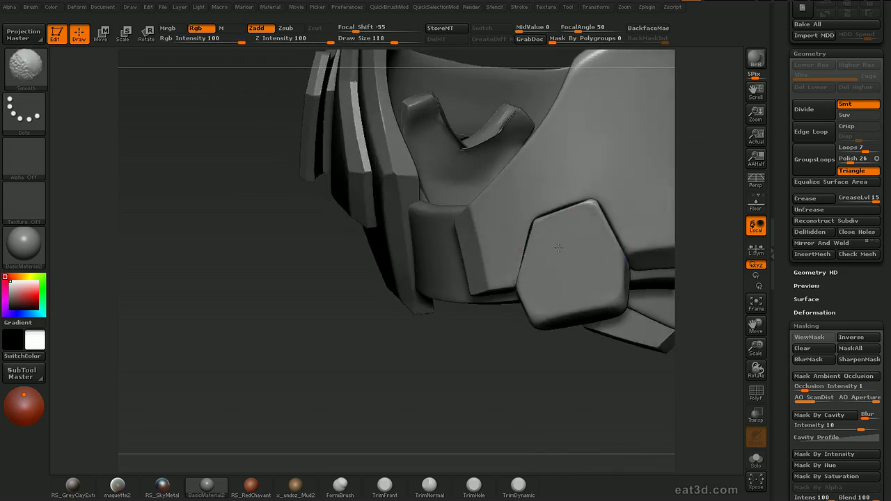
mouse_move(689, 181)
mouse_down()
mouse_move(697, 93)
mouse_move(578, 318)
mouse_move(572, 306)
mouse_move(536, 312)
mouse_up()
drag(692, 207, 600, 285)
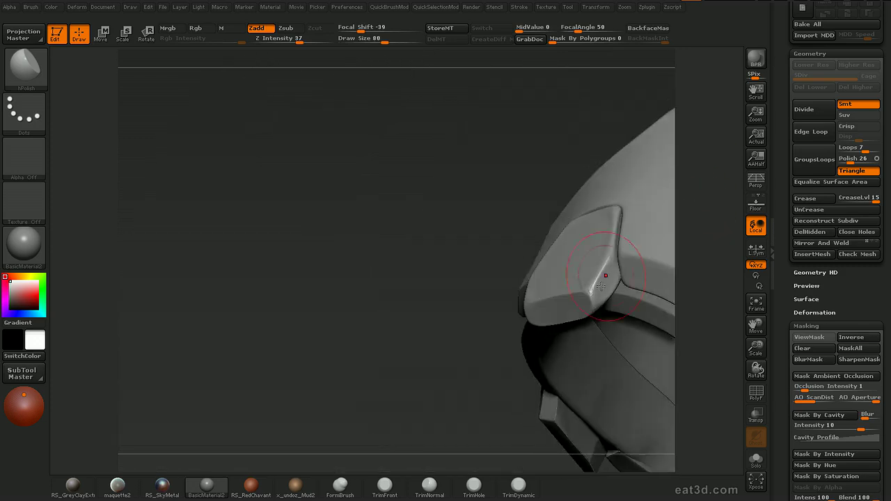
Isolate the side plate with Solo and refine its corners and outer face with hPolish and Smooth strokes
drag(697, 275, 681, 230)
key(alt+s)
mouse_move(682, 176)
mouse_down()
mouse_move(647, 212)
mouse_move(666, 214)
mouse_up()
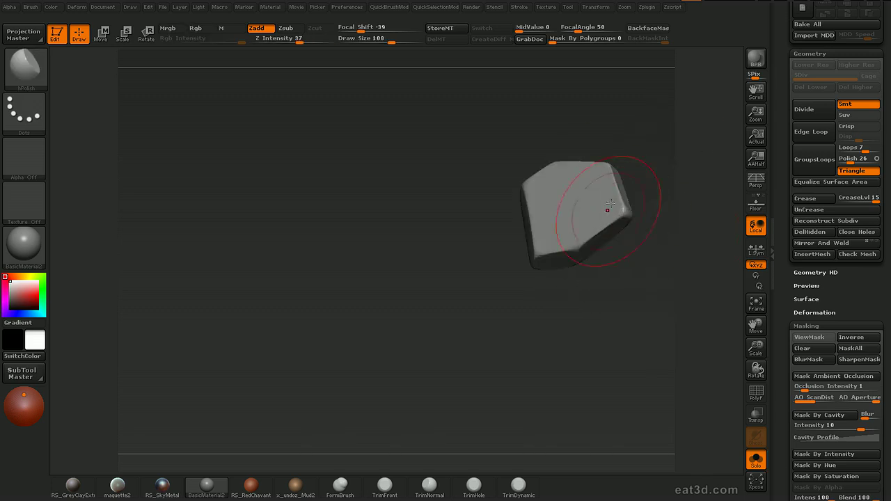
mouse_move(615, 191)
shift+mouse_down()
mouse_move(642, 201)
mouse_move(610, 193)
shift+mouse_up()
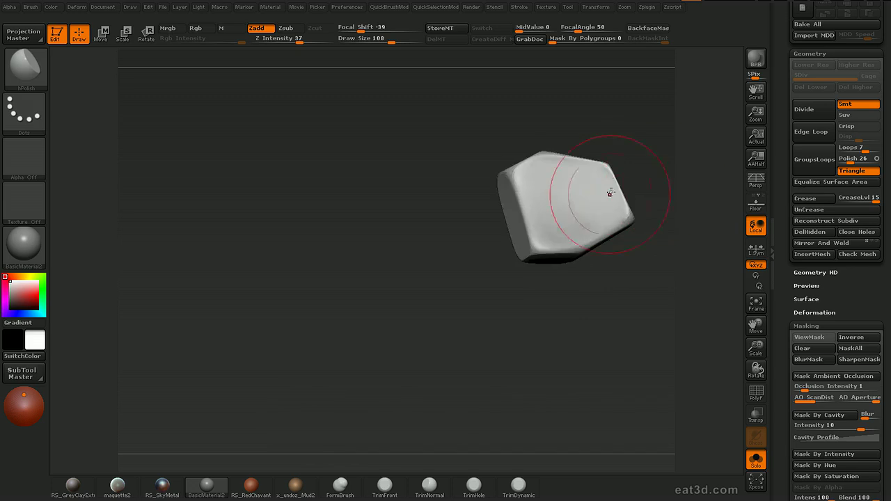
drag(540, 287, 563, 309)
key(s)
click(567, 272)
mouse_move(644, 157)
mouse_down()
mouse_move(654, 167)
mouse_move(635, 174)
mouse_up()
Turn off Solo, save the file, and mirror the side plate across the X axis, merged into one subtool
click(756, 460)
drag(456, 376, 421, 286)
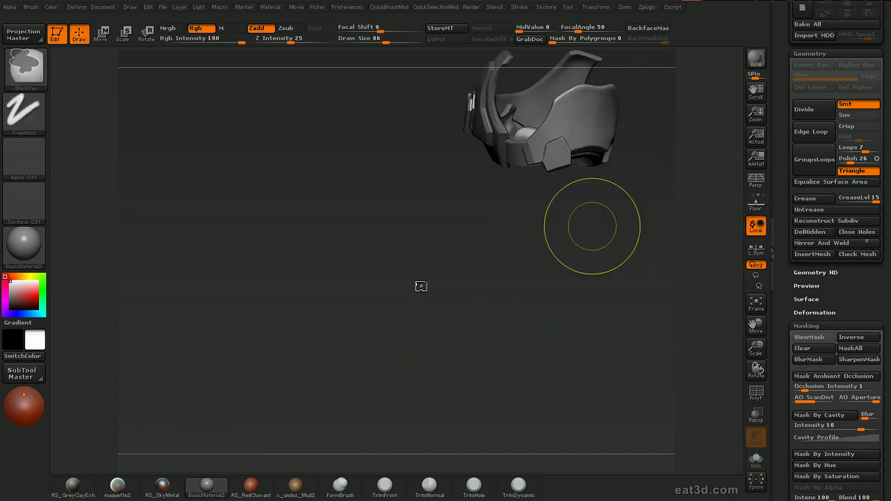
key(ctrl+s)
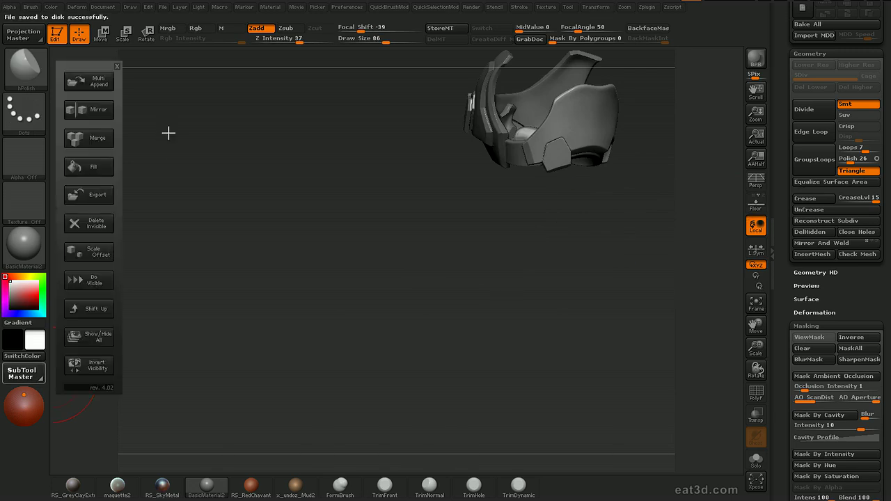
click(83, 117)
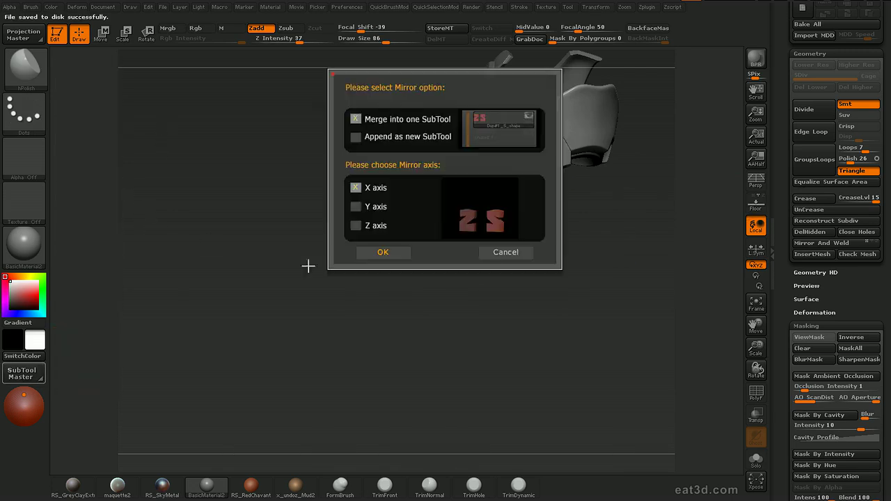
click(392, 256)
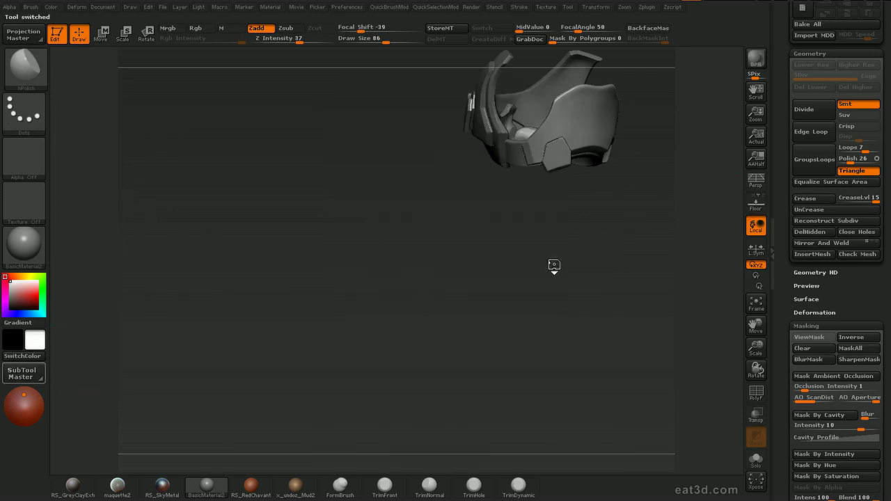
Set the draw size to 19 and isolate the mirrored side plates with Solo
key(s)
click(563, 242)
mouse_move(561, 245)
mouse_down()
mouse_move(509, 312)
mouse_move(485, 318)
mouse_move(514, 319)
mouse_up()
key(s)
click(490, 318)
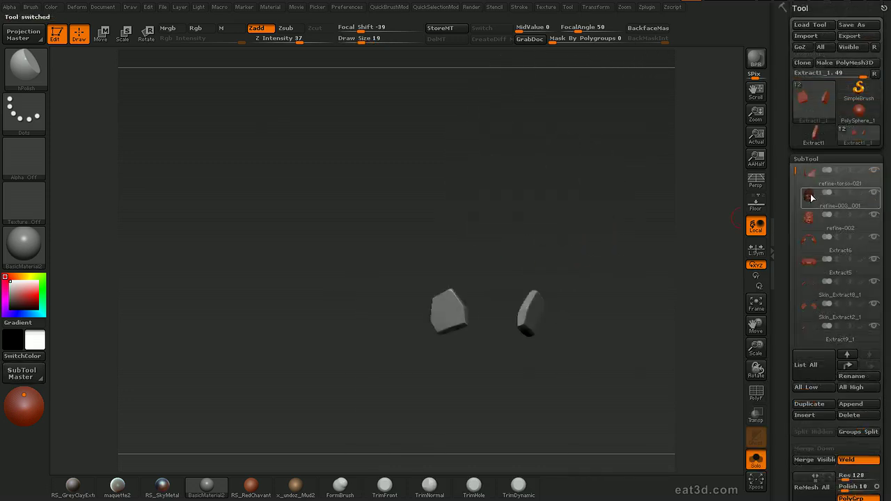
Select the refine-003_001 subtool and switch to the Extract3 subtool in isolation
click(811, 198)
scroll(836, 314, down, 5)
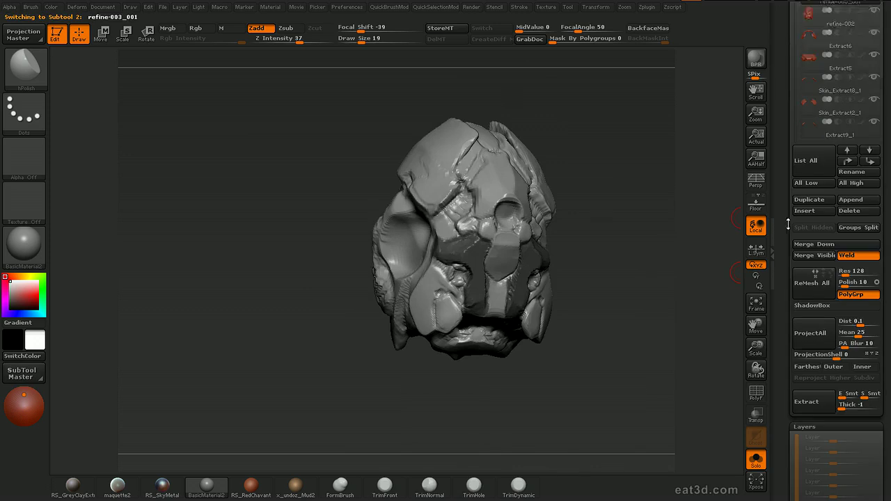
click(828, 379)
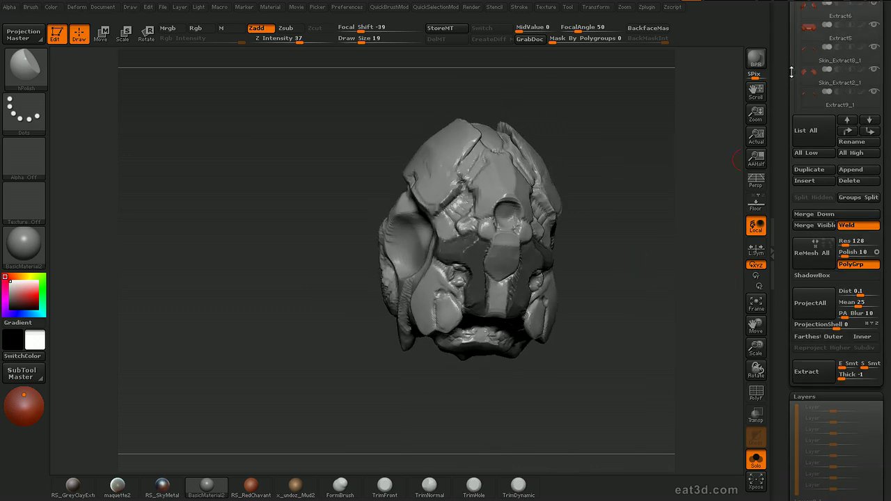
click(811, 30)
drag(662, 278, 687, 253)
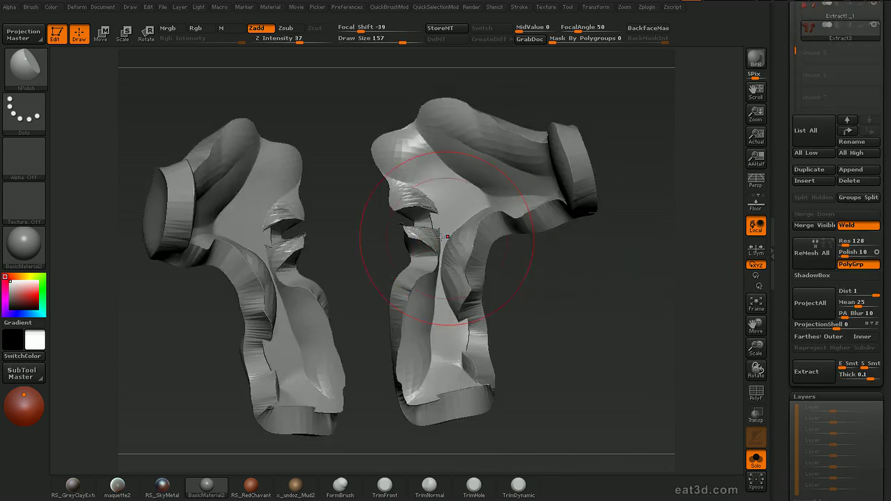
Try to smooth the inner and upper surfaces of the Extract3 pieces
mouse_move(462, 209)
shift+mouse_down()
mouse_move(411, 189)
mouse_move(446, 411)
shift+mouse_up()
shift+drag(418, 126, 578, 174)
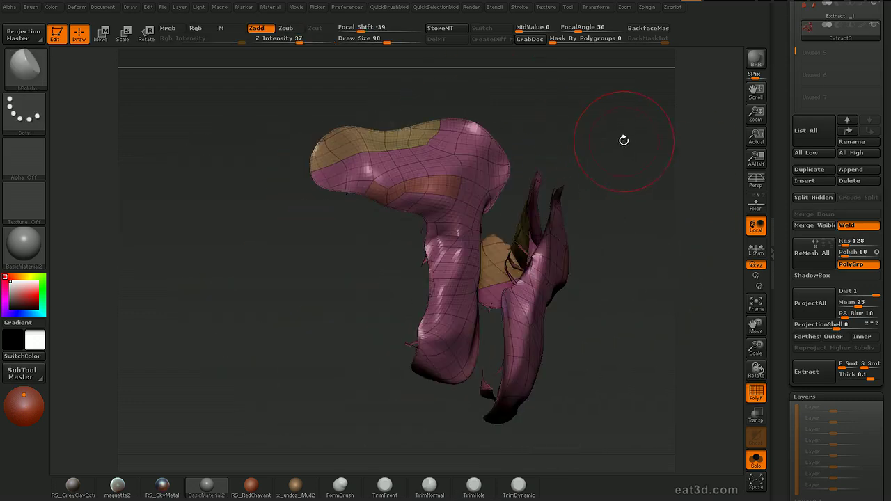
Assign the main surfaces of both Extract3 pieces their own polygroups, separate from their edge walls
key(d)
key(d)
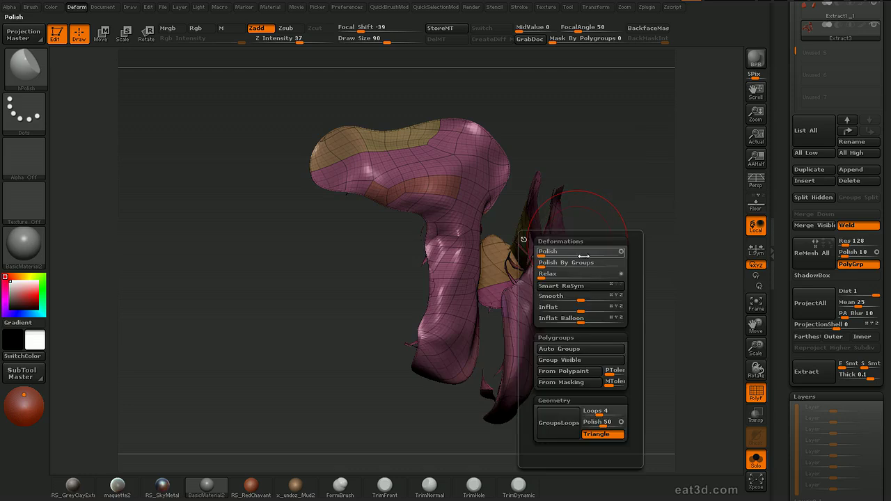
click(576, 359)
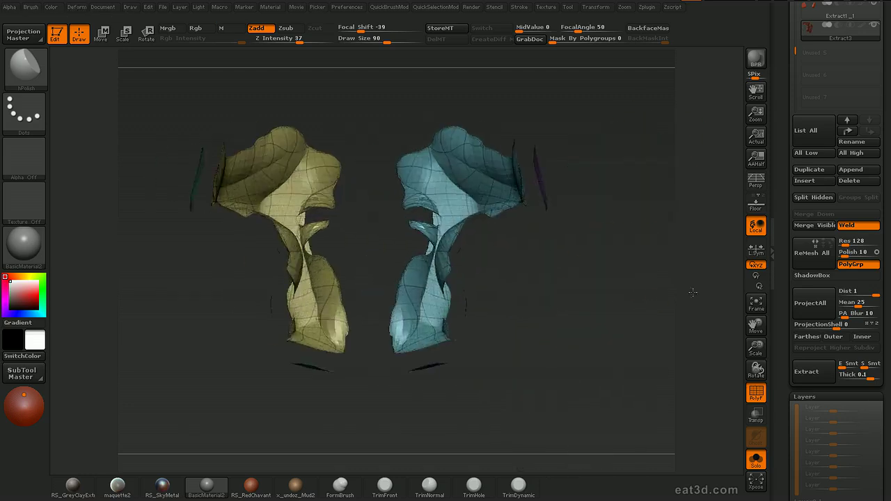
drag(692, 293, 661, 341)
key(ctrl+d)
key(ctrl+z)
drag(598, 268, 555, 262)
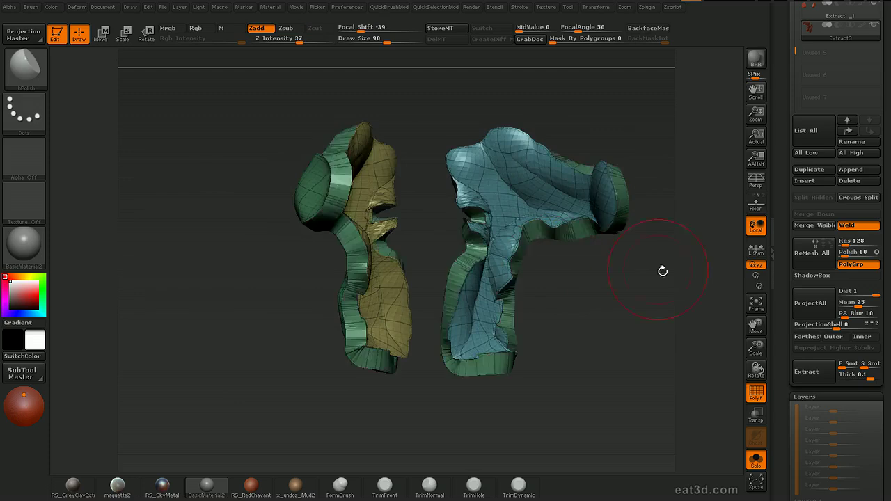
Project the upper part of Skin_Extract3 onto the torso sculpt using ZProject at draw size 53 with ghosted transparency
drag(663, 271, 606, 287)
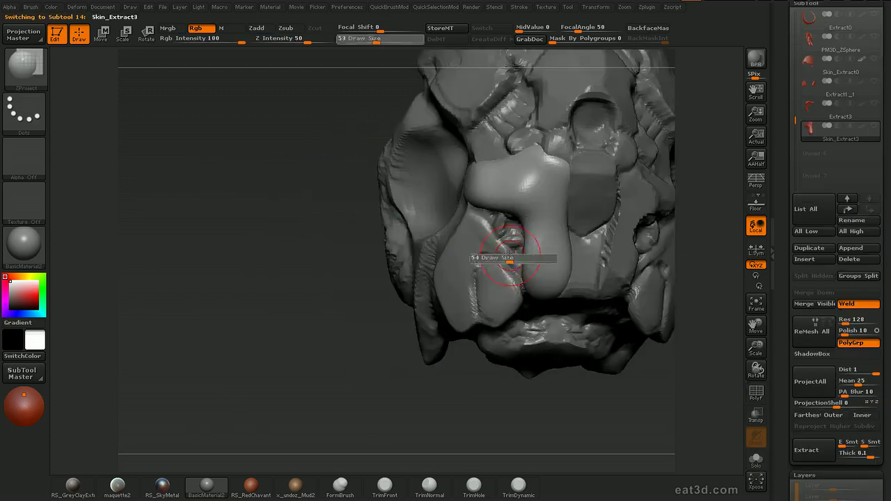
drag(510, 259, 509, 259)
drag(527, 390, 529, 418)
key(ctrl+t)
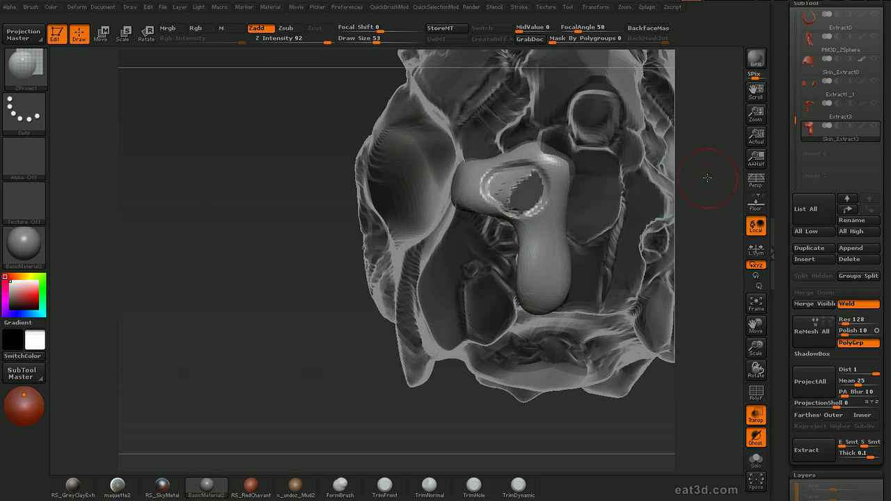
drag(708, 178, 540, 163)
drag(702, 182, 647, 199)
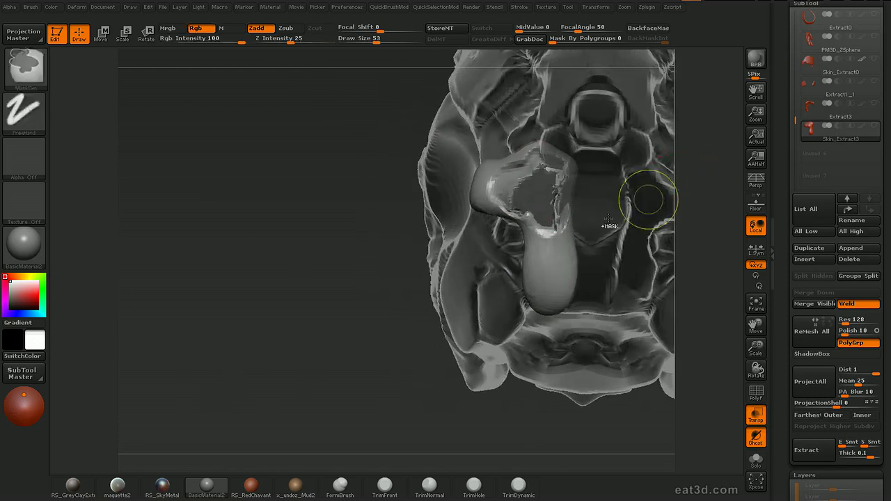
drag(695, 164, 561, 184)
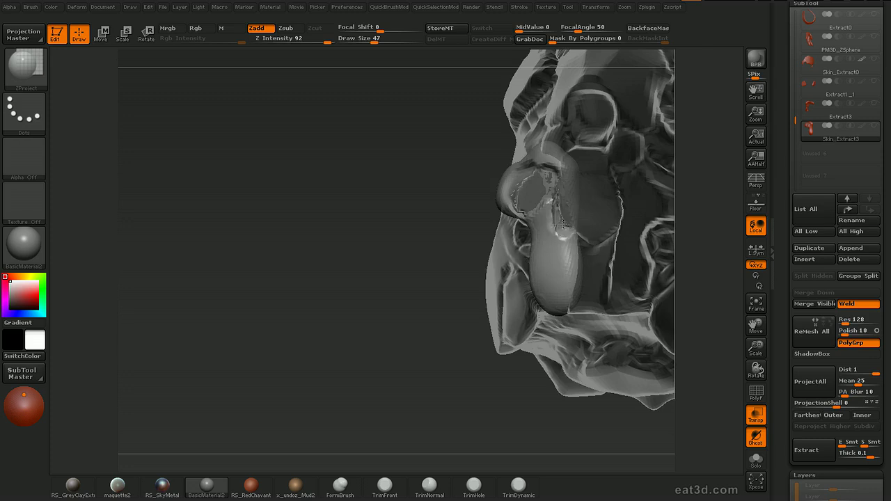
Project the lower leg and outer end of Skin_Extract3 onto the sculpt using ZProject at draw size 47
drag(711, 202, 554, 282)
mouse_move(613, 267)
mouse_down()
mouse_move(543, 242)
mouse_move(538, 284)
mouse_up()
drag(742, 155, 599, 199)
mouse_move(702, 202)
mouse_down()
mouse_move(647, 181)
mouse_move(504, 175)
mouse_move(663, 173)
mouse_move(464, 199)
mouse_up()
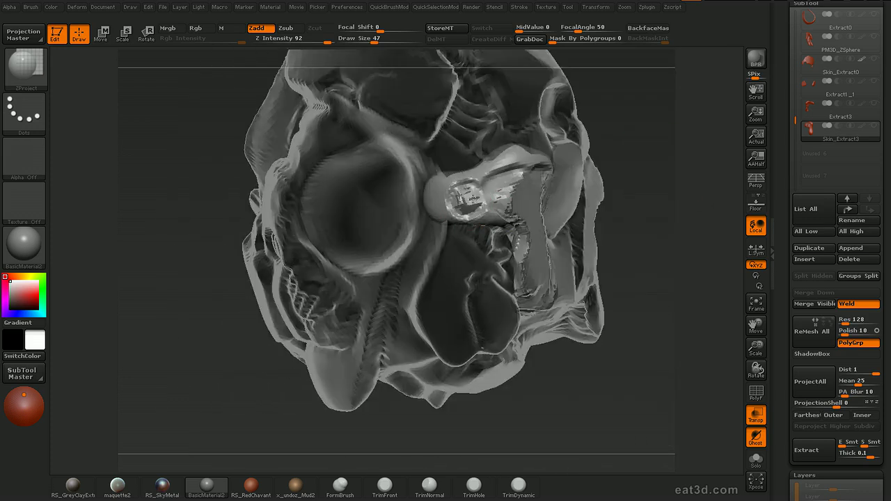
mouse_move(652, 175)
mouse_down()
mouse_move(526, 158)
mouse_move(494, 174)
mouse_move(533, 178)
mouse_move(523, 182)
mouse_up()
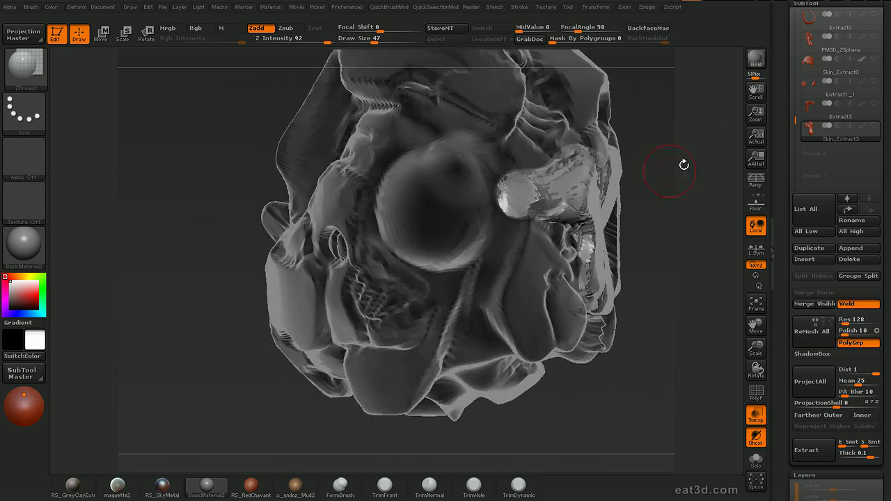
drag(684, 165, 568, 211)
drag(705, 217, 676, 219)
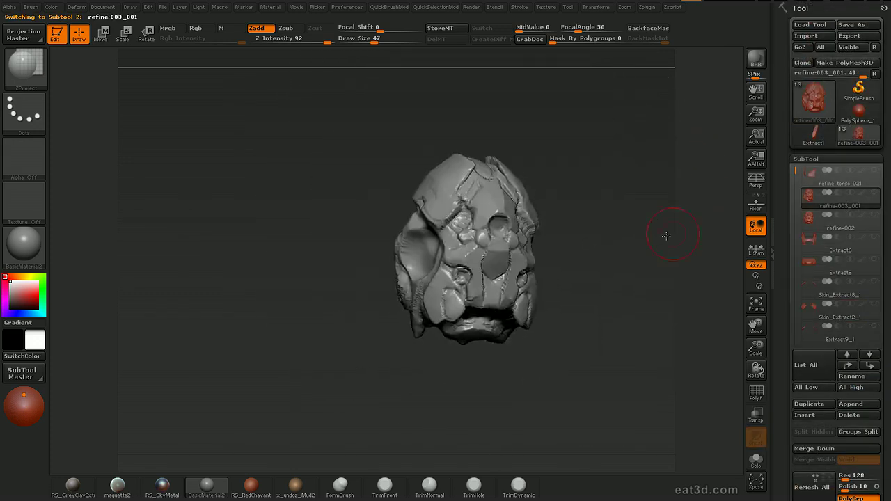
Leave a canvas snapshot of refine-003_001 as reference, show the other subtools with that sculpt hidden, and reselect Skin_Extract3
mouse_move(666, 236)
mouse_down()
mouse_move(585, 259)
mouse_move(550, 249)
mouse_move(704, 284)
mouse_up()
key(shift+s)
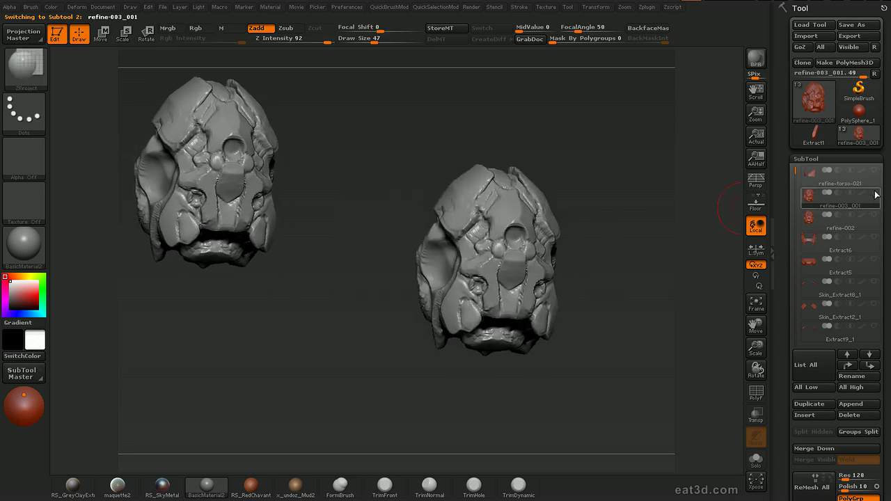
shift+click(876, 193)
click(810, 220)
click(810, 238)
drag(797, 217, 797, 272)
click(810, 285)
Reshape the inner and concave edges of the Skin_Extract3 back plate with the Move brush at draw size 59
mouse_move(694, 275)
alt+mouse_down()
mouse_move(726, 191)
mouse_move(707, 260)
alt+mouse_up()
key(b)
key(m)
key(v)
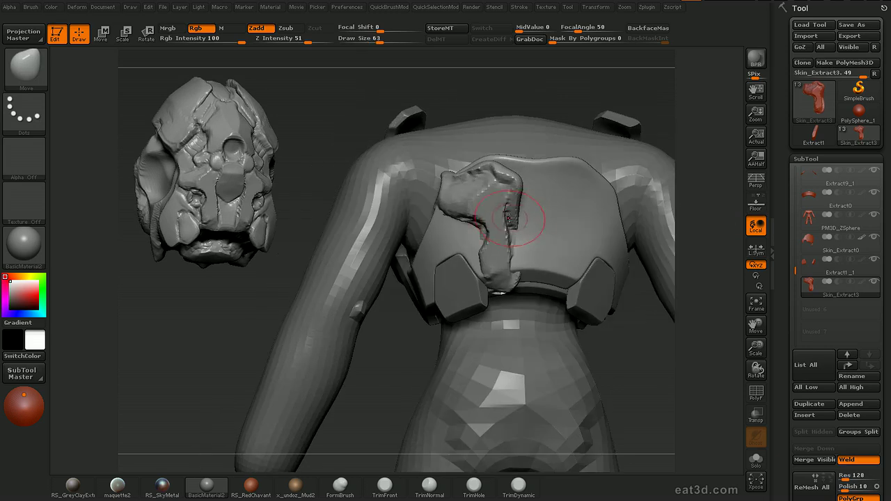
key(s)
drag(514, 211, 485, 230)
click(489, 230)
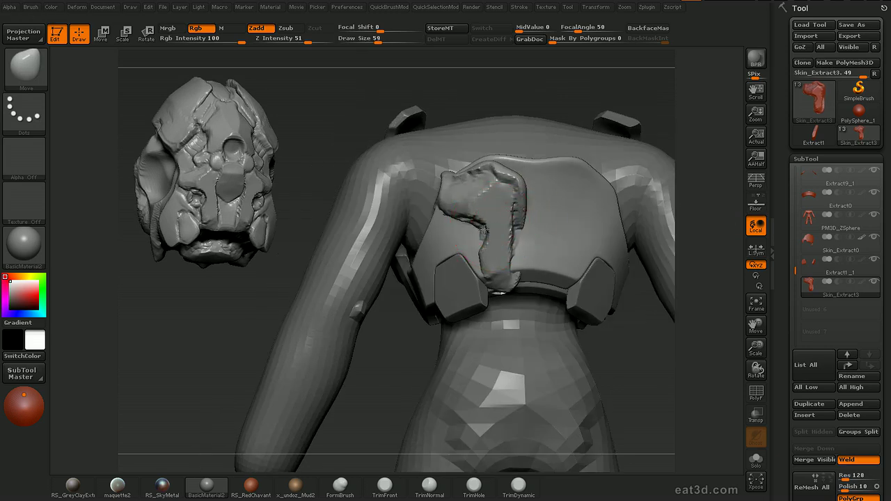
Build up the uneven surface of the back plate's upper section with the ClayTubes brush
drag(702, 161, 712, 179)
key(b)
key(c)
key(t)
mouse_move(514, 179)
mouse_down()
mouse_move(500, 170)
mouse_move(507, 175)
mouse_up()
drag(698, 169, 728, 189)
Polish the back plate into flat facets with hPolish at draw size 72 and subdivide its mesh
key(b)
key(h)
key(p)
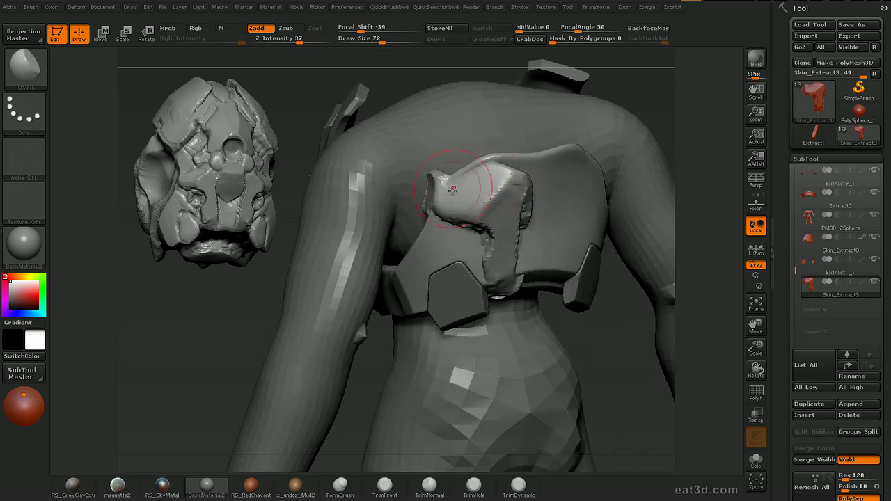
drag(685, 117, 658, 94)
key(ctrl+d)
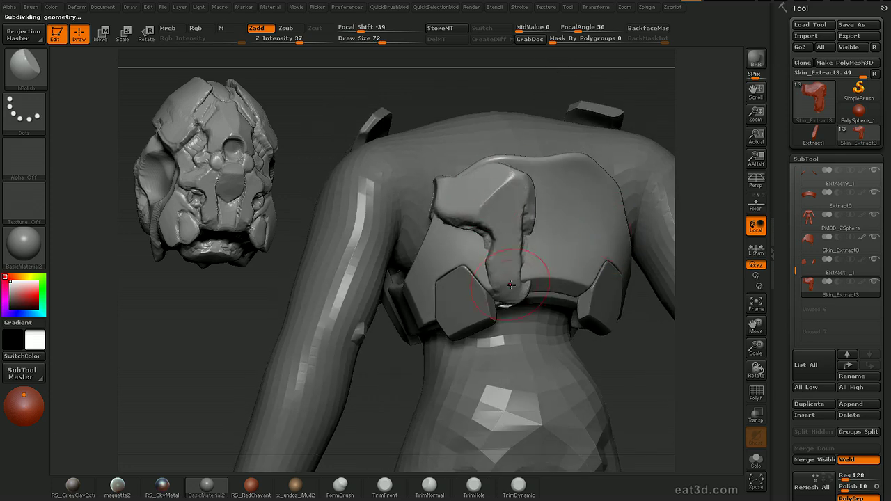
drag(699, 293, 746, 290)
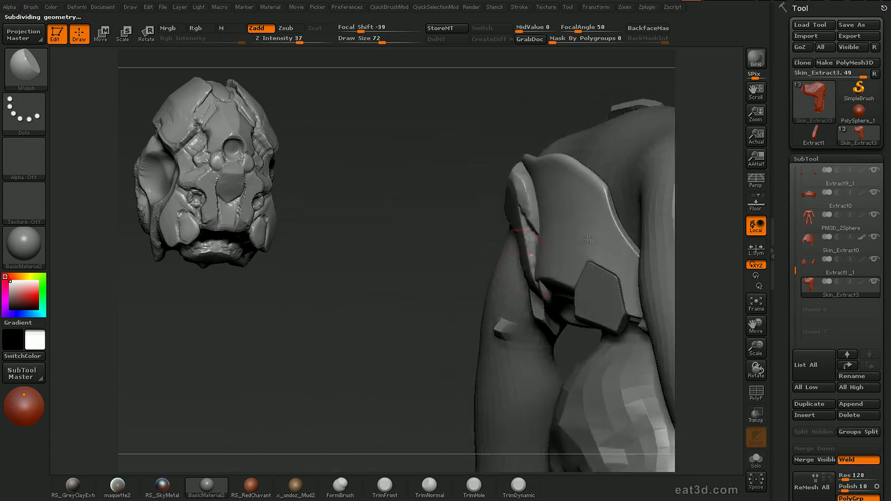
Adjust the back plate's profile with the Move brush and clip its outer face flat from the side with ClipCurve
key(b)
key(m)
key(v)
mouse_move(435, 265)
mouse_down()
mouse_move(542, 253)
mouse_move(558, 240)
mouse_up()
ctrl+shift+drag(560, 131, 541, 165)
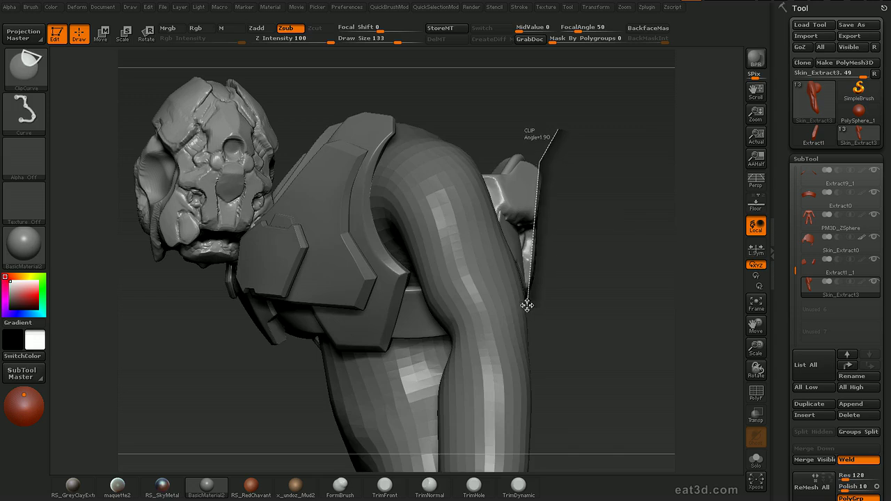
ctrl+shift+drag(532, 304, 532, 306)
drag(557, 313, 627, 296)
Trim the back plate's concave side edge and its lower end to clean angled cuts with ClipCurve
ctrl+shift+drag(465, 217, 496, 223)
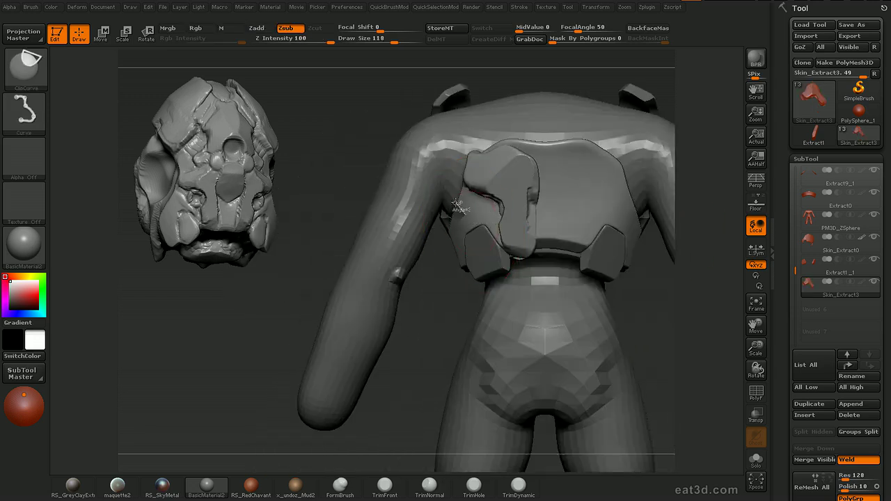
ctrl+shift+drag(500, 218, 500, 217)
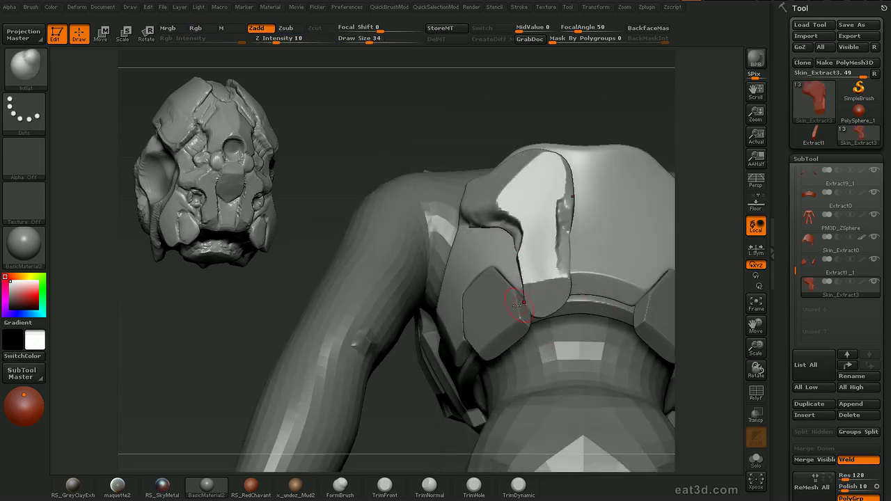
ctrl+shift+drag(515, 290, 536, 307)
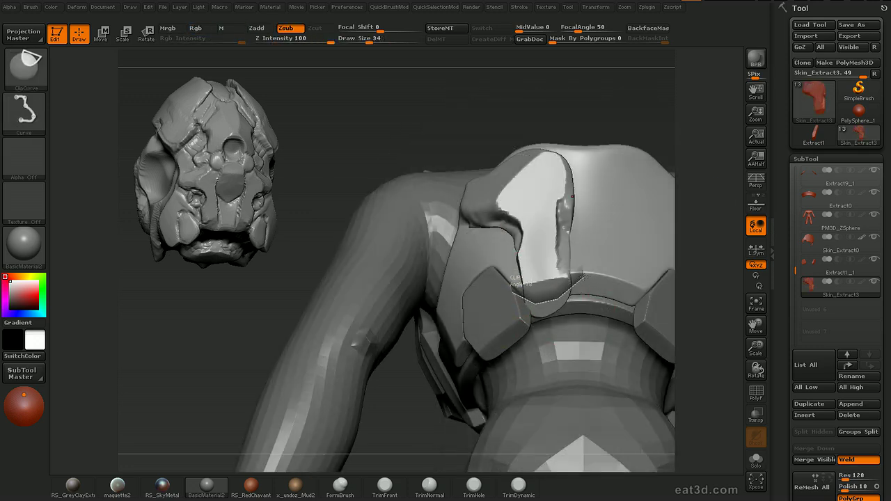
ctrl+shift+drag(592, 346, 592, 346)
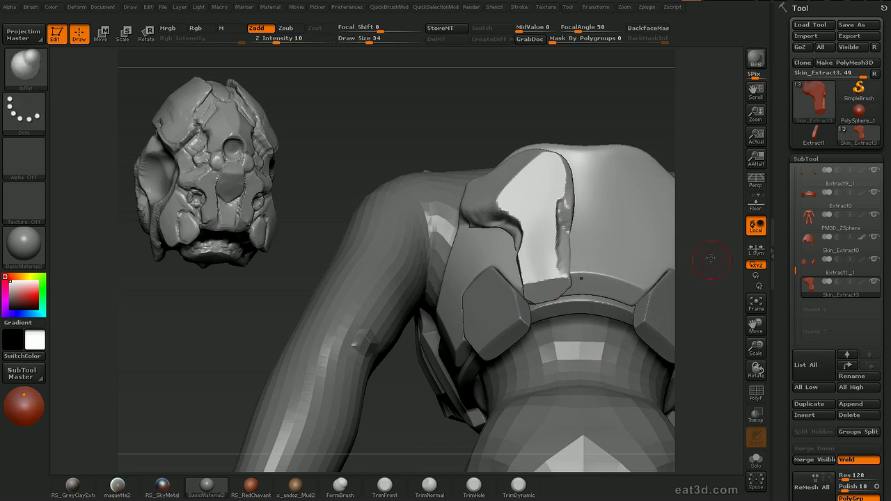
Cut a circular notch into the back plate's concave side edge with ClipCircleCenter
key(b)
key(c)
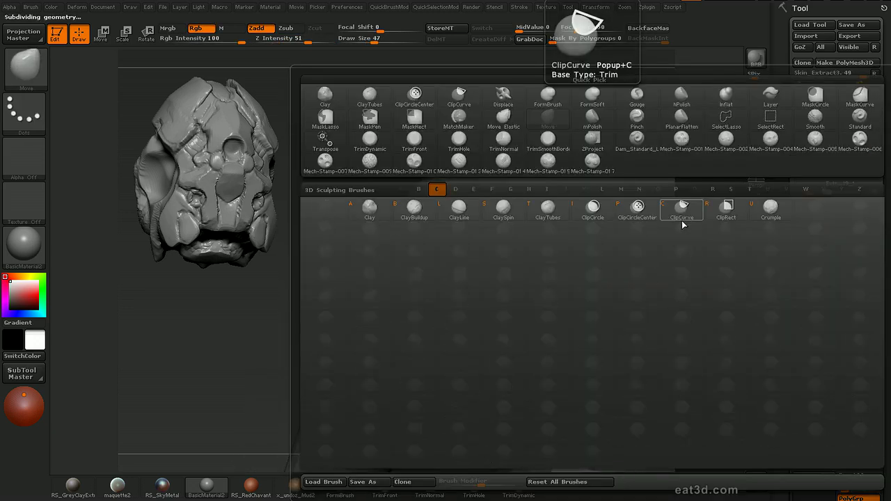
click(638, 206)
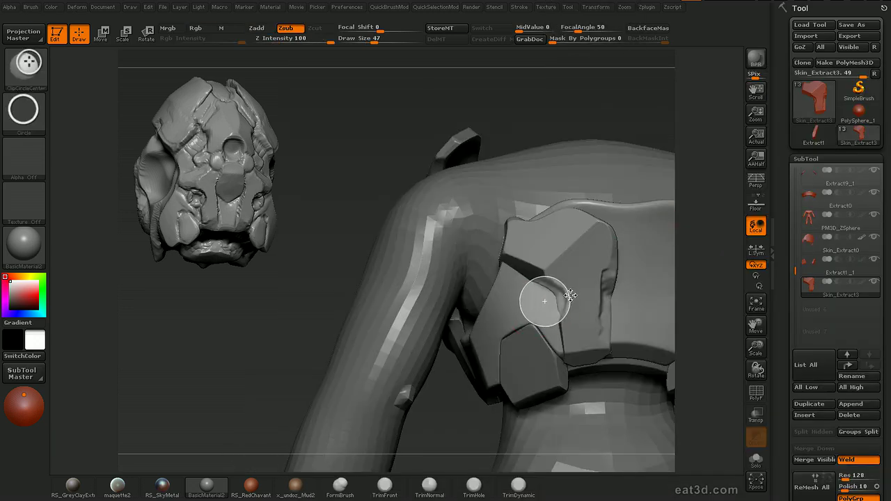
ctrl+shift+drag(571, 296, 576, 299)
Show refine-003_001 through ghosted transparency and clip the back plate's inner edge along the sculpt's angled line with ClipCurve
mouse_move(689, 233)
mouse_down()
mouse_move(702, 202)
mouse_move(688, 173)
mouse_up()
click(796, 167)
click(824, 208)
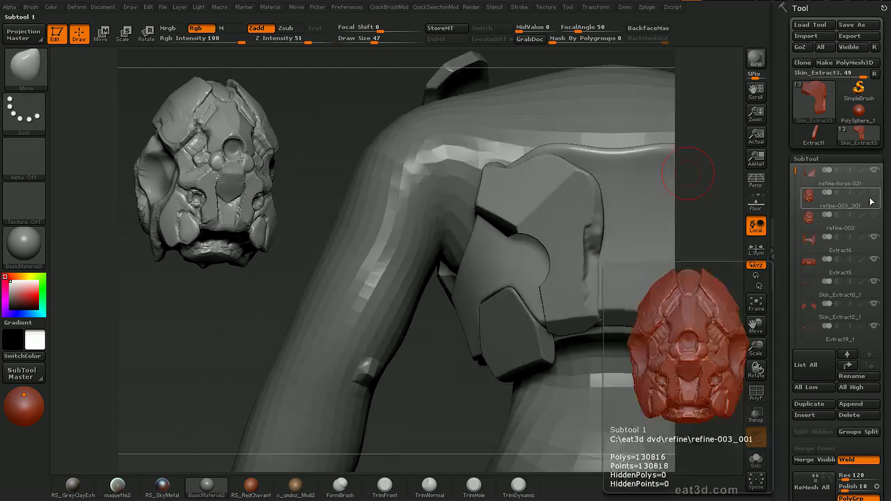
key(ctrl+t)
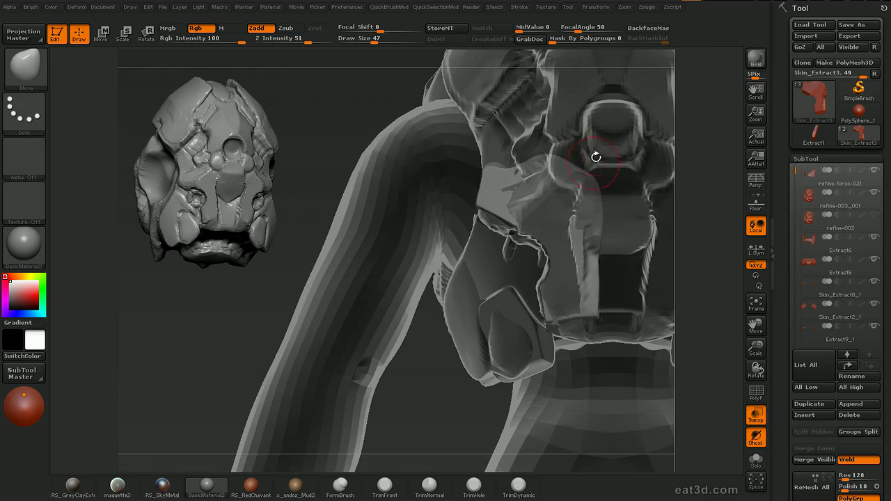
mouse_move(610, 110)
ctrl+shift+mouse_down()
mouse_move(592, 217)
mouse_move(568, 222)
ctrl+shift+mouse_up()
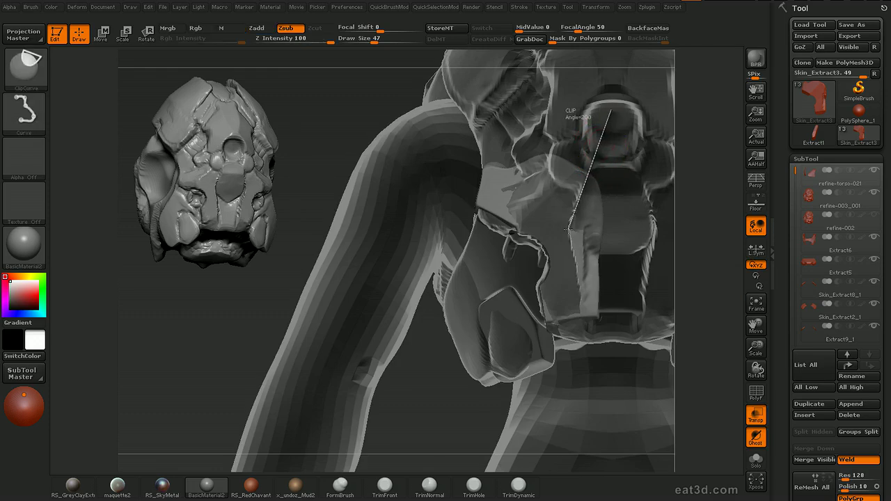
mouse_move(577, 282)
ctrl+shift+mouse_down()
mouse_move(580, 316)
mouse_move(578, 294)
ctrl+shift+mouse_up()
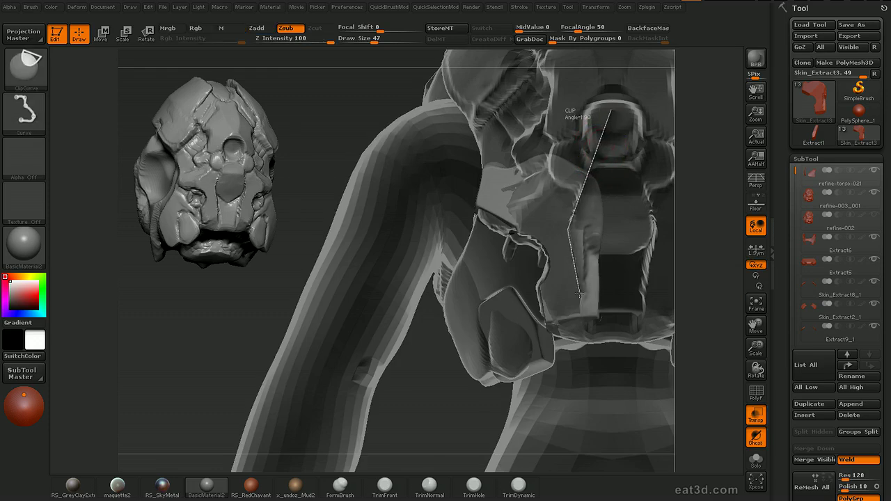
ctrl+shift+drag(589, 347, 587, 348)
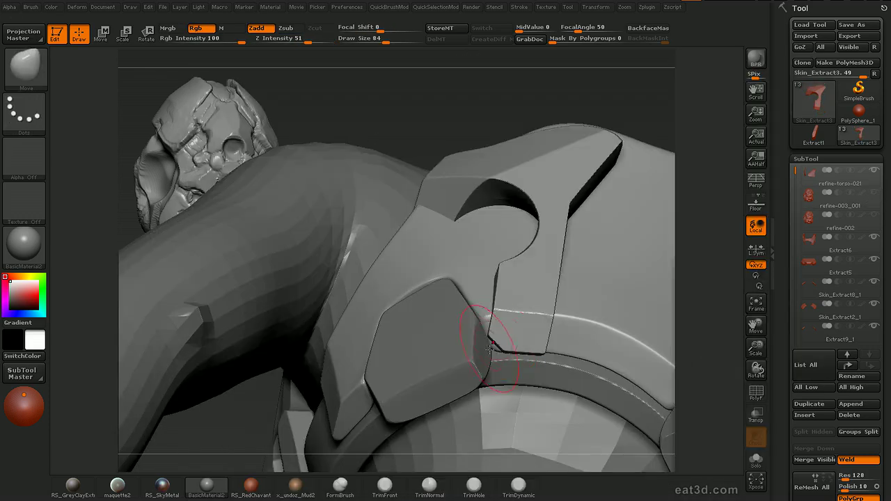
Clip the corners at the back plate's lower end into short angled cuts with ClipCurve
key(ctrl+shift)
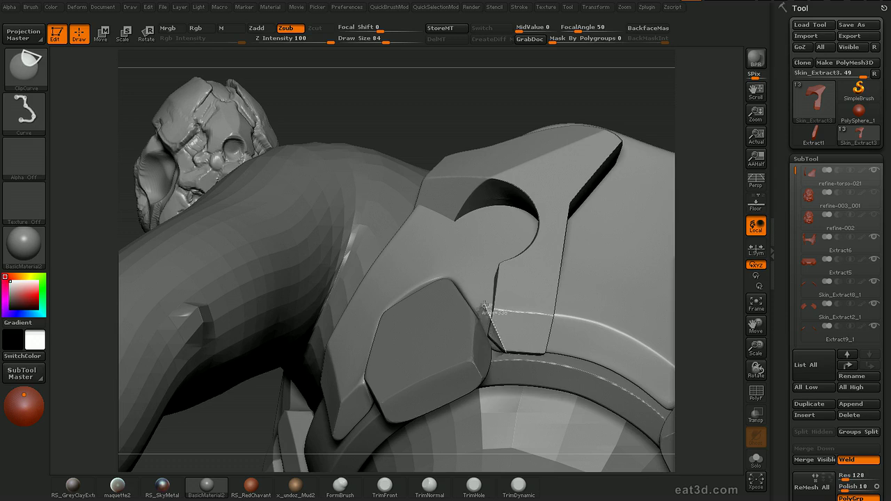
ctrl+shift+drag(485, 309, 498, 310)
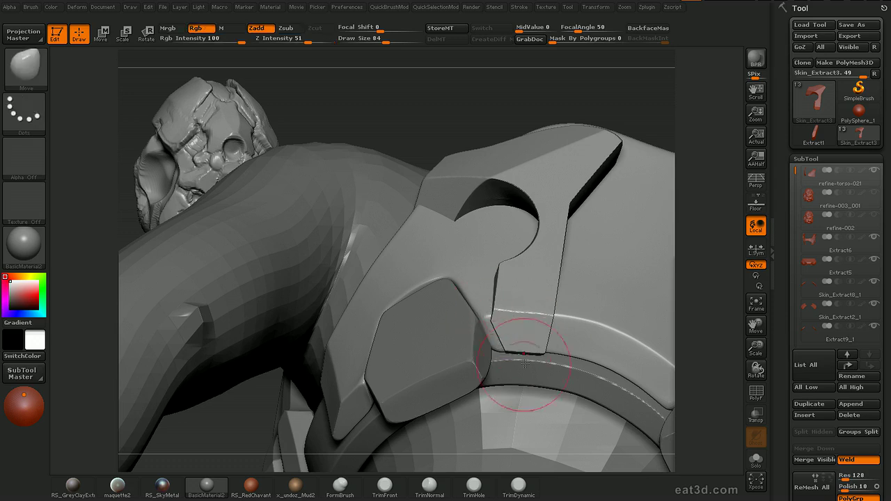
key(ctrl+shift)
ctrl+shift+drag(524, 368, 501, 378)
ctrl+shift+drag(553, 327, 527, 366)
Mirror the back plate across the X axis with SubTool Master, merging the copy into one subtool
mouse_move(618, 381)
ctrl+right_down()
mouse_move(683, 258)
mouse_move(682, 317)
ctrl+right_up()
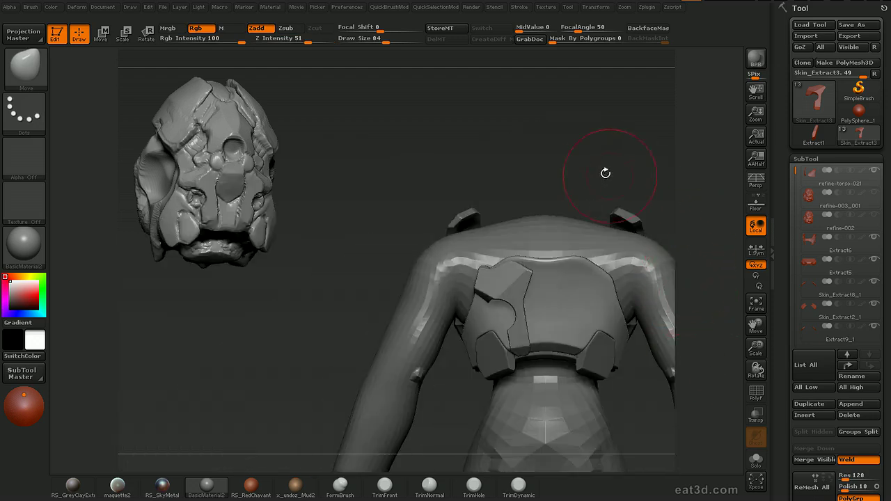
ctrl+right_drag(609, 147, 615, 147)
mouse_move(694, 215)
right_down()
mouse_move(711, 241)
mouse_move(690, 159)
mouse_move(638, 137)
mouse_move(696, 209)
right_up()
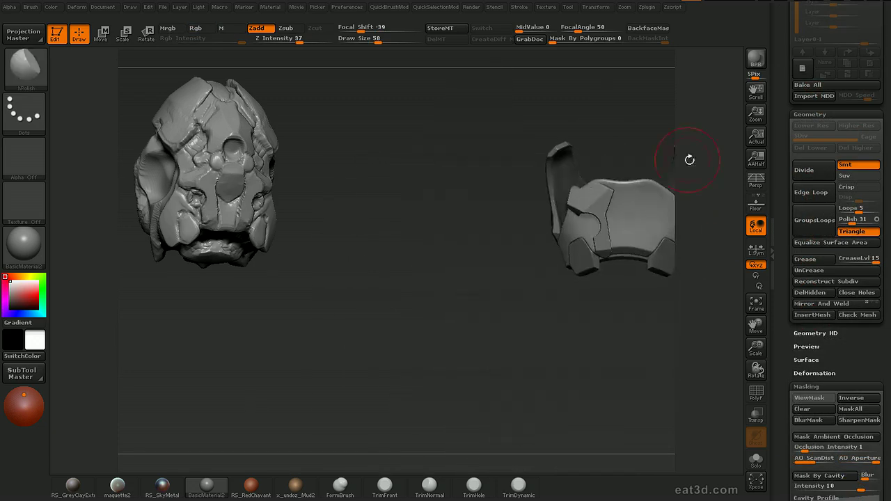
drag(778, 167, 778, 151)
mouse_move(716, 160)
right_down()
mouse_move(718, 248)
mouse_move(711, 252)
right_up()
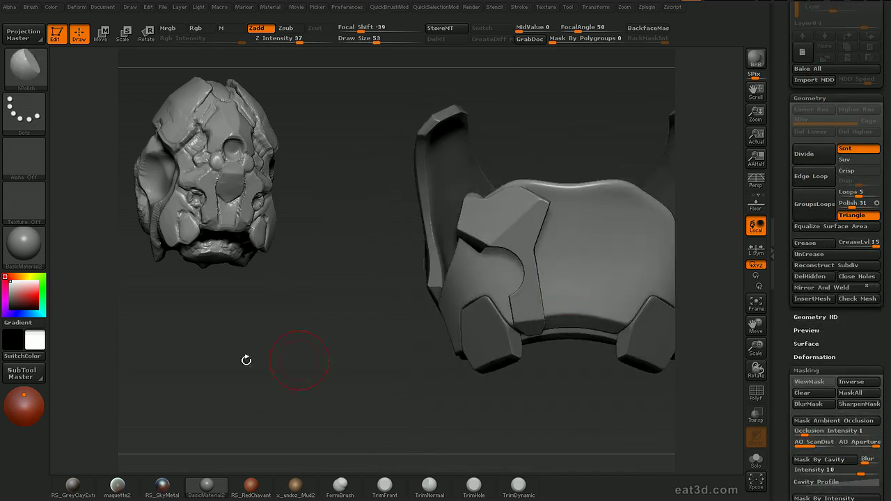
click(37, 369)
click(88, 110)
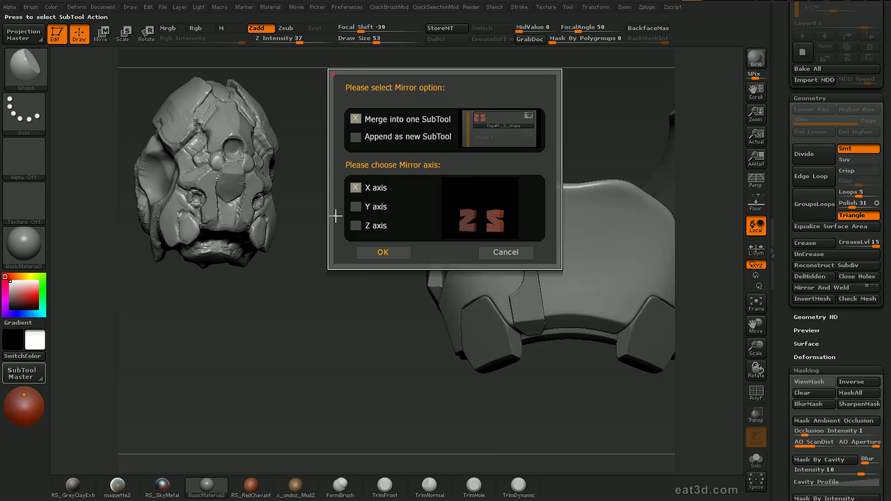
click(401, 253)
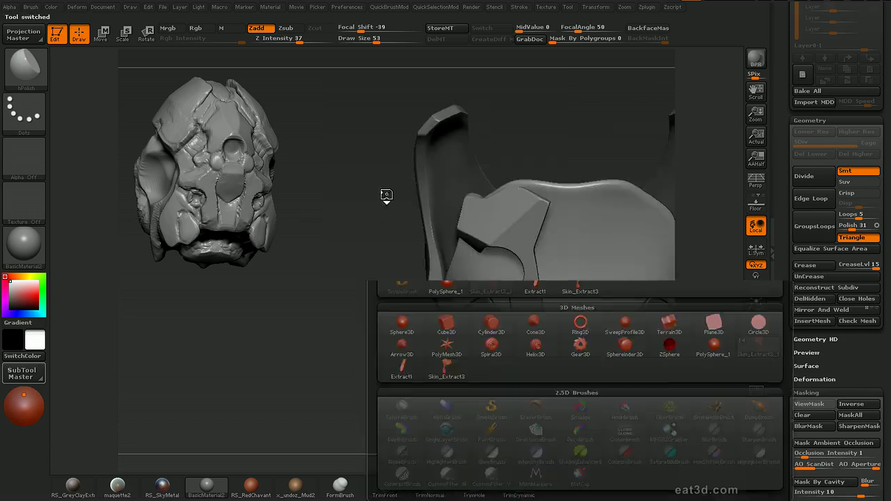
Flatten the rough areas beside the central ridge of refine-003_001 with PlanarFlatten, using LazyMouse with a LazyRadius of 100
mouse_move(565, 375)
mouse_down()
mouse_move(587, 374)
mouse_move(686, 267)
mouse_up()
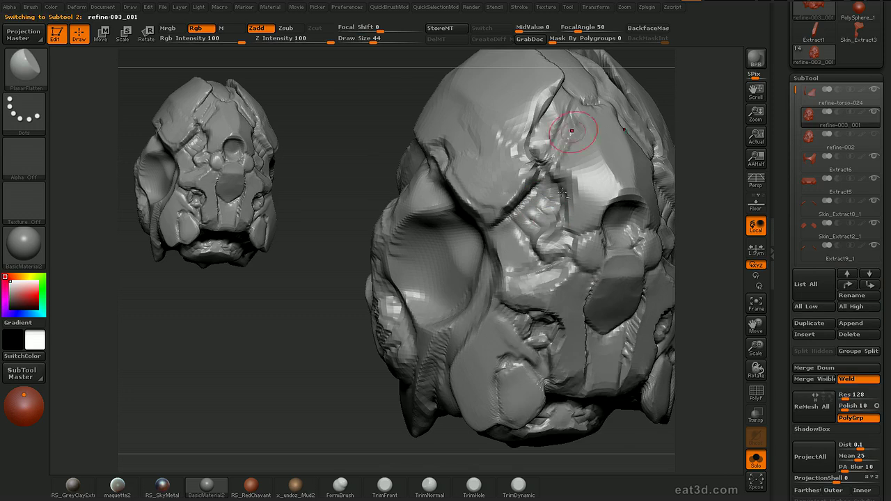
key(1)
click(553, 325)
drag(544, 304, 537, 304)
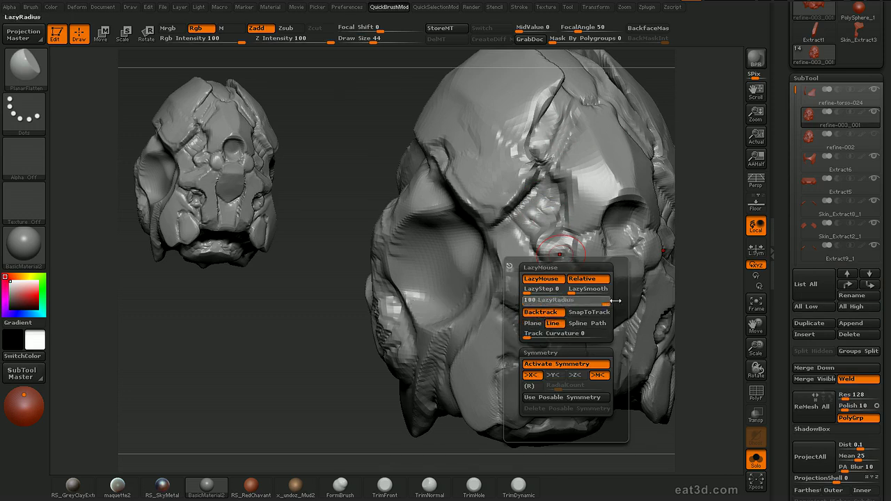
drag(515, 207, 514, 188)
key(ctrl+z)
mouse_move(542, 224)
mouse_down()
mouse_move(514, 204)
mouse_move(519, 171)
mouse_move(533, 186)
mouse_up()
drag(524, 257, 560, 241)
mouse_move(706, 166)
mouse_down()
mouse_move(725, 172)
mouse_move(716, 170)
mouse_up()
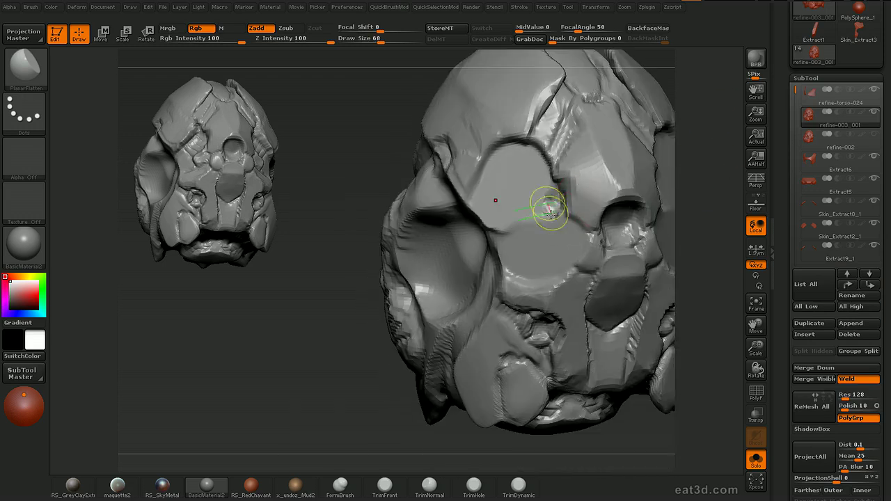
Smooth and polish the recessed area beside the central ridge of refine-003_001 into one continuous surface, using hPolish and Smooth
shift+drag(550, 209, 547, 241)
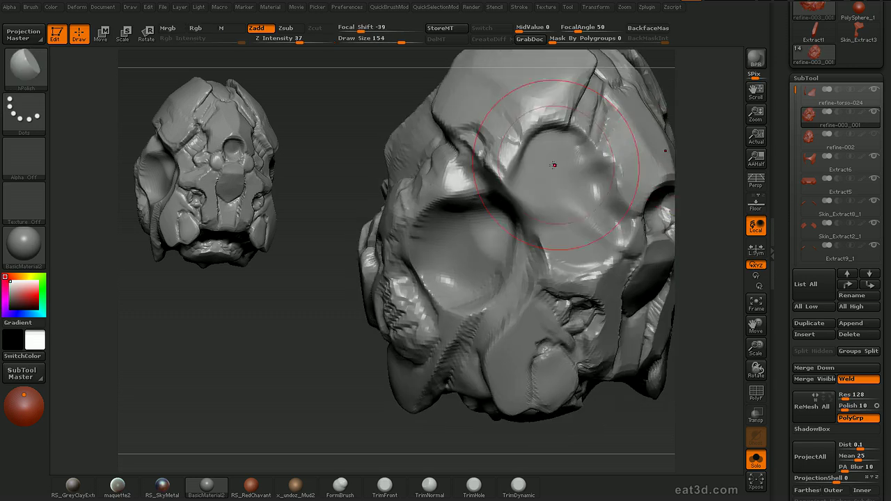
drag(547, 169, 576, 237)
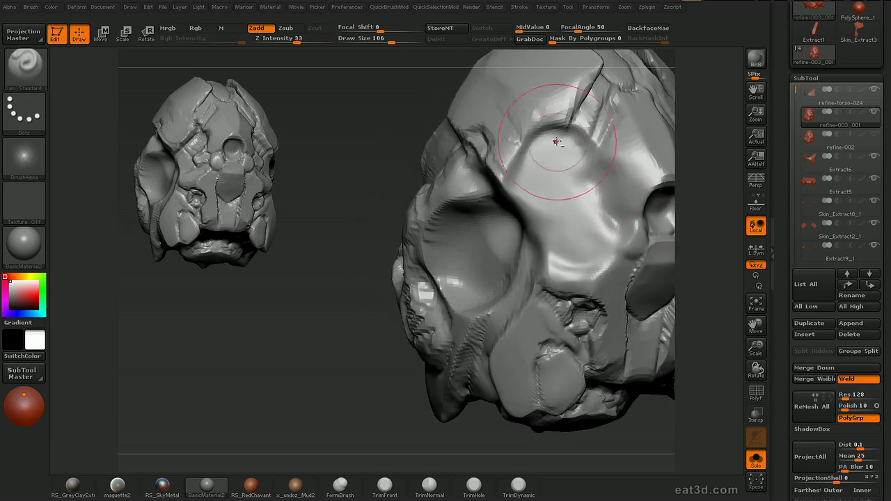
mouse_move(537, 159)
shift+mouse_down()
mouse_move(613, 229)
mouse_move(556, 147)
mouse_move(607, 226)
mouse_move(586, 178)
shift+mouse_up()
drag(698, 236, 713, 215)
mouse_move(561, 179)
shift+mouse_down()
mouse_move(589, 229)
mouse_move(577, 193)
shift+mouse_up()
drag(585, 184, 600, 229)
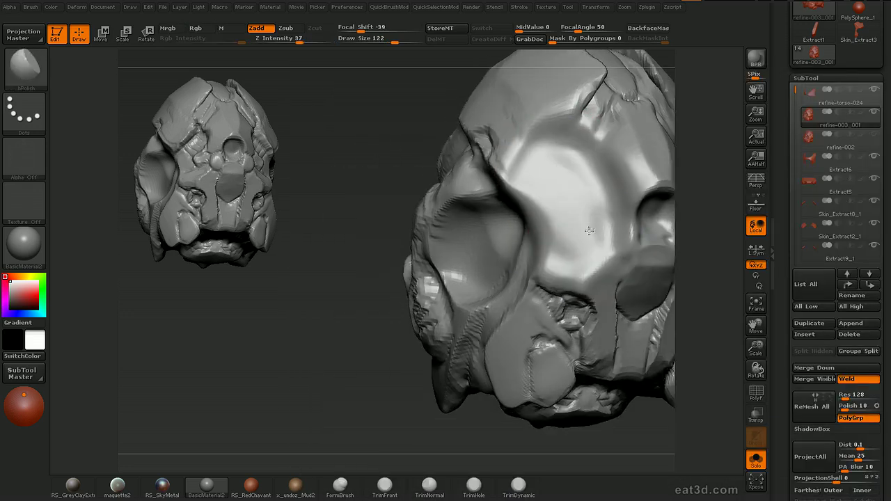
mouse_move(561, 167)
shift+mouse_down()
mouse_move(589, 202)
mouse_move(577, 240)
shift+mouse_up()
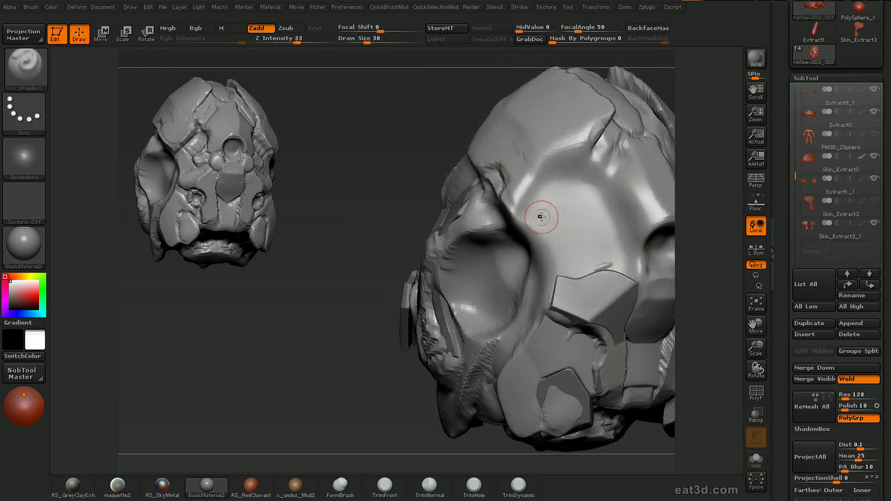
Mask a rounded plate shape on the smoothed area above the angular back plate of refine-003_001 with MaskPen
mouse_move(541, 213)
ctrl+mouse_down()
mouse_move(576, 275)
mouse_move(612, 222)
mouse_move(550, 193)
ctrl+mouse_up()
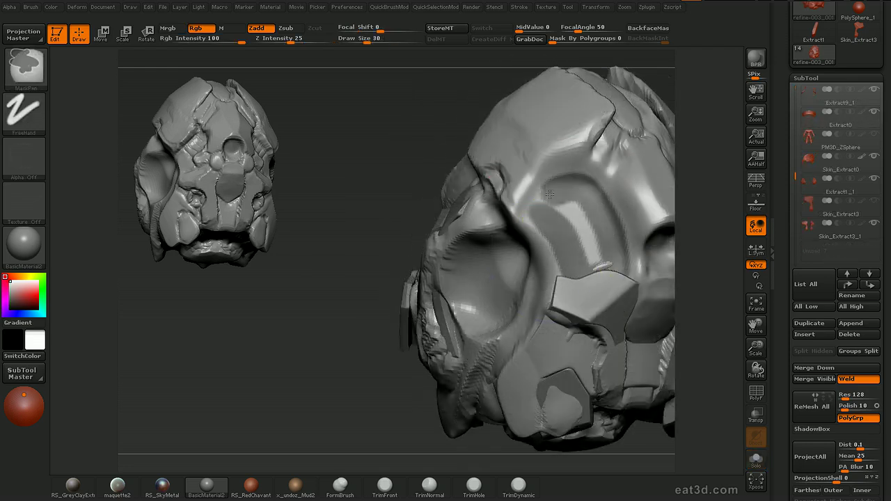
ctrl+drag(587, 252, 603, 244)
key(s)
click(575, 179)
ctrl+drag(624, 215, 622, 265)
right_drag(666, 282, 655, 306)
key(s)
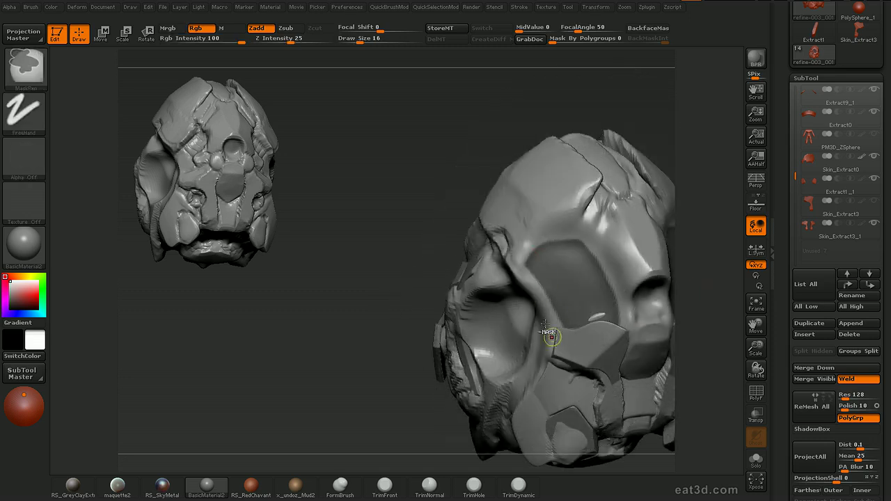
Extract the masked rounded area as a new subtool and select the extracted plate
right_drag(552, 344, 516, 317)
scroll(820, 270, down, 5)
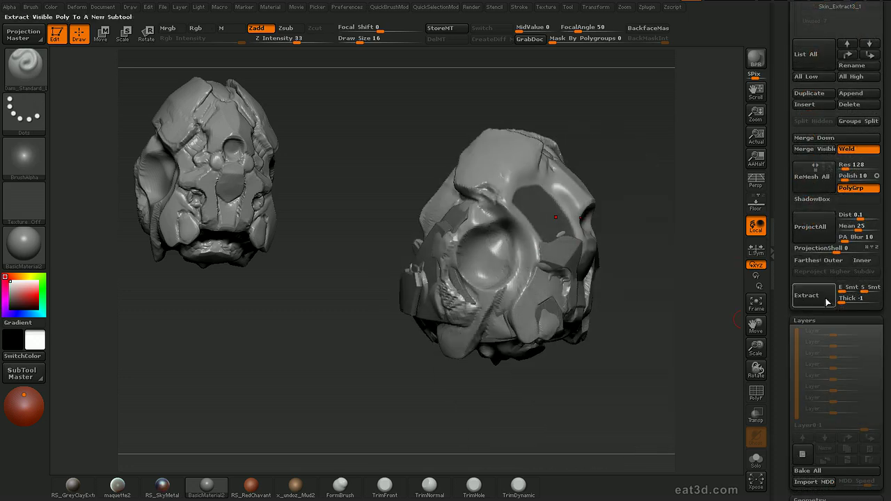
click(808, 302)
right_drag(682, 339, 677, 200)
alt+click(575, 194)
key(shift+s)
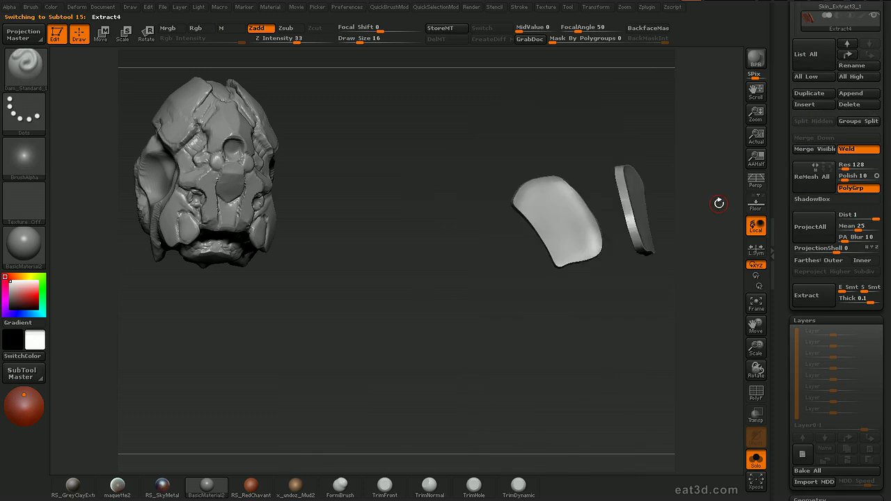
Isolate the Extract4 plate with its polygroups displayed and add polished edge loops around its rim with GroupsLoops
key(shift+f)
right_drag(687, 231, 646, 183)
drag(671, 161, 659, 183)
key(space)
click(643, 294)
drag(552, 327, 599, 324)
click(811, 499)
mouse_move(639, 370)
mouse_down()
mouse_move(665, 356)
mouse_move(672, 370)
mouse_move(647, 397)
mouse_move(598, 376)
mouse_up()
click(818, 367)
drag(784, 126, 786, 339)
drag(781, 99, 780, 176)
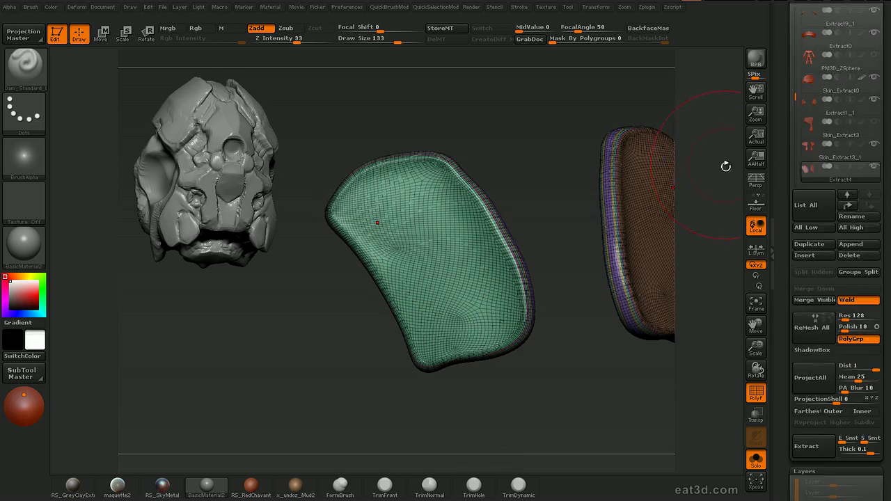
Bring the other armor pieces back into view and hide the refine-003_001 sculpt
key(alt+s)
alt+drag(724, 203, 730, 129)
drag(784, 95, 785, 204)
drag(795, 152, 796, 128)
click(875, 122)
drag(674, 246, 695, 240)
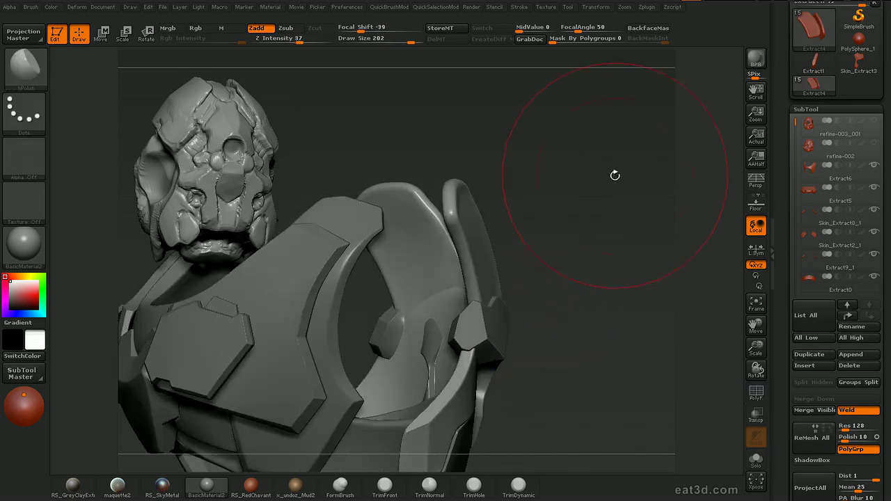
Reposition the rounded Extract4 plates behind the shoulder armor with Transpose Move
key(shift+d)
drag(623, 256, 621, 256)
key(w)
mouse_move(463, 191)
mouse_down()
mouse_move(484, 231)
mouse_move(497, 295)
mouse_up()
drag(535, 214, 562, 211)
drag(476, 245, 477, 245)
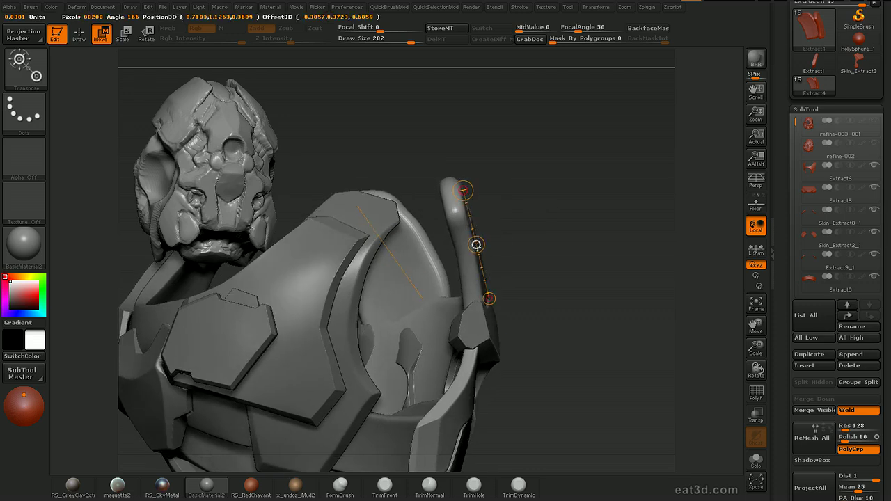
Clip the outer side of the rounded back plate along a curved line with ClipCurve
mouse_move(541, 237)
mouse_down()
mouse_move(503, 206)
mouse_move(488, 278)
mouse_move(508, 263)
mouse_up()
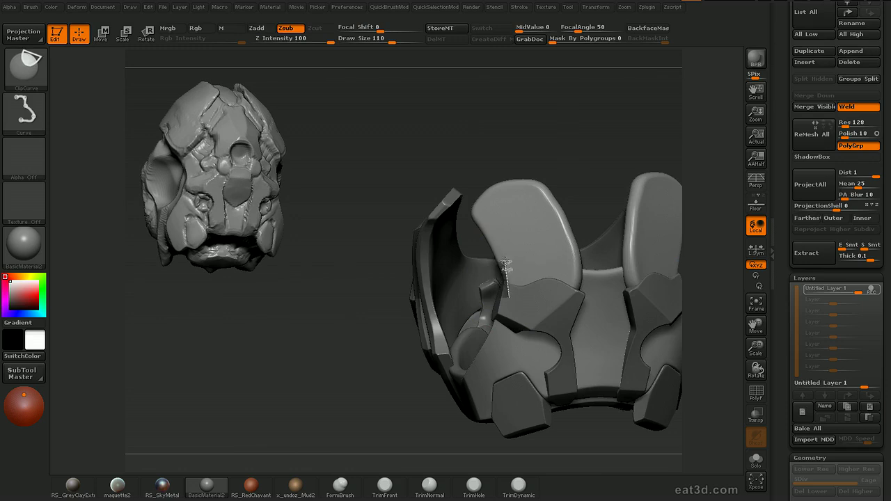
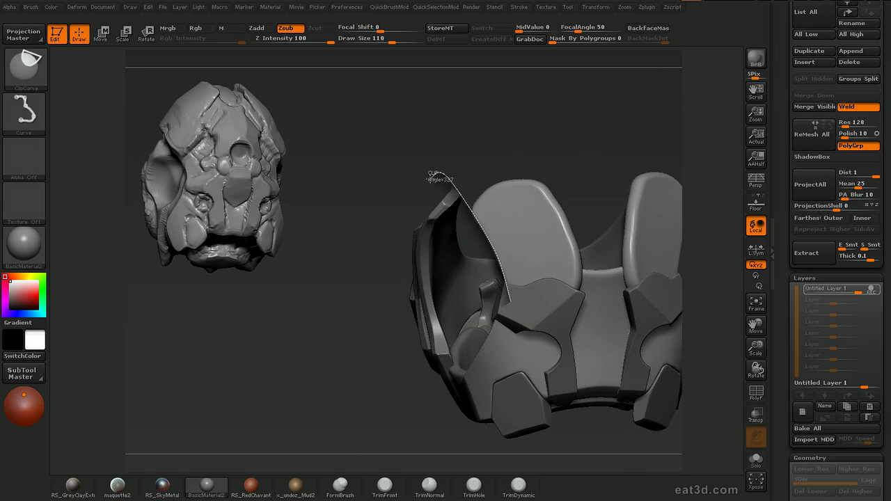
ctrl+shift+drag(436, 174, 439, 172)
mouse_move(541, 165)
mouse_down()
mouse_move(650, 156)
mouse_move(676, 181)
mouse_move(632, 159)
mouse_up()
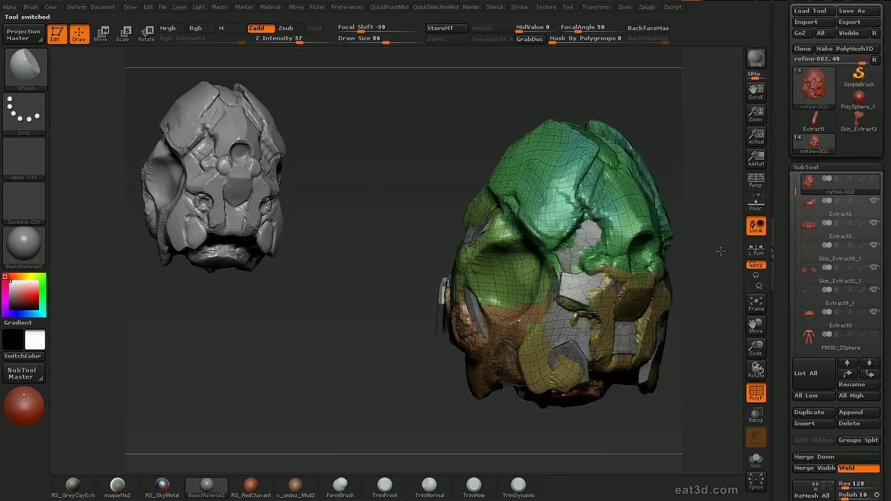
Build up and refine the area beside the central ridge of refine-003 with the ClayTubes brush
key(f)
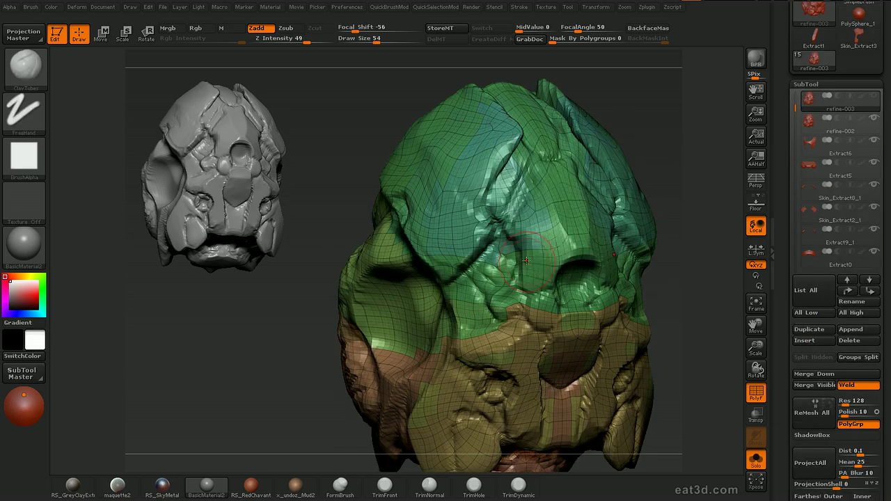
mouse_move(569, 170)
mouse_down()
mouse_move(570, 229)
mouse_move(539, 245)
mouse_up()
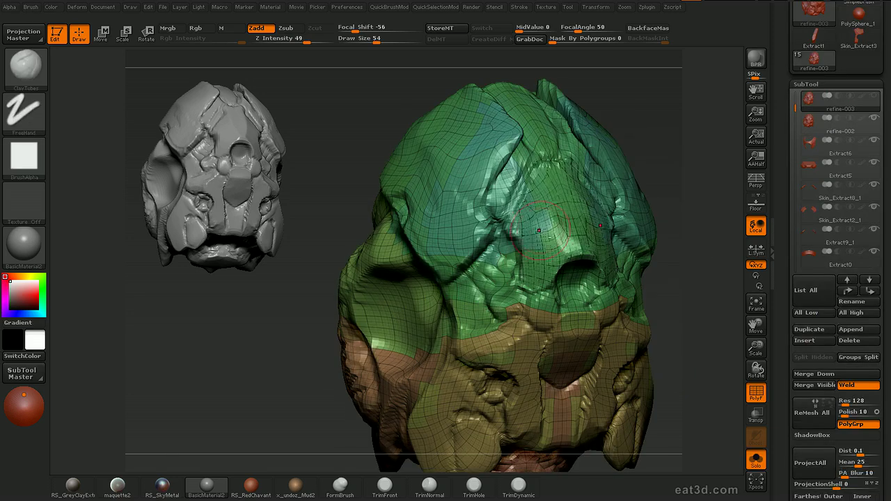
drag(698, 167, 527, 232)
mouse_move(548, 264)
mouse_down()
mouse_move(560, 255)
mouse_move(546, 179)
mouse_up()
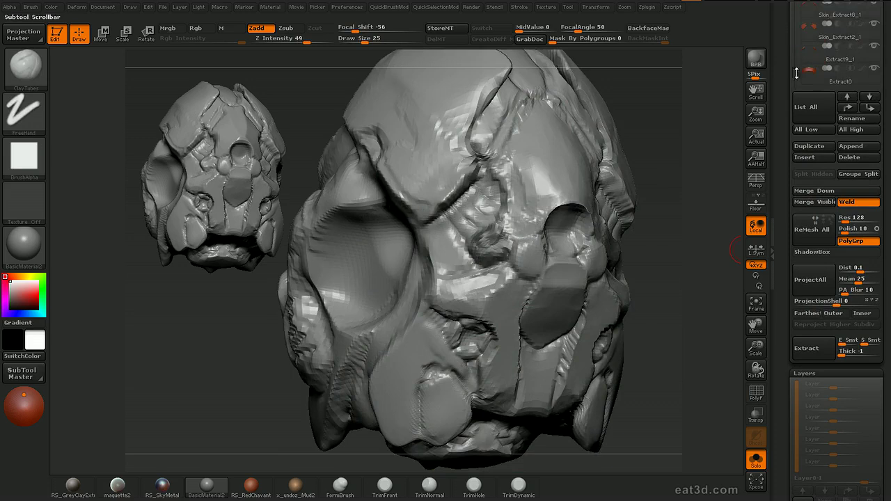
Select and isolate the small extracted plate Extract5, and shape it in place against the sculpt with the Move brush
drag(794, 62, 794, 24)
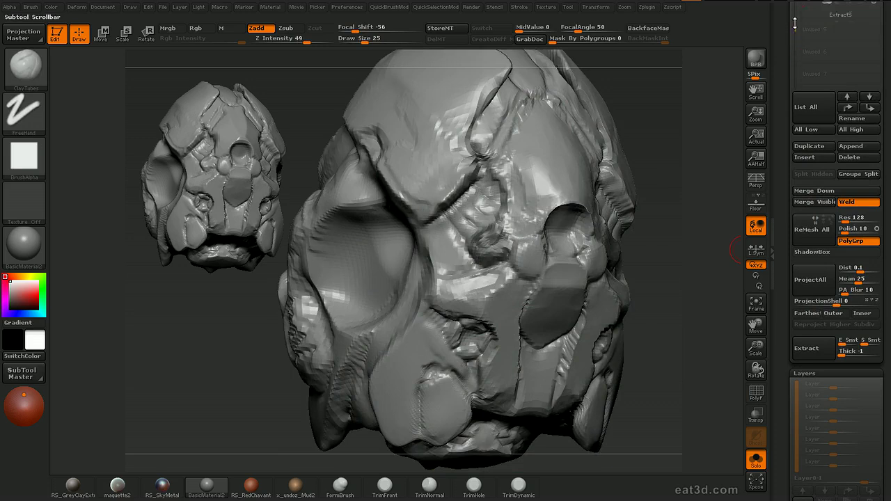
click(808, 33)
drag(697, 215, 677, 233)
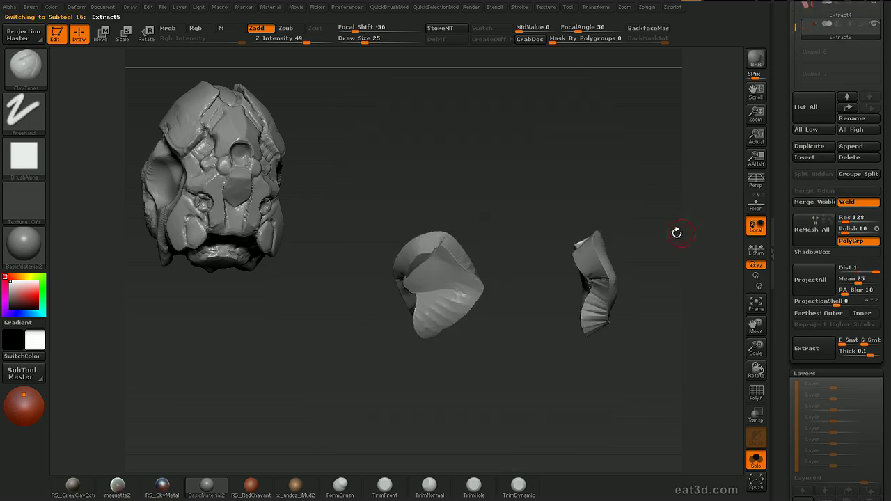
drag(596, 279, 635, 285)
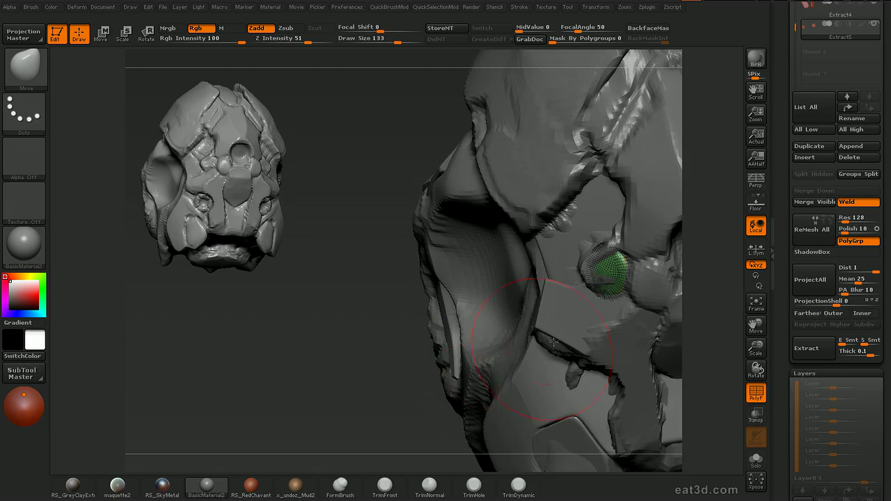
drag(706, 236, 704, 227)
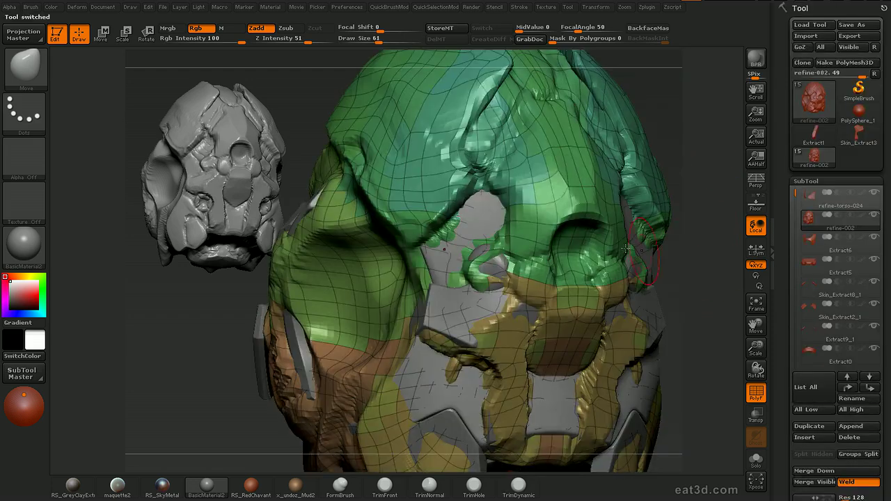
Mask the central ridge of refine-002, from its upper tip down around the arched hollow, with MaskPen
key(s)
click(528, 187)
mouse_move(702, 143)
mouse_down()
mouse_move(761, 145)
mouse_move(703, 142)
mouse_up()
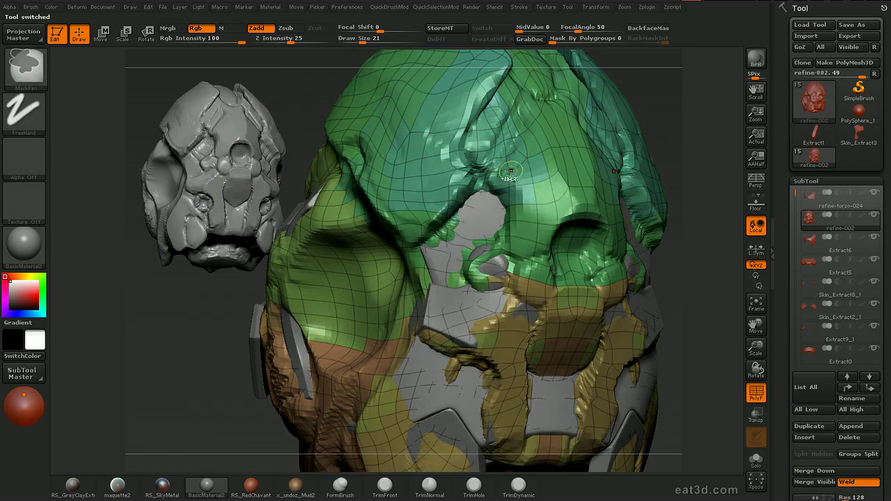
mouse_move(522, 185)
ctrl+mouse_down()
mouse_move(523, 239)
mouse_move(572, 201)
ctrl+mouse_up()
drag(698, 135, 705, 164)
mouse_move(509, 167)
ctrl+mouse_down()
mouse_move(536, 96)
mouse_move(539, 117)
ctrl+mouse_up()
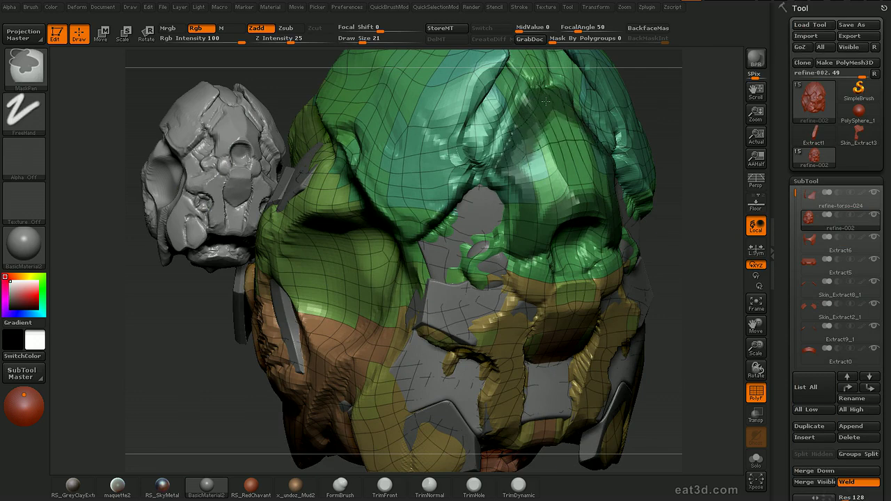
ctrl+drag(521, 166, 569, 187)
mouse_move(528, 151)
ctrl+mouse_down()
mouse_move(592, 146)
mouse_move(574, 174)
ctrl+mouse_up()
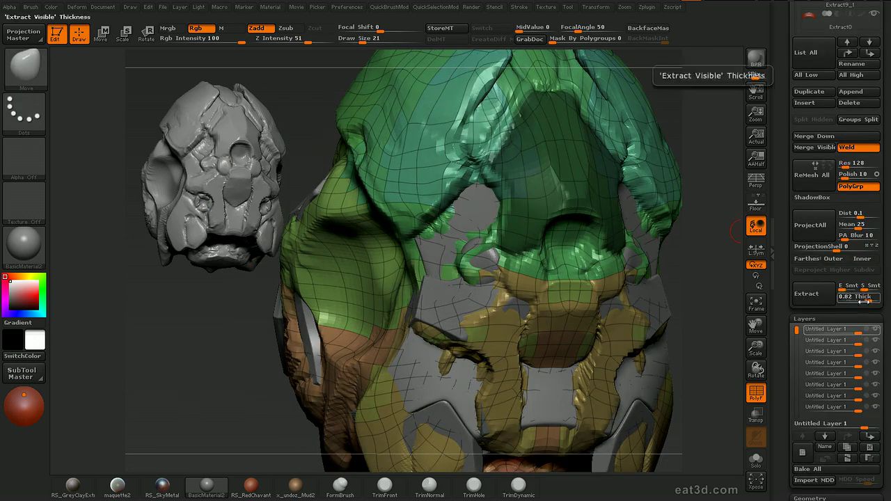
Extract the masked central ridge with a thickness of -0.2 and select the new plate
drag(863, 302, 855, 300)
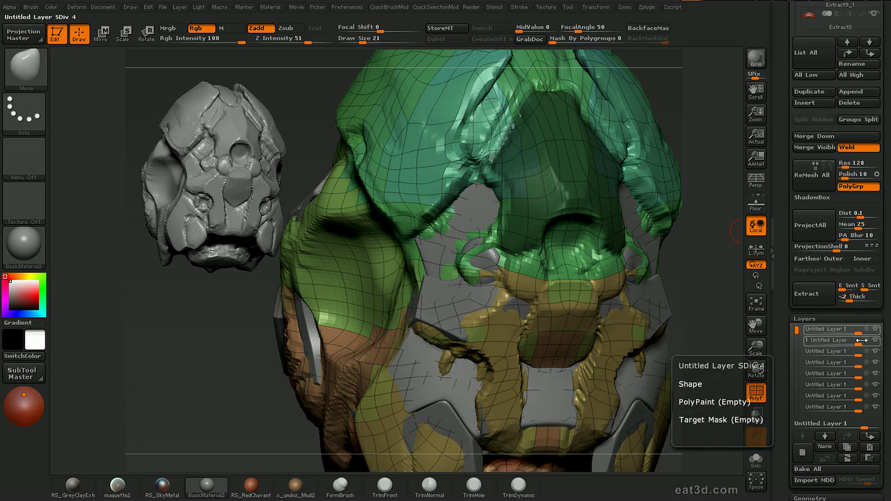
click(807, 296)
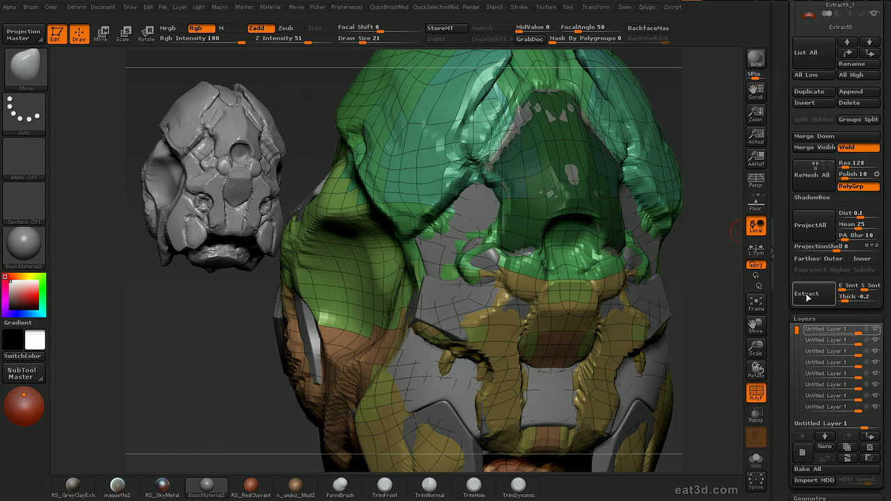
mouse_move(713, 285)
mouse_down()
mouse_move(725, 282)
mouse_move(726, 293)
mouse_up()
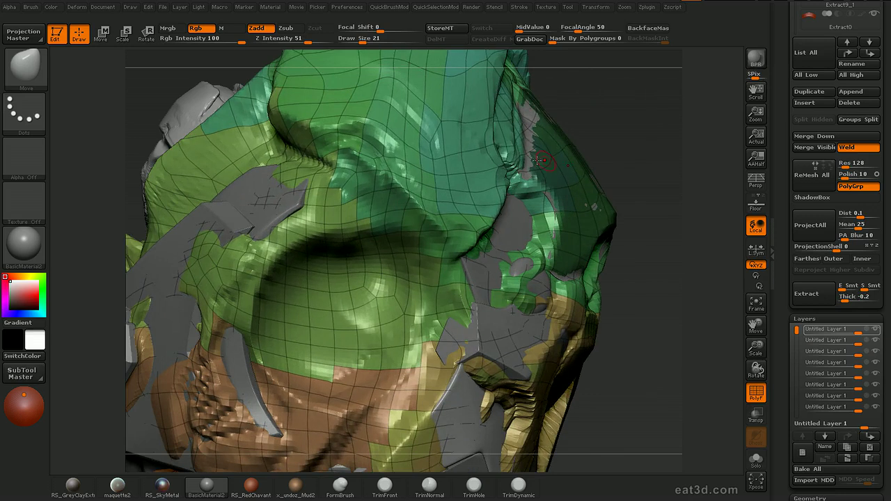
alt+click(532, 131)
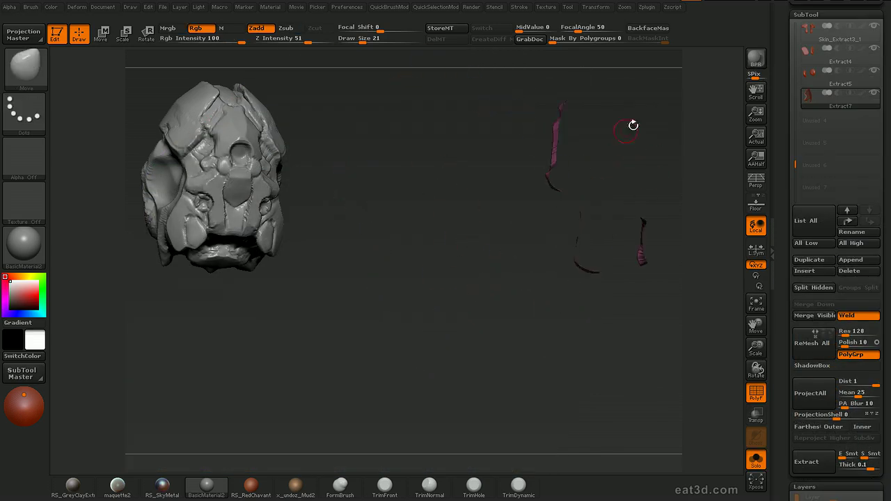
Isolate the Extract7 ridge plate's polygroups and add edge loops along its borders with GroupsLoops, using 6 loops and Polish 24
ctrl+shift+drag(633, 126, 693, 98)
key(space)
click(675, 226)
drag(622, 322, 660, 148)
ctrl+shift+click(568, 342)
drag(779, 279, 778, 74)
drag(859, 251, 849, 251)
click(862, 241)
click(818, 253)
drag(667, 260, 654, 276)
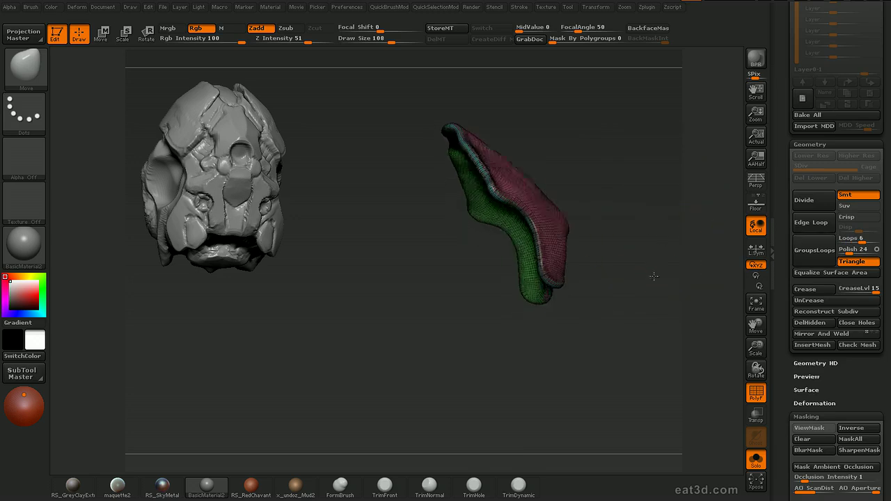
drag(654, 276, 615, 298)
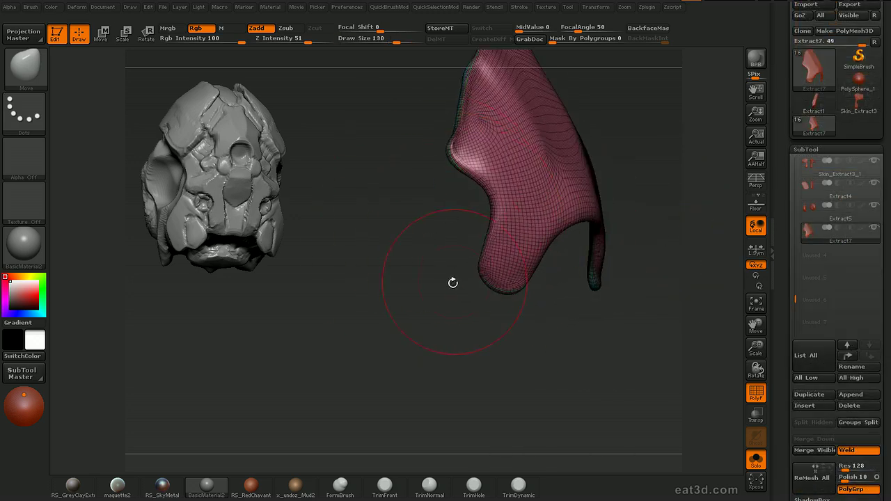
Polish the Extract7 ridge plate into flat facets, down the center, along both sides and around the arched opening, with hPolish
key(bracketleft)
mouse_move(452, 283)
alt+mouse_down()
mouse_move(481, 255)
mouse_move(532, 268)
mouse_move(613, 348)
alt+mouse_up()
key(bracketright)
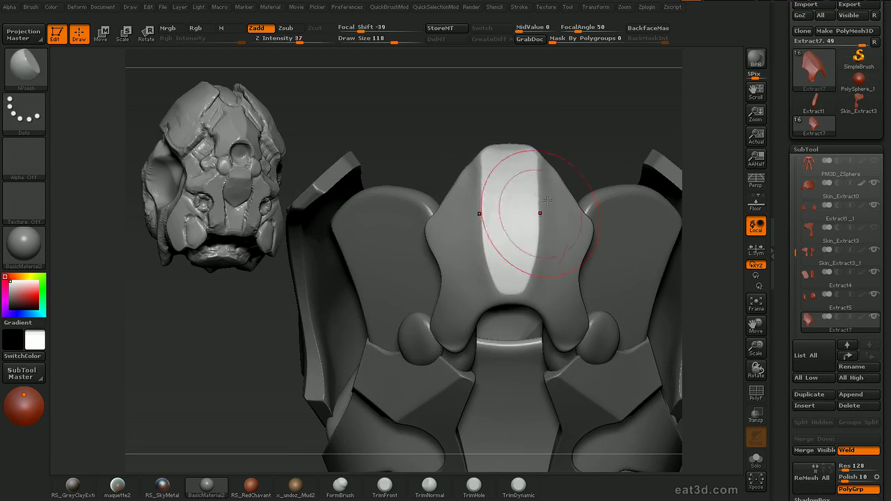
drag(582, 159, 628, 160)
key(bracketright)
mouse_move(469, 251)
shift+mouse_down()
mouse_move(477, 199)
mouse_move(494, 182)
shift+mouse_up()
mouse_move(613, 146)
mouse_down()
mouse_move(603, 142)
mouse_move(639, 114)
mouse_move(627, 174)
mouse_up()
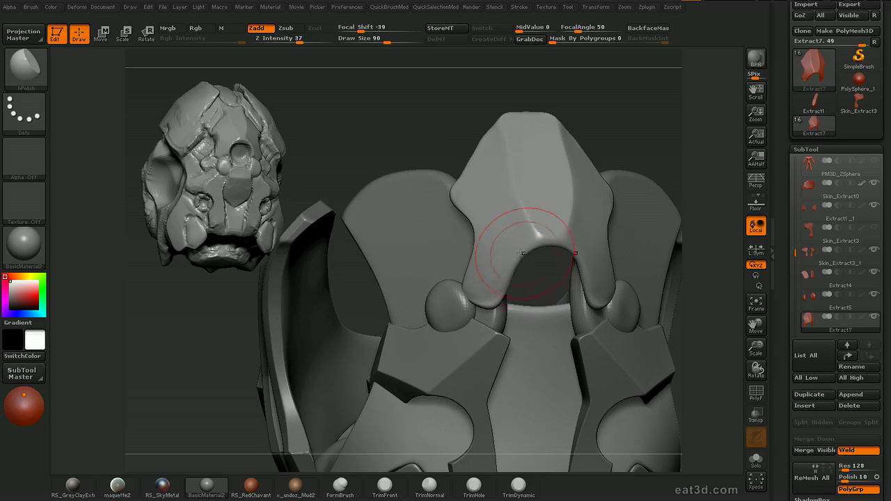
key(bracketright)
mouse_move(492, 200)
shift+mouse_down()
mouse_move(489, 276)
mouse_move(613, 244)
mouse_move(675, 218)
mouse_move(641, 198)
mouse_move(673, 201)
shift+mouse_up()
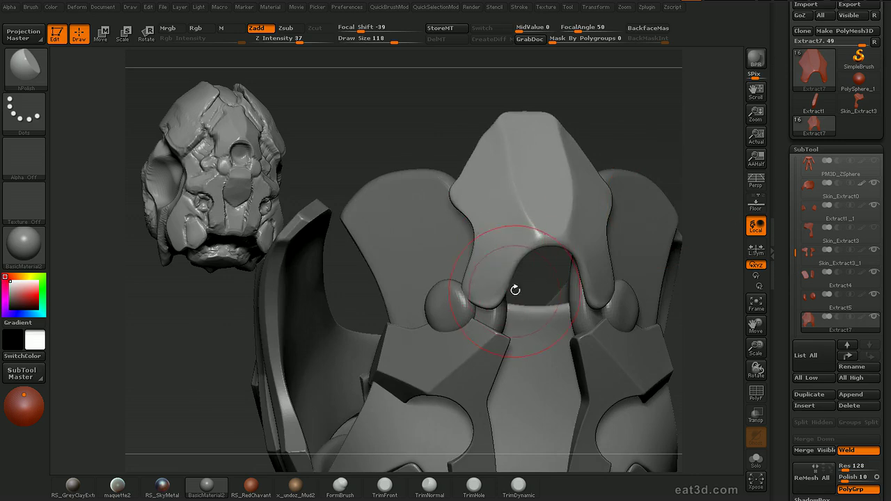
Adjust the ridge plate's lower prongs beside the arched opening with the Move brush
key(b)
key(m)
key(v)
drag(515, 290, 524, 296)
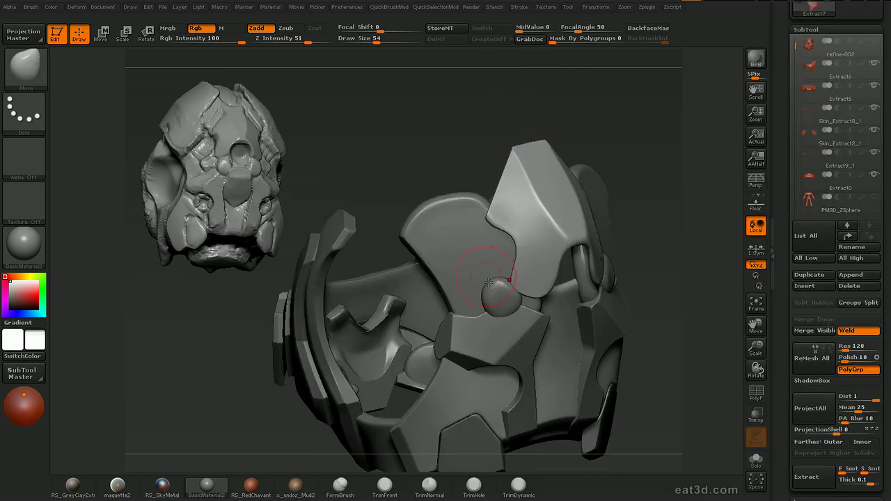
Clip the Extract7 ridge plate's side edge with ClipCurve and its arched opening to a clean round with ClipCircleCenter
ctrl+shift+drag(510, 310, 528, 231)
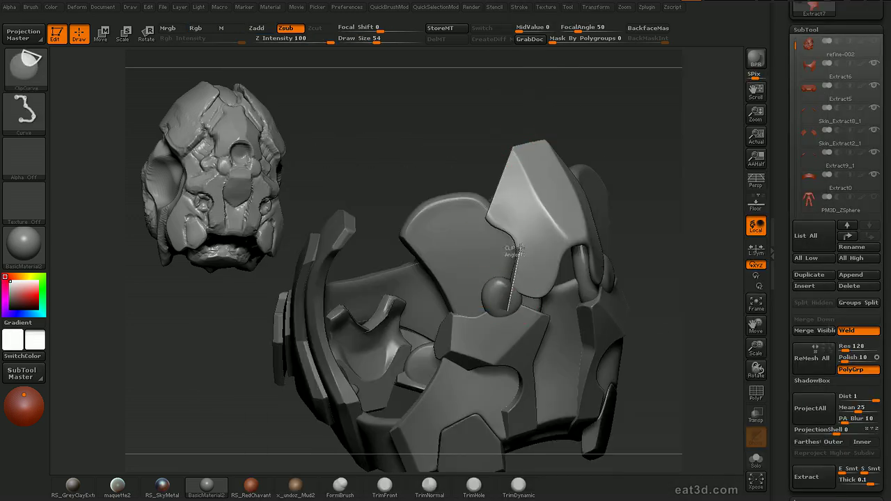
ctrl+shift+drag(488, 222, 486, 221)
drag(661, 131, 676, 135)
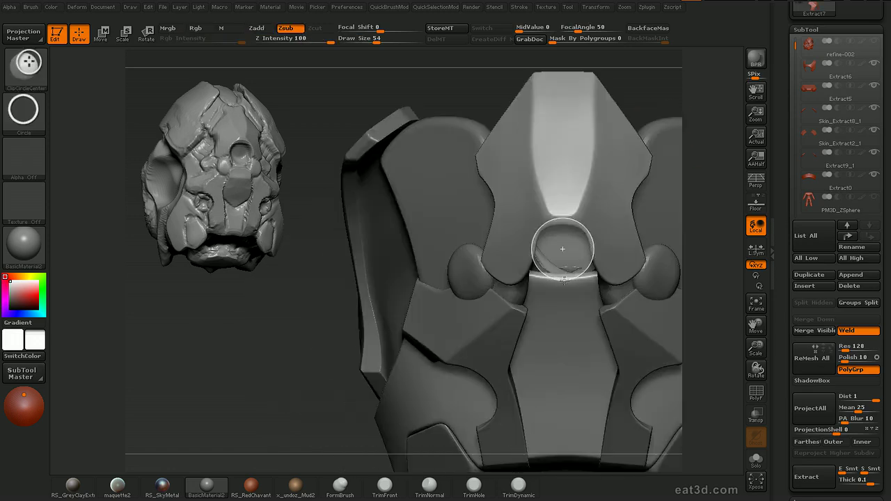
ctrl+shift+drag(563, 249, 563, 249)
mouse_move(699, 140)
mouse_down()
mouse_move(688, 137)
mouse_move(720, 131)
mouse_move(730, 109)
mouse_up()
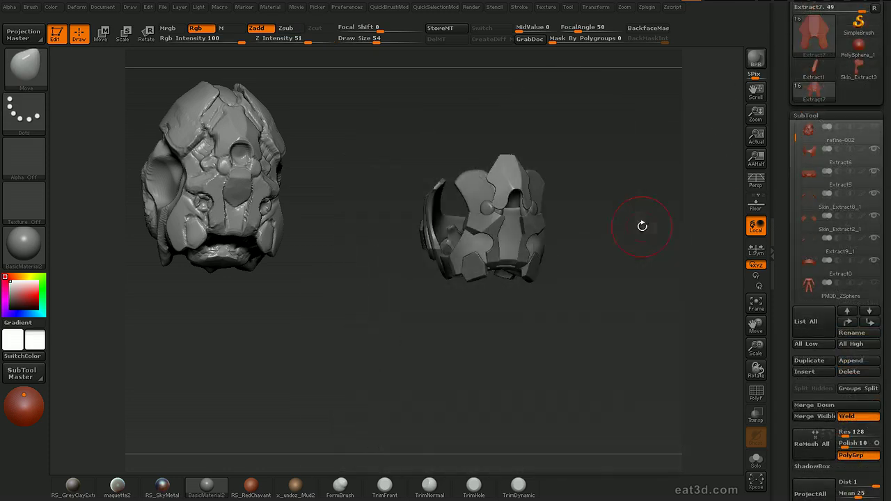
Append a Cylinder3D as a new subtool and make it active with the transpose tools
key(F1)
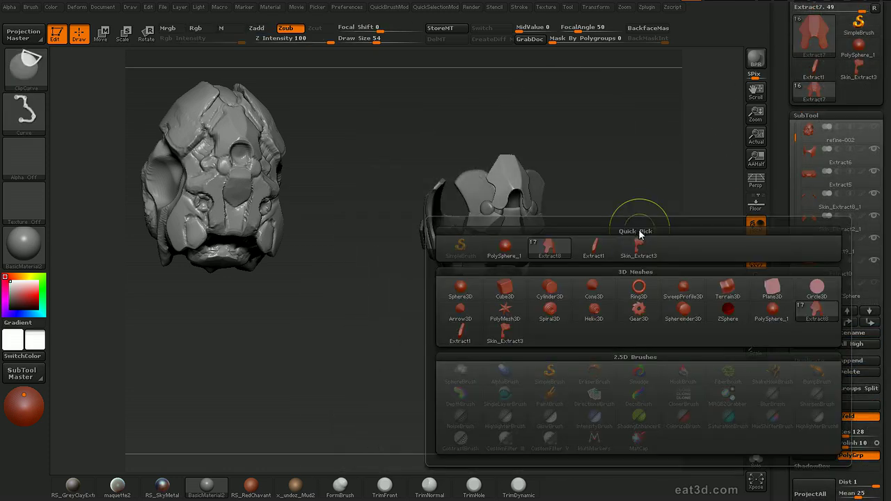
click(555, 291)
drag(648, 225, 701, 248)
key(e)
shift+drag(462, 183, 461, 112)
alt+click(452, 195)
key(w)
alt+drag(585, 105, 585, 153)
mouse_move(585, 114)
mouse_down()
mouse_move(620, 135)
mouse_move(583, 113)
mouse_move(598, 192)
mouse_up()
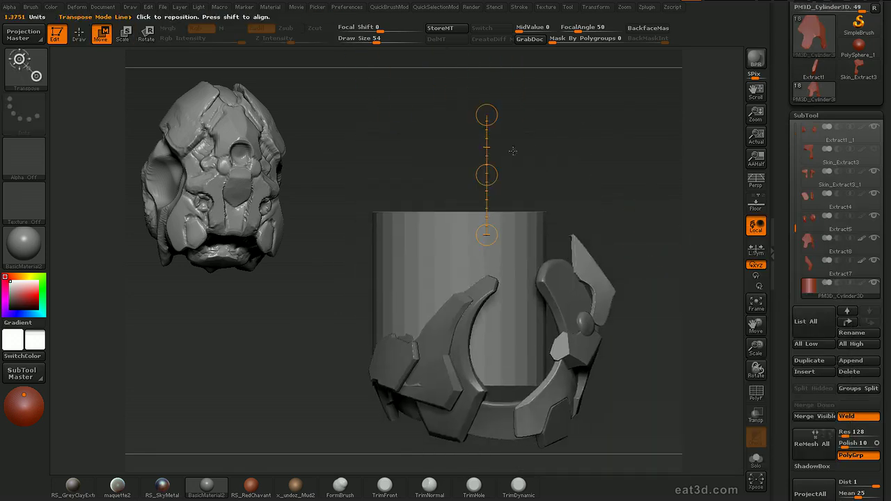
Resize, rotate and move the cylinder until it sits inside the ridge plate's arched opening
drag(487, 115, 487, 184)
drag(487, 115, 419, 137)
key(r)
key(w)
drag(487, 175, 574, 214)
drag(613, 149, 507, 171)
drag(411, 117, 418, 188)
drag(543, 142, 596, 98)
drag(495, 149, 499, 205)
key(ctrl+z)
drag(496, 150, 533, 169)
key(w)
drag(593, 145, 491, 149)
alt+drag(491, 149, 627, 223)
key(r)
drag(565, 113, 615, 129)
key(w)
drag(566, 186, 597, 235)
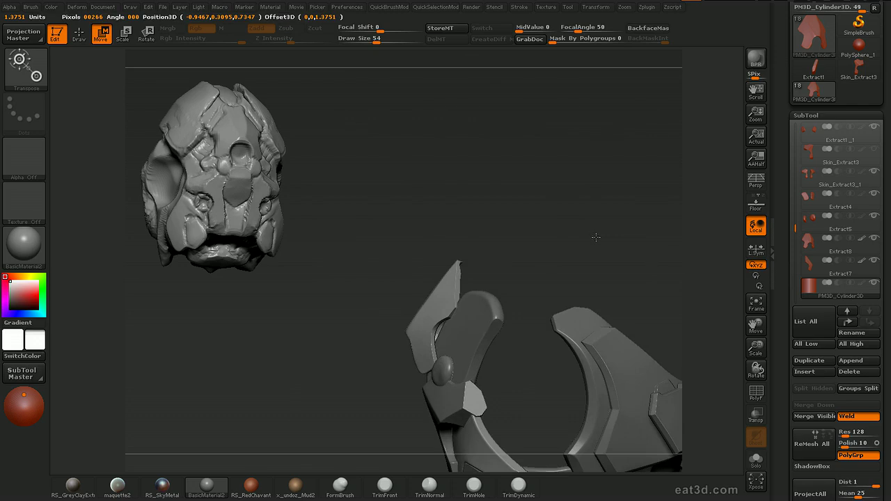
mouse_move(529, 154)
shift+mouse_down()
mouse_move(608, 153)
mouse_move(545, 94)
shift+mouse_up()
Isolate the half-masked Extract7 plate, clip the unmasked prong's inner edge with ClipCurve, and switch to hPolish for the cut
mouse_move(646, 75)
ctrl+mouse_down()
mouse_move(605, 210)
mouse_move(505, 373)
mouse_move(472, 397)
mouse_move(472, 335)
ctrl+mouse_up()
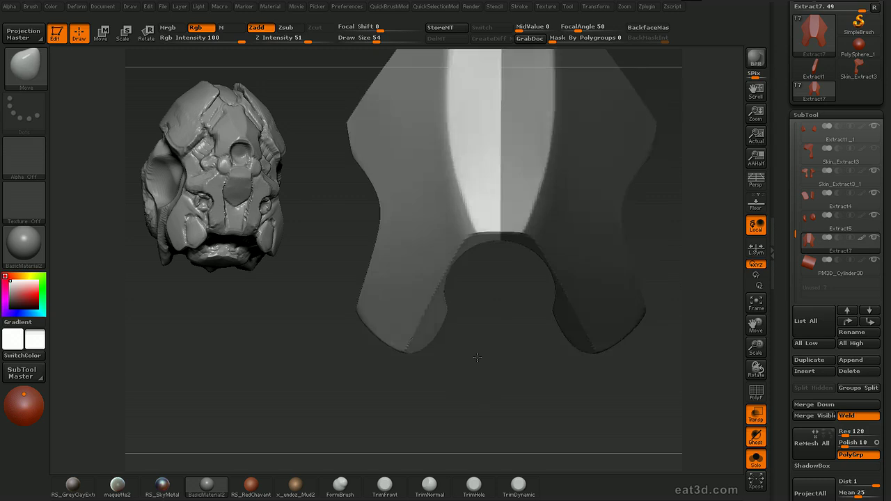
ctrl+shift+drag(447, 290, 404, 392)
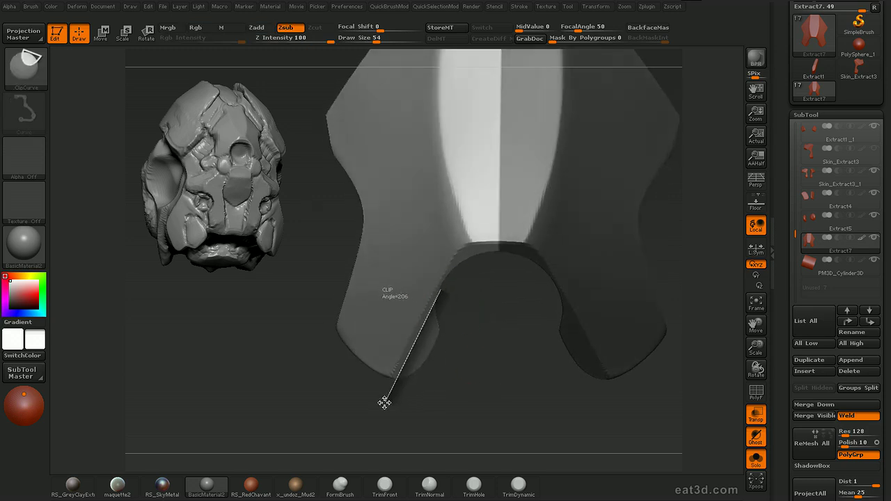
ctrl+shift+drag(411, 423, 413, 423)
mouse_move(477, 384)
mouse_down()
mouse_move(468, 361)
mouse_move(508, 344)
mouse_move(454, 287)
mouse_up()
key(b)
key(h)
key(p)
mouse_move(484, 347)
mouse_down()
mouse_move(525, 360)
mouse_move(497, 360)
mouse_move(499, 368)
mouse_move(477, 348)
mouse_up()
Mask the edited half of the ridge plate, mirror it across with Smart ReSym, and clear the mask
ctrl+drag(396, 390, 484, 80)
key(ctrl+r)
ctrl+drag(639, 140, 648, 132)
Select the cylinder in the arched opening and hollow a round recess into its face with TrimHole
alt+drag(647, 130, 654, 124)
alt+drag(653, 124, 664, 123)
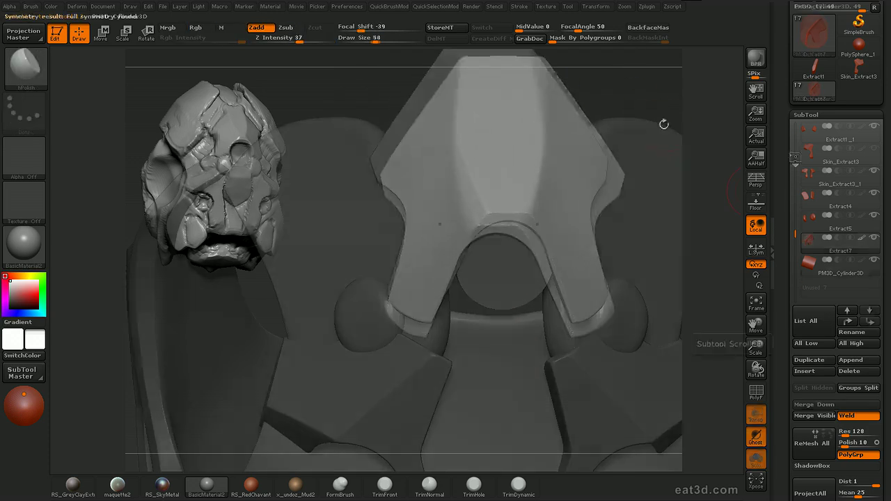
drag(796, 234, 796, 126)
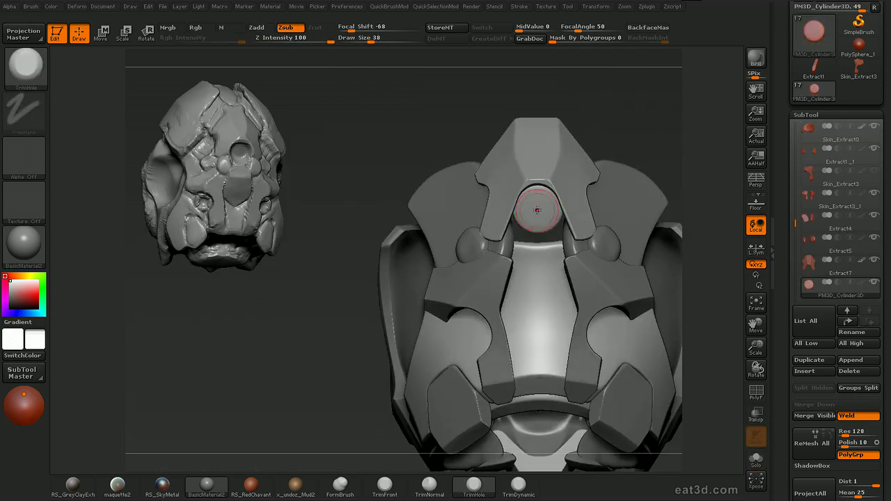
drag(679, 126, 662, 135)
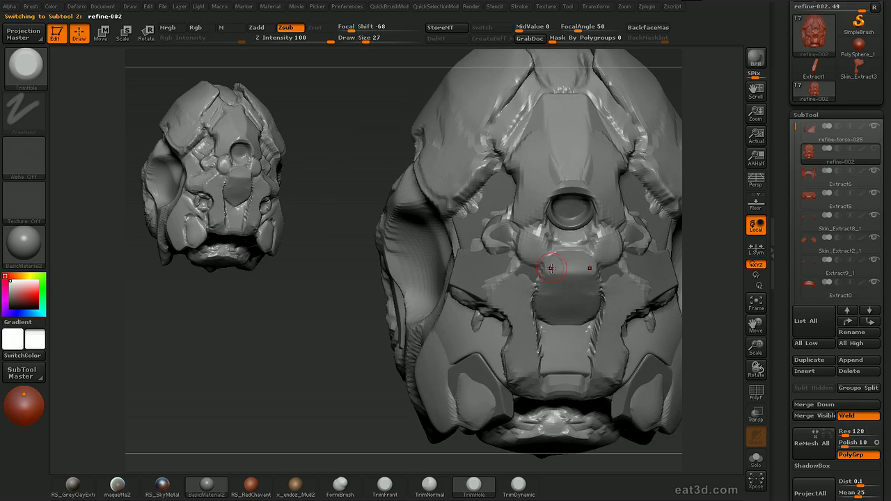
Mask the central panel below the round socket on refine-002 and extract it with a thickness of -1
key(bracketleft)
ctrl+drag(561, 261, 559, 263)
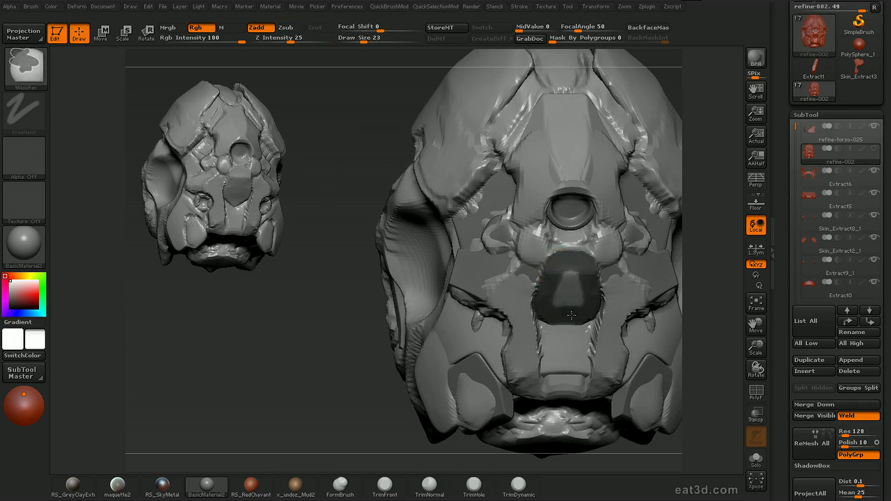
ctrl+drag(574, 286, 571, 299)
alt+drag(709, 249, 686, 232)
drag(783, 391, 782, 322)
drag(846, 347, 845, 348)
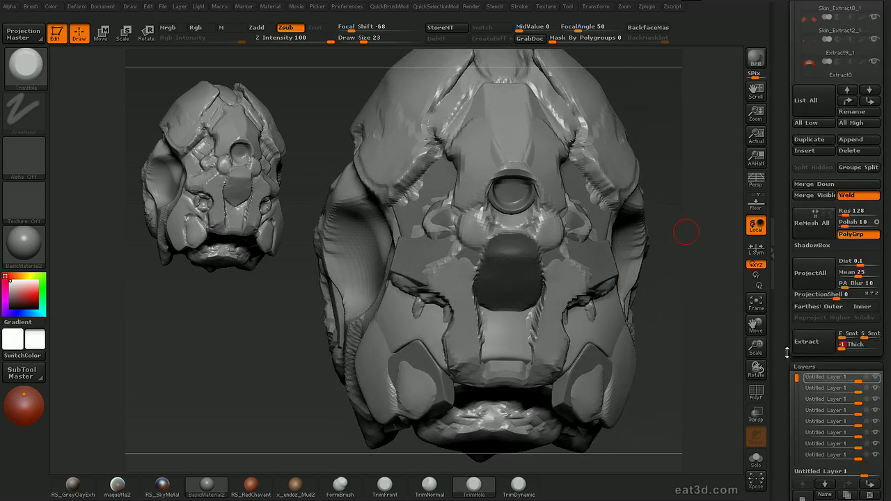
click(810, 347)
Select and isolate the extracted Extract8 plate, subdivide it, and smooth its rough edges
drag(784, 273, 787, 414)
drag(795, 84, 796, 166)
click(829, 162)
click(756, 460)
mouse_move(718, 290)
mouse_down()
mouse_move(714, 200)
mouse_move(686, 172)
mouse_move(634, 178)
mouse_up()
key(f)
key(ctrl+d)
click(540, 355)
drag(672, 213, 598, 241)
mouse_move(495, 259)
shift+mouse_down()
mouse_move(481, 289)
mouse_move(458, 300)
shift+mouse_up()
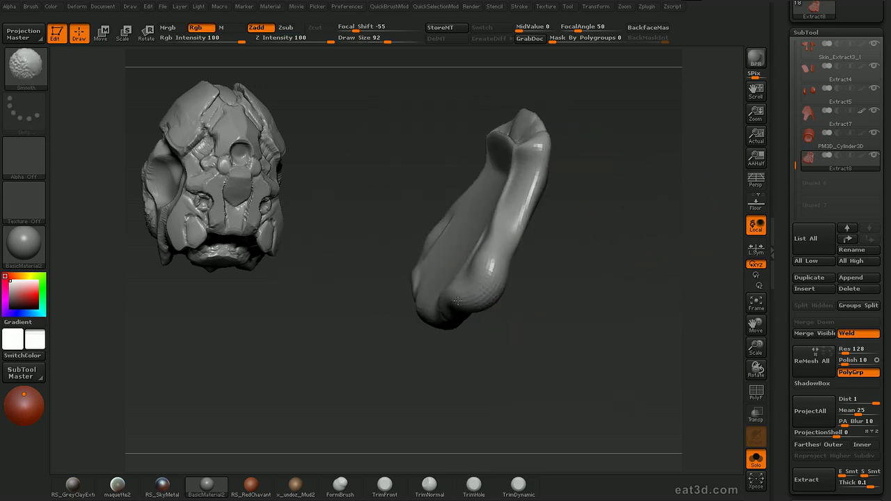
mouse_move(550, 108)
mouse_down()
mouse_move(695, 81)
mouse_move(521, 143)
mouse_up()
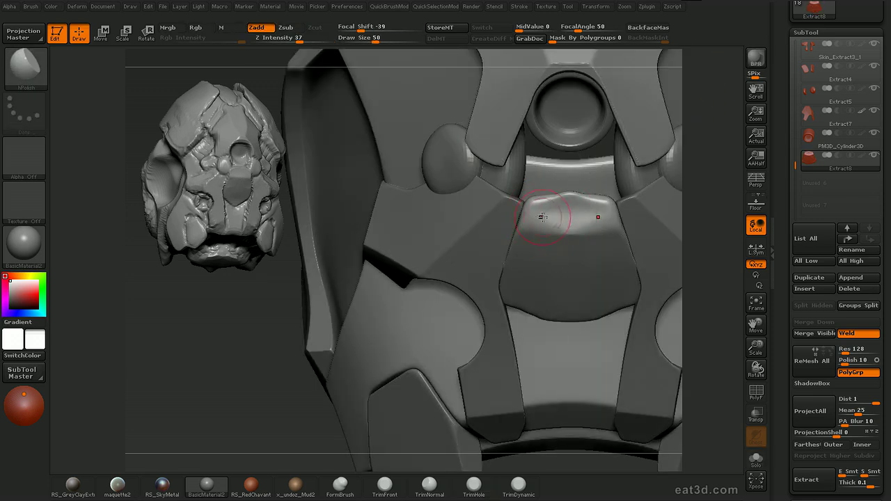
Flatten the Extract8 plate's upper band with hPolish and clip its sides and top into straight edges with ClipCurve
drag(549, 217, 589, 218)
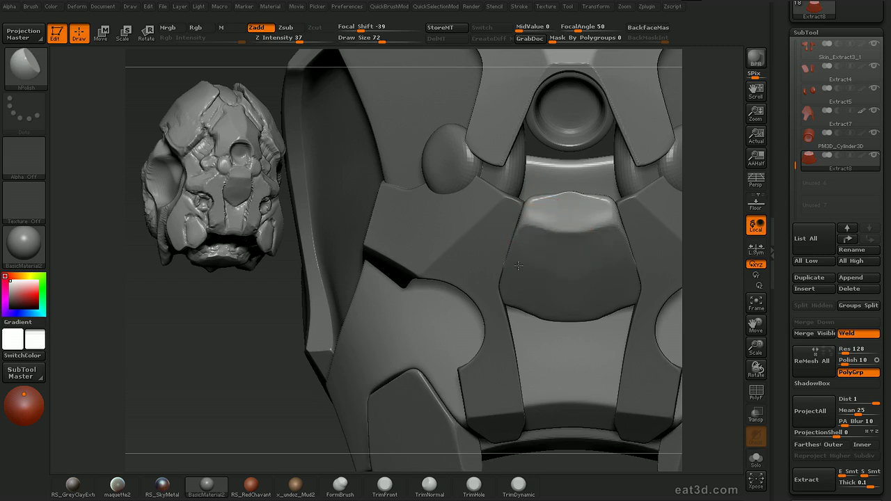
ctrl+shift+drag(518, 329, 492, 263)
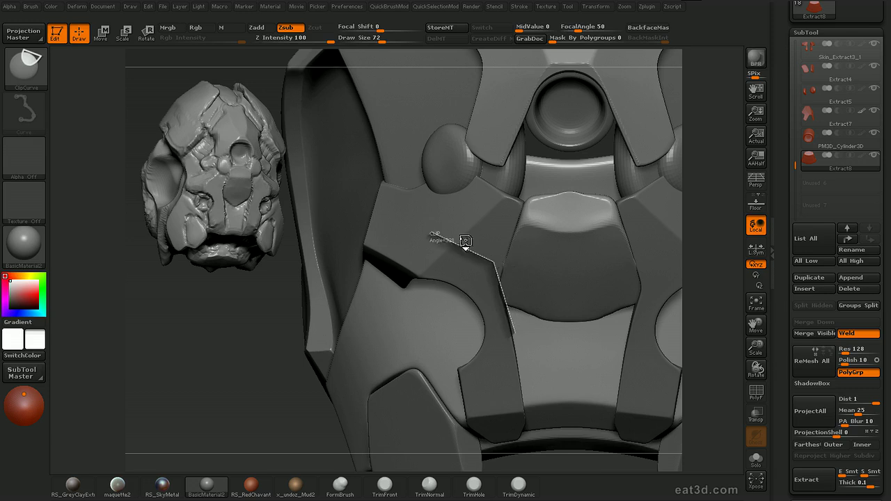
ctrl+shift+drag(567, 355, 583, 354)
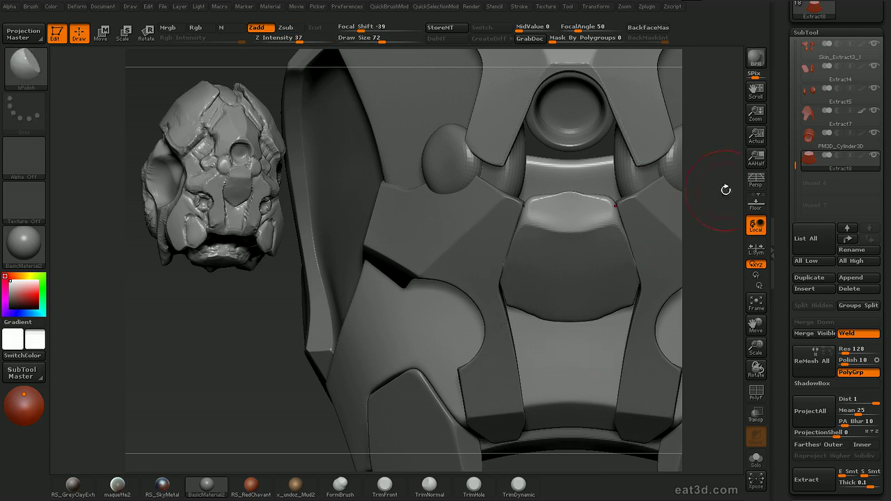
ctrl+shift+drag(487, 312, 542, 159)
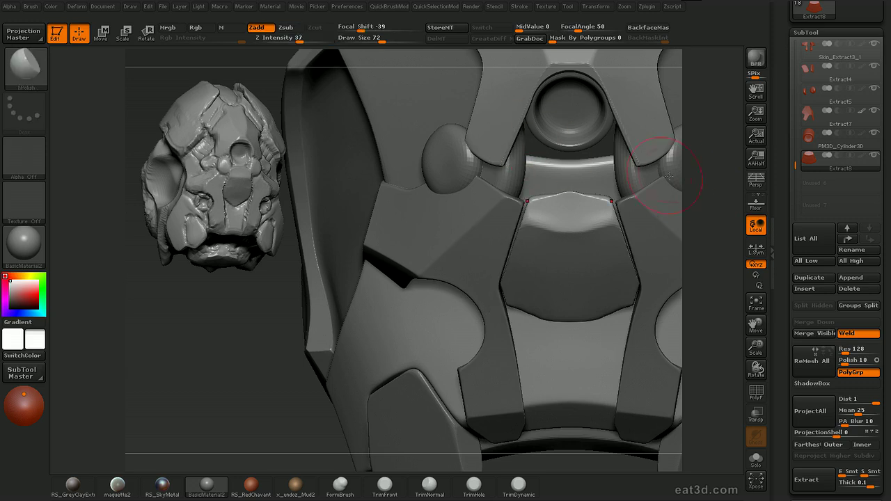
ctrl+shift+drag(616, 214, 515, 212)
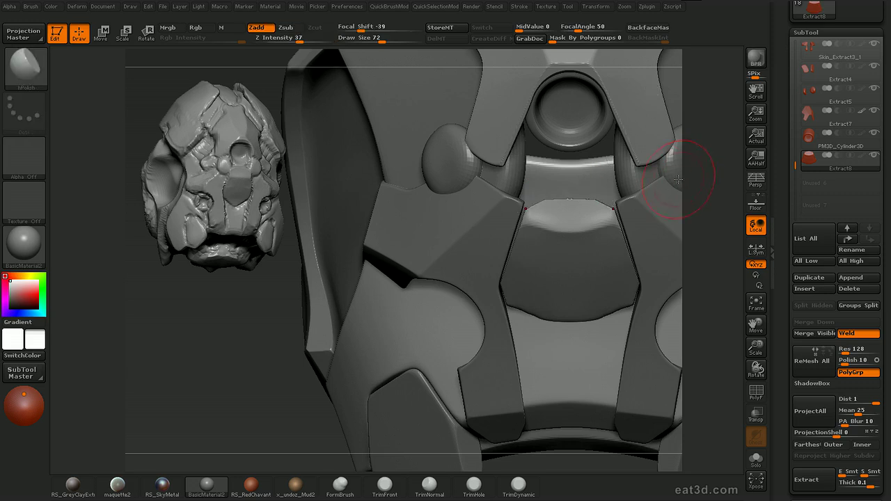
drag(690, 210, 735, 214)
mouse_move(537, 176)
ctrl+shift+mouse_down()
mouse_move(545, 255)
mouse_move(537, 266)
ctrl+shift+mouse_up()
drag(676, 233, 625, 220)
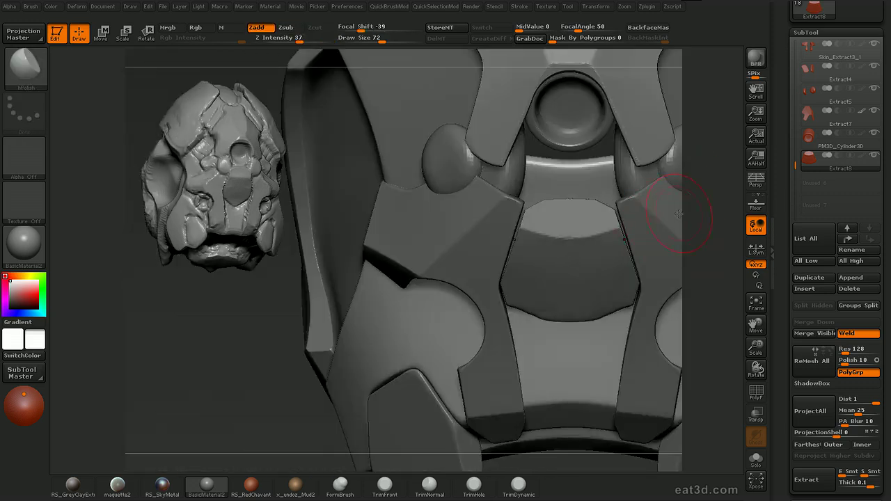
Subdivide the Extract8 plate again and refine its upper band with the Move, Smooth and hPolish brushes
mouse_move(718, 196)
mouse_down()
mouse_move(702, 195)
mouse_move(695, 213)
mouse_move(697, 182)
mouse_move(716, 177)
mouse_move(599, 208)
mouse_up()
key(])
key(ctrl+d)
key(b)
key(m)
key(v)
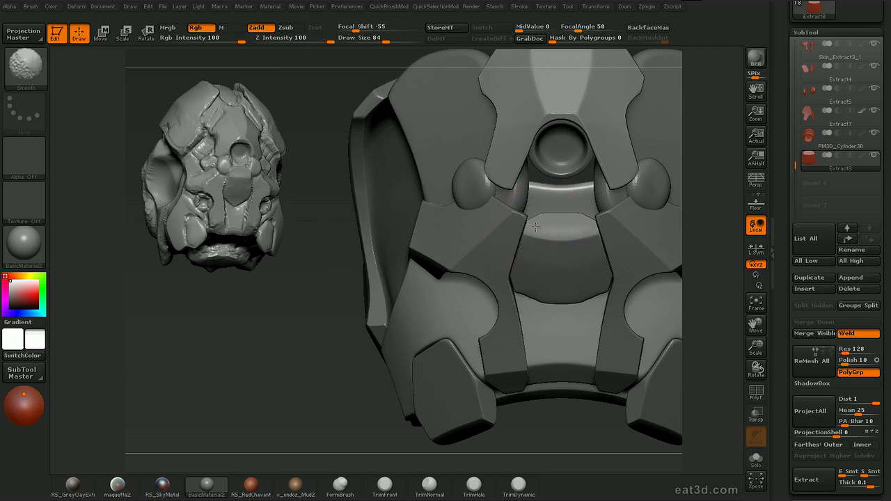
key(b)
key(h)
key(p)
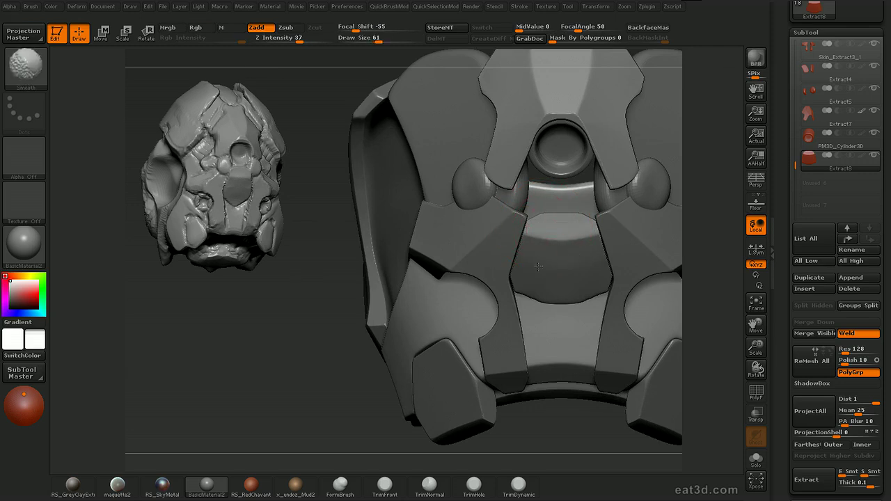
drag(705, 212, 704, 193)
Isolate the Extract8 plate, clip its lower edge into straight facets, and polish the surface with hPolish
click(756, 459)
ctrl+shift+drag(571, 342, 491, 300)
ctrl+shift+drag(622, 329, 529, 333)
mouse_move(600, 366)
mouse_down()
mouse_move(590, 175)
mouse_move(561, 256)
mouse_up()
key(b)
key(h)
key(p)
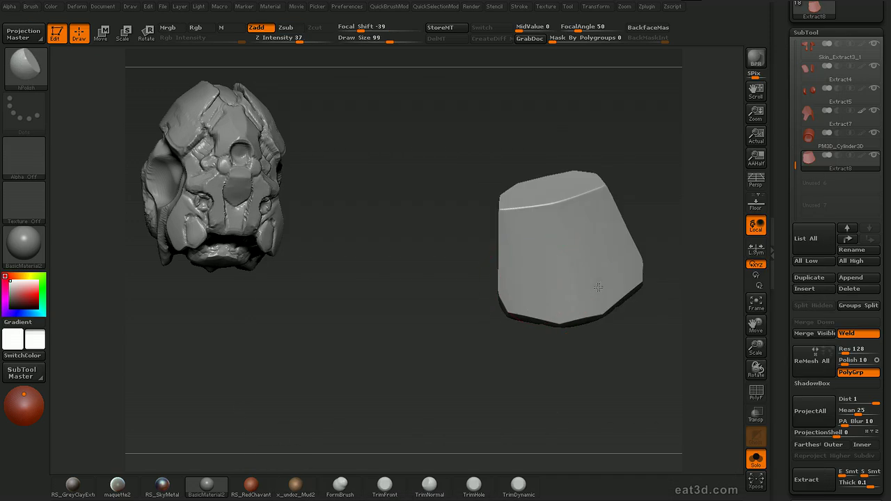
Clip the Extract8 plate's back flat from the side view with an angled ClipCurve line
drag(737, 193, 591, 341)
ctrl+shift+drag(468, 359, 594, 184)
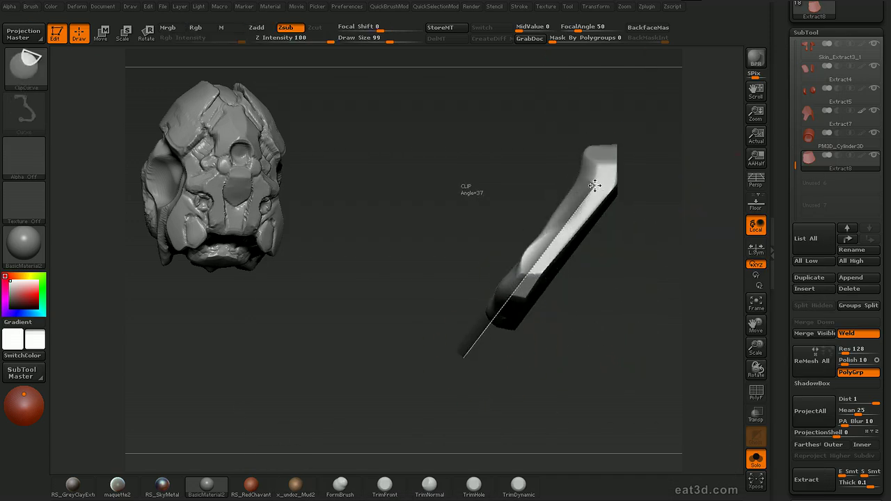
ctrl+shift+drag(598, 119, 598, 119)
mouse_move(662, 193)
mouse_down()
mouse_move(688, 235)
mouse_move(688, 193)
mouse_move(710, 204)
mouse_move(711, 230)
mouse_up()
Show the other armor plates again and adjust the Extract8 plate's lower edge with the Move brush
key(alt+s)
key(b)
key(m)
key(v)
drag(576, 295, 577, 315)
mouse_move(697, 228)
mouse_down()
mouse_move(662, 200)
mouse_move(630, 203)
mouse_move(655, 209)
mouse_up()
key(])
drag(577, 283, 574, 292)
mouse_move(702, 227)
mouse_down()
mouse_move(716, 232)
mouse_move(713, 210)
mouse_move(702, 221)
mouse_move(724, 231)
mouse_move(646, 202)
mouse_up()
key(s)
drag(715, 179, 703, 180)
mouse_move(723, 153)
alt+mouse_down()
mouse_move(724, 186)
mouse_move(707, 186)
mouse_move(727, 174)
mouse_move(727, 184)
alt+mouse_up()
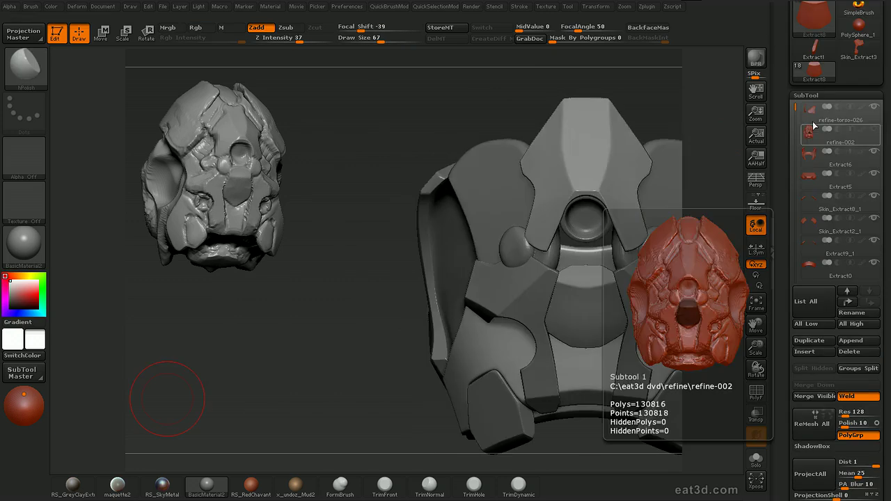
Clear the mask on refine-002, mask the two round knobs below the socket, extract them with thickness -1, and select the new pieces
click(812, 131)
ctrl+drag(301, 346, 310, 384)
key(s)
drag(567, 254, 550, 248)
key(ctrl)
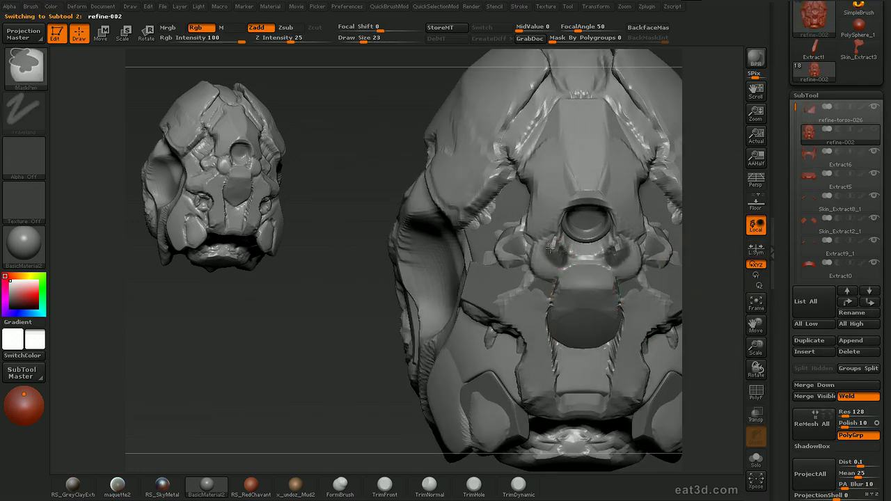
drag(786, 390, 785, 87)
drag(696, 250, 735, 272)
mouse_move(784, 312)
mouse_down()
mouse_move(783, 225)
mouse_move(779, 378)
mouse_move(795, 300)
mouse_up()
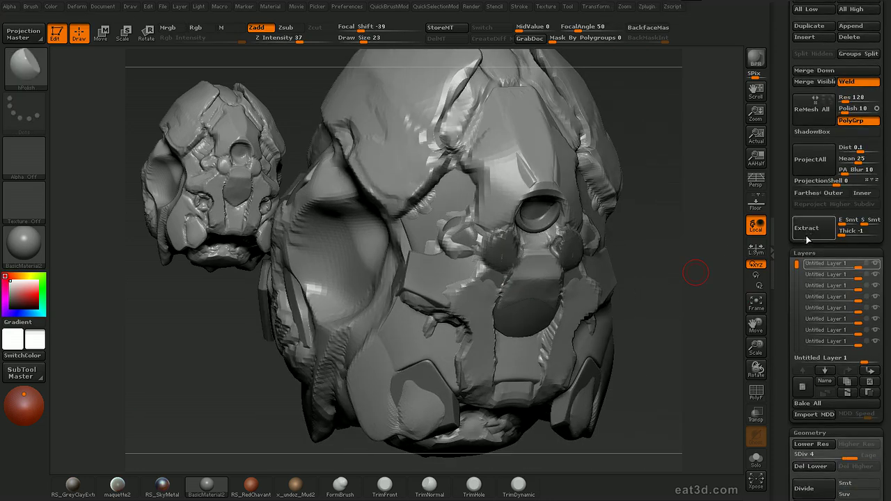
drag(677, 287, 543, 258)
alt+click(550, 250)
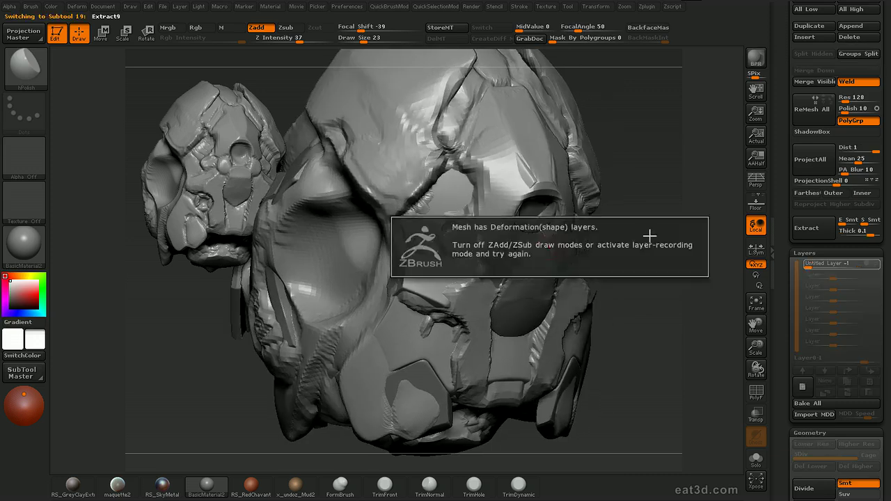
Isolate the Extract9 knob pieces and filter their visible polygroups
key(alt+s)
mouse_move(667, 179)
mouse_down()
mouse_move(716, 225)
mouse_move(675, 197)
mouse_move(701, 160)
mouse_move(664, 187)
mouse_move(641, 230)
mouse_move(681, 180)
mouse_up()
key(ctrl+shift)
mouse_move(681, 180)
mouse_down()
mouse_move(660, 179)
mouse_move(668, 181)
mouse_up()
ctrl+shift+click(669, 181)
ctrl+shift+click(633, 238)
drag(657, 222, 557, 342)
key(d)
key(shift+f)
drag(541, 193, 686, 244)
ctrl+shift+click(577, 339)
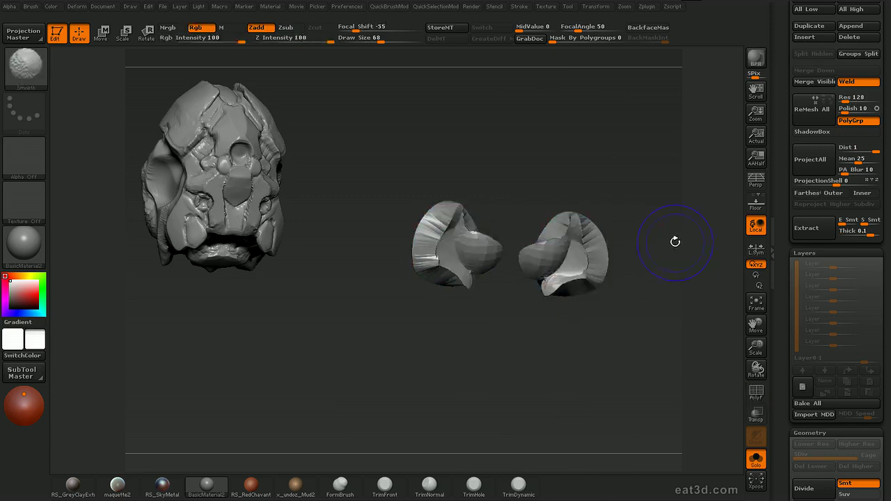
Add edge loops along the Extract9 knobs' borders with GroupsLoops, using 4 loops and Polish 39, and smooth the surface
key(d)
drag(686, 403, 681, 403)
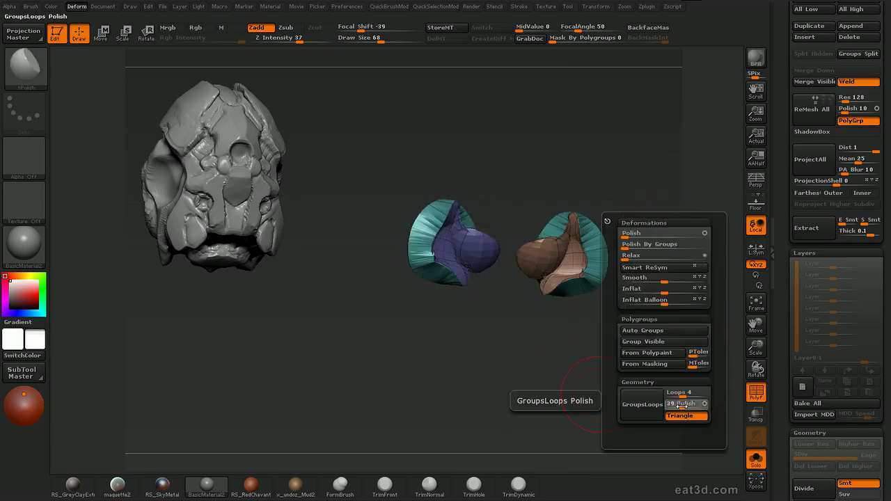
click(642, 404)
mouse_move(530, 388)
mouse_down()
mouse_move(569, 404)
mouse_move(536, 390)
mouse_up()
mouse_move(582, 277)
shift+mouse_down()
mouse_move(574, 256)
mouse_move(546, 239)
shift+mouse_up()
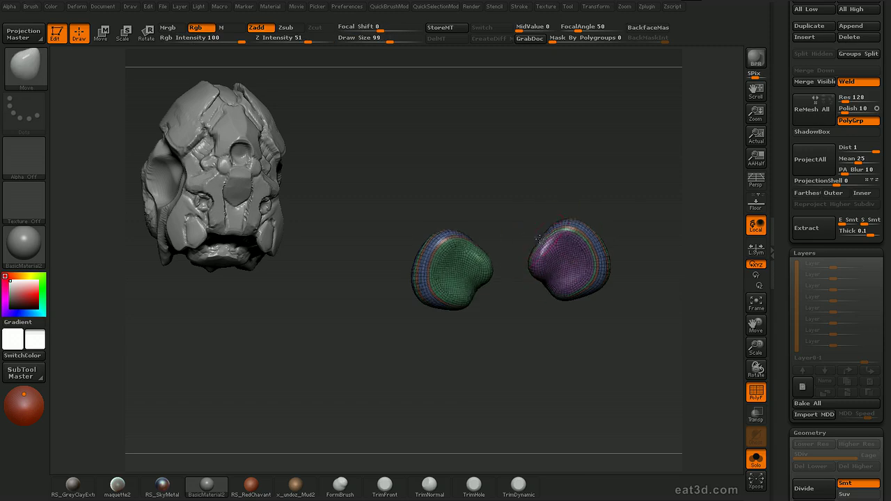
Shape the two Extract9 knobs into rounded forms with the Move brush and show the surrounding armor again
drag(510, 313, 532, 317)
drag(553, 287, 545, 288)
key(bracketleft)
mouse_move(503, 312)
mouse_down()
mouse_move(544, 285)
mouse_move(551, 294)
mouse_up()
drag(542, 342, 493, 338)
drag(576, 311, 578, 321)
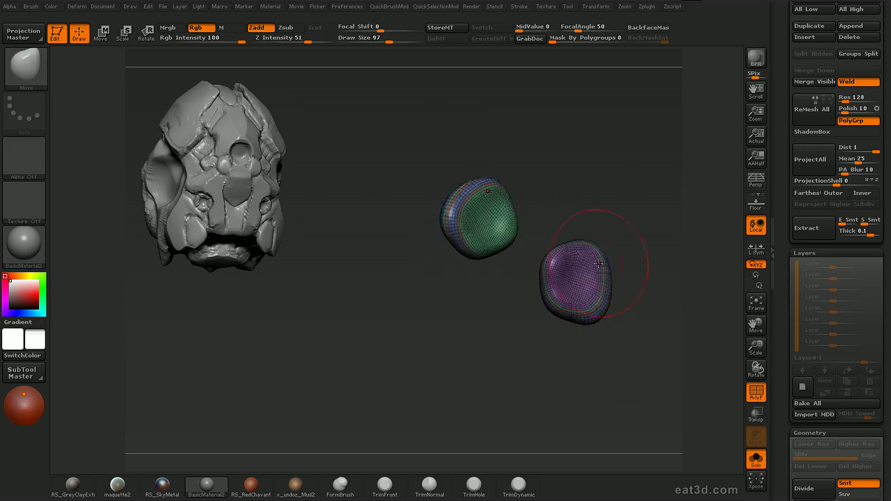
drag(601, 264, 610, 289)
drag(574, 260, 567, 255)
click(757, 460)
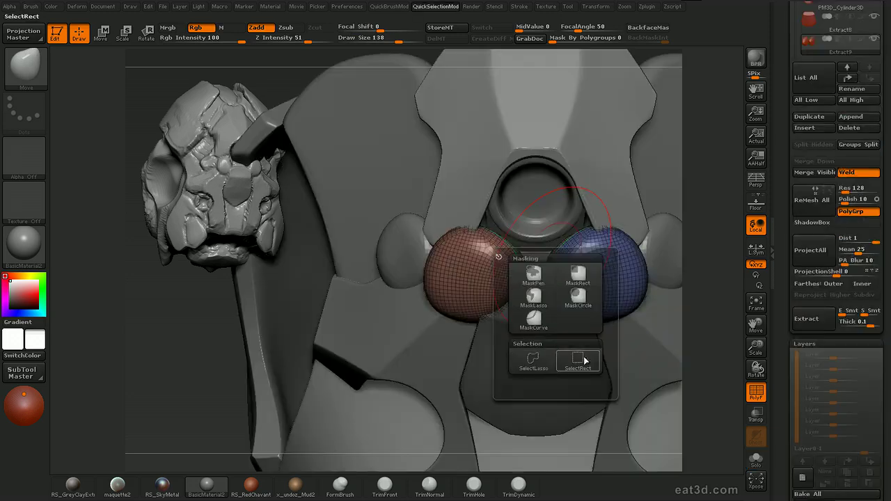
Isolate the knob under the socket's left side with a rectangular selection and delete the hidden opposite knob from Extract9
click(585, 360)
ctrl+shift+drag(365, 384, 541, 163)
scroll(790, 317, down, 10)
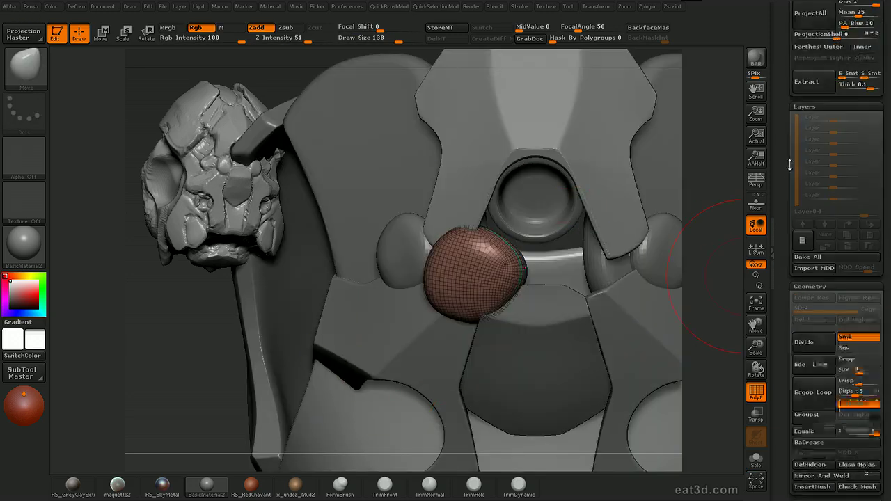
click(810, 359)
drag(785, 273, 785, 363)
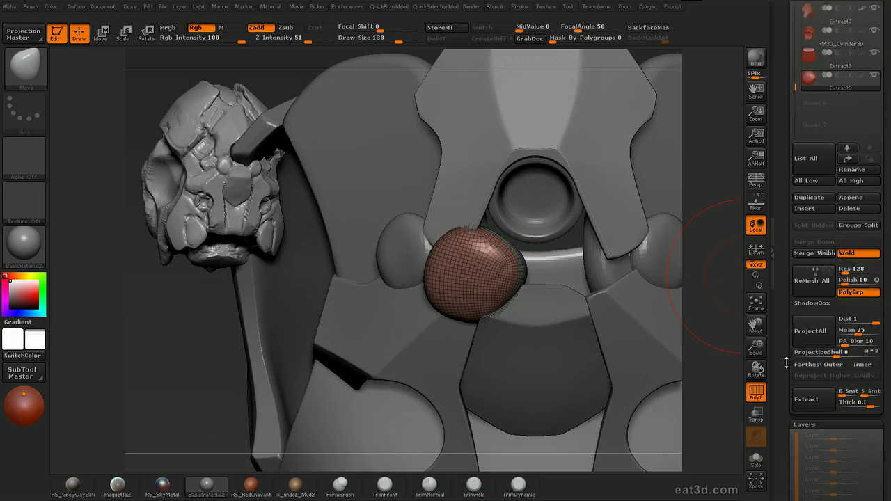
Reshape the remaining Extract9 knob with the Move brush, widening it towards the neighbouring armor with a draw size around 192
key(s)
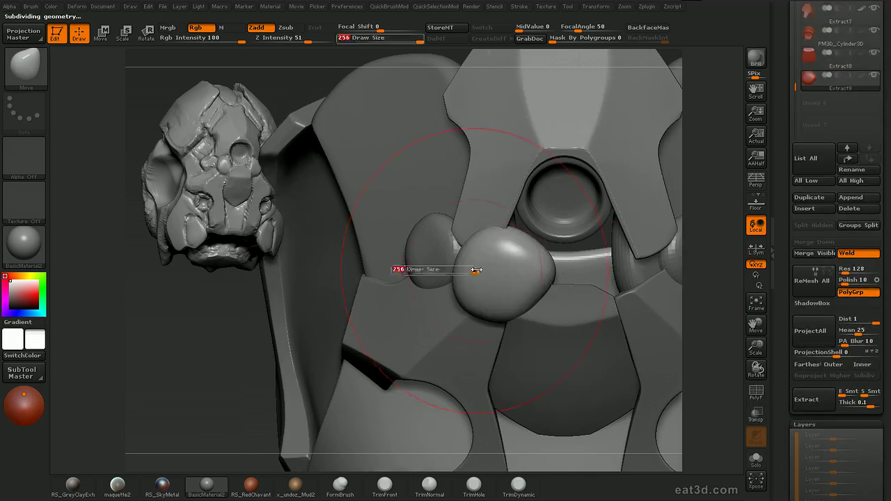
drag(476, 270, 453, 264)
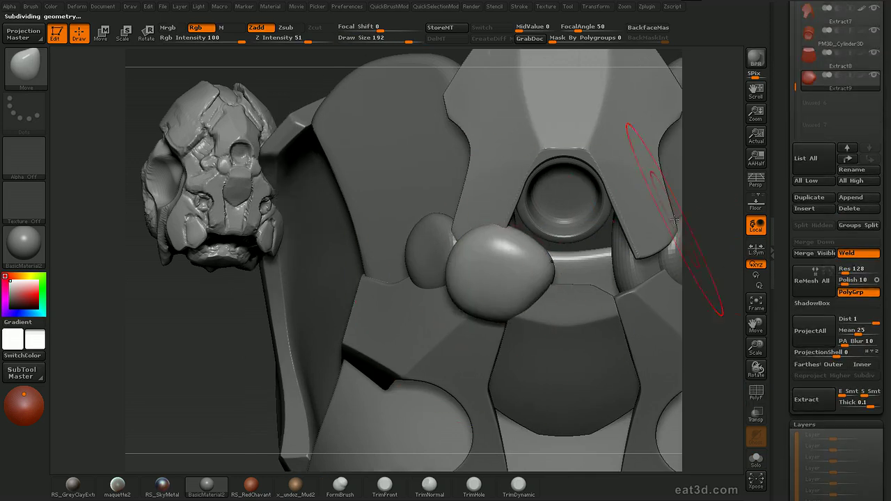
alt+drag(690, 209, 699, 214)
key(s)
drag(520, 255, 509, 252)
drag(491, 240, 485, 227)
drag(541, 283, 533, 282)
key(s)
drag(528, 280, 524, 283)
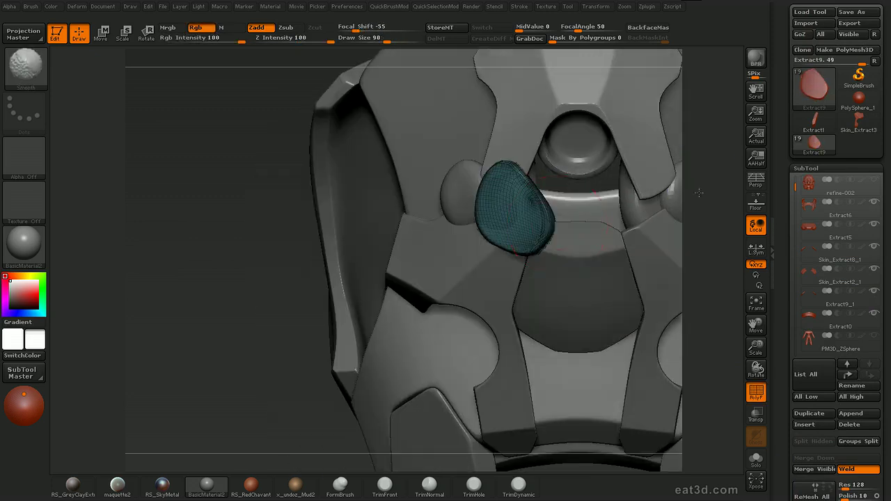
Cut the sides of the Extract9 knob straight with ClipCurve to form a faceted plate
ctrl+shift+drag(543, 251, 458, 230)
ctrl+shift+drag(511, 248, 452, 199)
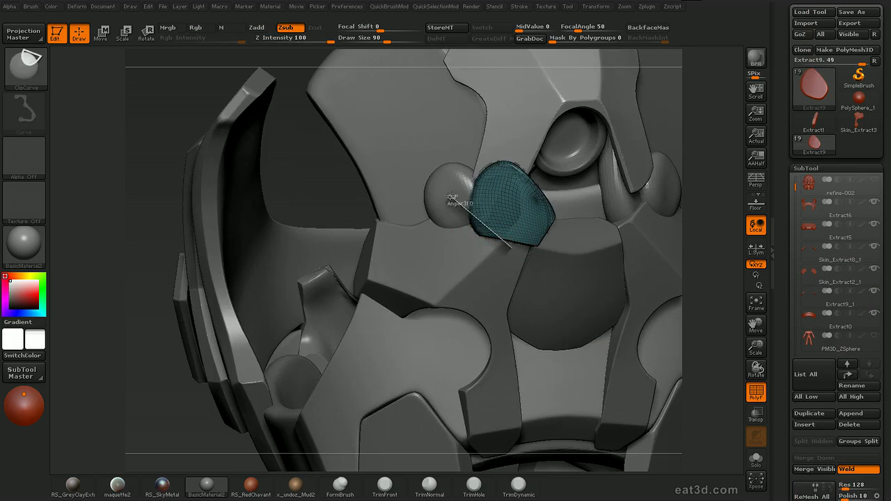
mouse_move(686, 183)
mouse_down()
mouse_move(521, 158)
mouse_move(456, 180)
mouse_move(464, 176)
mouse_up()
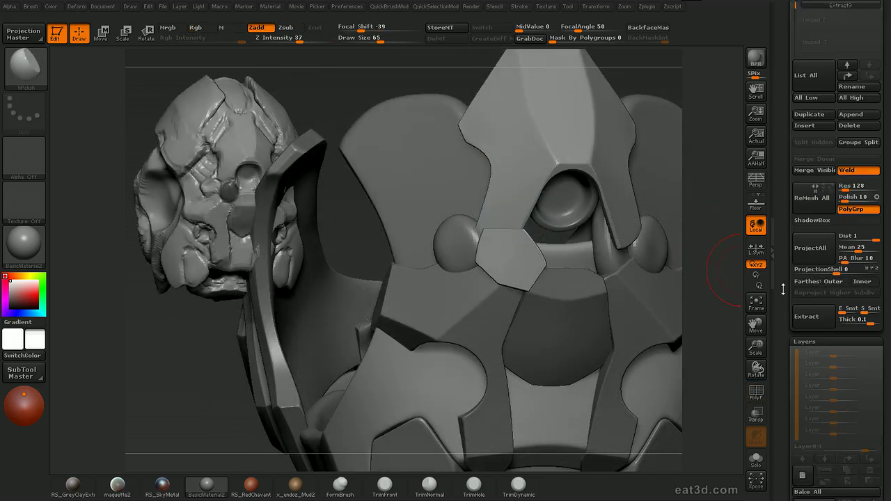
Add a new layer to Extract7 and clip its lower tip along the Extract9 plate's upper edge
scroll(773, 305, down, 5)
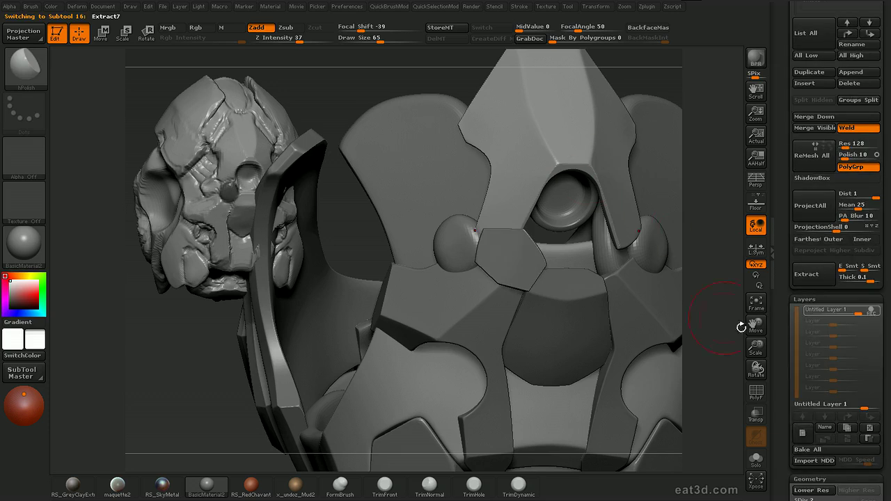
click(803, 432)
ctrl+shift+drag(475, 211, 490, 223)
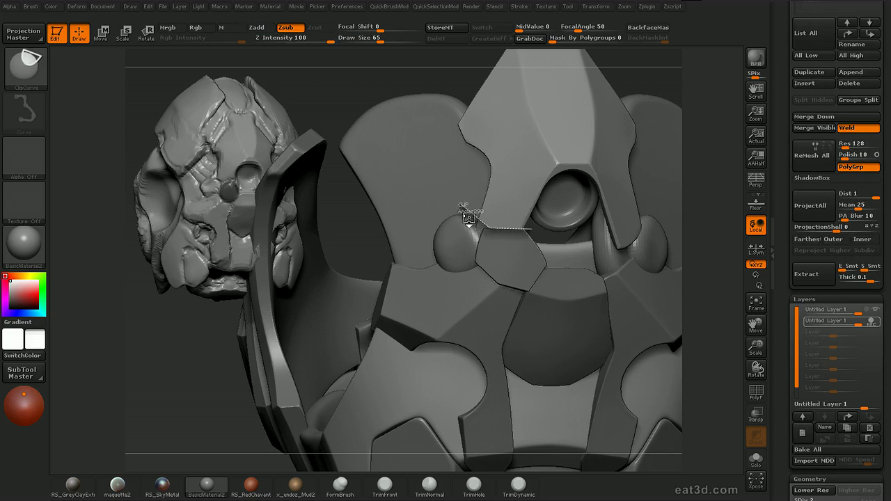
ctrl+shift+drag(468, 218, 470, 220)
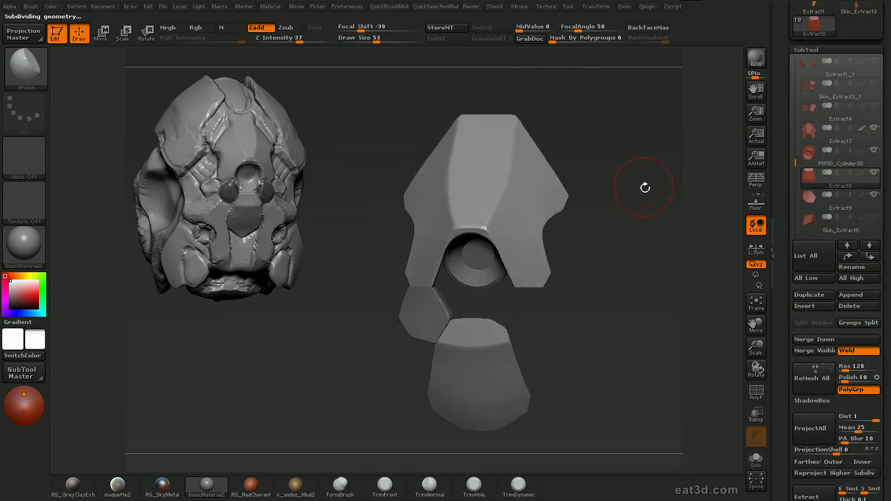
Send the visible SubTools around the socket to 3ds Max with GoZ
drag(785, 70, 784, 220)
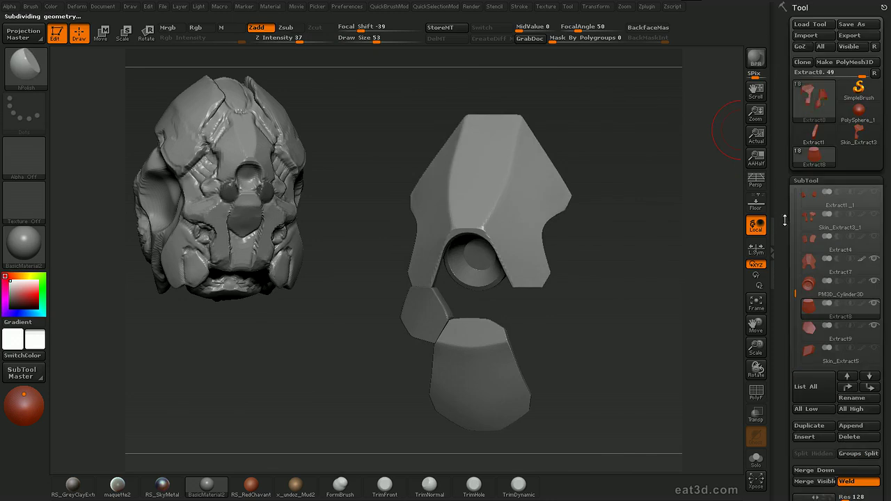
click(852, 46)
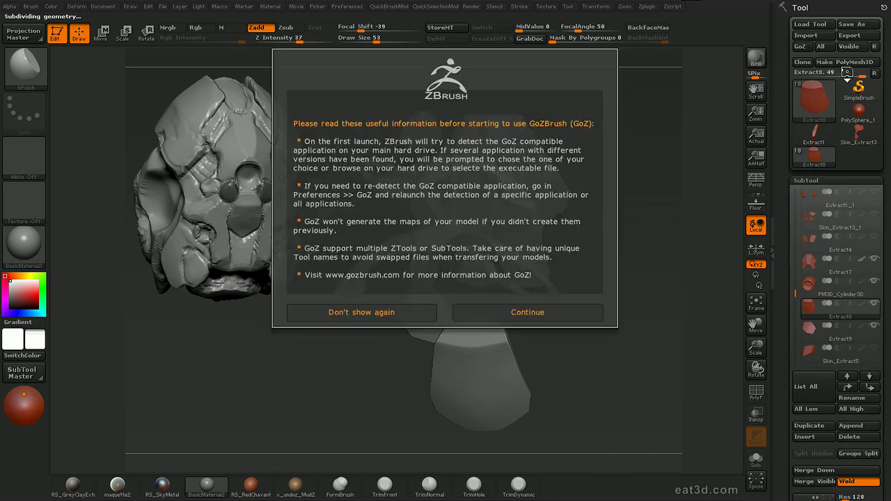
click(547, 313)
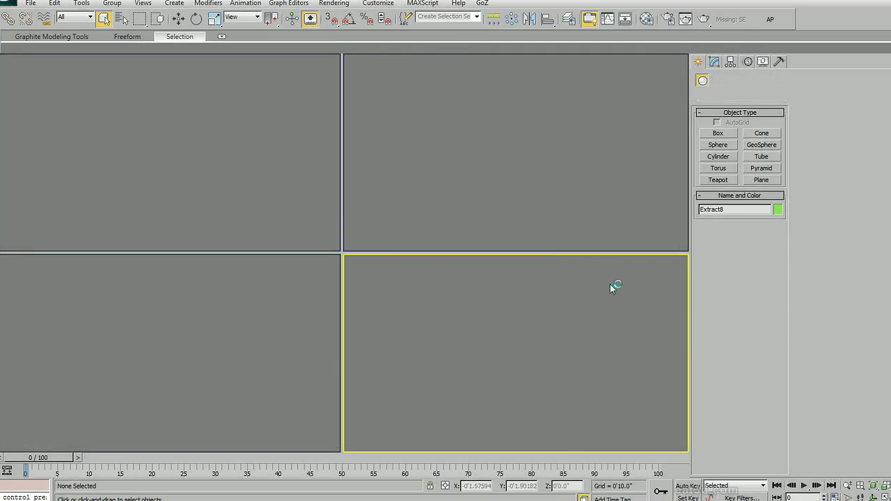
Build a strip of polygons in Box01 around the socket cylinder, bridging towards the Extract9 and Extract8 plates
key(alt+w)
alt+middle_drag(357, 310, 370, 197)
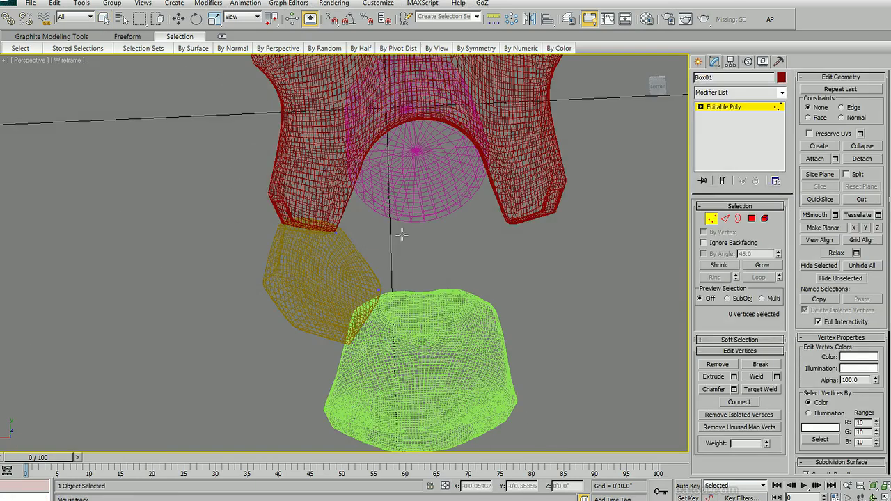
alt+middle_drag(393, 216, 371, 241)
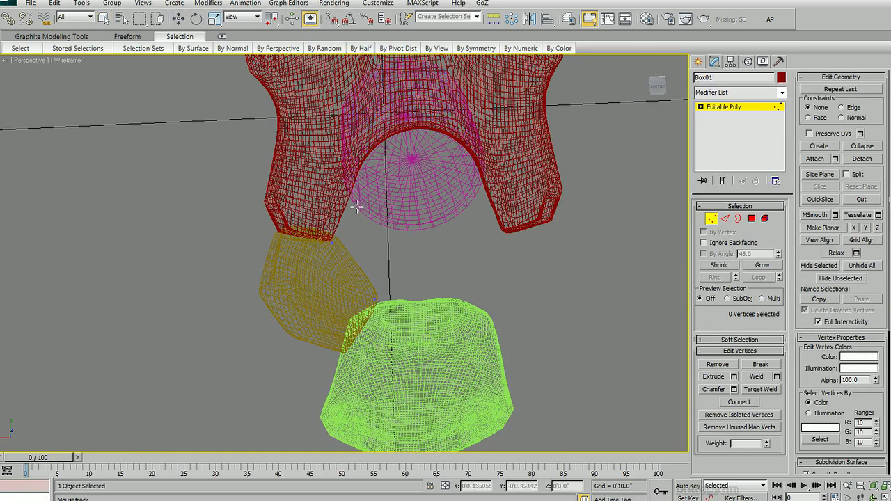
alt+middle_drag(420, 260, 379, 285)
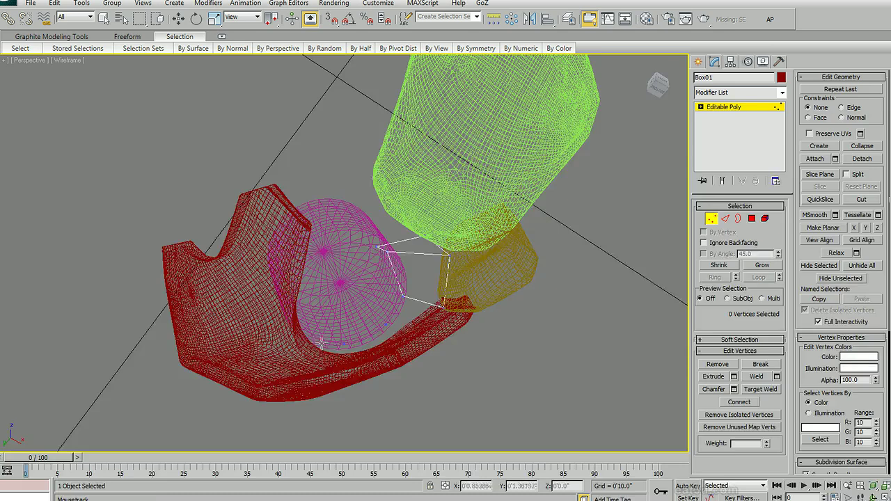
alt+middle_drag(414, 344, 402, 326)
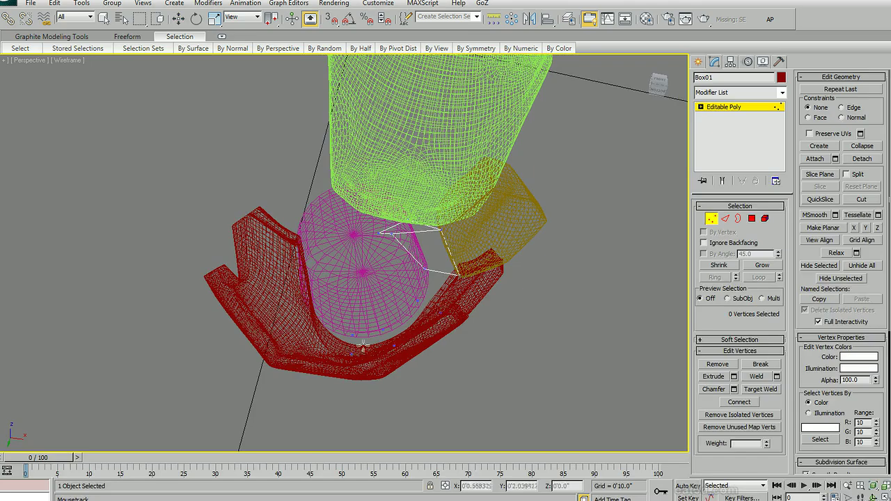
alt+middle_drag(439, 330, 420, 232)
Select the strip's five border edges beside the socket cylinder and extrude copies of them upward along the cylinder
key(w)
click(412, 208)
click(420, 200)
double_click(420, 201)
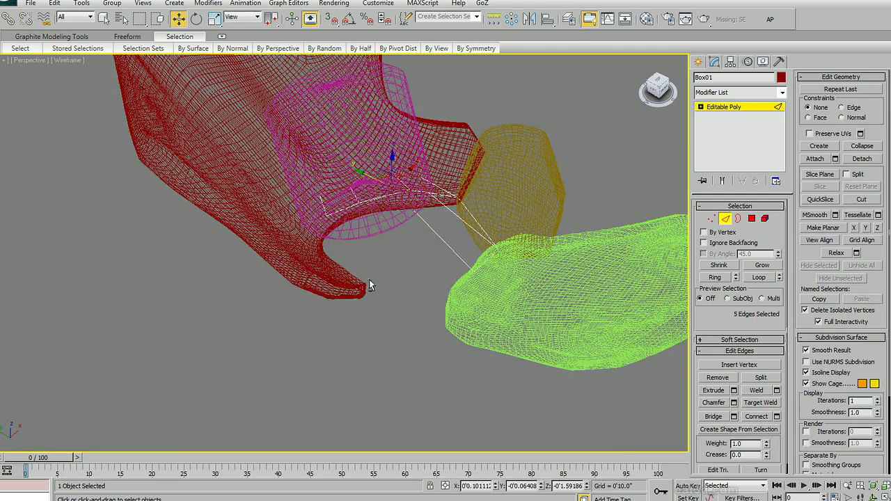
alt+middle_drag(369, 279, 401, 313)
shift+drag(327, 184, 292, 96)
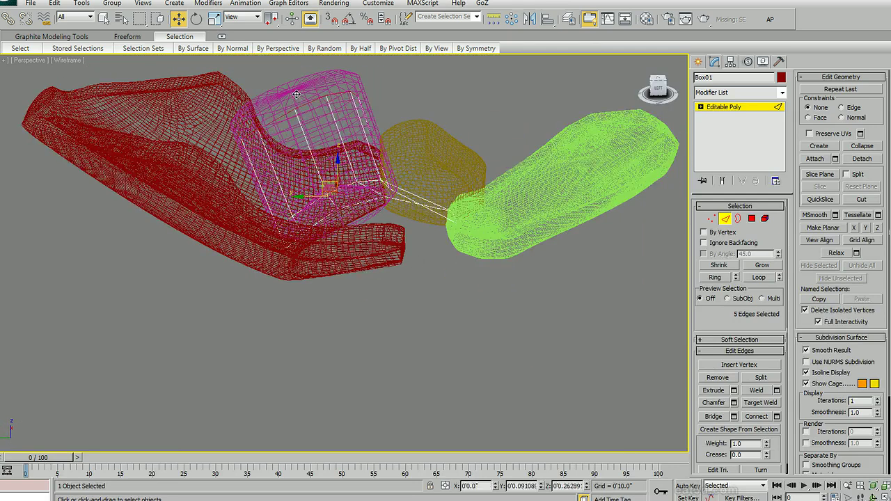
Connect the ring of upright edges on the extruded socket wall with 3 segments
alt+middle_drag(293, 96, 331, 122)
click(389, 153)
key(alt+r)
key(ctrl+shift+e)
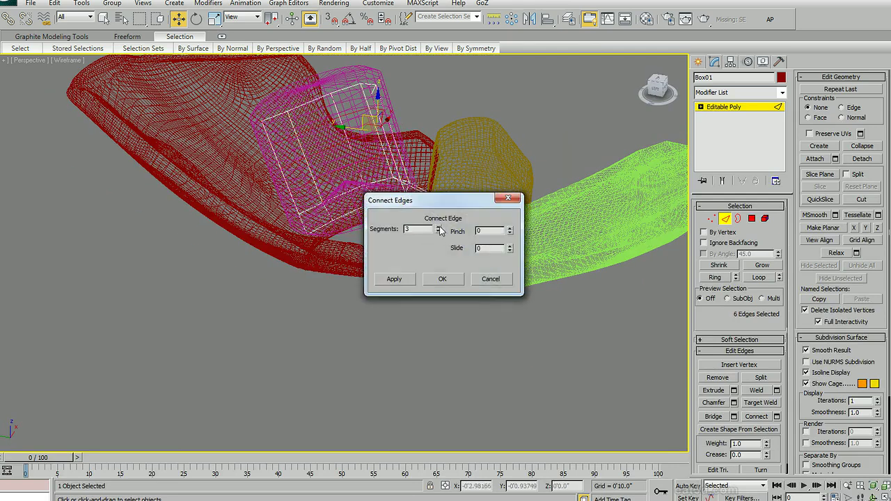
click(444, 280)
Connect the ring of edges between the socket wall and the lower plate with 1 segment
alt+middle_drag(444, 280, 422, 232)
click(421, 227)
key(alt+r)
key(ctrl+shift+e)
drag(458, 201, 529, 230)
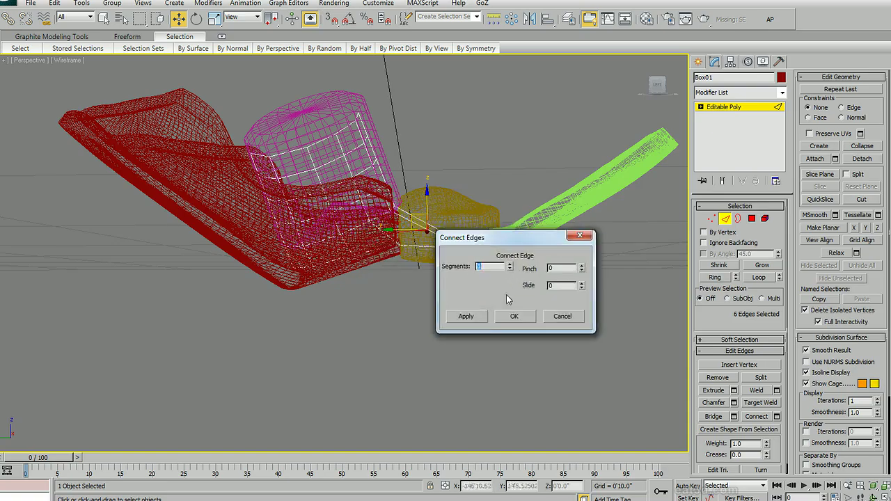
click(513, 308)
Mirror the Box01 strip with a Symmetry modifier and add a Shell modifier above it
alt+middle_drag(478, 318, 544, 253)
click(739, 109)
key(alt+s)
alt+middle_drag(622, 227, 361, 265)
key(F3)
key(alt+s)
key(ctrl+z)
key(alt+h)
key(alt+e)
key(ctrl+z)
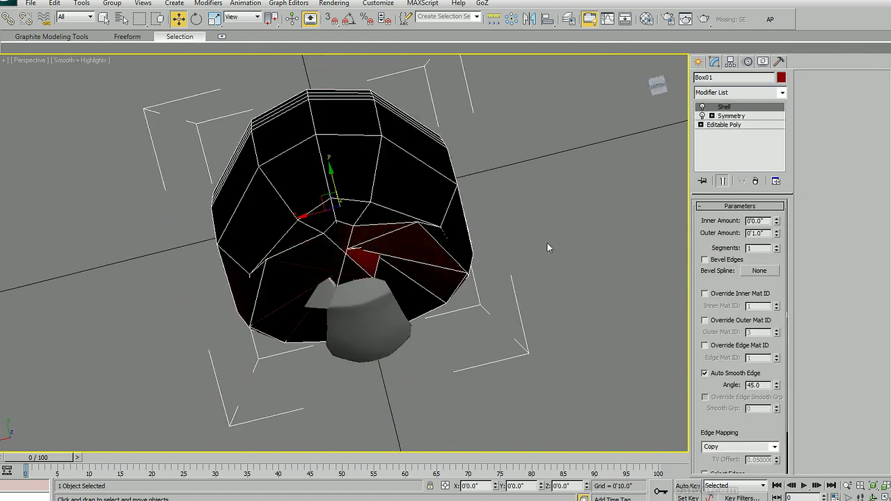
Adjust the Shell modifier's outer amount to give the strip a thin wall
alt+middle_drag(512, 277, 586, 244)
right_click(777, 234)
drag(776, 233, 777, 214)
right_click(779, 227)
right_click(776, 234)
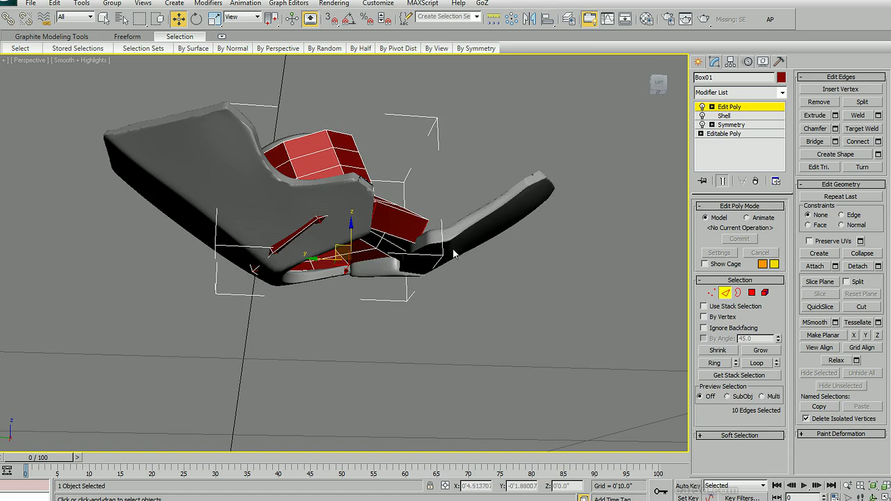
Connect the shelled strip's ring of 10 edges with 2 segments in an Edit Poly modifier
alt+middle_drag(391, 332, 457, 258)
key(ctrl+shift+e)
drag(417, 207, 515, 282)
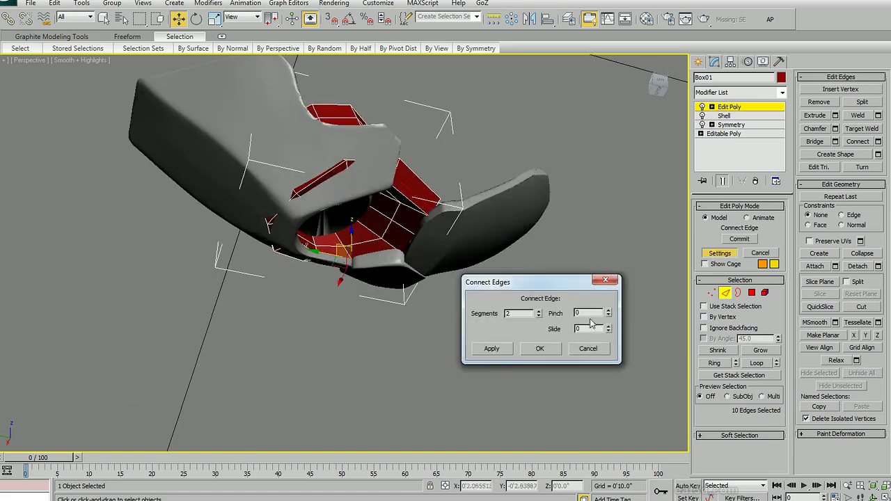
click(546, 350)
Leave edge editing on Box01 and apply a TurboSmooth modifier
alt+middle_drag(368, 373, 455, 310)
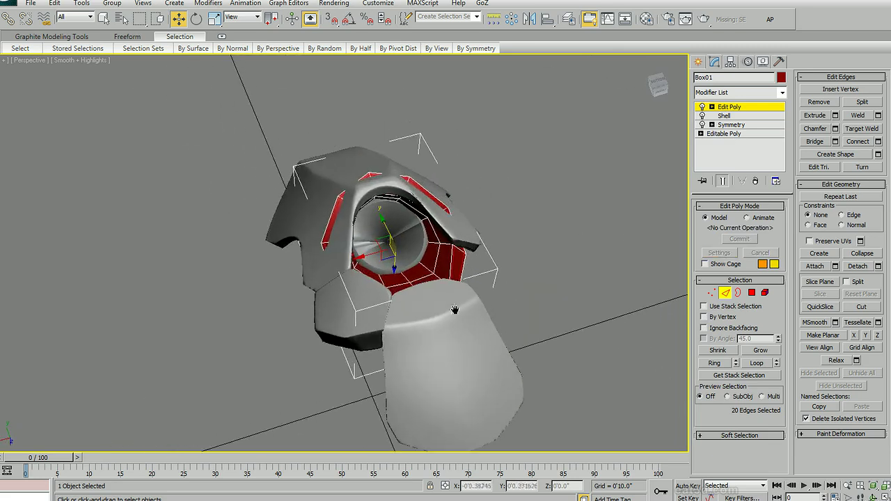
click(724, 109)
click(732, 94)
text(turbo)
key(Return)
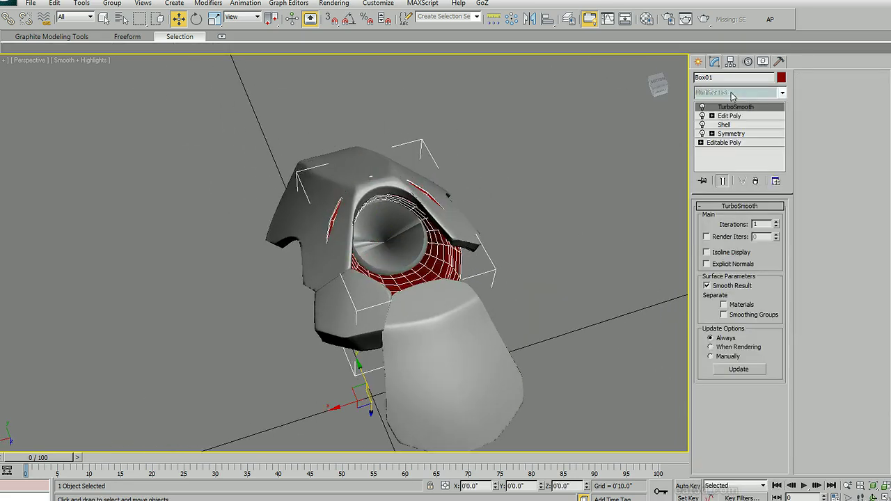
Replace Extract8's original plate element with the attached smoothed strip and send the mesh to ZBrush with GoZ
alt+middle_drag(469, 225, 445, 301)
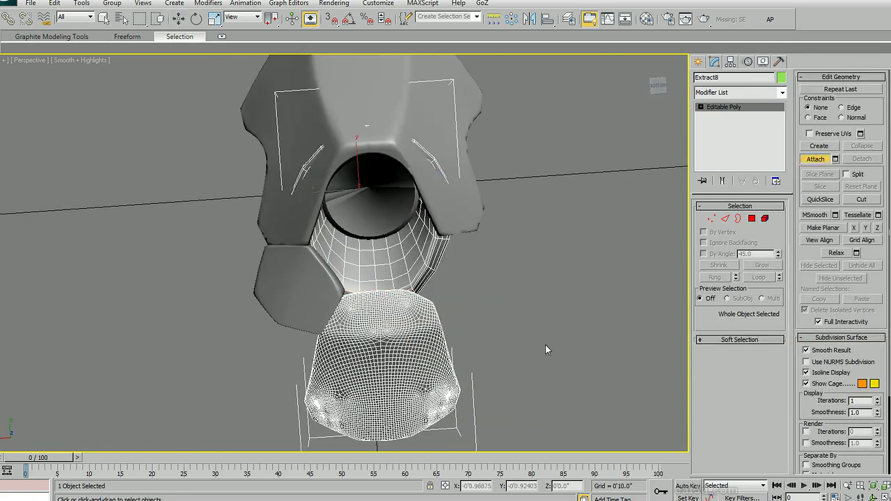
key(5)
click(383, 341)
key(Delete)
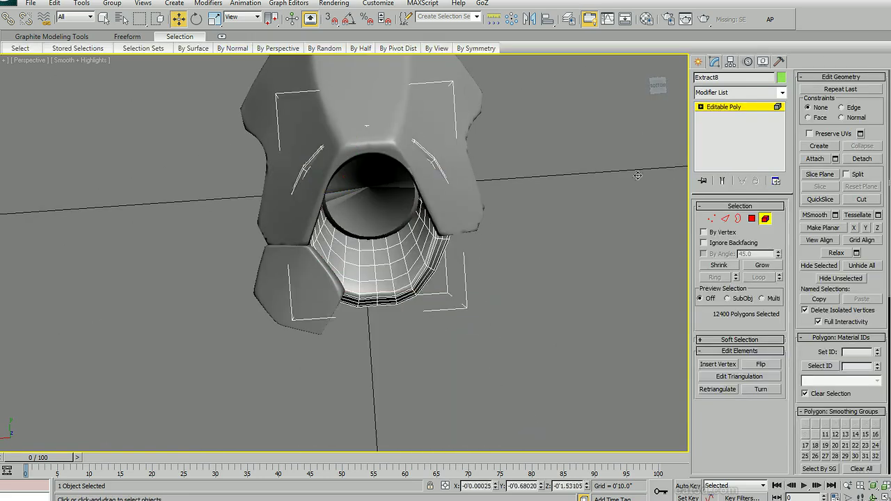
click(741, 108)
click(482, 3)
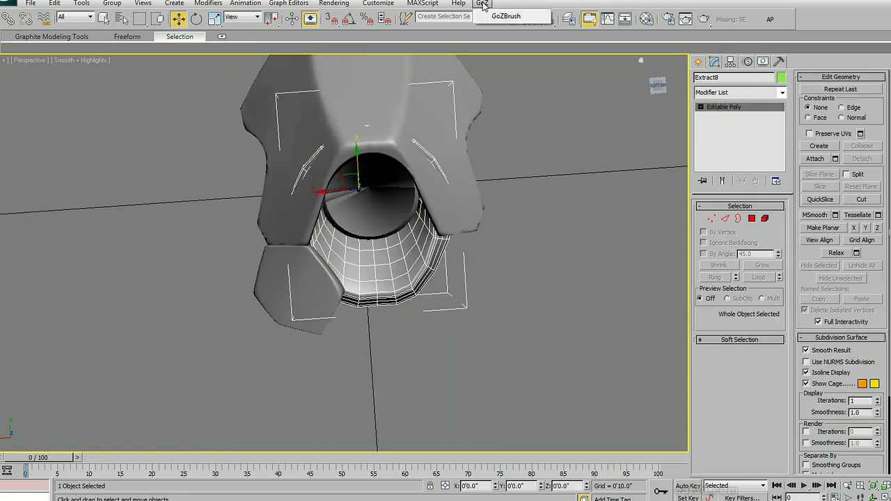
click(507, 16)
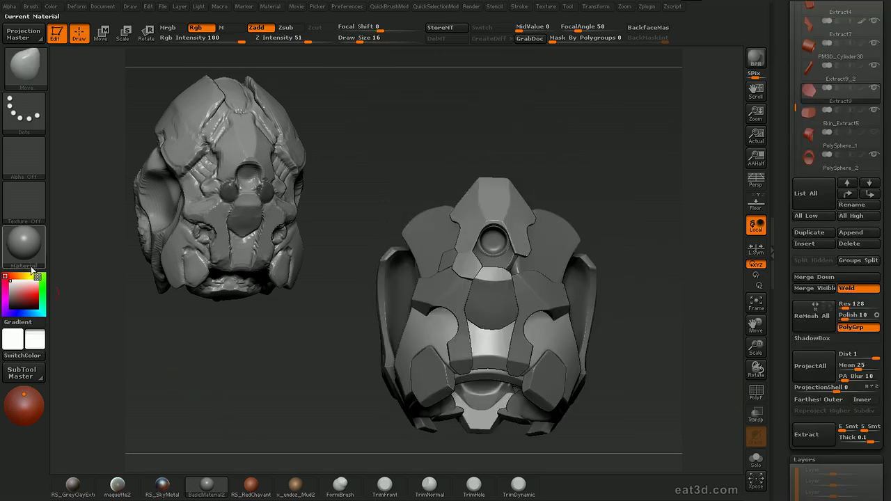
Mirror the Extract9 plate and the Skin_Extract5 piece across the X axis with SubTool Master, merging each into one SubTool
click(28, 373)
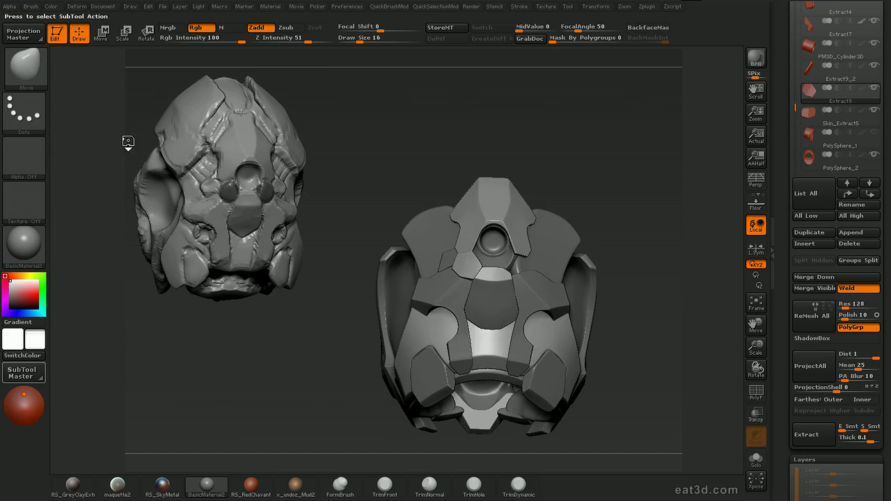
click(384, 251)
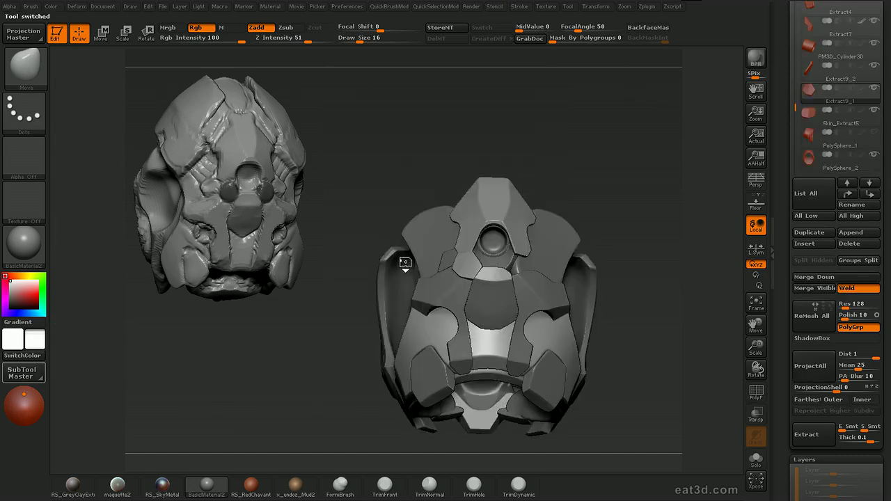
alt+click(448, 263)
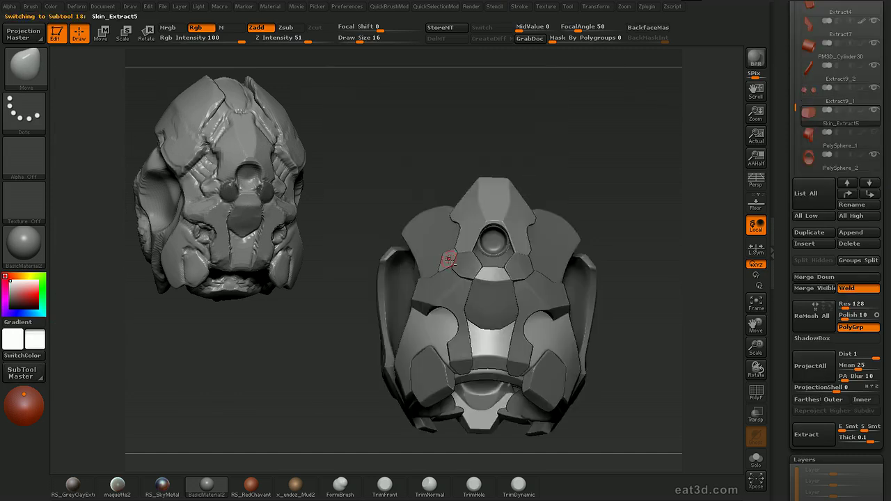
click(30, 371)
click(90, 138)
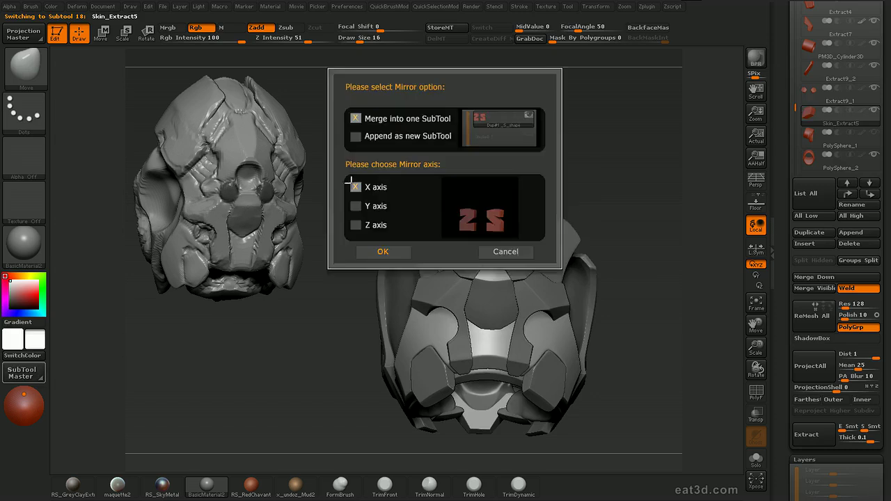
click(384, 252)
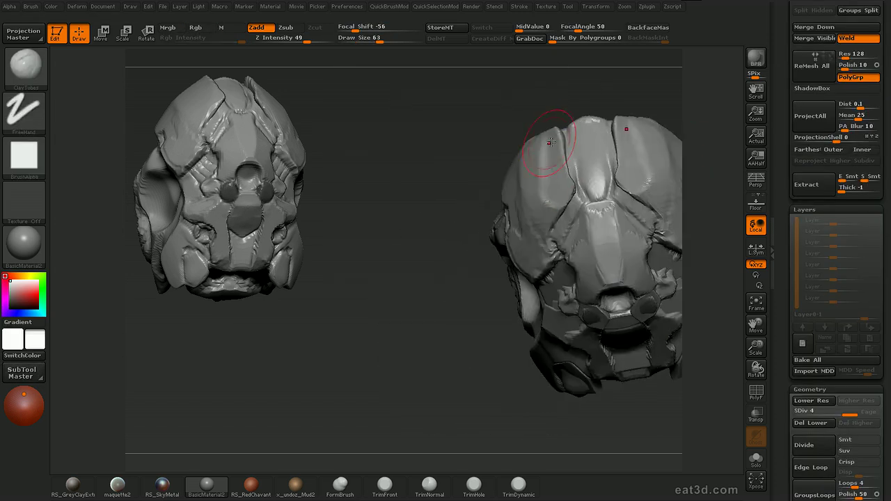
Fill and smooth the grooves between the central and side panels of the upper chest with ClayTubes, dropping to subdivision level 3
drag(551, 142, 562, 203)
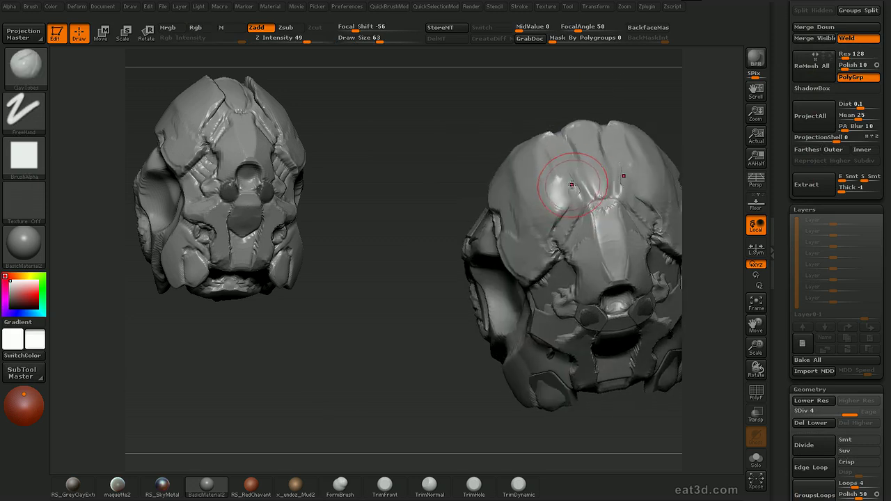
shift+drag(567, 178, 585, 191)
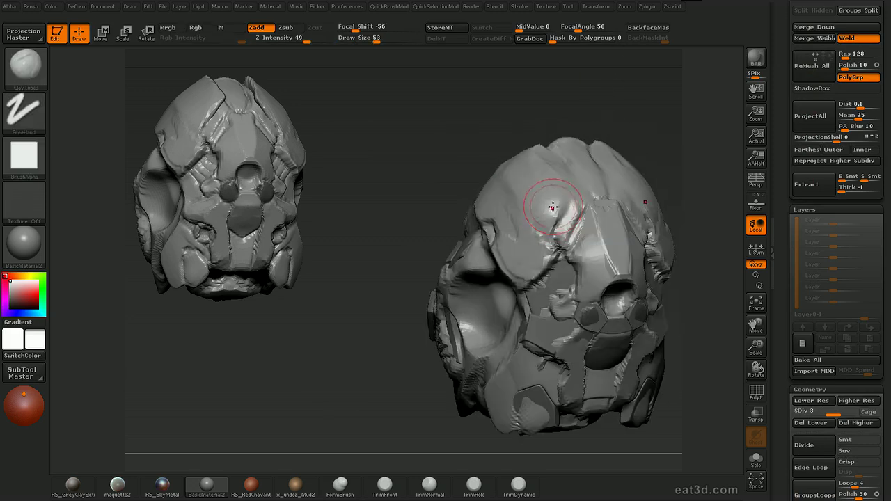
mouse_move(554, 221)
shift+mouse_down()
mouse_move(529, 258)
mouse_move(506, 242)
mouse_move(526, 196)
mouse_move(550, 224)
shift+mouse_up()
mouse_move(618, 115)
mouse_down()
mouse_move(686, 126)
mouse_move(613, 98)
mouse_move(704, 110)
mouse_move(615, 155)
mouse_up()
drag(522, 157, 561, 163)
drag(523, 189, 565, 180)
Build up and smooth the shoulder area above the arm socket with ClayTubes
drag(630, 105, 678, 93)
mouse_move(504, 189)
mouse_down()
mouse_move(508, 160)
mouse_move(502, 216)
mouse_move(506, 157)
mouse_up()
drag(609, 165, 599, 119)
drag(497, 209, 510, 188)
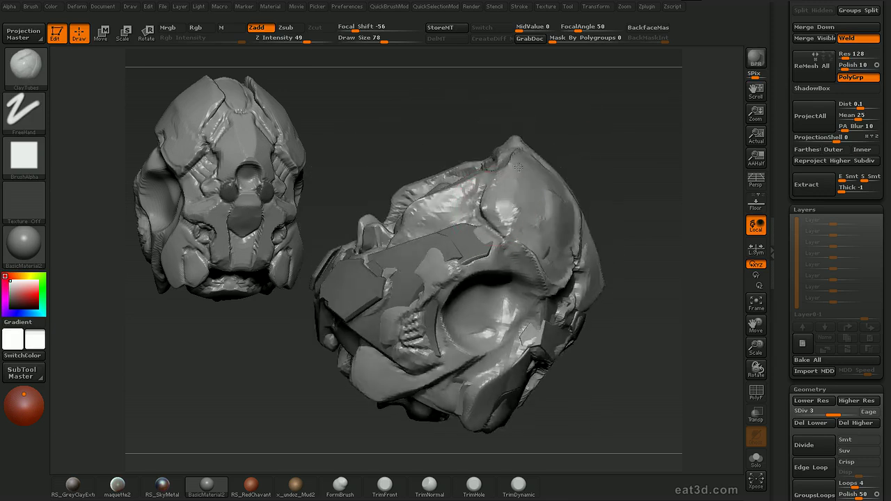
drag(627, 123, 616, 105)
shift+drag(519, 149, 539, 212)
mouse_move(599, 108)
mouse_down()
mouse_move(633, 94)
mouse_move(641, 107)
mouse_move(646, 101)
mouse_move(651, 129)
mouse_up()
Adjust the upper chest shape of refine_003 with the Move brush and hide the refine_002 SubTool
key(b)
key(m)
key(v)
drag(793, 76, 792, 416)
click(875, 132)
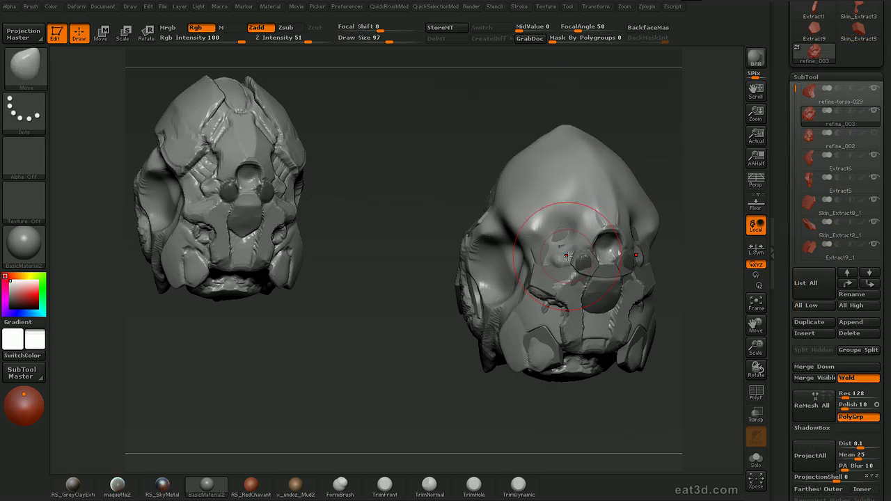
Smooth the body surface of refine_003 around the long central chest plate with ClayTubes and Smooth
key(b)
key(c)
key(t)
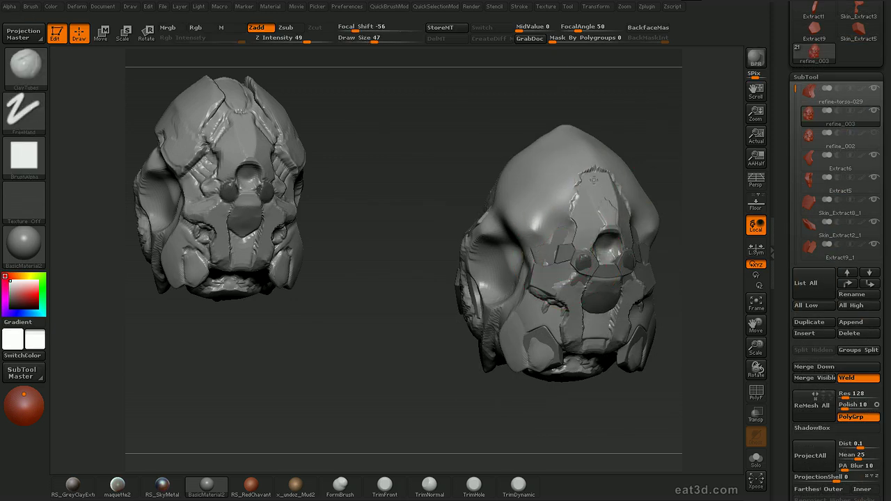
shift+drag(591, 171, 601, 209)
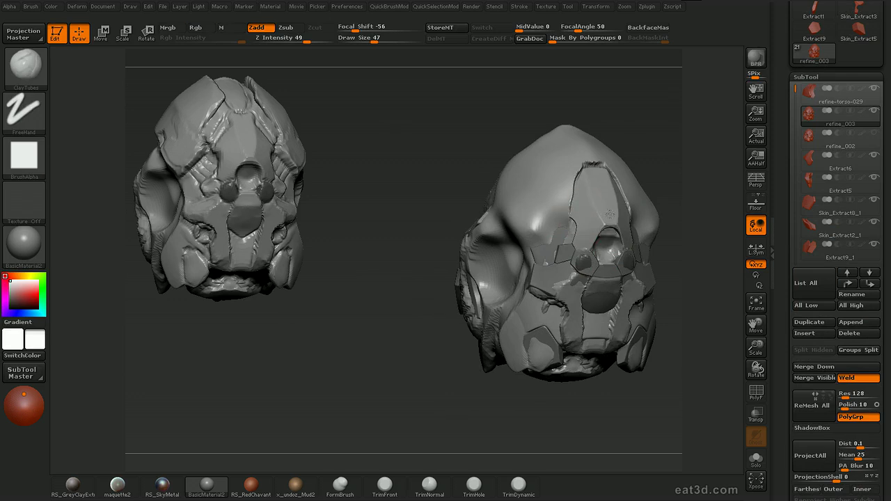
key(f)
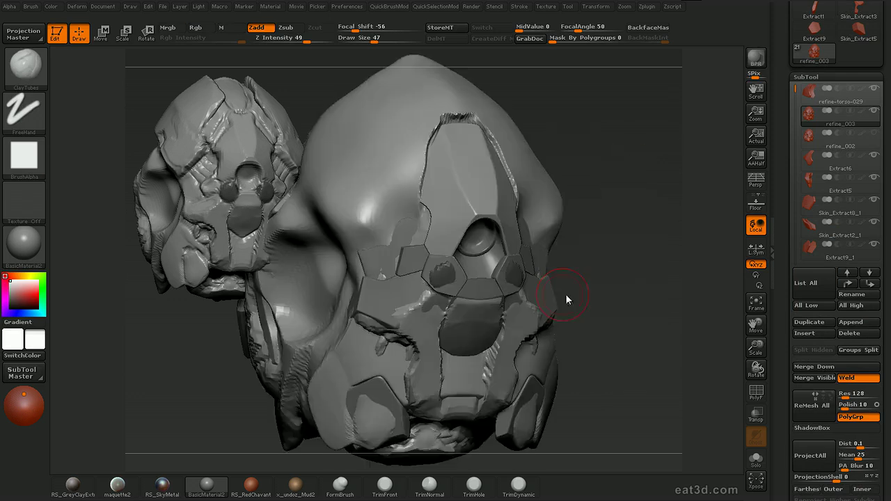
Even out the body surface around the lower front and side plates of refine_003
alt+drag(673, 241, 772, 184)
mouse_move(478, 271)
mouse_down()
mouse_move(521, 245)
mouse_move(524, 339)
mouse_up()
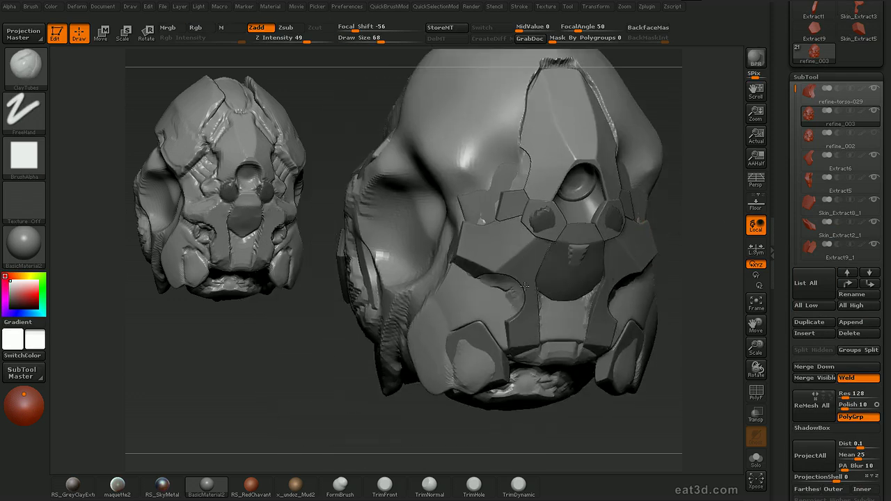
drag(493, 287, 504, 295)
drag(486, 343, 456, 380)
Build up and smooth the surface of refine_004 above the arm socket, between the front and rear plates
alt+drag(685, 306, 665, 195)
mouse_move(645, 177)
mouse_down()
mouse_move(665, 183)
mouse_move(672, 212)
mouse_move(573, 232)
mouse_up()
key(shift)
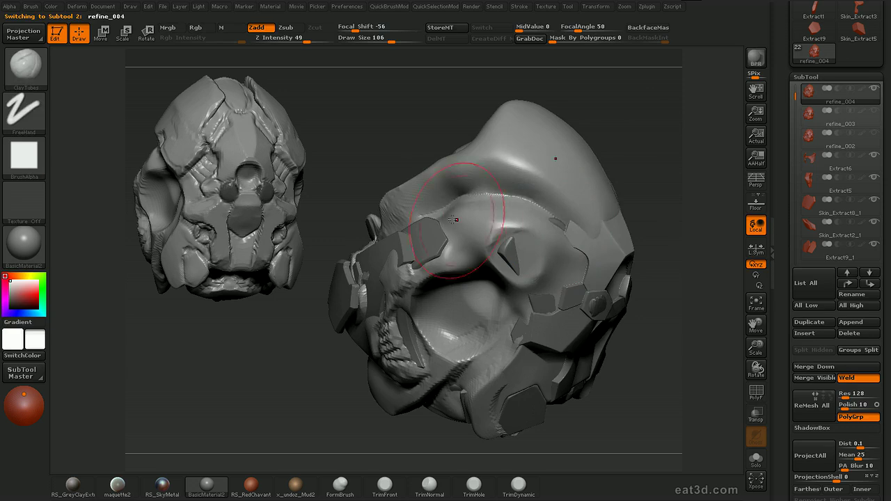
mouse_move(517, 211)
mouse_down()
mouse_move(542, 251)
mouse_move(515, 225)
mouse_move(537, 221)
mouse_move(558, 255)
mouse_move(530, 264)
mouse_move(517, 224)
mouse_move(506, 233)
mouse_up()
key(shift)
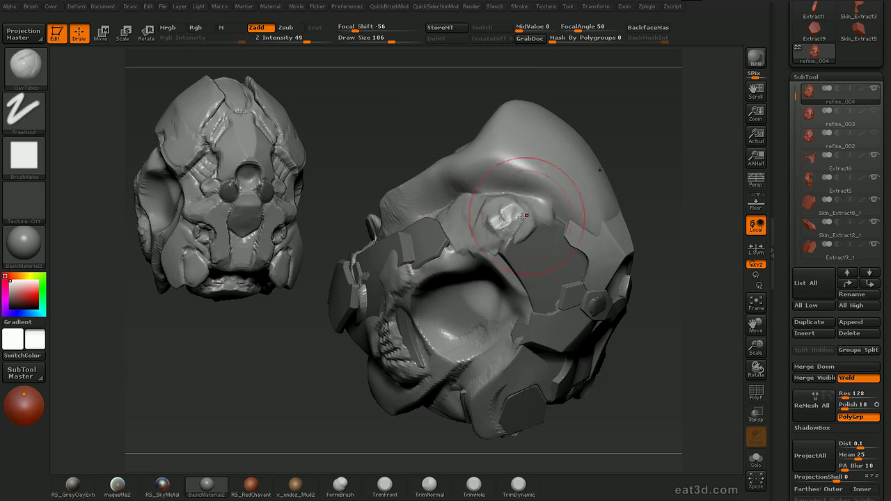
shift+drag(491, 208, 503, 217)
mouse_move(648, 140)
mouse_down()
mouse_move(662, 130)
mouse_move(648, 160)
mouse_move(603, 134)
mouse_up()
shift+drag(511, 217, 496, 222)
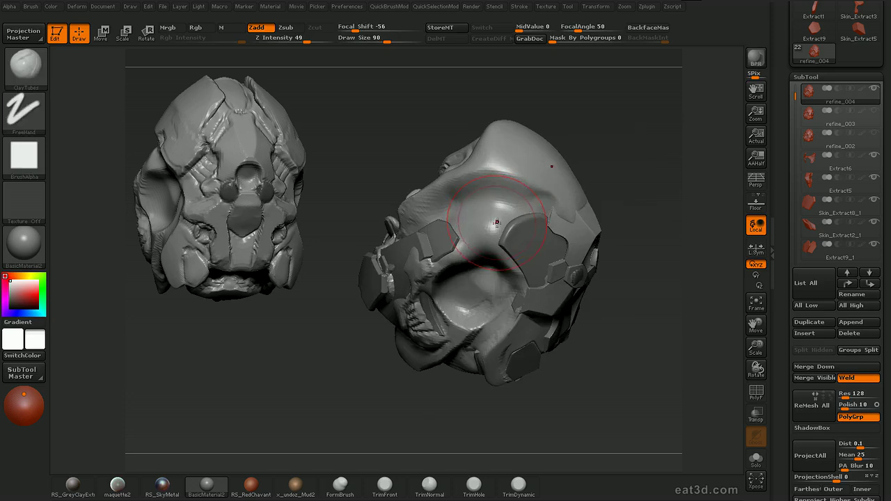
Paint a mask on refine_004 over the strip above the arm socket that links the front and rear plates
right_drag(509, 209, 568, 216)
ctrl+right_drag(567, 215, 575, 211)
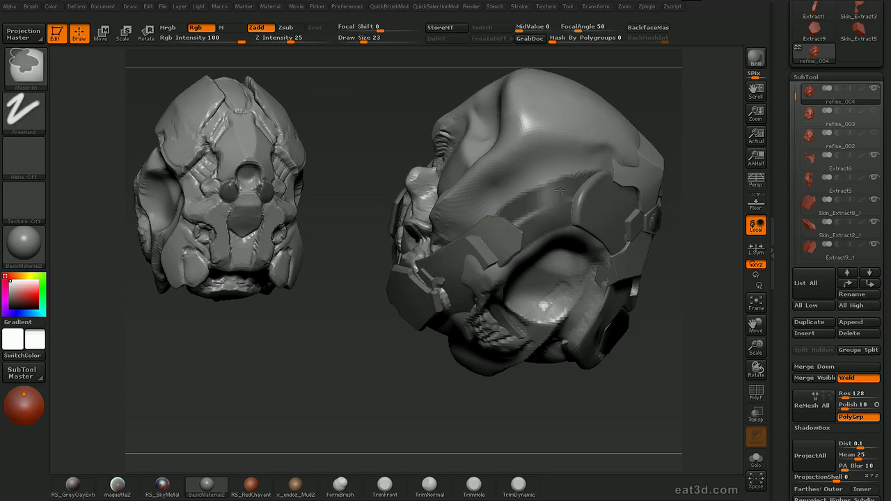
key(ctrl+2)
mouse_move(674, 193)
mouse_down()
mouse_move(682, 196)
mouse_move(693, 267)
mouse_move(717, 296)
mouse_move(695, 310)
mouse_up()
drag(781, 379, 789, 272)
drag(779, 340, 782, 360)
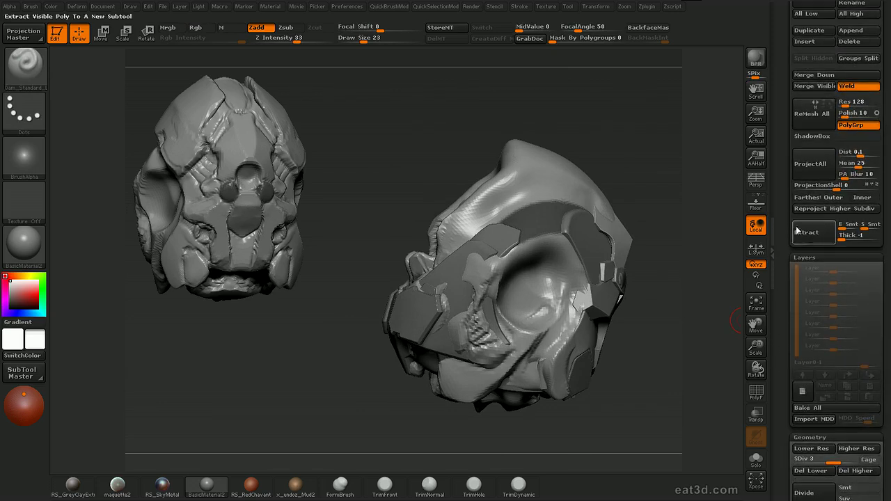
drag(782, 243, 782, 253)
Refine the strip's mask edges with a smaller MaskPen and extract the masked area as a new SubTool
drag(706, 323, 697, 299)
key(s)
drag(520, 248, 514, 248)
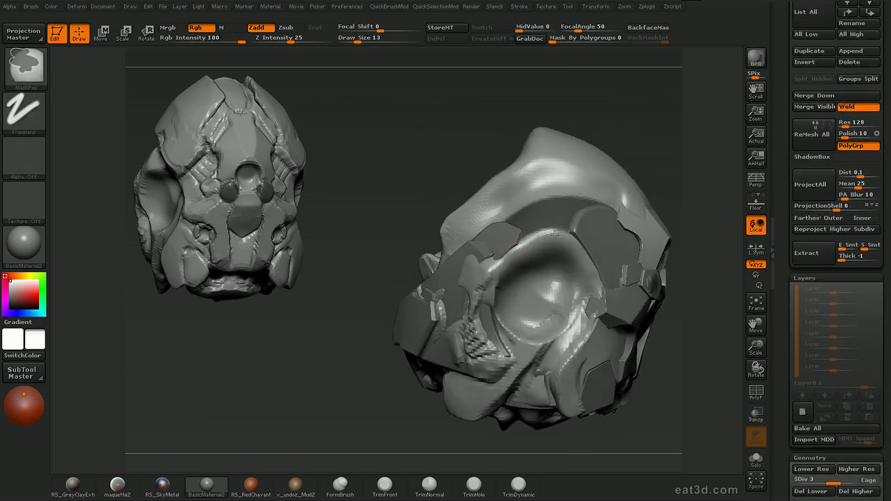
mouse_move(713, 250)
mouse_down()
mouse_move(717, 300)
mouse_move(648, 101)
mouse_up()
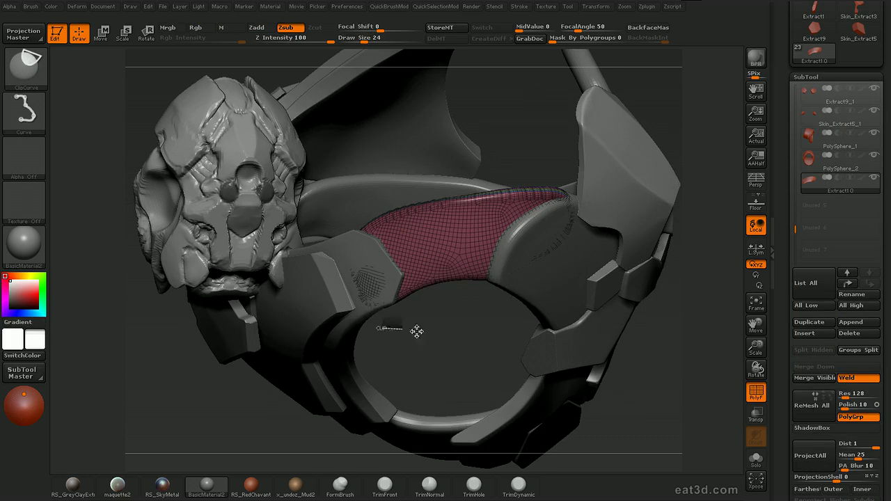
Trim the extracted strip's edges with ClipCurve to fit the opening above the arm socket
ctrl+shift+drag(553, 318, 520, 282)
mouse_move(436, 269)
ctrl+shift+mouse_down()
mouse_move(380, 275)
mouse_move(323, 335)
mouse_move(333, 328)
mouse_move(342, 361)
ctrl+shift+mouse_up()
mouse_move(458, 359)
mouse_down()
mouse_move(380, 347)
mouse_move(401, 335)
mouse_move(463, 333)
mouse_move(469, 368)
mouse_up()
drag(689, 295, 648, 279)
mouse_move(318, 249)
ctrl+shift+mouse_down()
mouse_move(622, 200)
mouse_move(651, 233)
mouse_move(640, 241)
mouse_move(648, 239)
ctrl+shift+mouse_up()
mouse_move(704, 188)
mouse_down()
mouse_move(708, 238)
mouse_move(725, 246)
mouse_move(703, 278)
mouse_up()
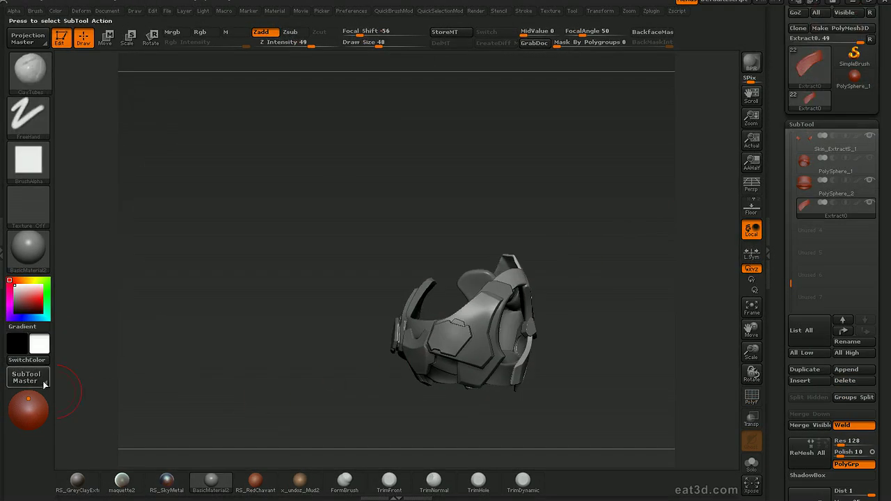
Mirror the Extract0 strip to the opposite side with SubTool Master
click(33, 382)
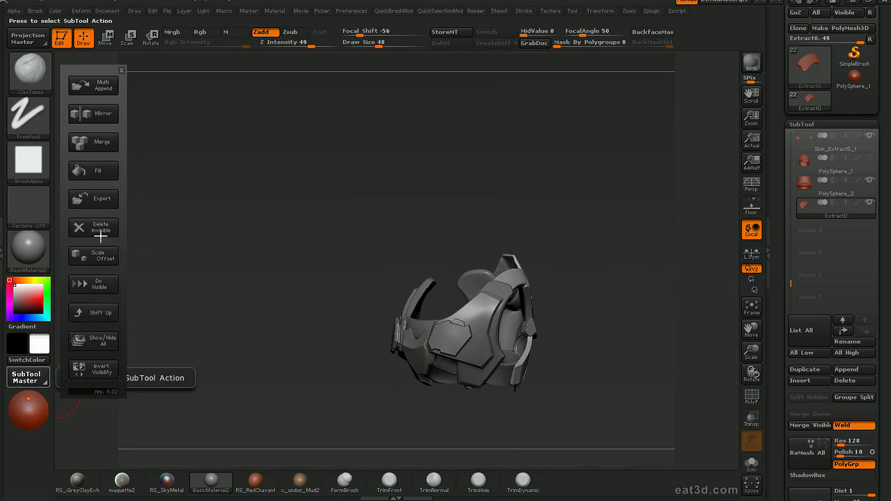
click(102, 114)
click(381, 254)
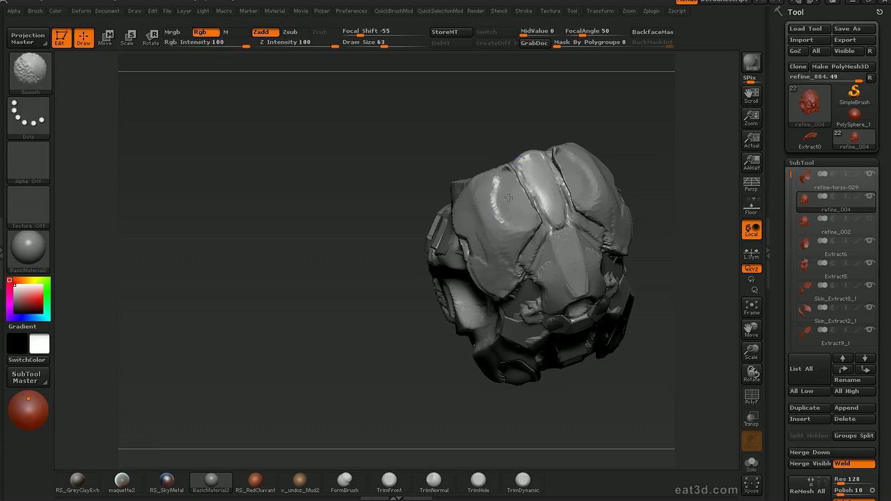
Smooth away the upper chest seams of refine_004 and build up the shoulder surface with ClayTubes
shift+drag(551, 160, 578, 209)
shift+drag(557, 153, 606, 223)
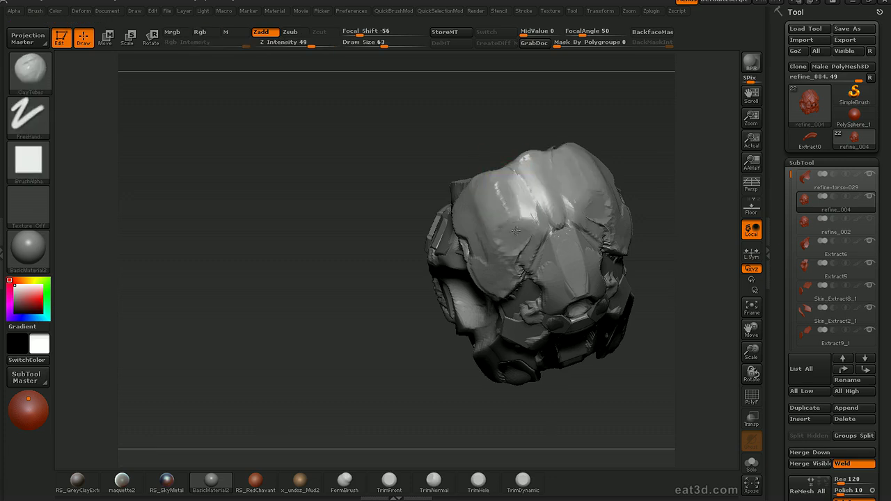
mouse_move(527, 114)
mouse_down()
mouse_move(619, 123)
mouse_move(631, 133)
mouse_move(533, 207)
mouse_up()
drag(604, 166, 637, 190)
key([)
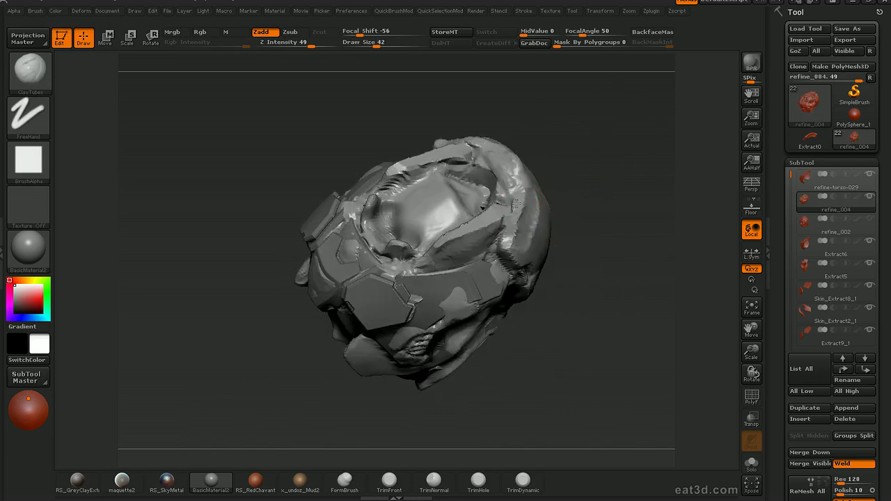
drag(493, 147, 574, 161)
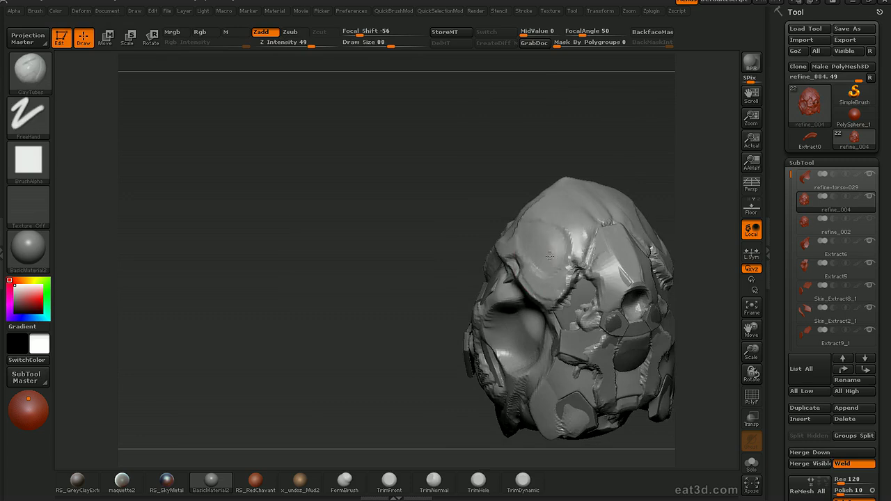
drag(580, 150, 527, 239)
Smooth and redefine the shoulder planes of refine_004 above the arm socket with Dam_Standard
key(b)
key(s)
key(t)
shift+drag(590, 289, 507, 207)
drag(604, 157, 637, 164)
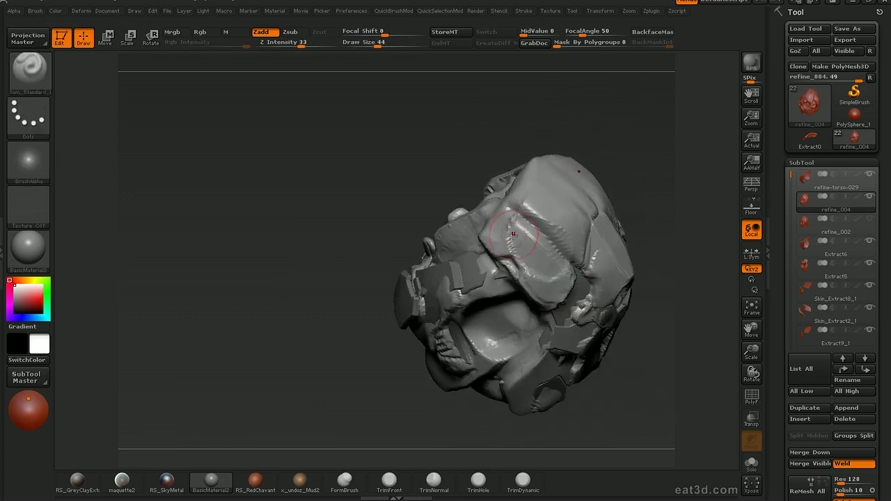
Fill and smooth the rough patch above the arm socket with ClayTubes
key(b)
key(c)
key(t)
key(s)
shift+drag(551, 287, 500, 249)
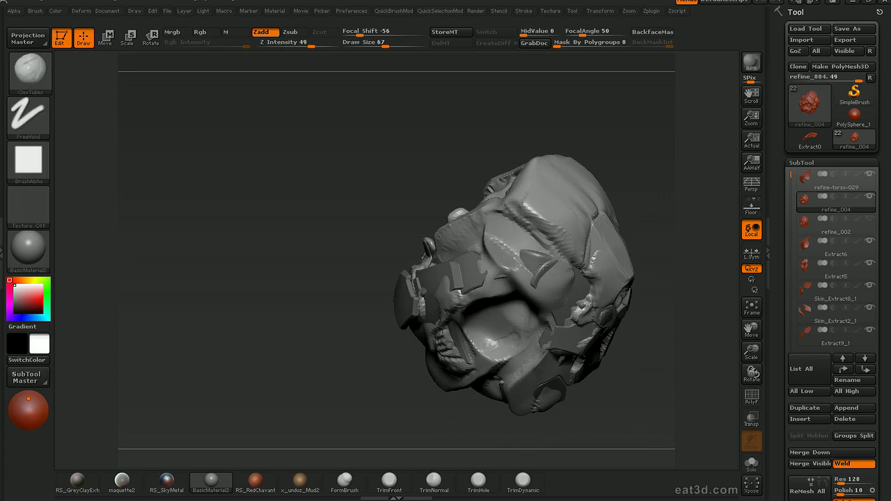
Flatten and smooth the upper chest of refine_004 into clean planes with hPolish
mouse_move(624, 194)
mouse_down()
mouse_move(661, 171)
mouse_move(583, 220)
mouse_move(493, 209)
mouse_move(516, 199)
mouse_move(533, 217)
mouse_move(660, 209)
mouse_up()
key(b)
key(d)
key(s)
key(s)
key(b)
key(h)
key(p)
shift+drag(552, 242, 563, 237)
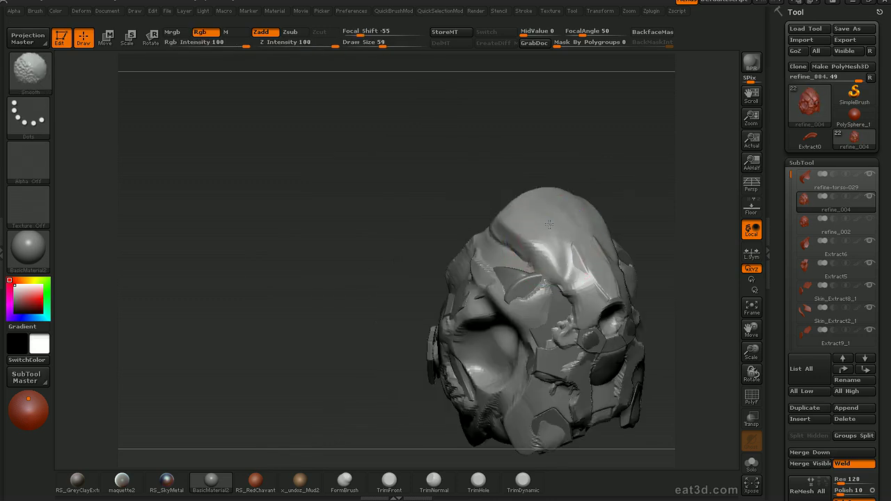
mouse_move(630, 162)
mouse_down()
mouse_move(664, 129)
mouse_move(624, 147)
mouse_up()
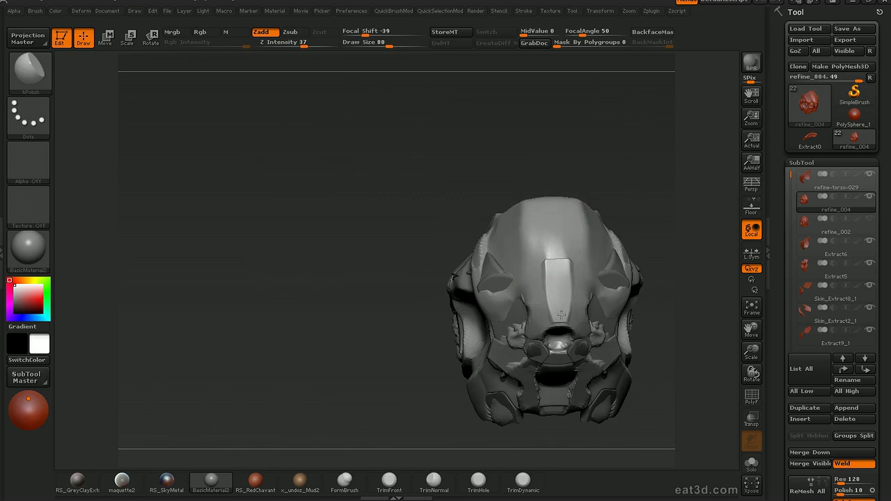
Leave a canvas snapshot of the isolated refine_002 SubTool as a reference and reselect refine_004
drag(613, 150, 637, 167)
key(shift+t)
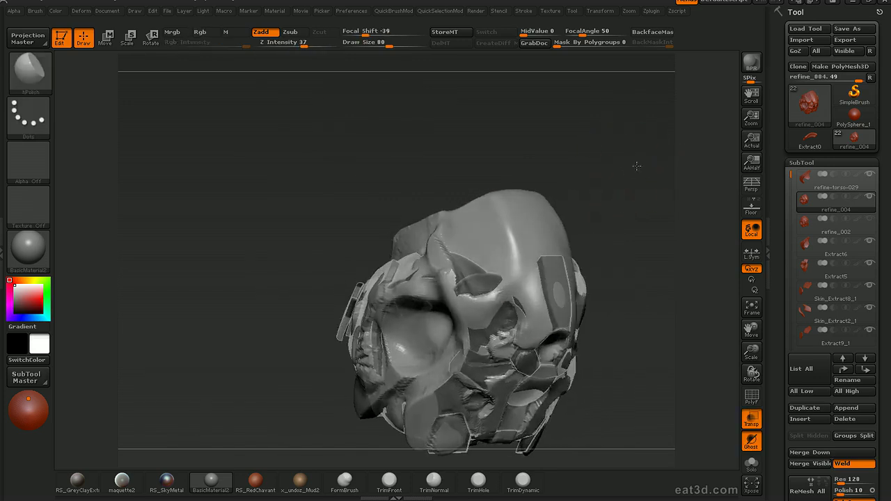
click(804, 224)
key(shift+s)
drag(663, 274, 718, 244)
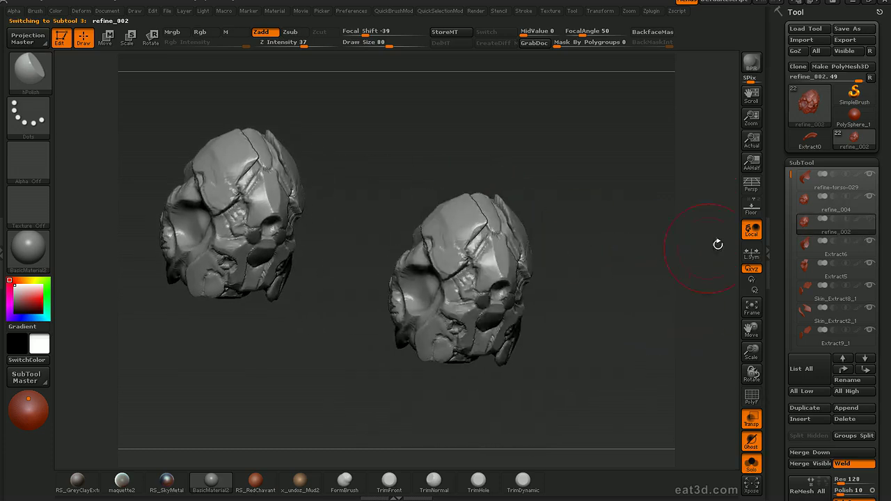
click(802, 205)
mouse_move(669, 302)
mouse_down()
mouse_move(672, 275)
mouse_move(702, 282)
mouse_up()
key(shift+s)
Paint a mask over the chest panel of refine_004 above the arm socket strip, with MaskPen at draw size 25
key(s)
drag(502, 225, 494, 226)
drag(501, 228, 512, 241)
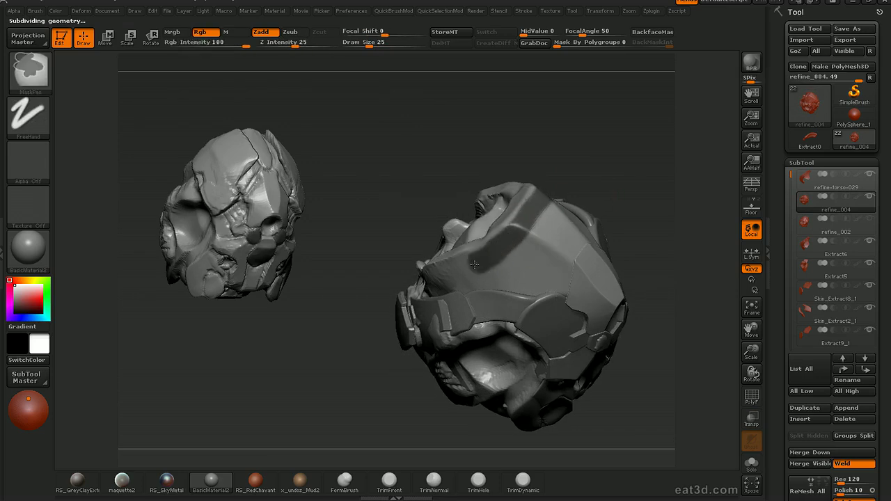
drag(494, 285, 535, 287)
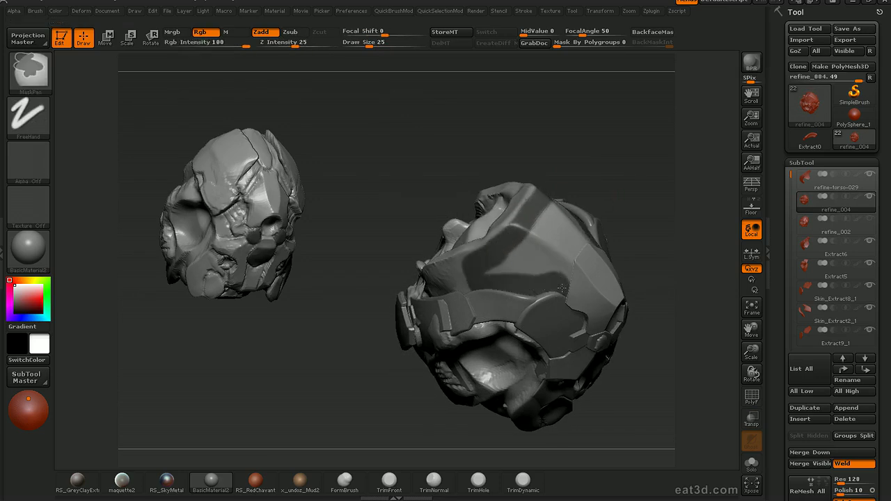
mouse_move(578, 255)
ctrl+mouse_down()
mouse_move(546, 217)
mouse_move(493, 273)
mouse_move(556, 253)
mouse_move(537, 265)
ctrl+mouse_up()
mouse_move(647, 180)
mouse_down()
mouse_move(636, 199)
mouse_move(650, 156)
mouse_move(663, 164)
mouse_up()
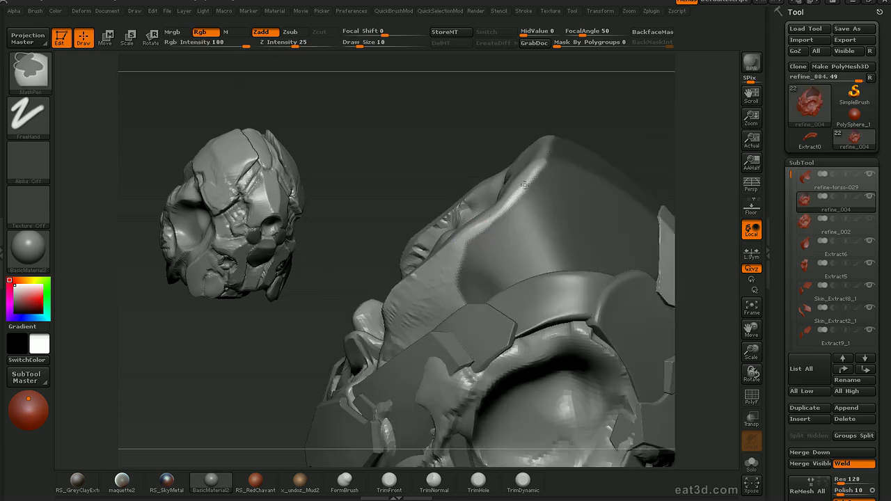
Clean up the chest panel mask by erasing it along the collar edge with draw size 10
ctrl+alt+drag(524, 185, 547, 161)
mouse_move(624, 121)
mouse_down()
mouse_move(685, 92)
mouse_move(674, 76)
mouse_up()
ctrl+alt+drag(548, 178, 564, 148)
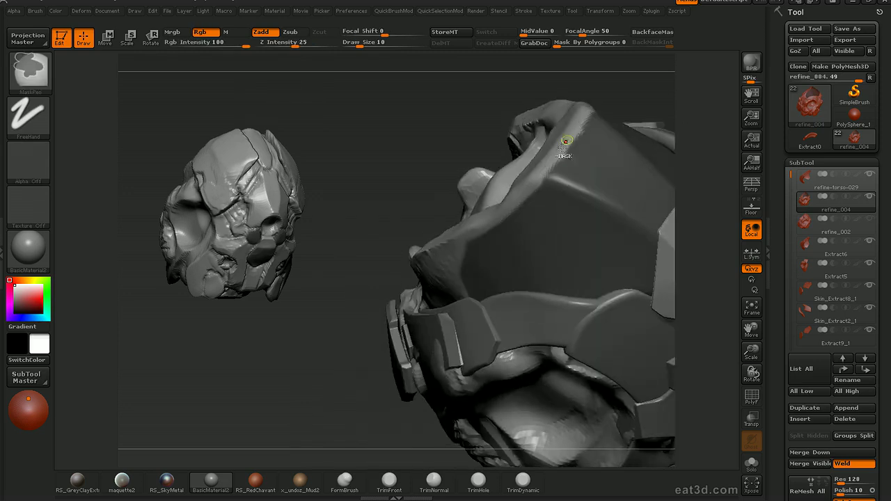
mouse_move(677, 136)
mouse_down()
mouse_move(670, 168)
mouse_move(680, 154)
mouse_move(681, 169)
mouse_move(608, 182)
mouse_move(655, 206)
mouse_move(662, 189)
mouse_up()
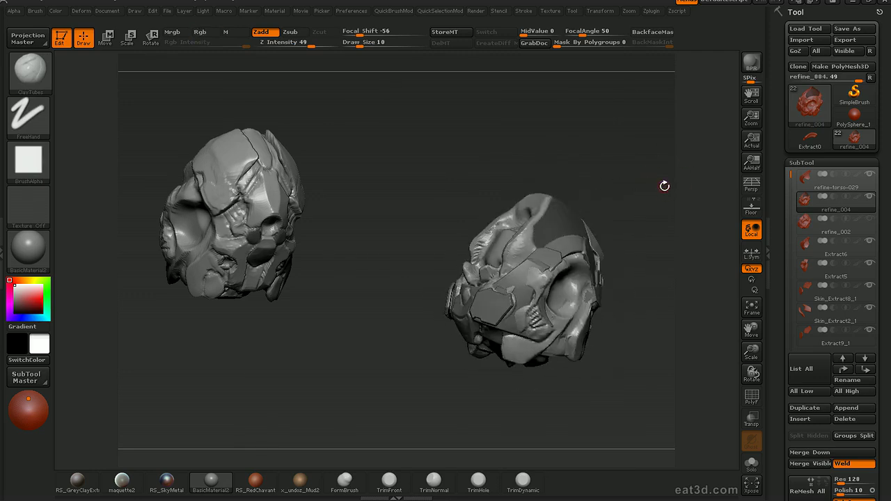
Extract the masked chest panel as a new SubTool and isolate it
drag(666, 147, 654, 158)
scroll(846, 335, down, 5)
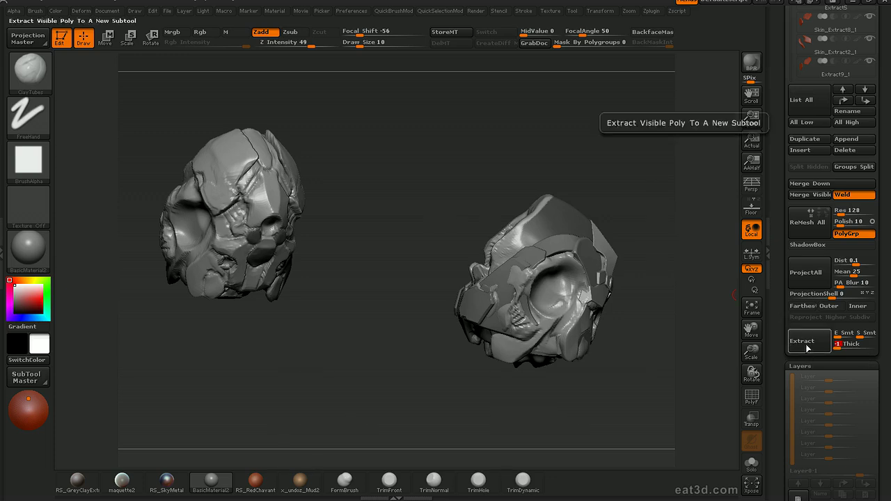
drag(650, 315, 684, 296)
scroll(798, 163, up, 5)
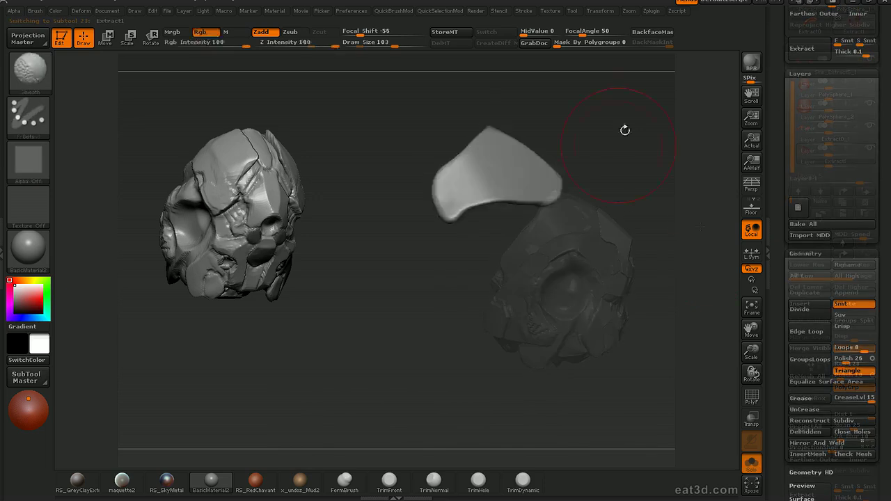
Trim the slanted upper side of the extracted chest panel to a straight edge with ClipCurve
key(b)
key(c)
mouse_move(442, 150)
ctrl+shift+mouse_down()
mouse_move(656, 312)
mouse_move(621, 289)
ctrl+shift+mouse_up()
mouse_move(661, 202)
mouse_down()
mouse_move(659, 148)
mouse_move(669, 188)
mouse_up()
drag(668, 188, 659, 162)
ctrl+shift+drag(579, 101, 409, 282)
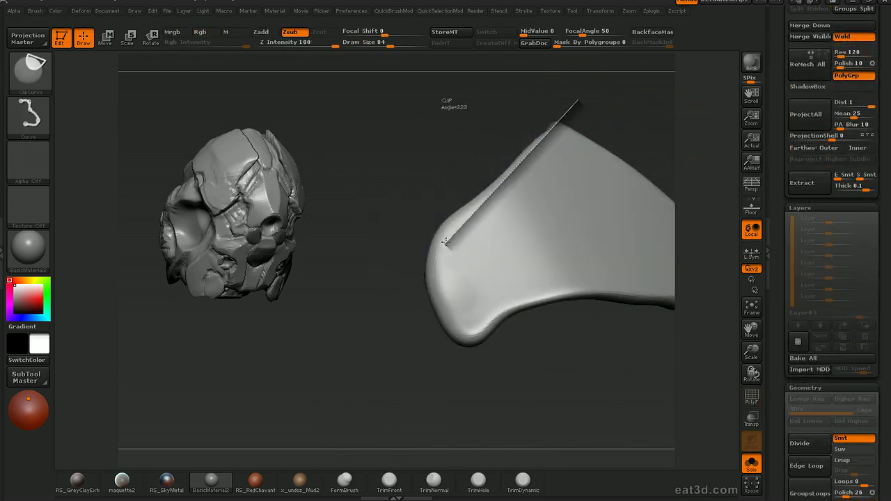
mouse_move(637, 110)
shift+mouse_down()
mouse_move(679, 120)
mouse_move(648, 112)
shift+mouse_up()
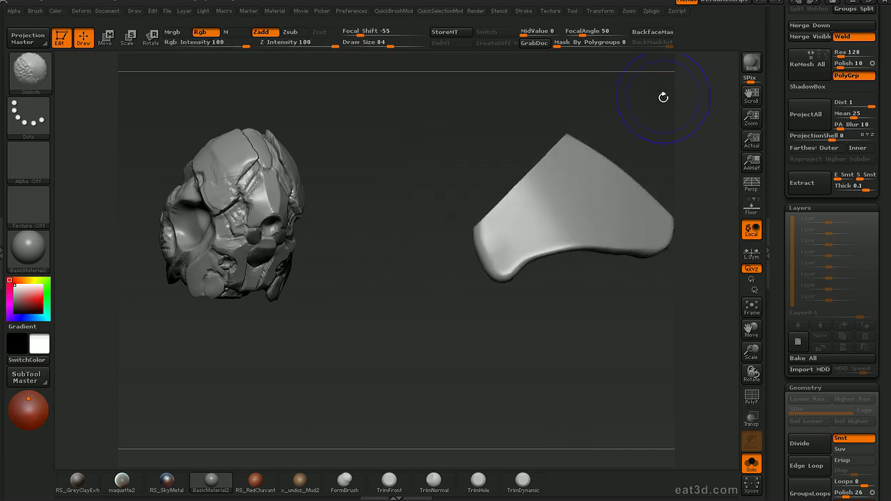
Clip the chest panel's rounded outer end along a bent line with ClipCurve
ctrl+shift+drag(485, 183, 486, 240)
ctrl+shift+drag(494, 310, 489, 245)
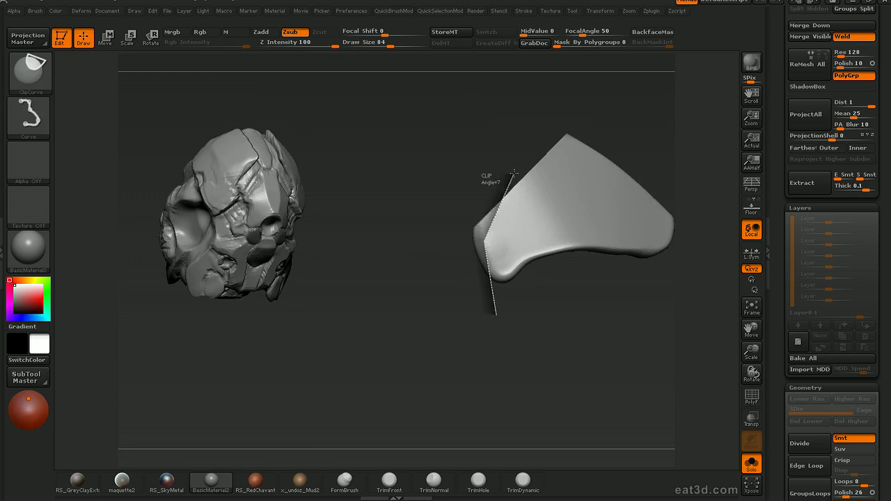
ctrl+shift+drag(506, 174, 507, 172)
drag(522, 134, 601, 132)
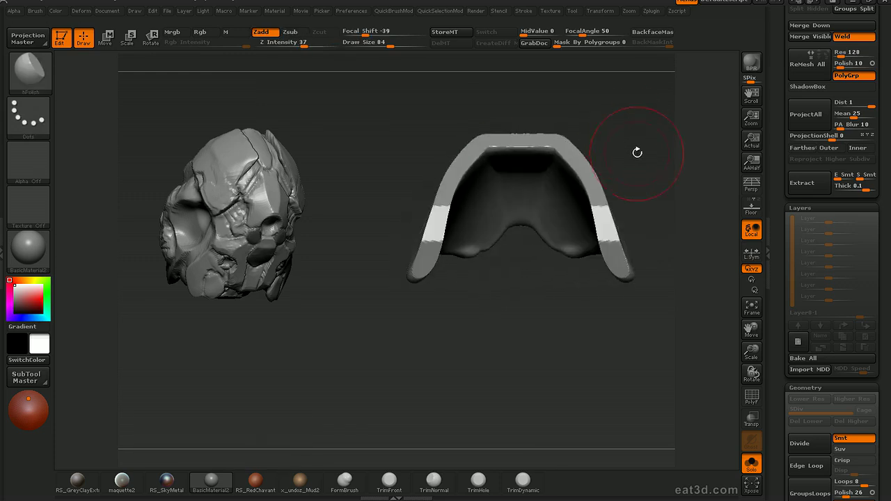
Outline the upper and front edges of the large shoulder panel on refine_003 with MaskPen at draw size 16
drag(643, 152, 604, 293)
key(alt+s)
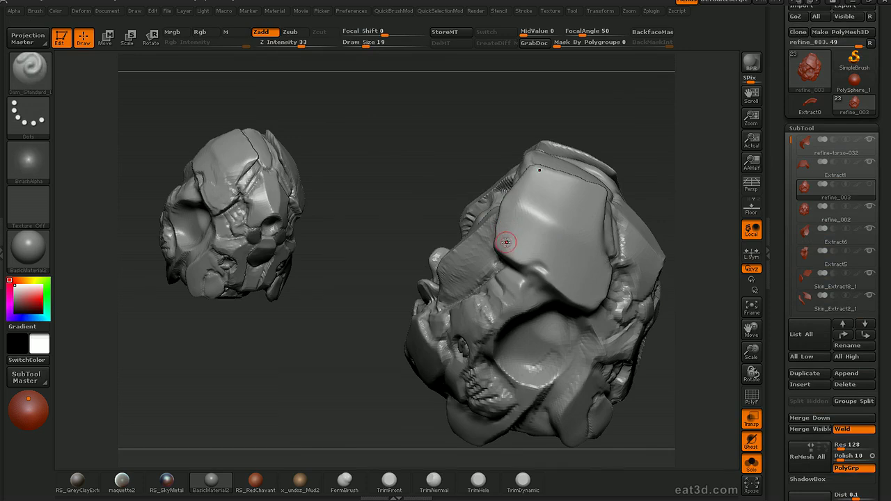
key(ctrl)
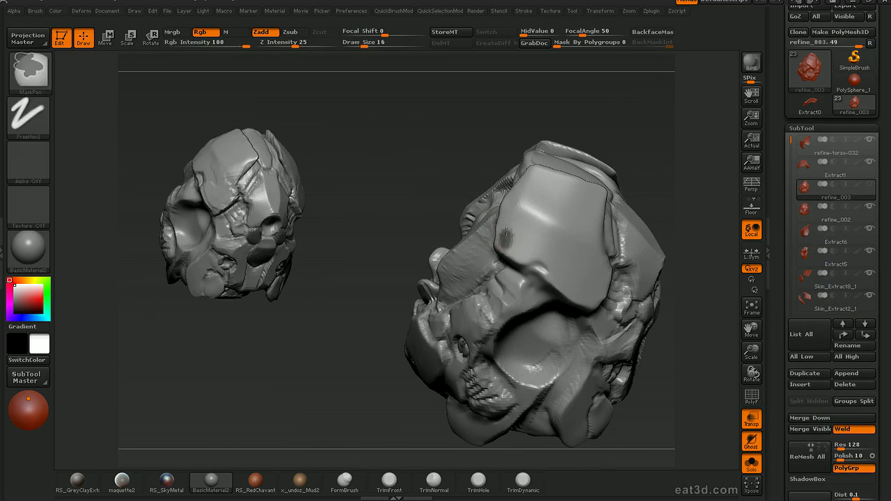
key(ctrl+z)
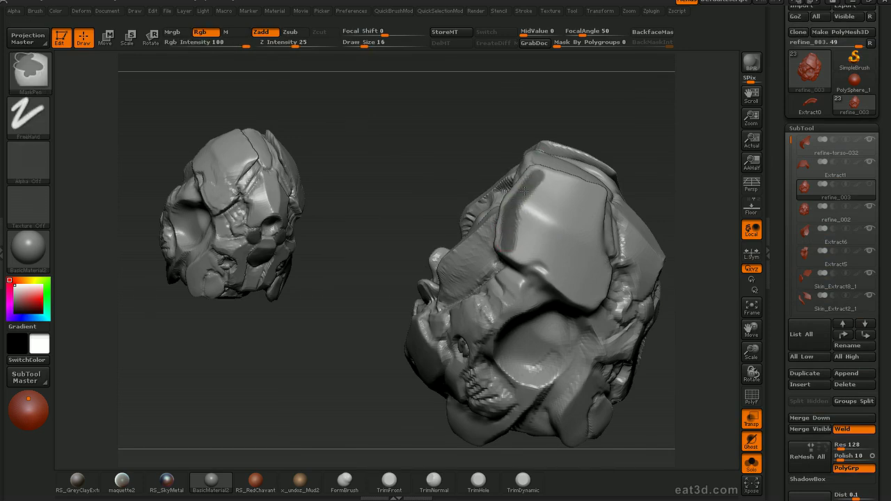
mouse_move(669, 128)
mouse_down()
mouse_move(561, 195)
mouse_move(582, 239)
mouse_up()
mouse_move(686, 115)
mouse_down()
mouse_move(699, 72)
mouse_move(672, 85)
mouse_up()
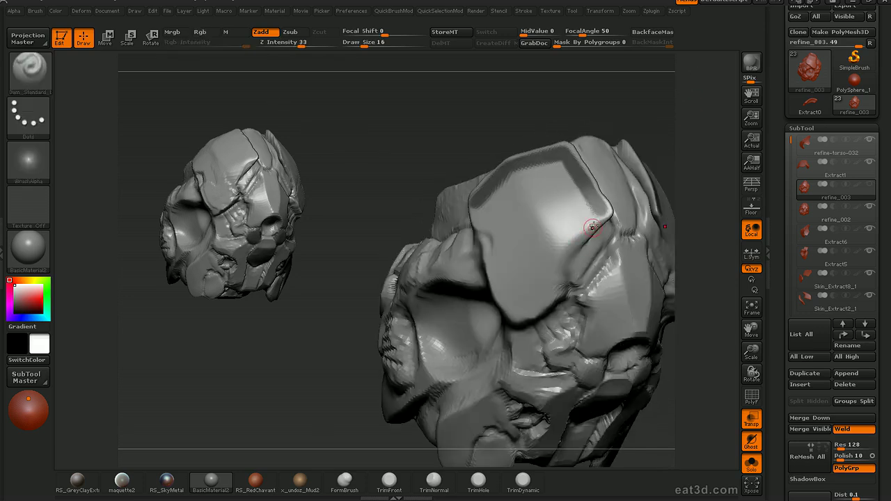
ctrl+drag(603, 210, 560, 247)
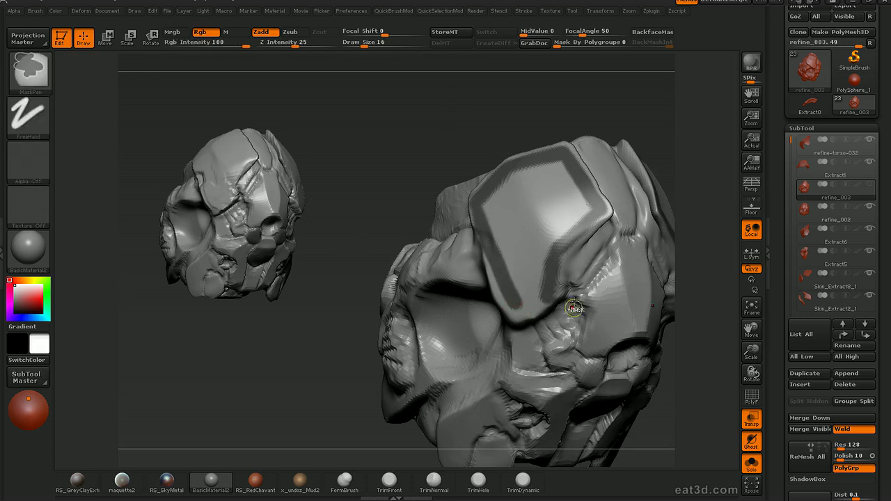
key(ctrl+z)
Close the shoulder panel's mask outline along its edge above the arm socket, using draw size 15
drag(638, 153, 656, 167)
drag(489, 253, 492, 234)
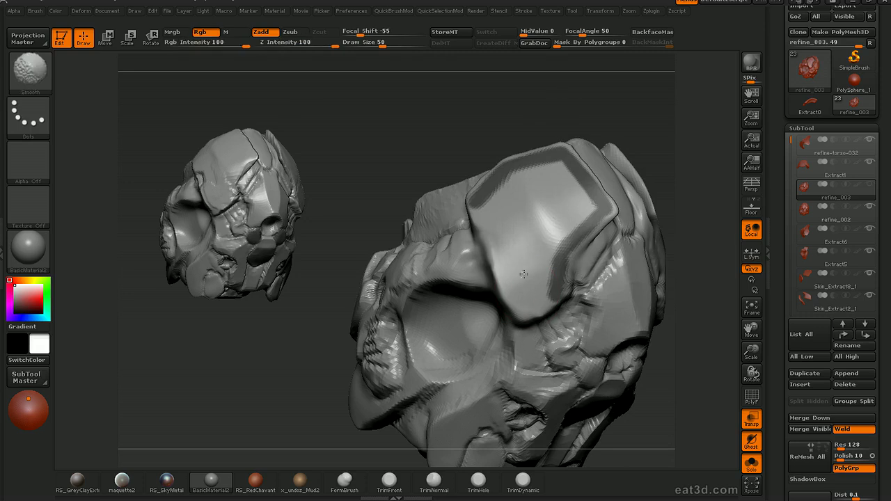
key(b)
key(d)
key(s)
key(b)
key(h)
key(p)
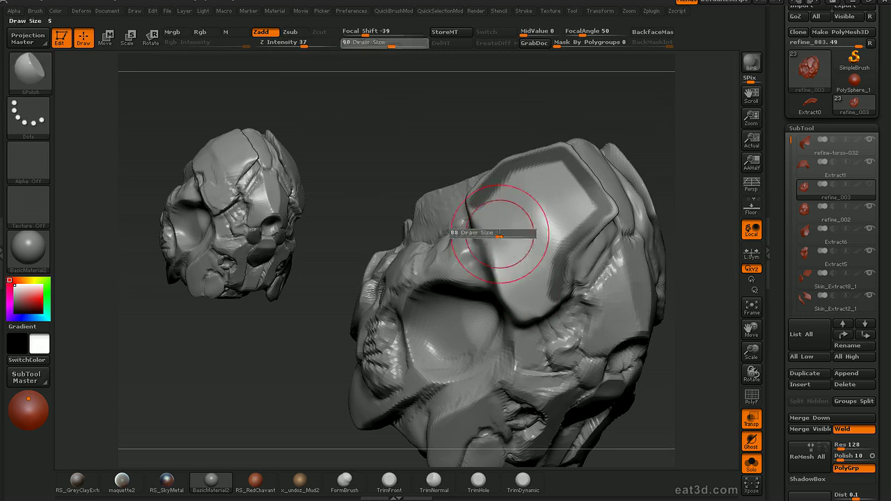
ctrl+drag(486, 218, 474, 204)
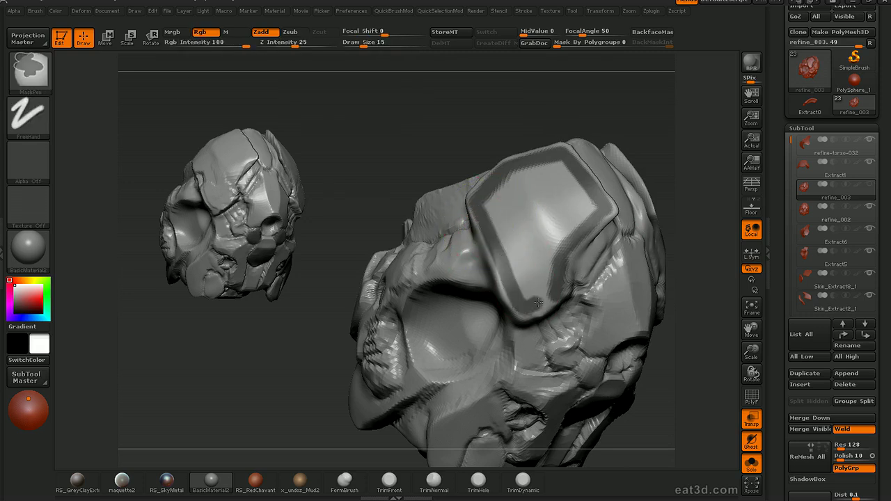
Fill the inside of the shoulder panel outline with mask at draw size 22
key(])
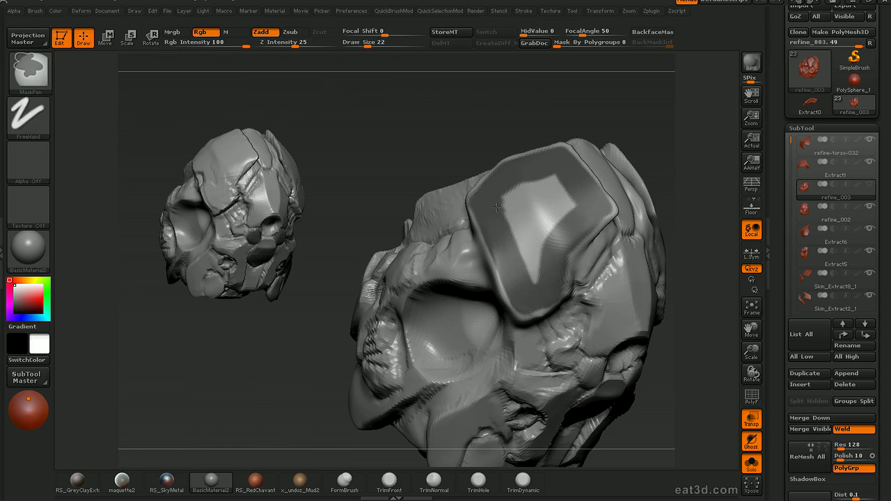
ctrl+drag(564, 186, 541, 263)
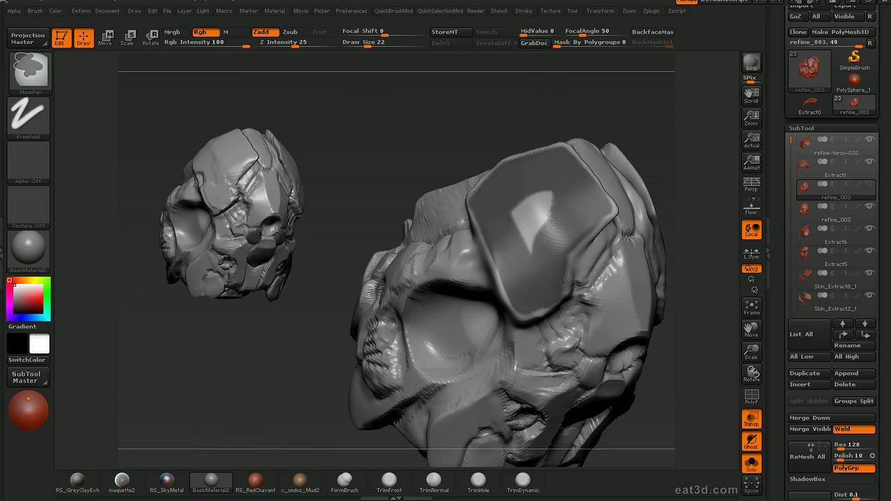
mouse_move(687, 173)
mouse_down()
mouse_move(652, 96)
mouse_move(675, 202)
mouse_move(691, 185)
mouse_move(667, 130)
mouse_move(694, 143)
mouse_move(675, 146)
mouse_up()
Extract the masked shoulder panel of refine_003 as a new SubTool
drag(774, 275, 776, 63)
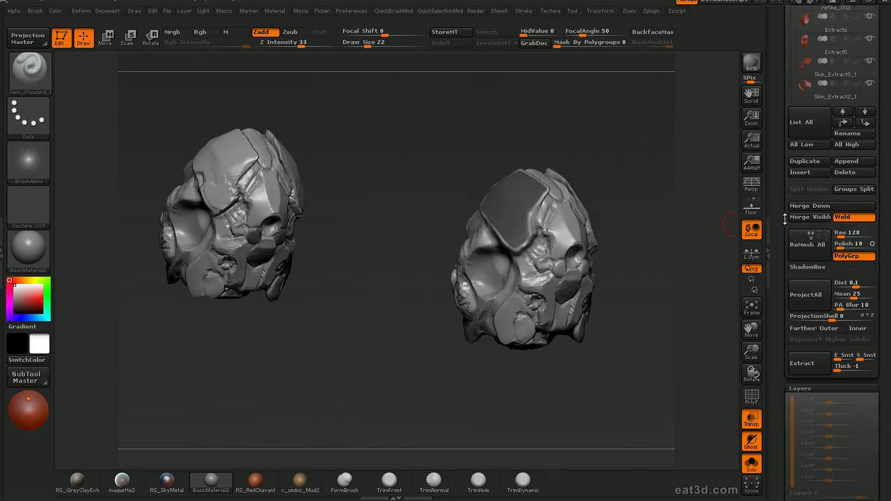
drag(643, 321, 707, 292)
drag(775, 92, 777, 246)
Trim the rear, lower and front sides of the extracted shoulder plate into crisp angular edges with ClipCurve
mouse_move(507, 307)
ctrl+shift+mouse_down()
mouse_move(510, 245)
mouse_move(608, 125)
ctrl+shift+mouse_up()
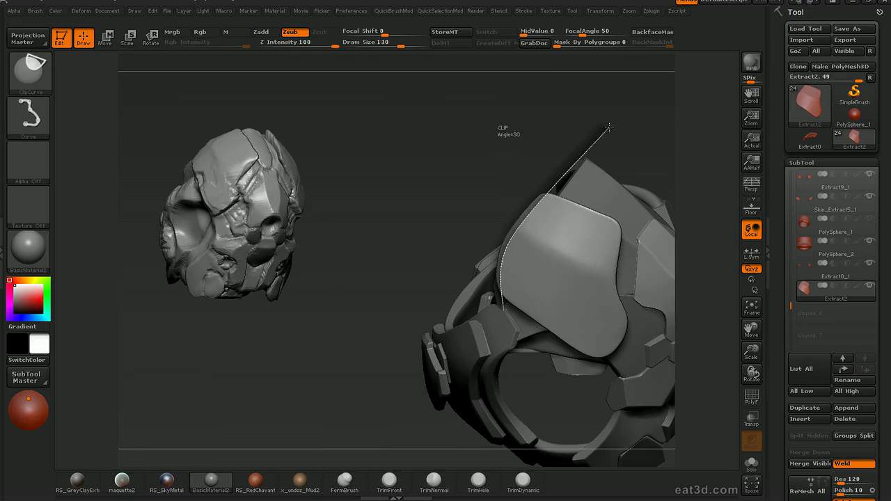
ctrl+shift+drag(545, 165, 533, 167)
drag(533, 166, 549, 225)
ctrl+shift+drag(474, 205, 506, 222)
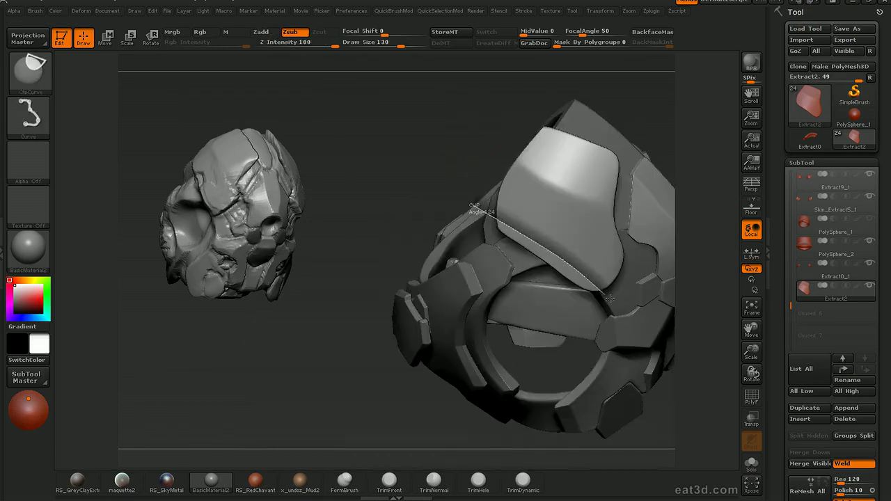
ctrl+shift+drag(650, 337, 638, 380)
drag(686, 245, 686, 188)
mouse_move(572, 302)
ctrl+shift+mouse_down()
mouse_move(646, 239)
mouse_move(583, 318)
mouse_move(578, 299)
ctrl+shift+mouse_up()
mouse_move(697, 251)
mouse_down()
mouse_move(695, 204)
mouse_move(702, 243)
mouse_move(690, 223)
mouse_move(684, 255)
mouse_up()
mouse_move(649, 183)
ctrl+shift+mouse_down()
mouse_move(611, 239)
mouse_move(620, 318)
ctrl+shift+mouse_up()
mouse_move(700, 233)
mouse_down()
mouse_move(642, 195)
mouse_move(655, 282)
mouse_move(672, 223)
mouse_up()
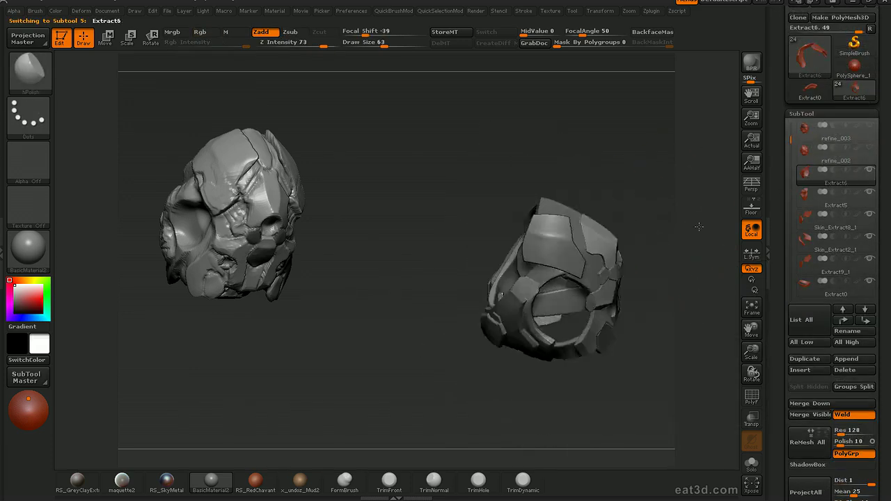
Select the finished shoulder plate and mirror it to the other side of the torso with SubTool Master
drag(691, 231, 578, 221)
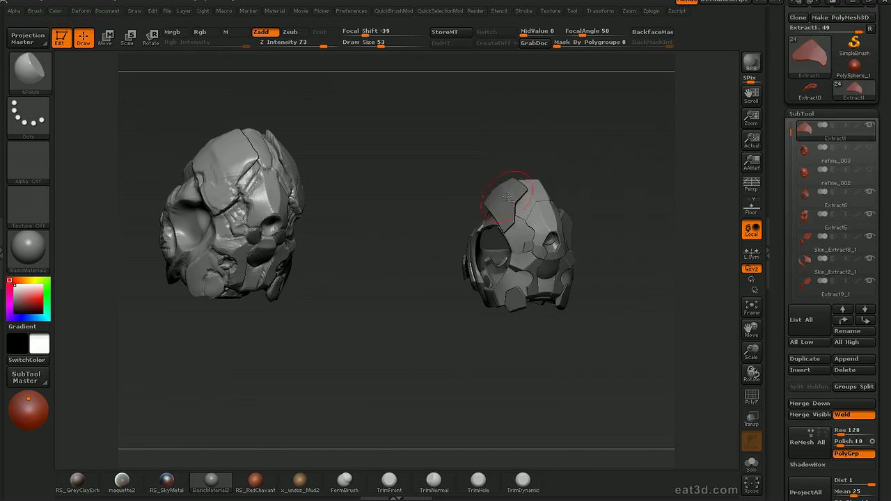
alt+click(507, 197)
click(32, 379)
click(102, 115)
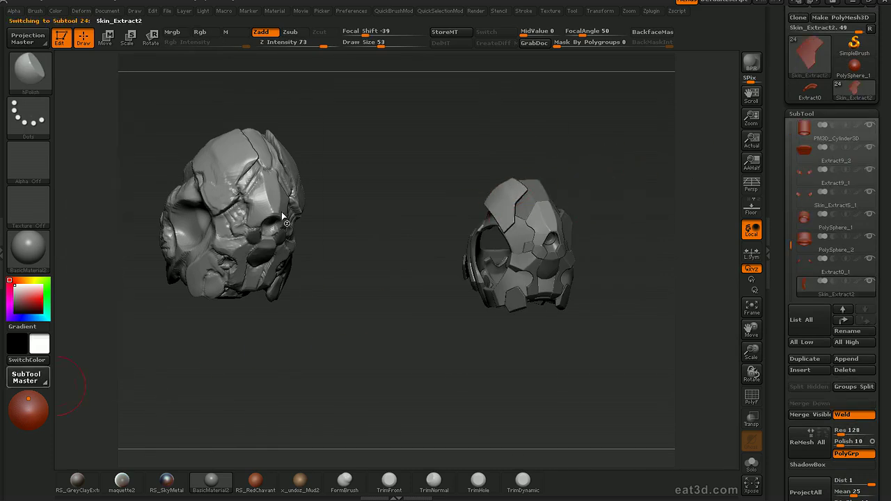
click(411, 254)
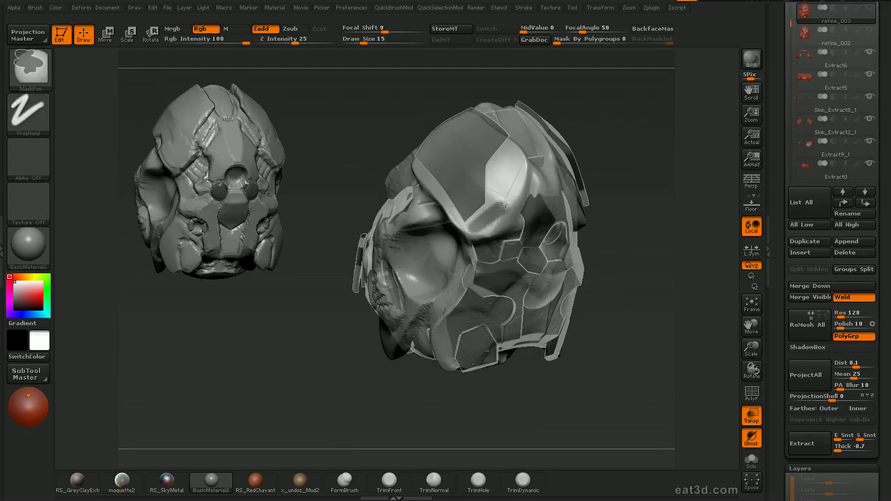
Mask a band on refine_003 along the front and lower edges of the shoulder plate with MaskPen at draw size 16
key(ctrl+z)
mouse_move(647, 130)
mouse_down()
mouse_move(672, 181)
mouse_move(584, 177)
mouse_up()
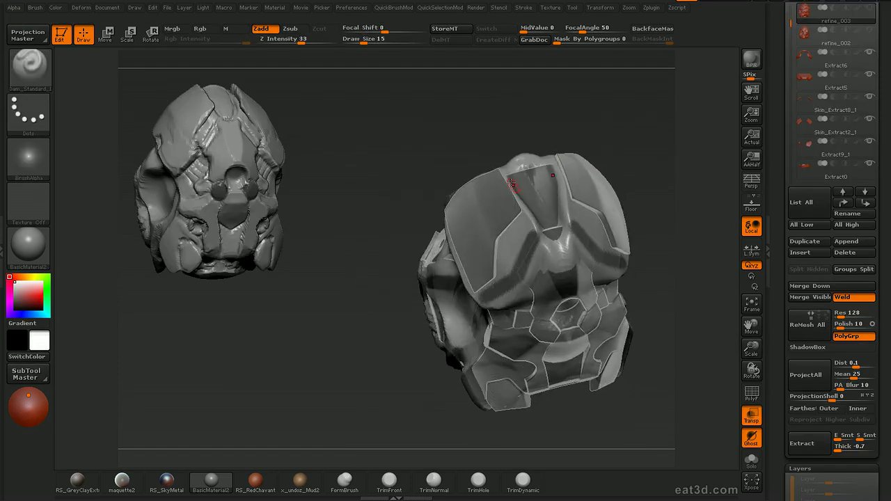
key(b)
key(m)
key(v)
key(ctrl+2)
key(bracketleft)
key(bracketleft)
key(bracketleft)
key(bracketleft)
key(s)
key(ctrl)
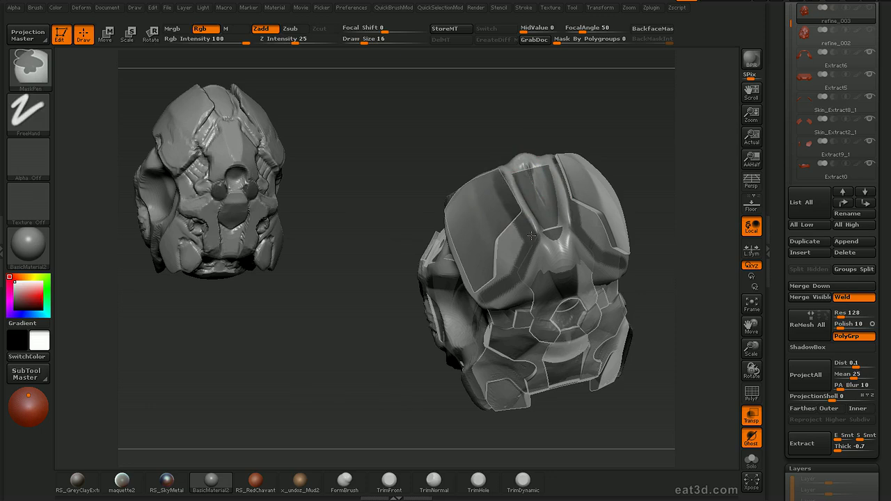
Continue the mask border around the rear and arm socket sides of the shoulder plate at draw size 16
mouse_move(675, 167)
alt+mouse_down()
mouse_move(645, 138)
mouse_move(675, 187)
mouse_move(641, 164)
alt+mouse_up()
key(ctrl)
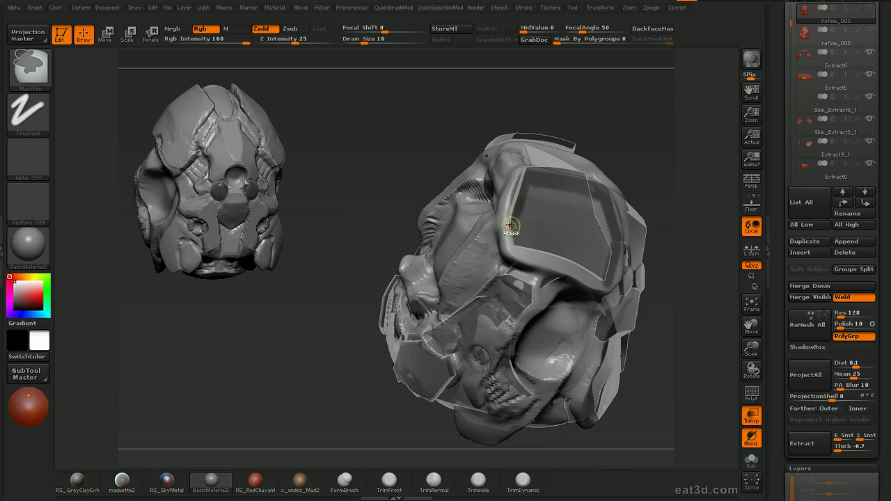
mouse_move(680, 151)
mouse_down()
mouse_move(647, 114)
mouse_move(722, 128)
mouse_up()
key(ctrl)
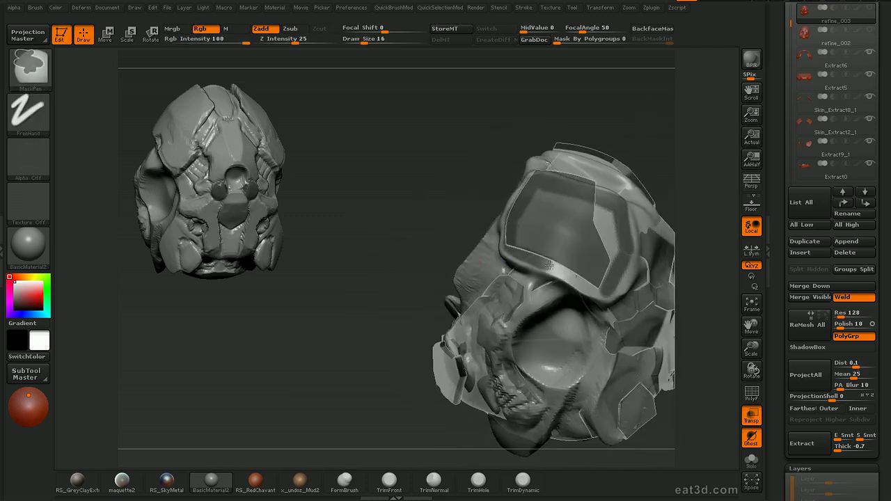
ctrl+drag(599, 287, 515, 253)
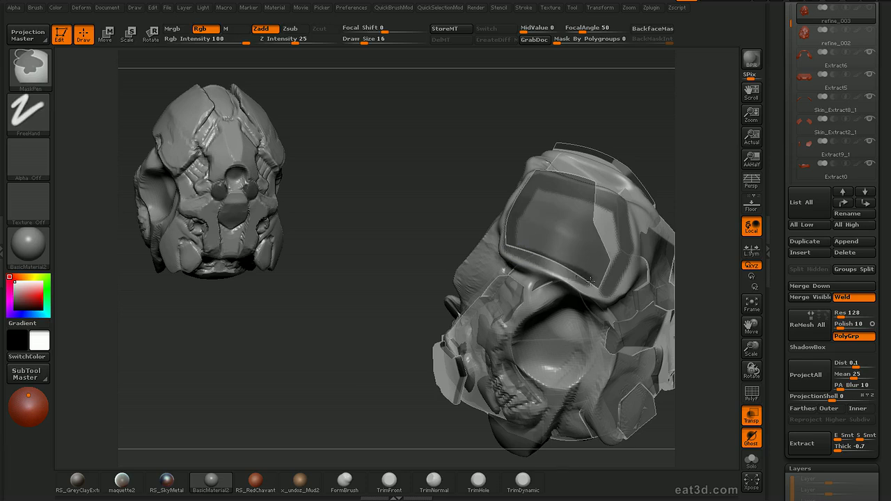
Fill the masked outline beneath the shoulder plate at draw size 21
key(ctrl)
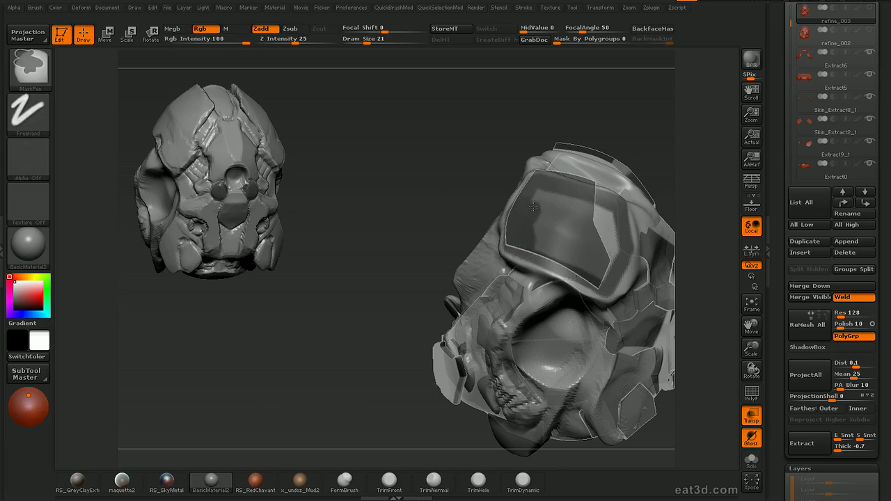
ctrl+drag(565, 198, 616, 232)
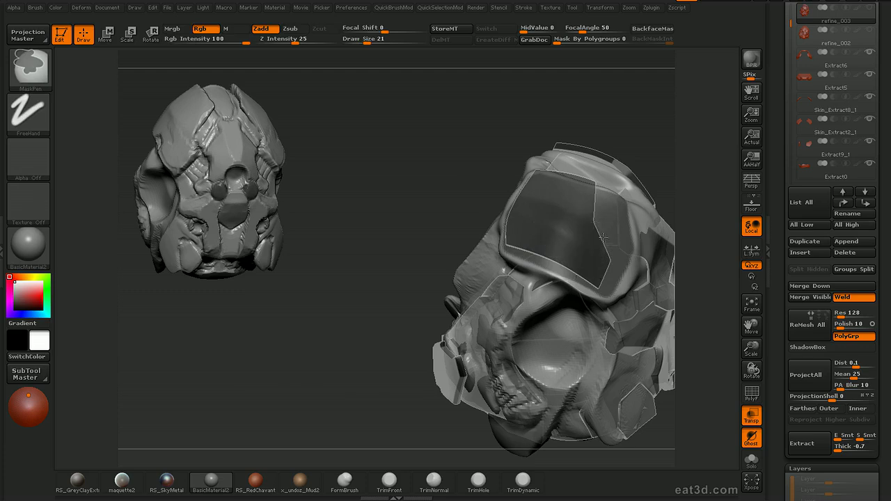
mouse_move(681, 160)
mouse_down()
mouse_move(691, 118)
mouse_move(673, 159)
mouse_move(521, 249)
mouse_up()
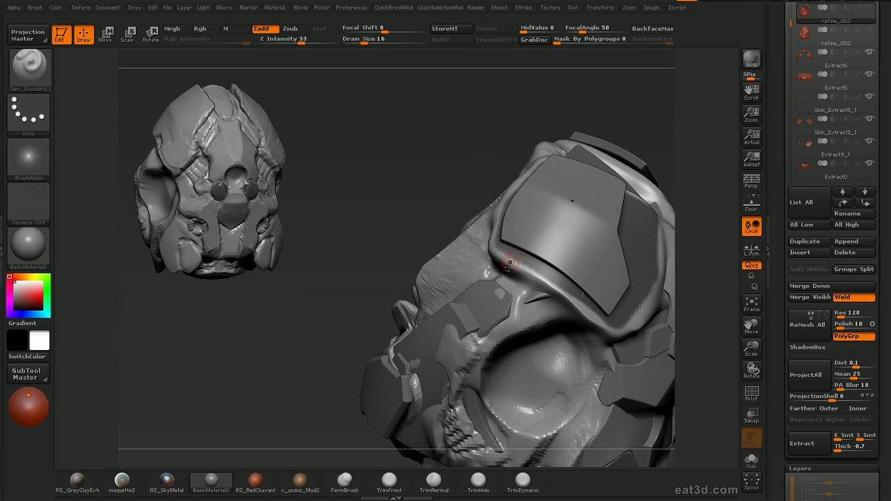
Extract the masked layer beneath the shoulder plate as a new SubTool and select Extract0
click(835, 446)
drag(706, 202, 711, 192)
drag(785, 107, 786, 139)
drag(791, 71, 794, 136)
click(793, 174)
click(803, 158)
drag(724, 229, 690, 246)
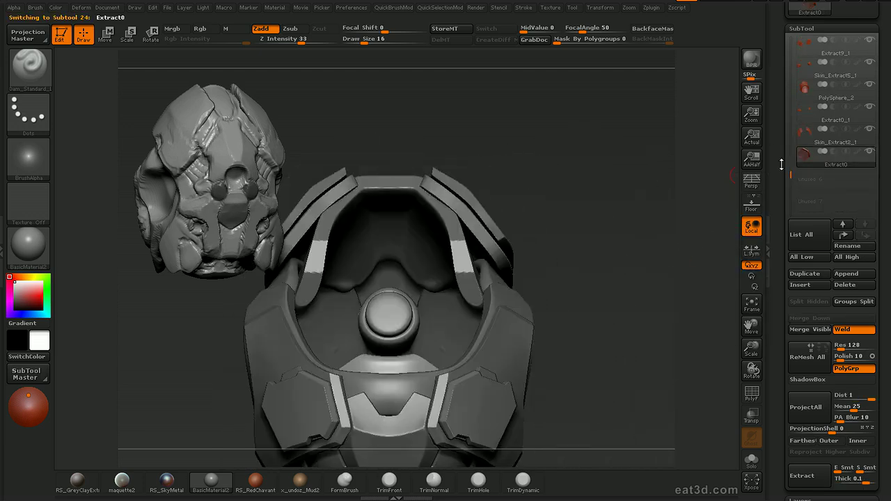
Make a PolyMesh3D copy of refine_002 and leave a snapshot of it below the existing canvas reference
drag(792, 140, 787, 85)
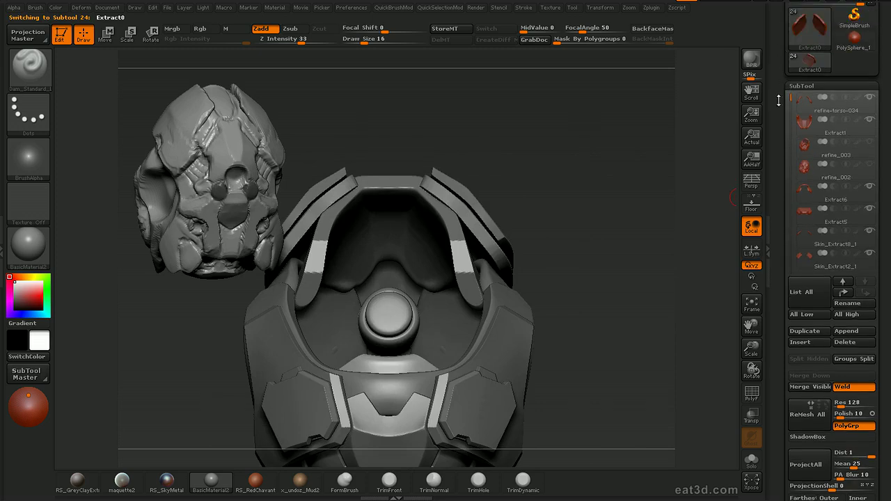
click(806, 172)
drag(787, 154, 785, 226)
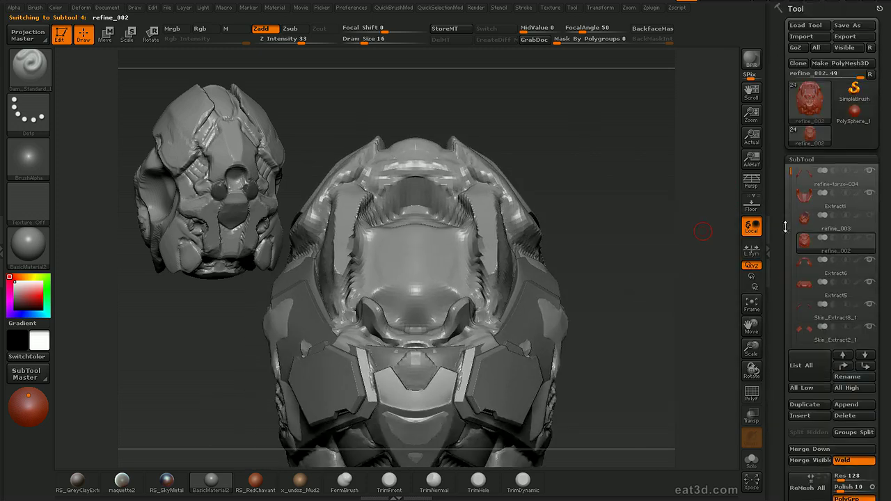
click(842, 63)
alt+drag(648, 260, 688, 252)
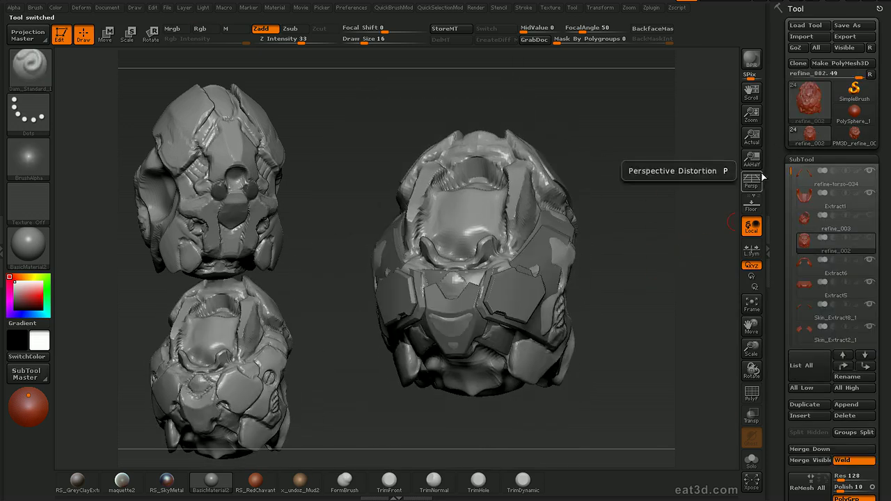
Reselect the Extract0 SubTool at the end of the SubTool list
drag(666, 277, 601, 224)
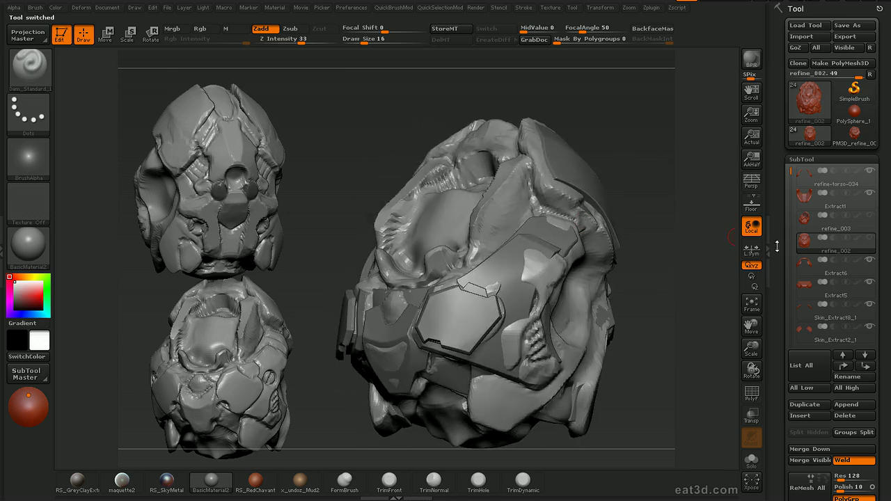
drag(790, 173, 792, 315)
click(807, 267)
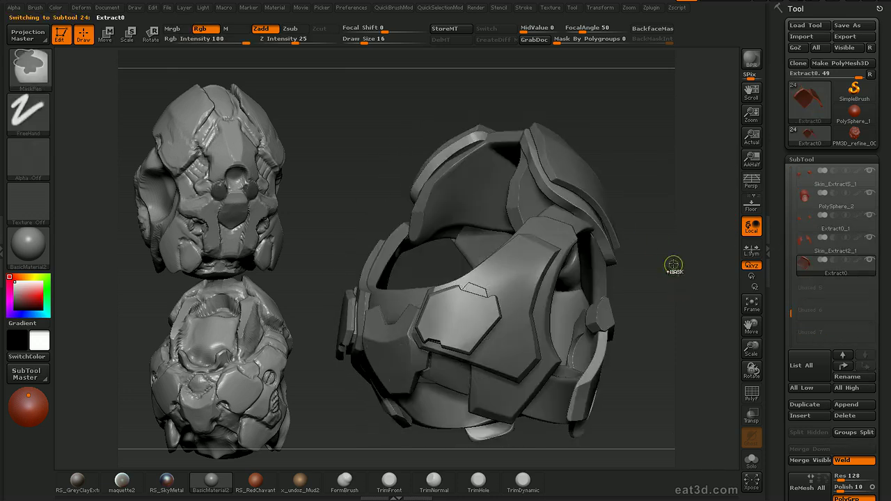
Clear the mask, isolate the Extract0 piece, and apply GroupsLoops with 4 loops and Polish 50
ctrl+drag(684, 265, 668, 270)
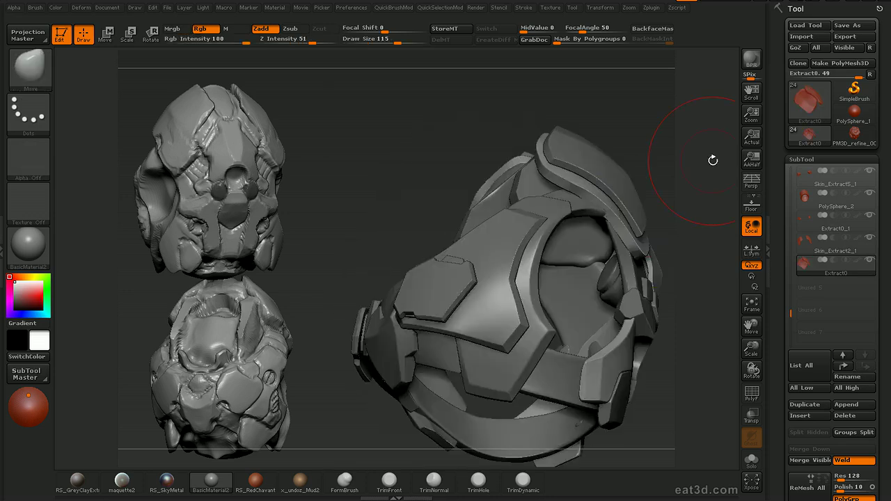
key(alt+s)
key(shift+f)
drag(649, 217, 587, 349)
key(alt+d)
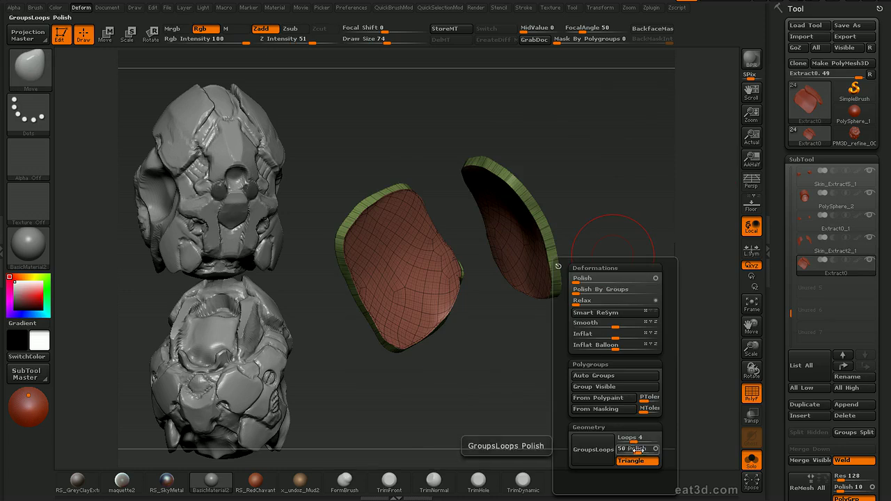
click(593, 449)
Build up the outer corner of the extracted piece's edge with the ClayTubes brush at draw size 51 and smooth it
mouse_move(630, 237)
mouse_down()
mouse_move(580, 267)
mouse_move(591, 243)
mouse_move(577, 173)
mouse_move(578, 209)
mouse_move(550, 209)
mouse_up()
key(b)
key(c)
key(t)
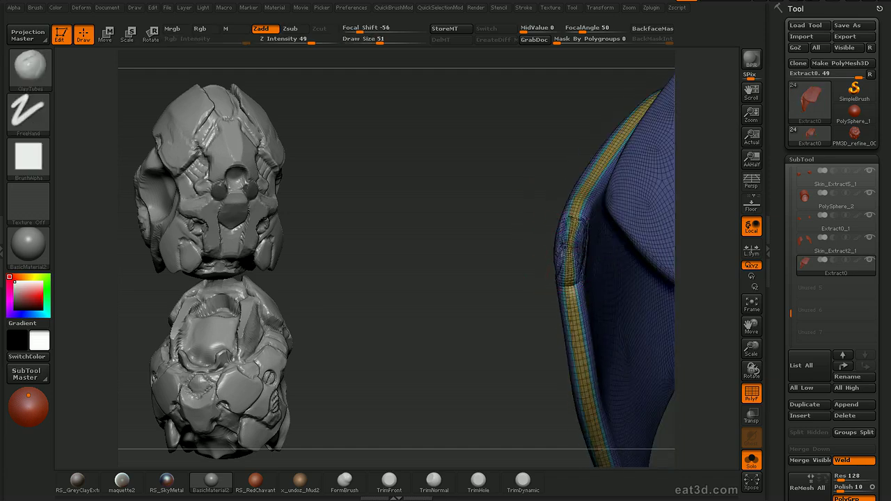
drag(520, 302, 589, 257)
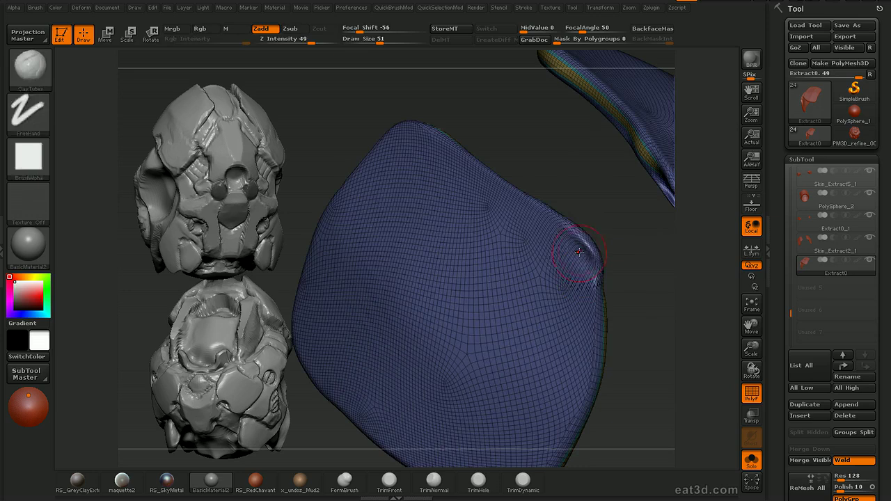
key(shift)
mouse_move(637, 312)
mouse_down()
mouse_move(672, 271)
mouse_move(587, 348)
mouse_move(543, 335)
mouse_up()
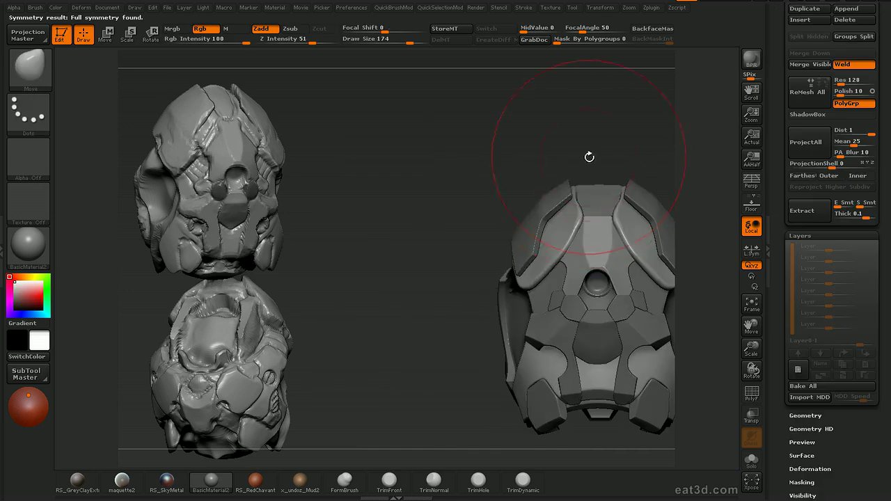
Hide one side's half of the extracted shoulder layer with SelectRect and delete the hidden geometry
key(2)
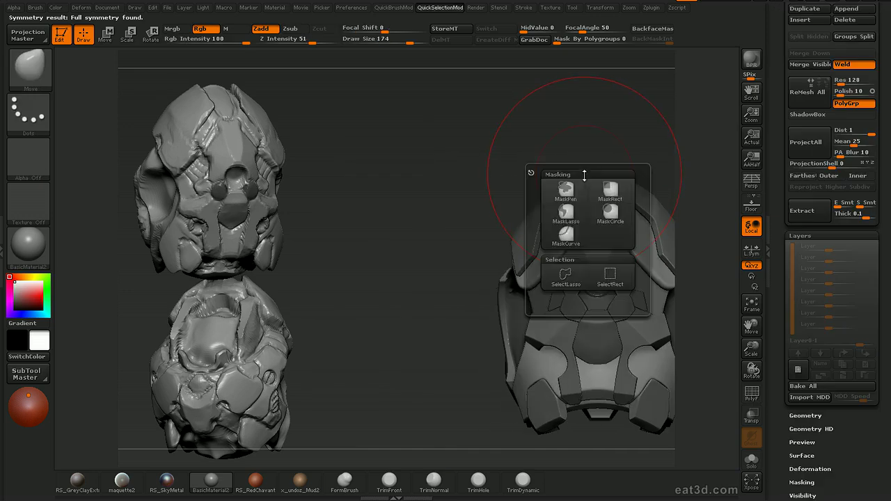
click(609, 277)
ctrl+drag(451, 367, 566, 169)
ctrl+shift+drag(438, 416, 597, 114)
scroll(828, 278, down, 5)
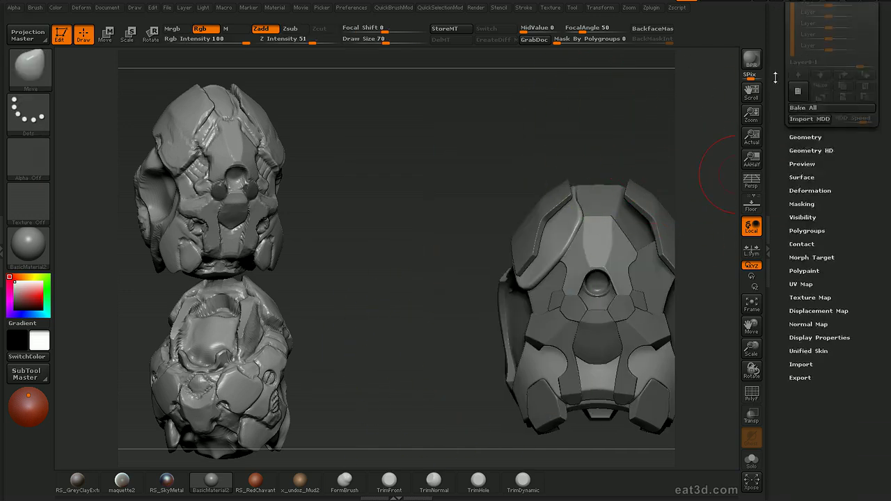
click(805, 123)
click(836, 279)
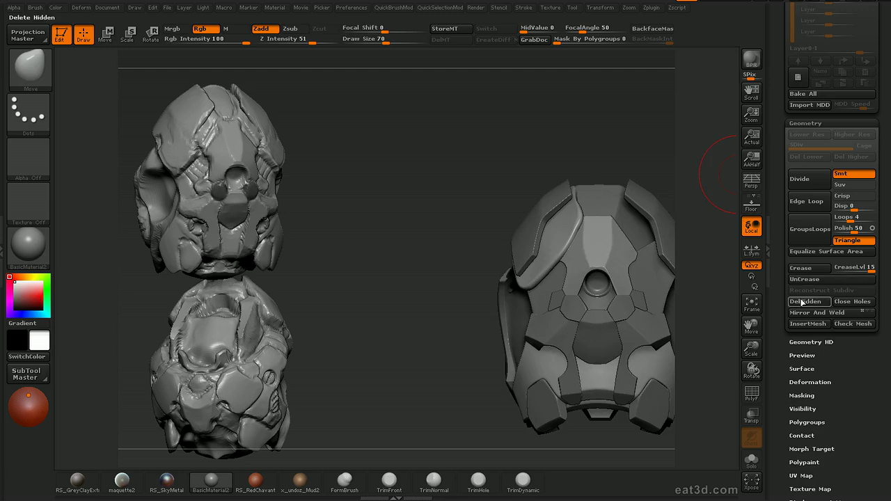
Clip the inner edge of the layer beneath the shoulder plate with ClipCurve, parallel to the plate's border
mouse_move(654, 259)
mouse_down()
mouse_move(672, 165)
mouse_move(620, 174)
mouse_up()
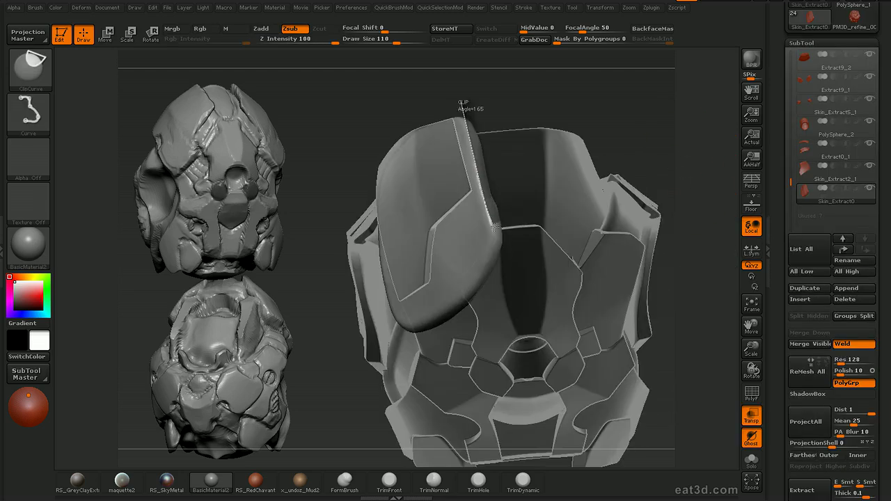
ctrl+shift+drag(495, 226, 496, 228)
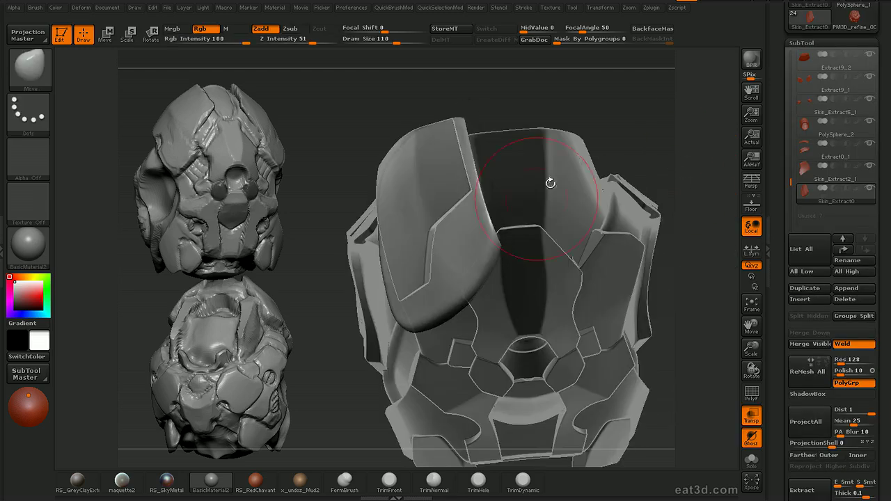
mouse_move(621, 98)
mouse_down()
mouse_move(611, 88)
mouse_move(622, 72)
mouse_move(645, 105)
mouse_up()
mouse_move(584, 176)
ctrl+shift+mouse_down()
mouse_move(537, 308)
mouse_move(544, 291)
ctrl+shift+mouse_up()
Clip the rounded lower tip of the shoulder layer with ClipCurve to follow the plate's angled corner
mouse_move(695, 240)
mouse_down()
mouse_move(702, 223)
mouse_move(634, 275)
mouse_up()
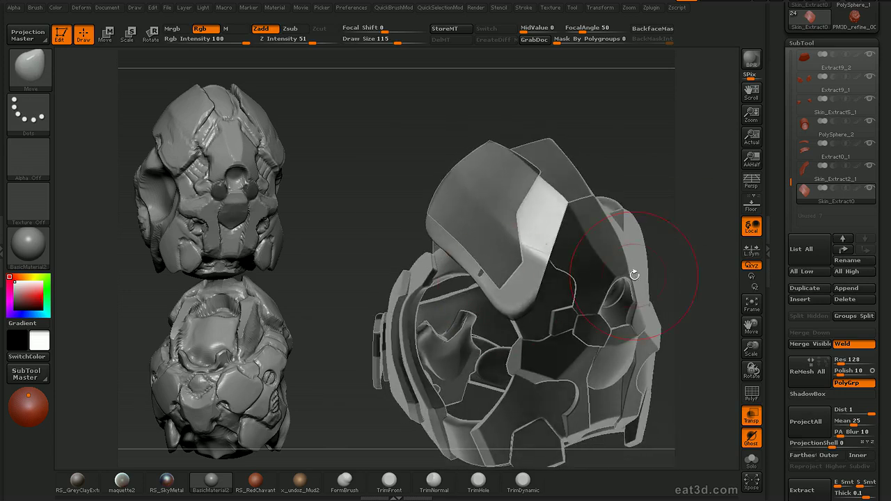
ctrl+shift+drag(557, 258, 474, 337)
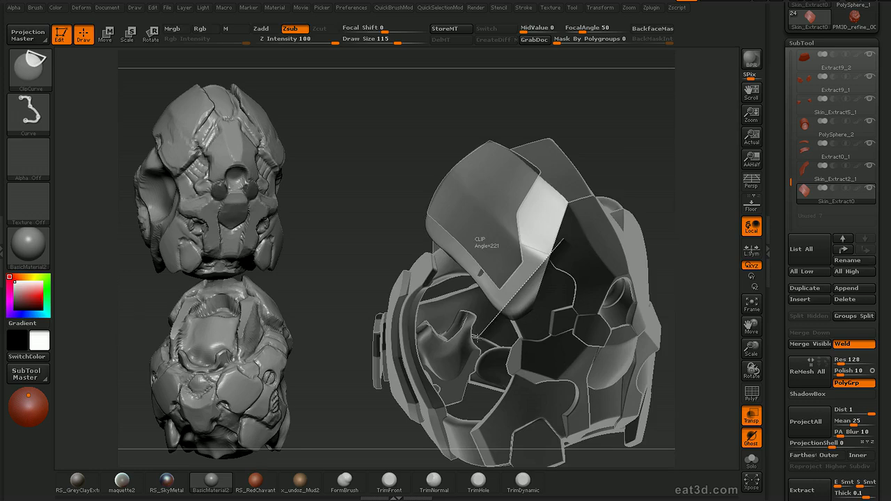
ctrl+shift+drag(473, 337, 473, 336)
Clip the outer end of the shoulder layer with ClipCurve so it follows the plate's side edge
mouse_move(690, 250)
mouse_down()
mouse_move(677, 199)
mouse_move(538, 132)
mouse_up()
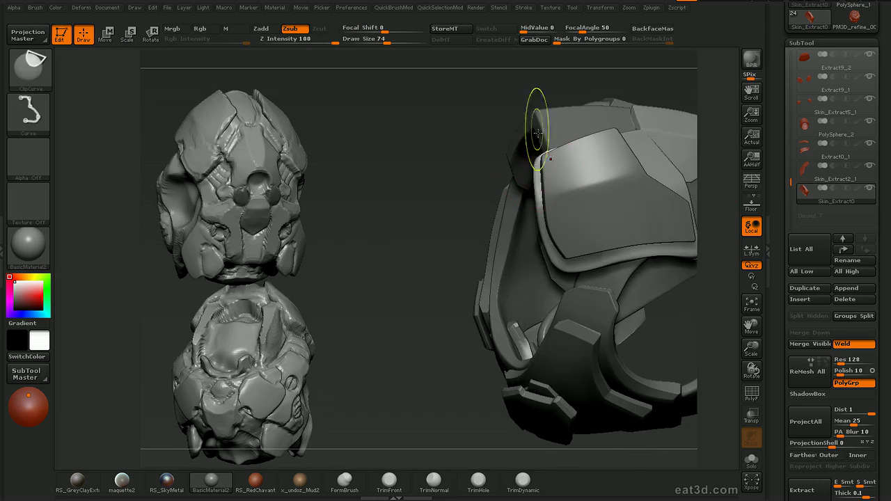
ctrl+shift+drag(544, 273, 537, 127)
mouse_move(723, 189)
mouse_down()
mouse_move(734, 243)
mouse_move(728, 261)
mouse_up()
key(shift+f)
mouse_move(710, 207)
mouse_down()
mouse_move(751, 193)
mouse_move(723, 102)
mouse_up()
alt+drag(723, 102, 720, 147)
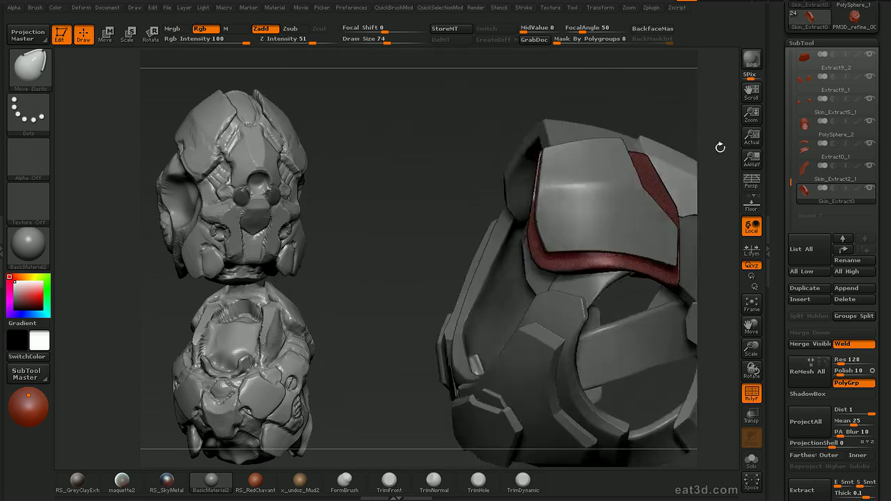
key(shift+f)
ctrl+shift+drag(528, 211, 544, 279)
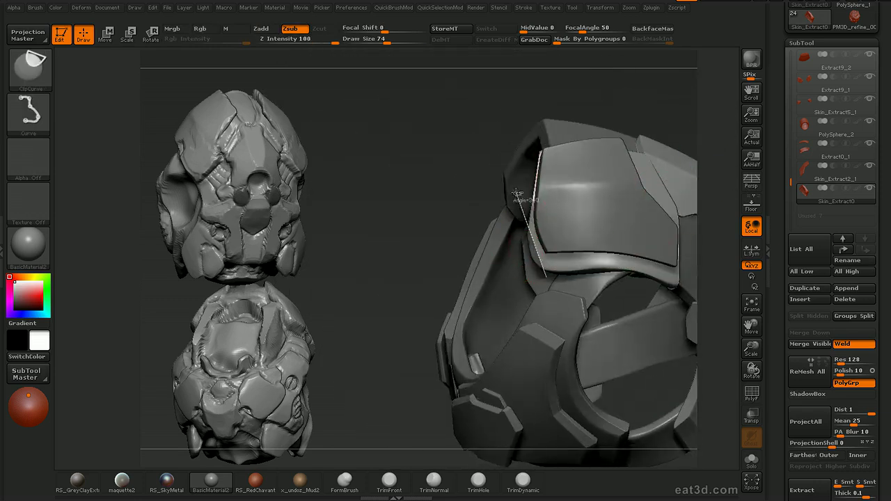
ctrl+shift+drag(521, 204, 521, 204)
Clip the lower border of the shoulder layer with ClipCurve into a crisp rim along the plate
drag(711, 228, 720, 228)
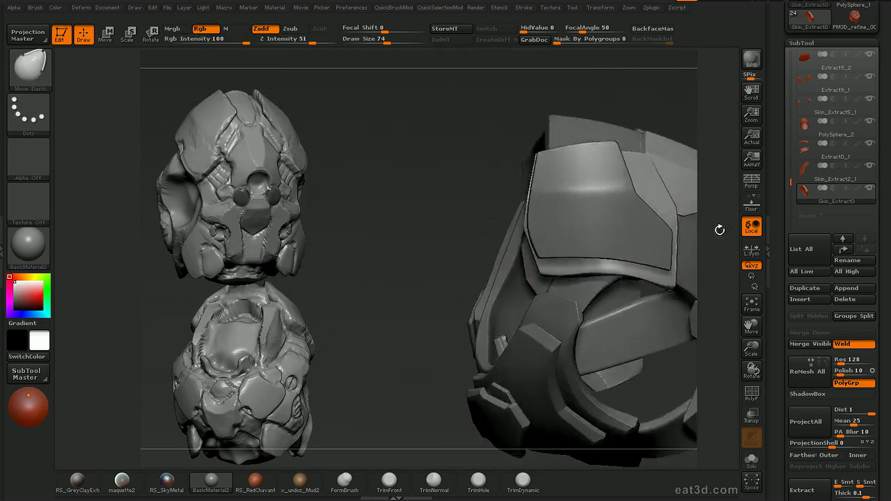
ctrl+shift+drag(598, 341, 570, 291)
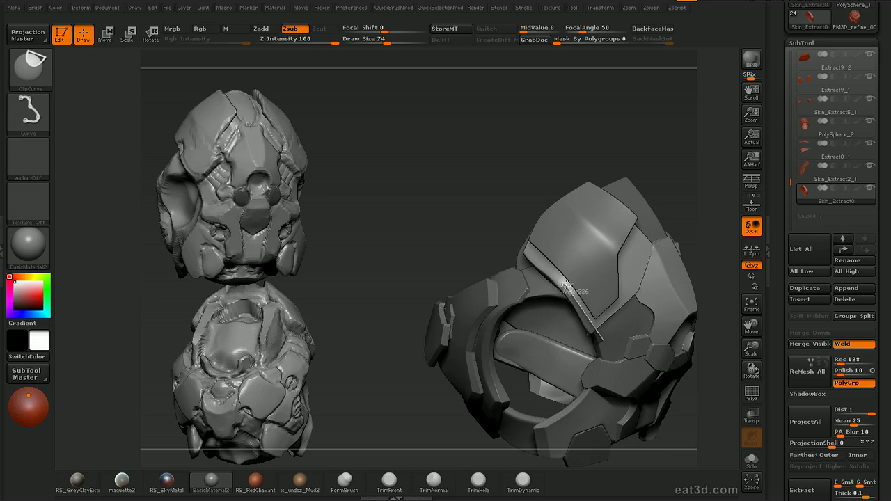
mouse_move(550, 265)
ctrl+shift+mouse_down()
mouse_move(506, 213)
mouse_move(484, 225)
mouse_move(657, 217)
mouse_move(677, 186)
mouse_move(682, 195)
ctrl+shift+mouse_up()
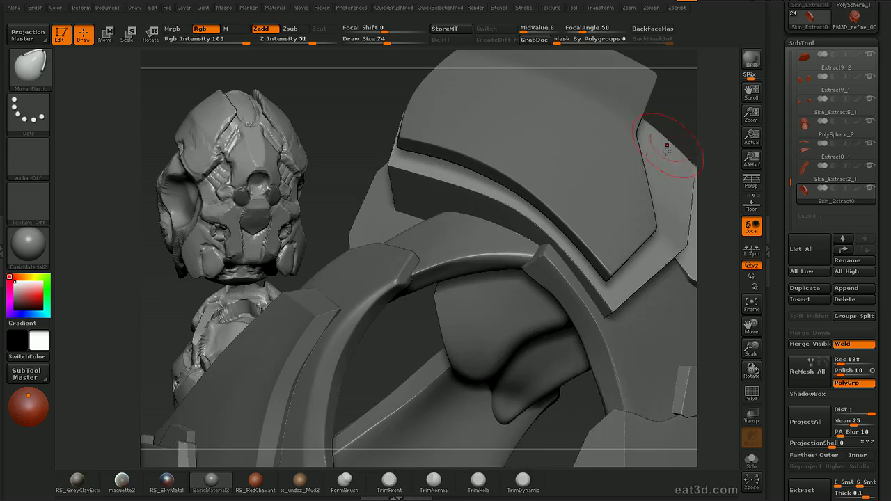
Apply GroupsLoops with 4 loops and Polish 31 to the clipped Skin_Extract0 layer
key(shift+d)
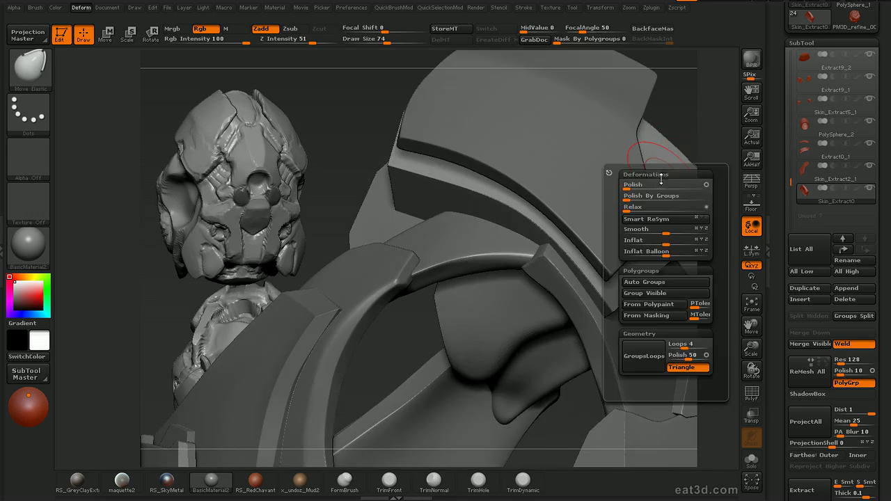
click(658, 357)
scroll(764, 202, down, 10)
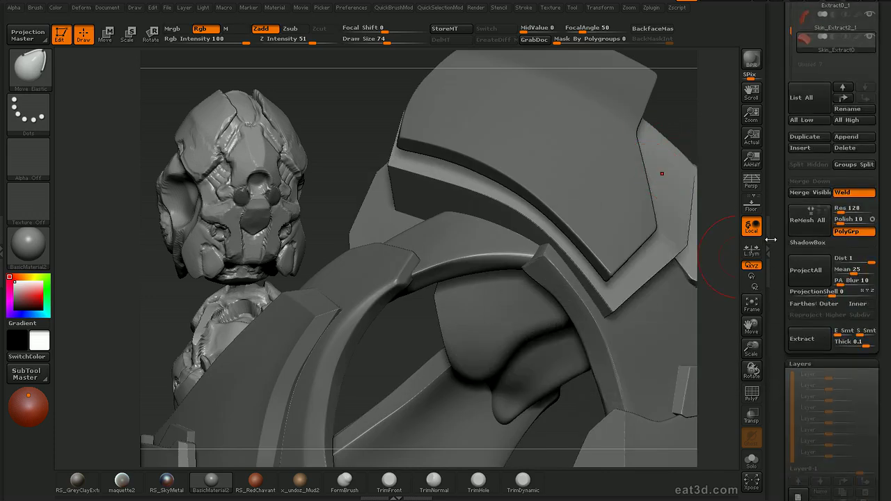
click(805, 320)
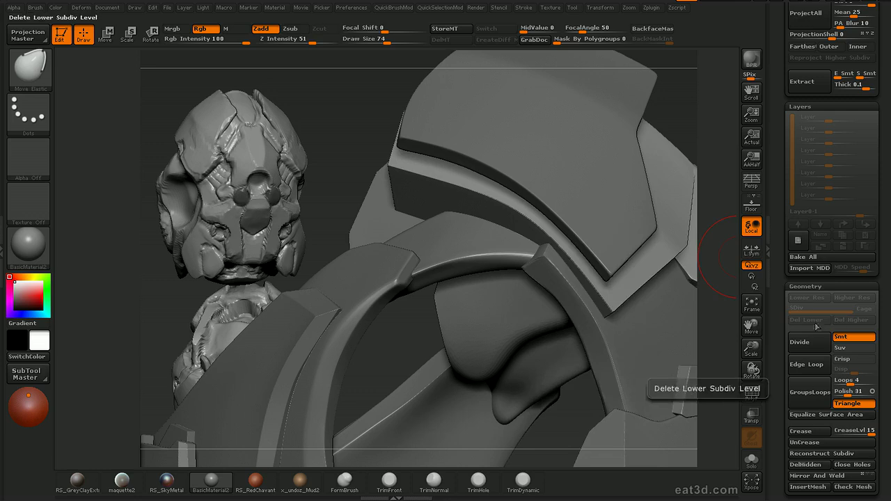
key(shift+d)
click(567, 428)
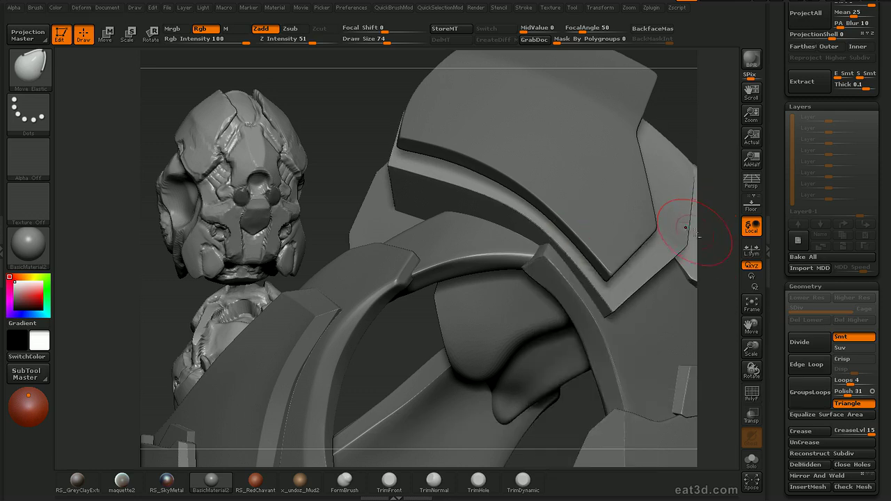
Set the GroupsLoops Polish to 50 and run GroupsLoops again on the shoulder layer
key(shift+d)
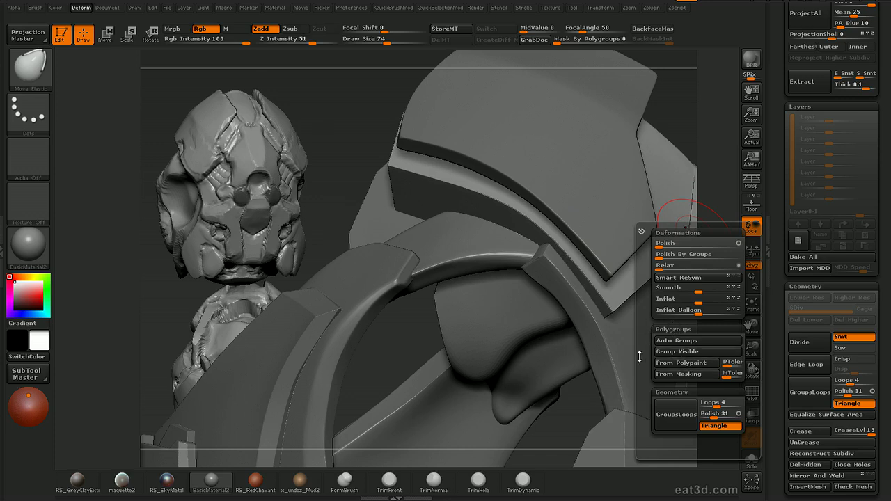
drag(718, 407, 660, 271)
click(674, 425)
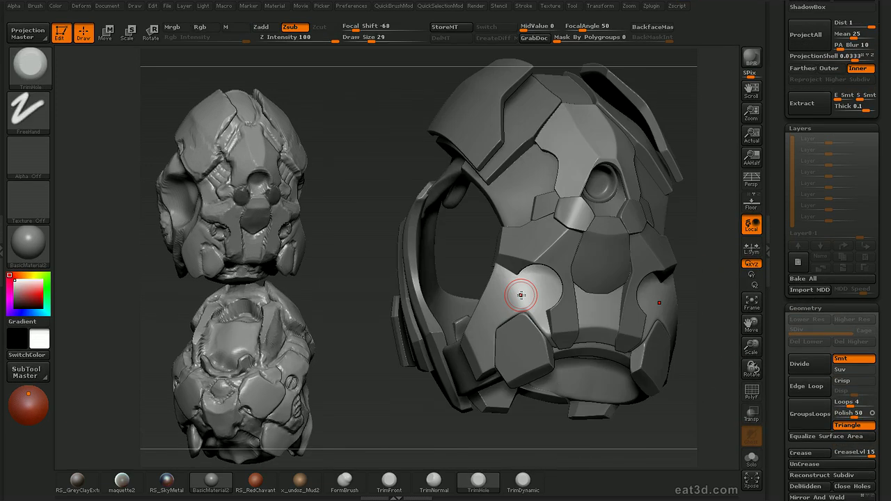